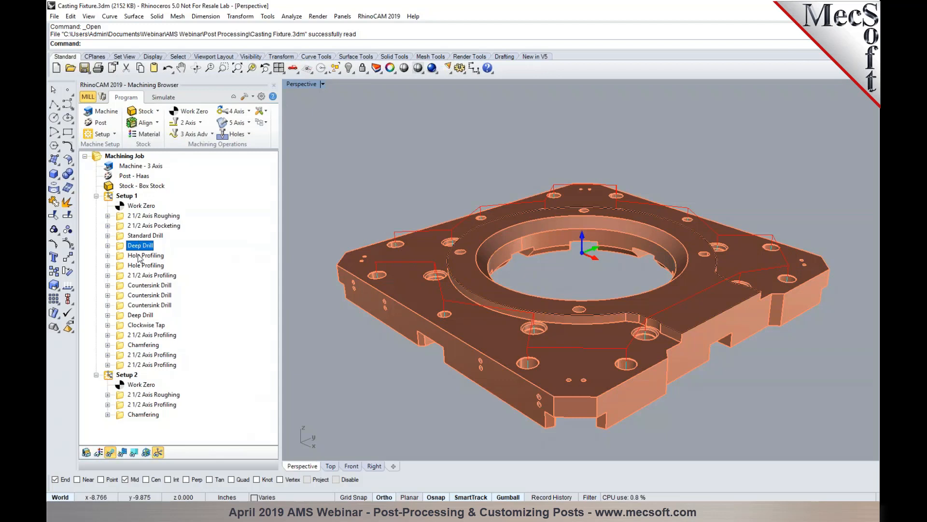
Review the toolpaths of the Countersink Drill, Deep Drill and Clockwise Tap operations in Setup 1.
click(156, 285)
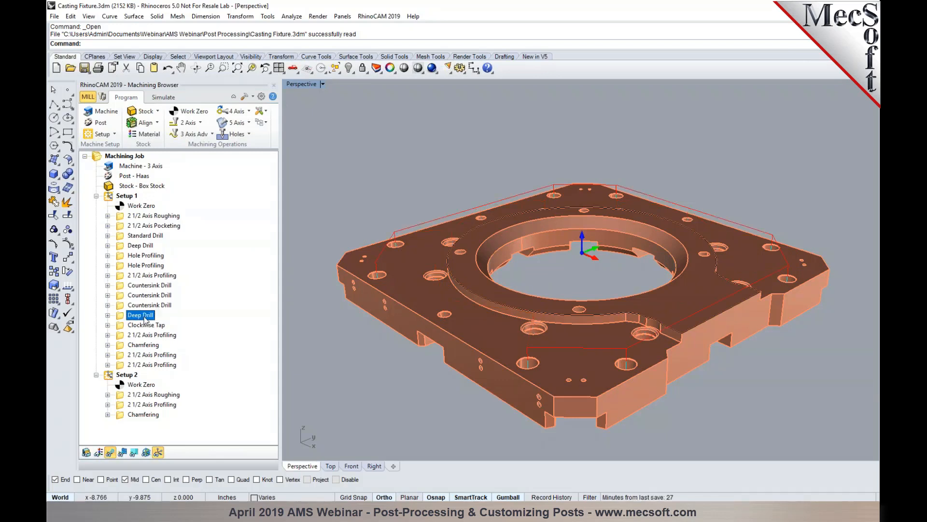
click(146, 325)
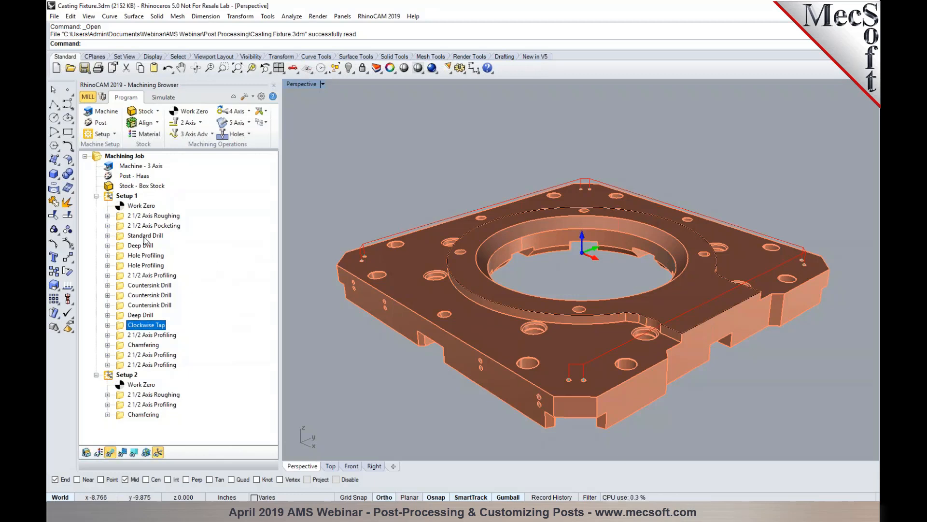
click(121, 196)
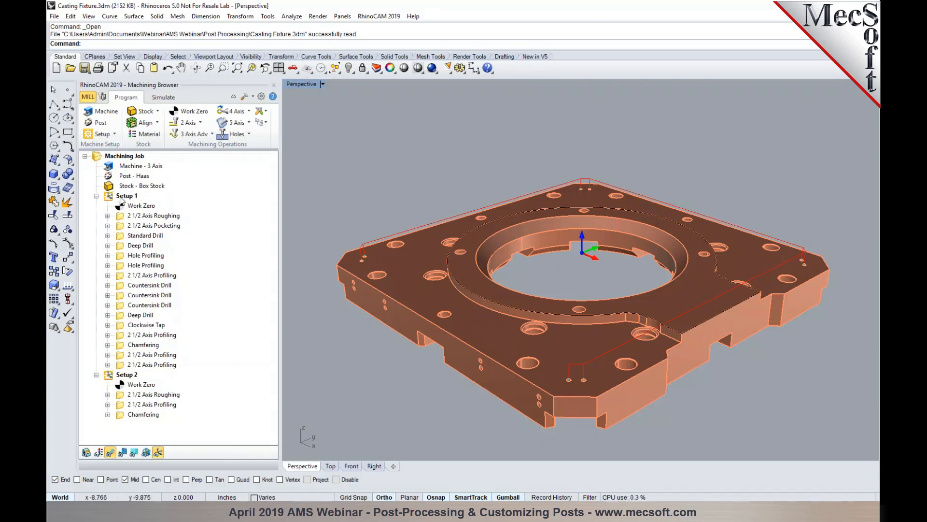
right_click(121, 198)
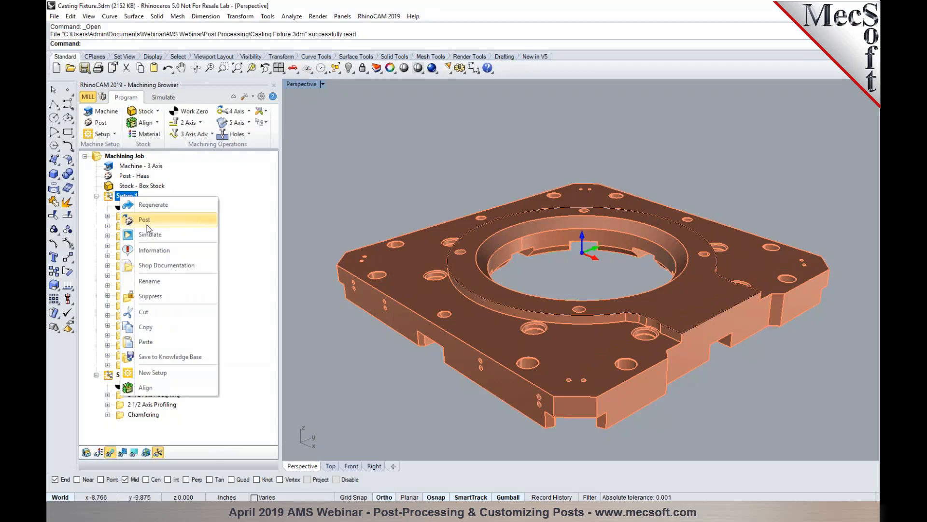
click(250, 226)
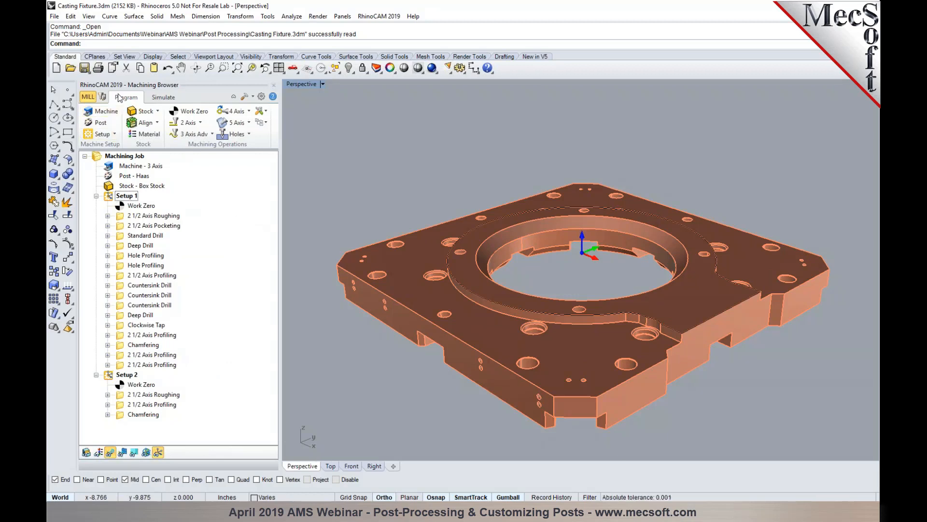
Open the post-processor options and examine the available post-processors and the folder holding their files.
click(99, 123)
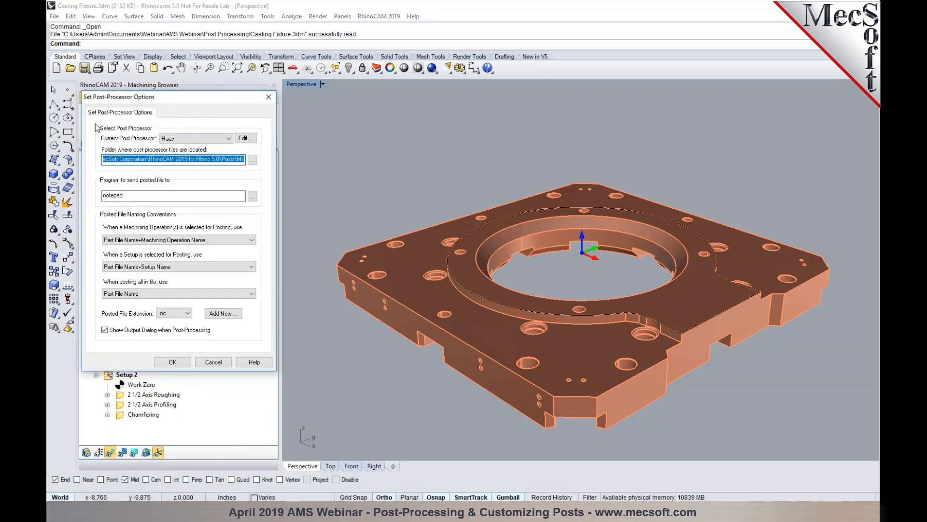
click(229, 139)
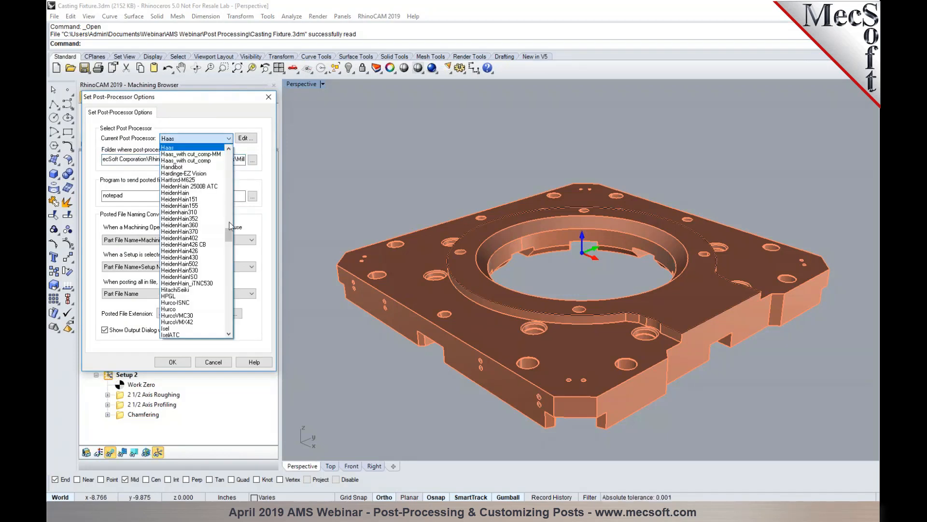
drag(230, 235, 237, 197)
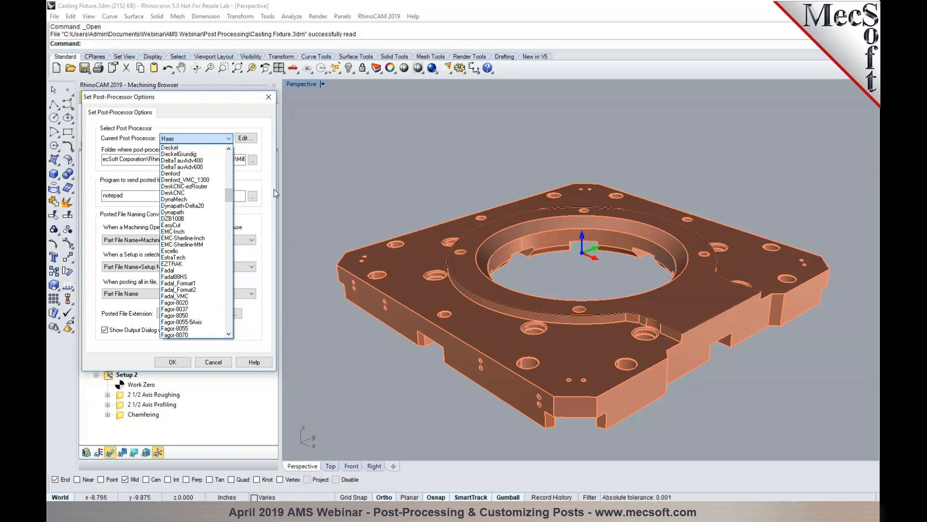
click(272, 193)
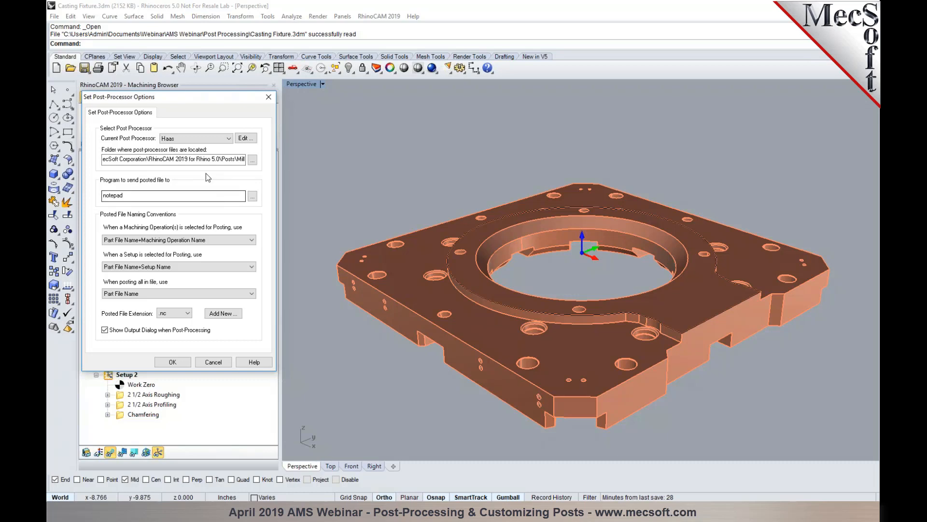
drag(150, 157, 218, 160)
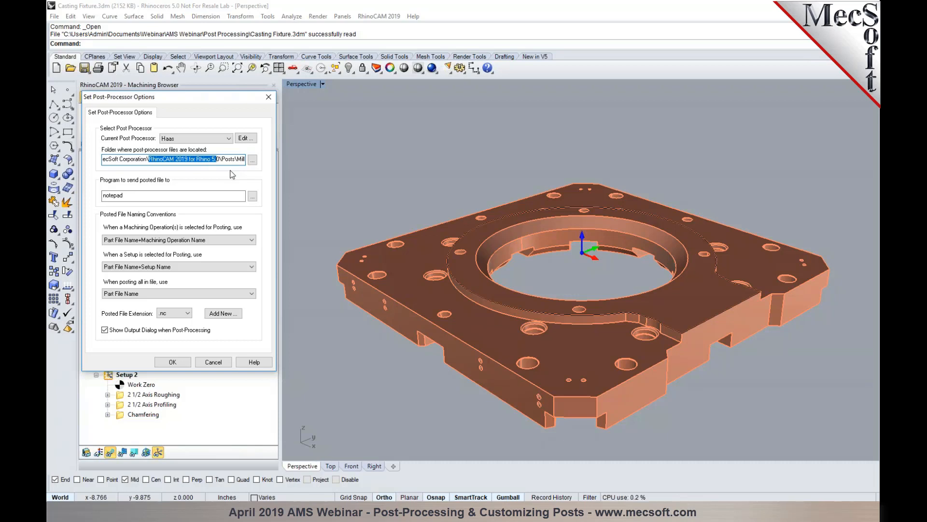
Review the available posted file extensions and add .cnc as a new one.
click(183, 316)
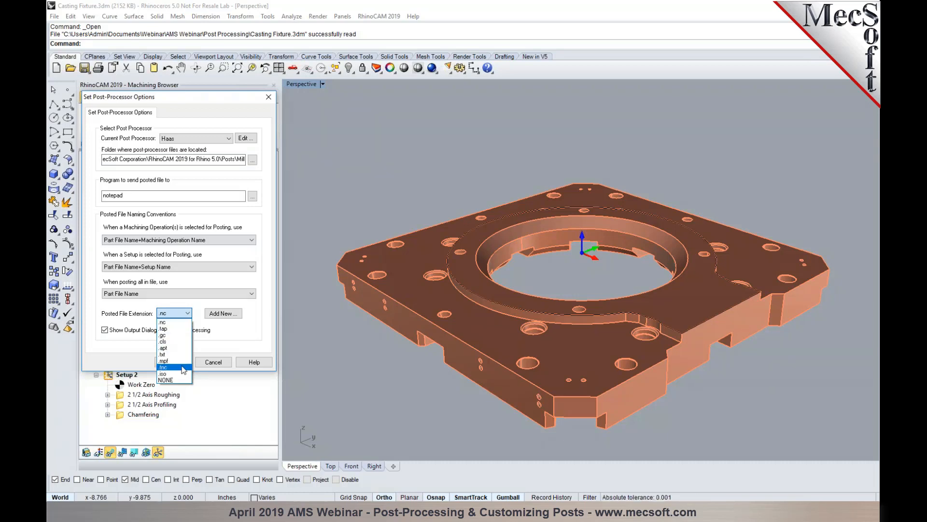
click(195, 326)
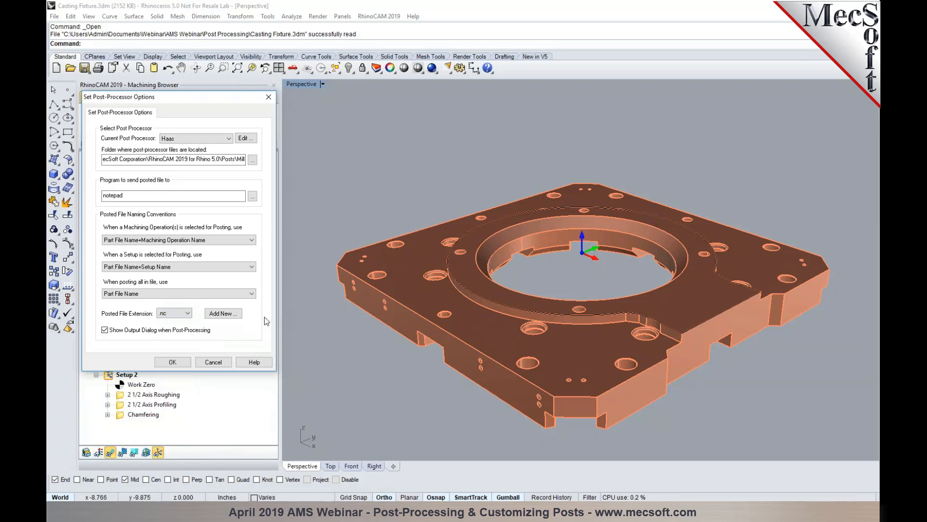
click(225, 313)
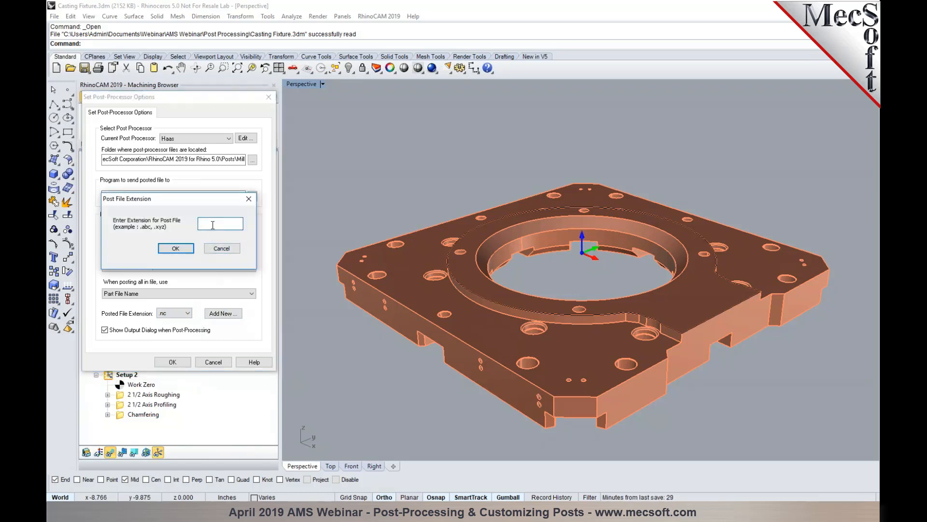
text(.cnc)
click(175, 248)
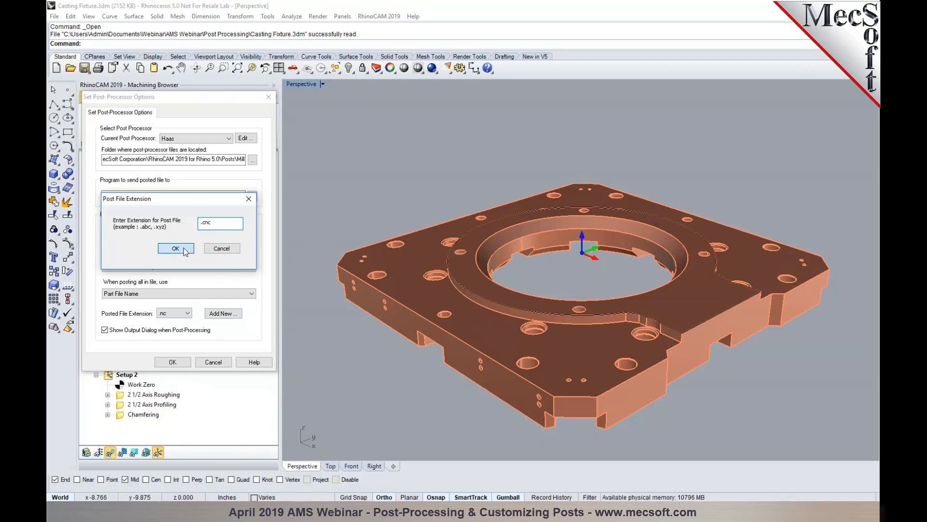
Set the posted file extension to .nc and accept the post-processor options.
click(185, 315)
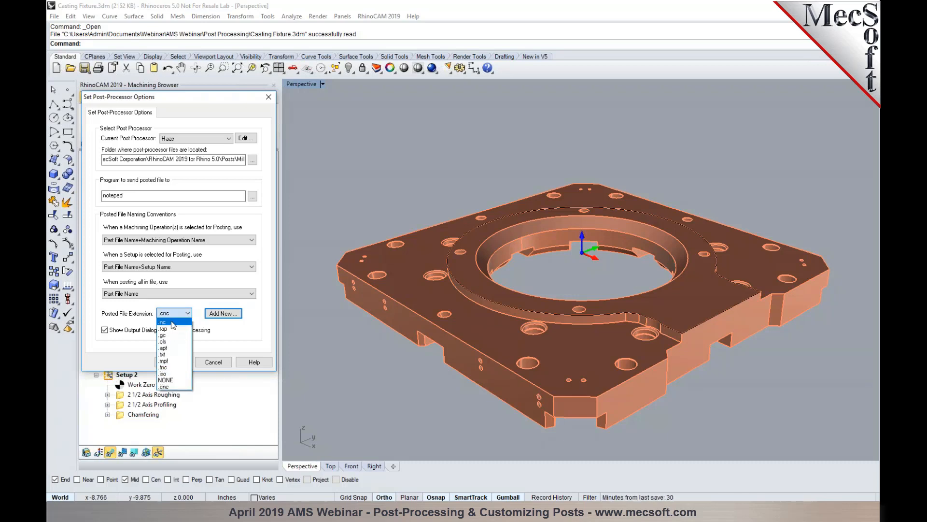
click(173, 322)
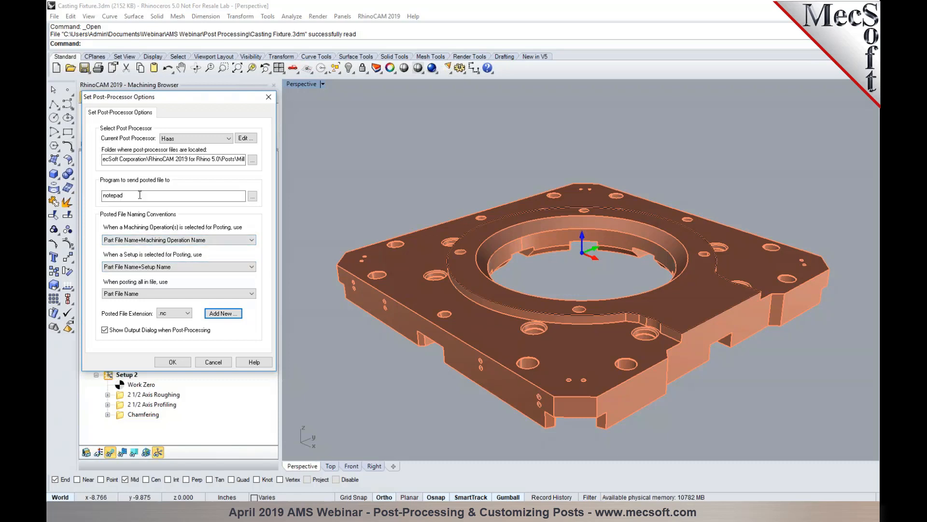
click(172, 362)
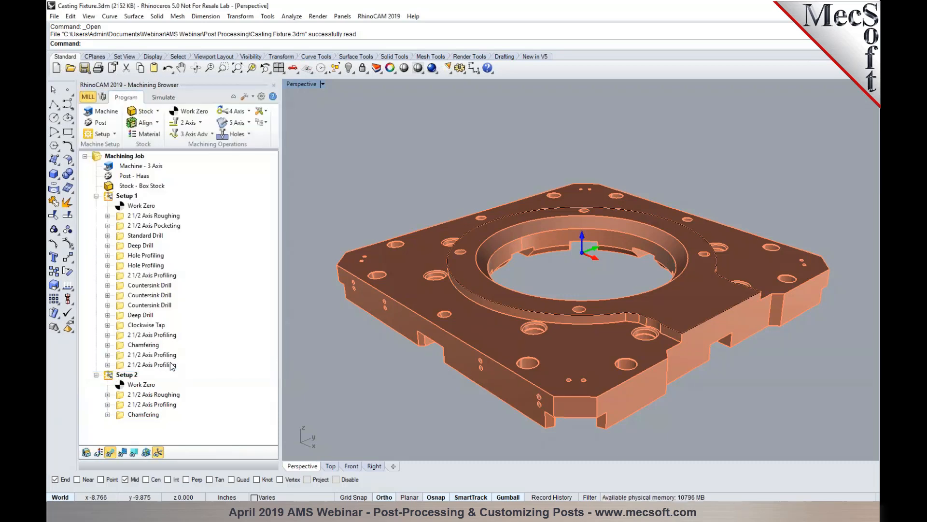
Post Setup 1 with the Haas post-processor to the Desktop as Casting Fixture_Setup 1.nc.
right_click(111, 197)
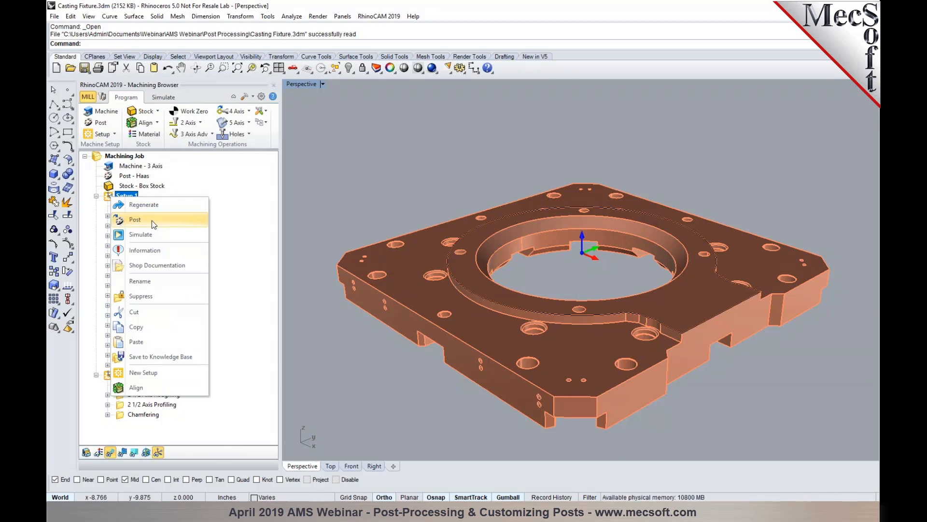
click(138, 221)
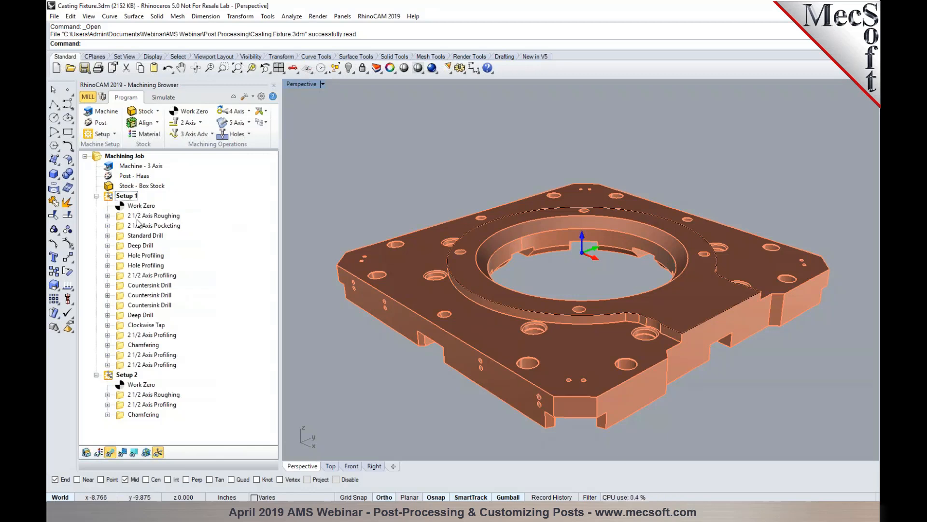
right_click(110, 196)
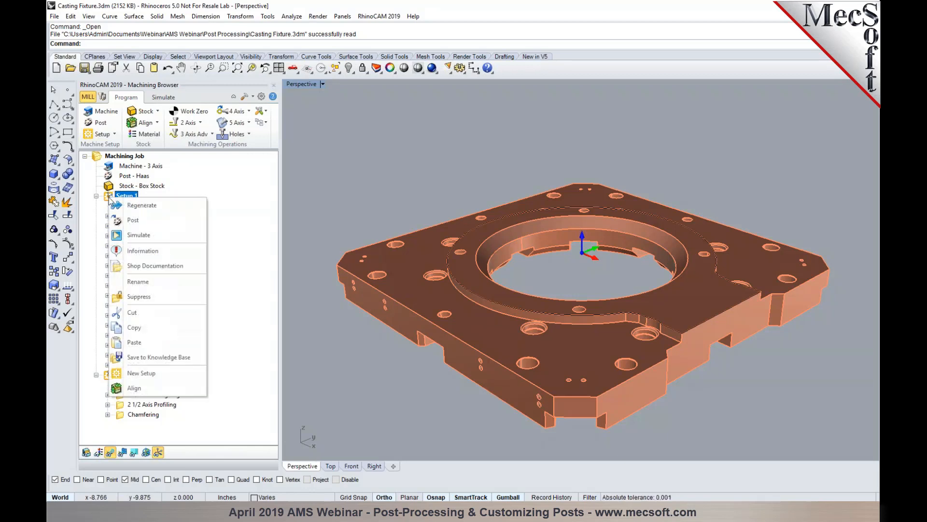
click(140, 222)
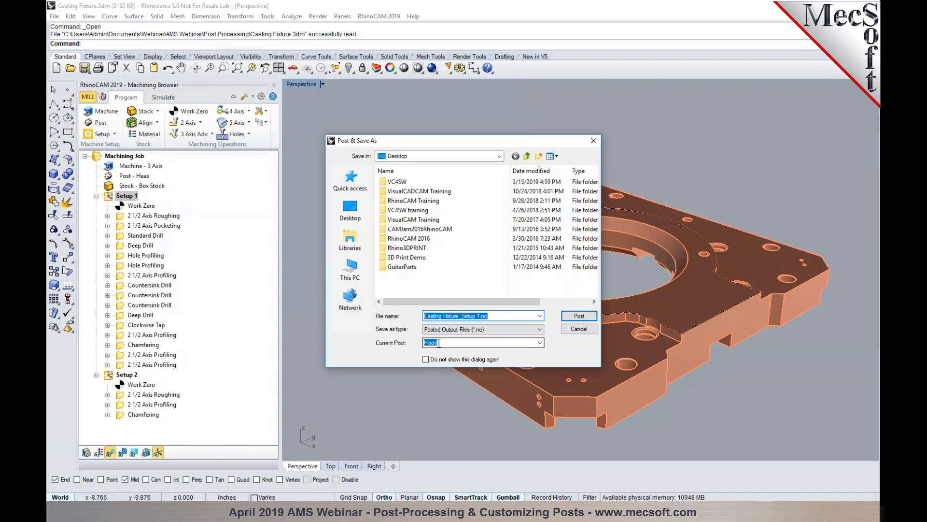
click(539, 343)
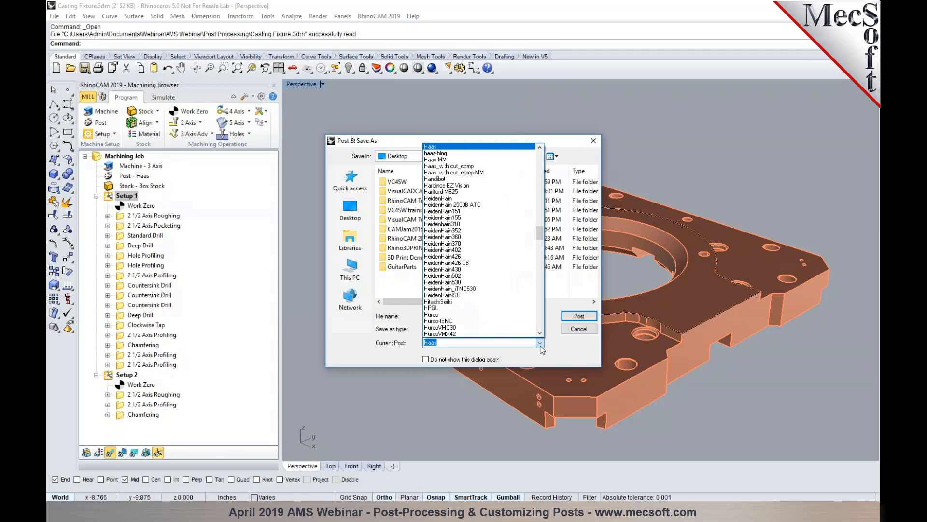
click(560, 350)
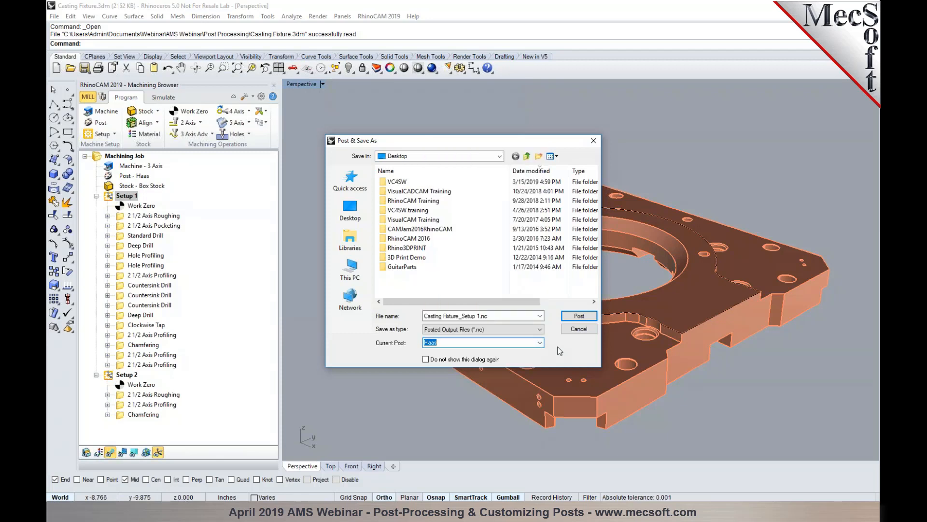
click(576, 318)
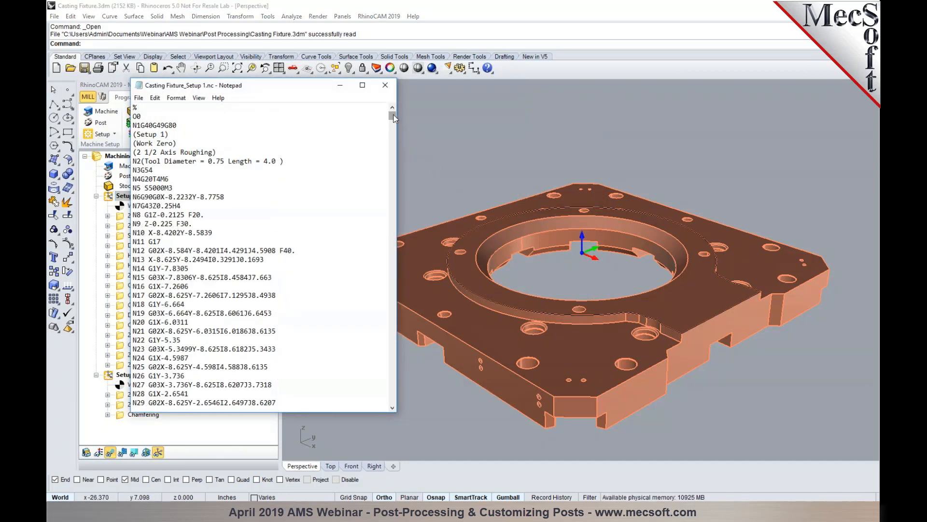
Examine the program number line at the start of the posted G-code, then close the file.
drag(394, 119, 393, 110)
drag(310, 85, 468, 97)
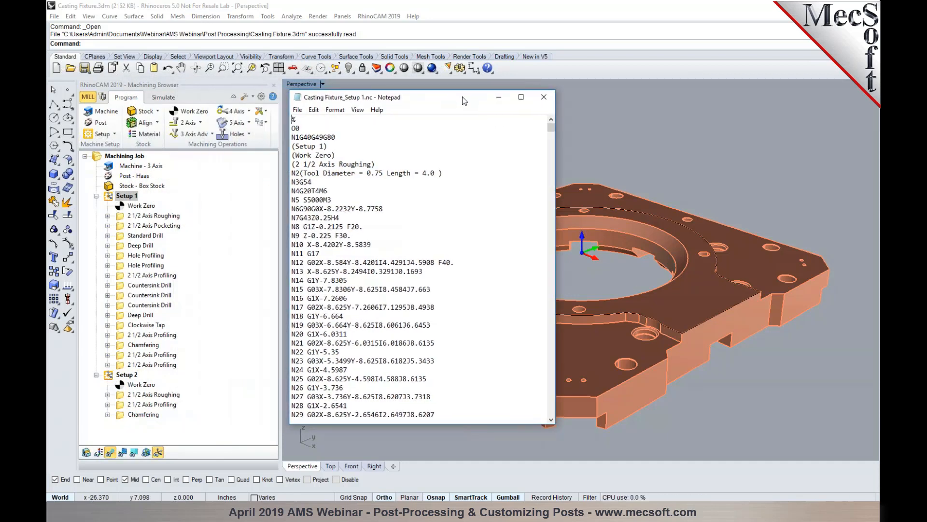
click(303, 129)
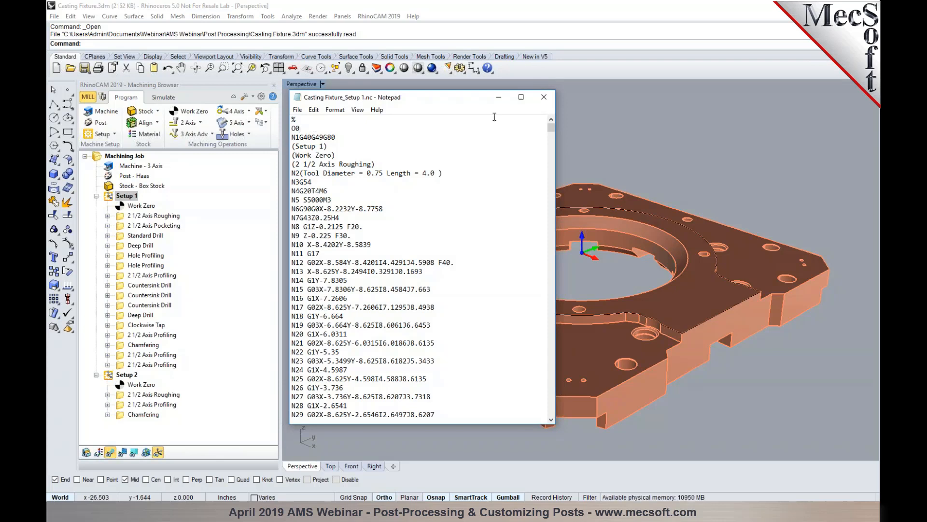
click(545, 97)
Set the program number of Setup 1's Work Zero to 1234 in its properties.
click(142, 207)
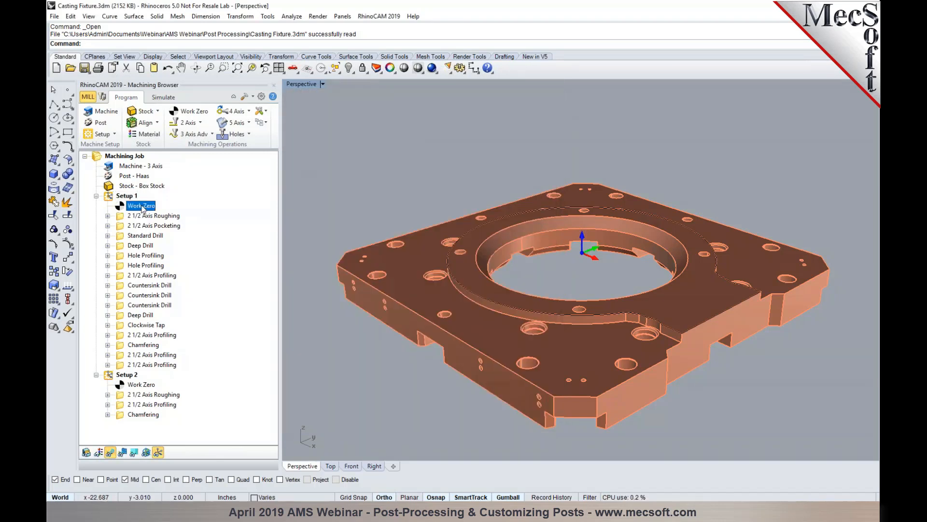
right_click(143, 208)
click(193, 414)
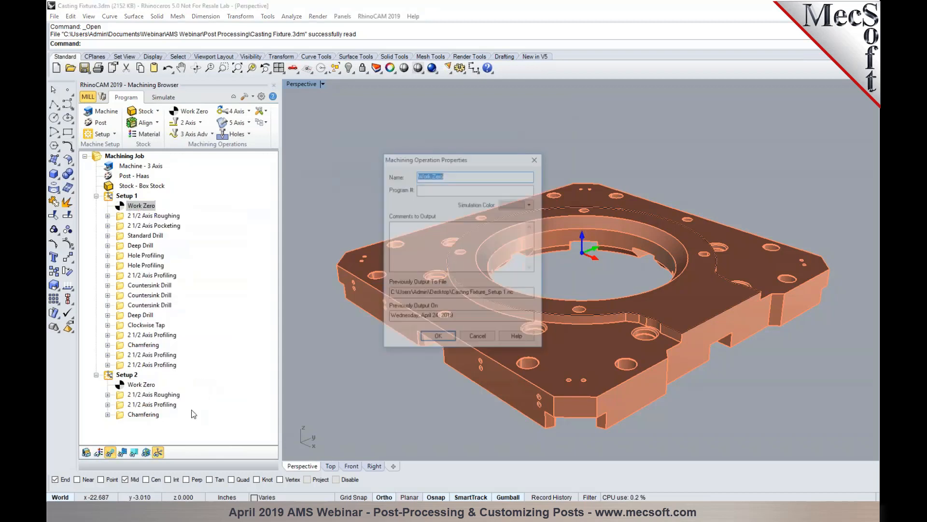
click(439, 189)
text(1234)
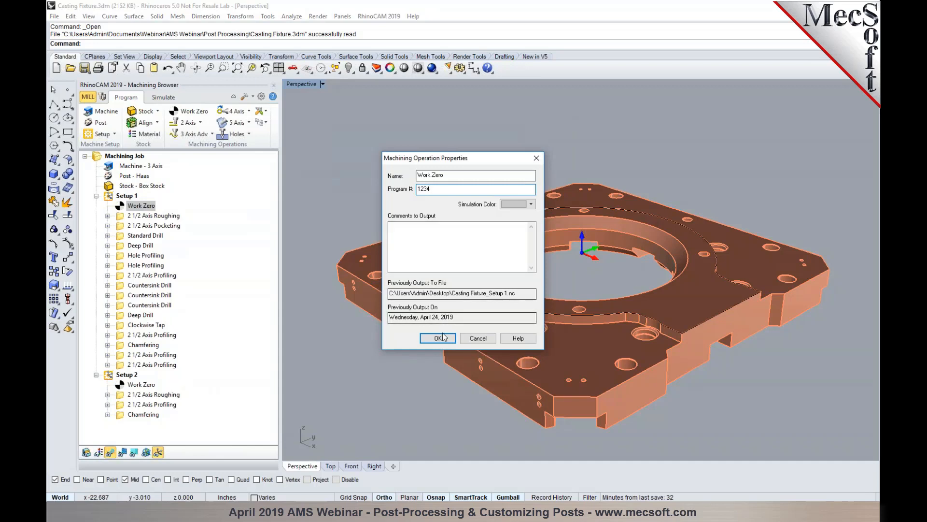
click(437, 338)
Post Setup 1 again over Casting Fixture_Setup 1.nc, check the program number line in the G-code and close the file.
click(126, 196)
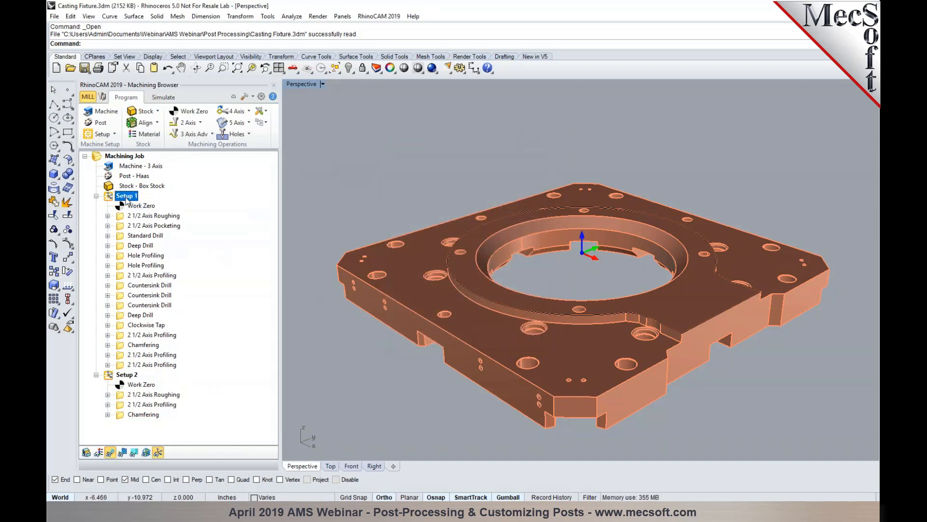
right_click(127, 200)
click(142, 218)
click(579, 316)
click(545, 259)
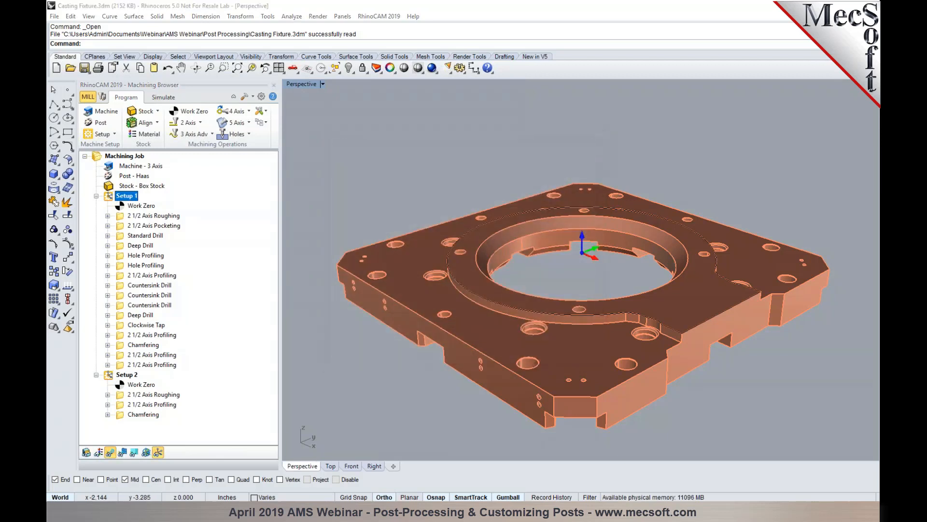
drag(312, 128, 289, 131)
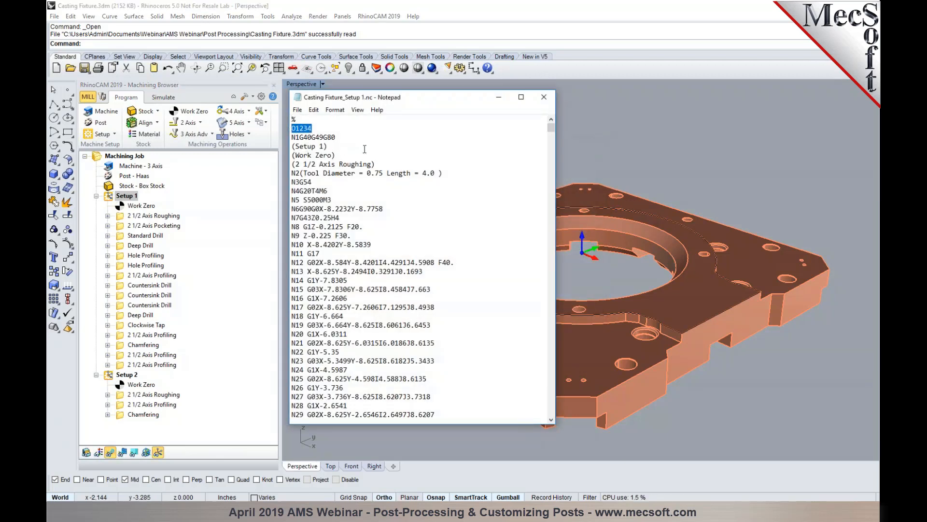
click(544, 99)
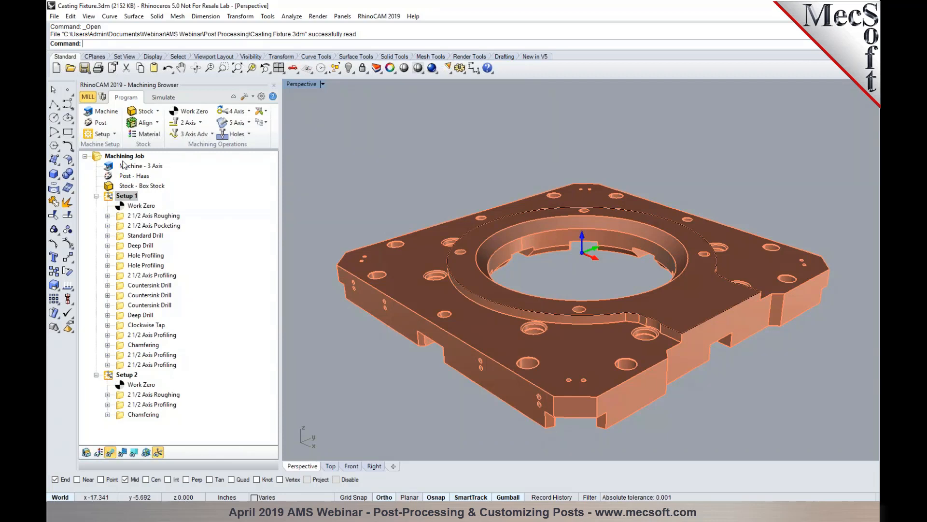
Post the entire Machining Job with the Haas post to the Desktop as Casting Fixture.nc, continuing past the machine axes warning.
click(123, 158)
right_click(123, 159)
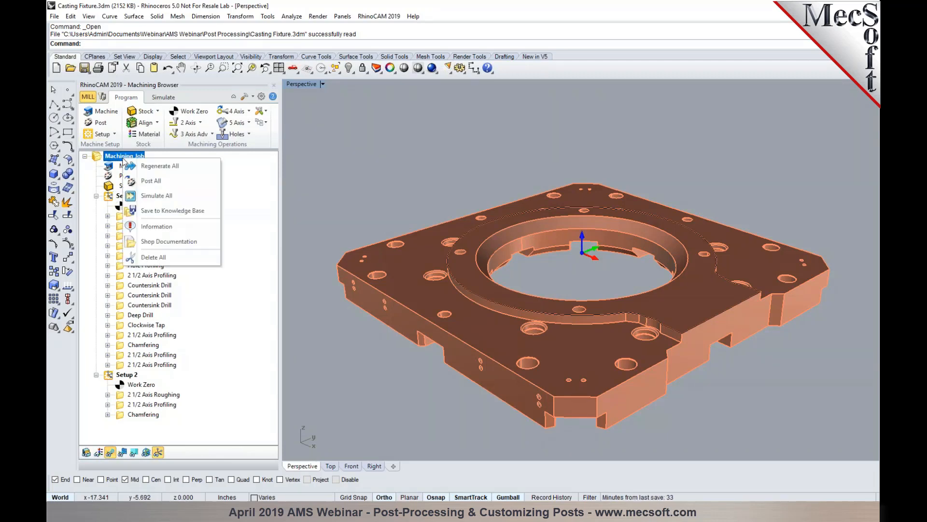
click(177, 184)
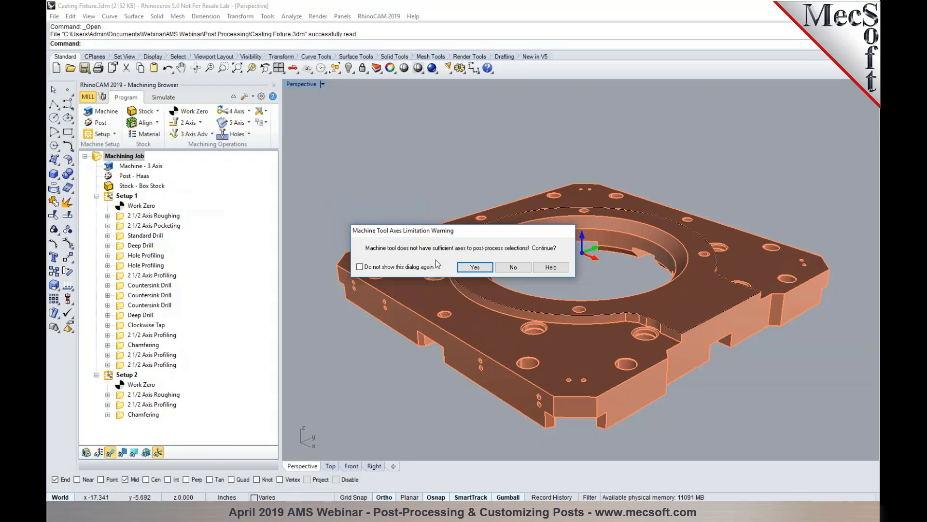
click(474, 272)
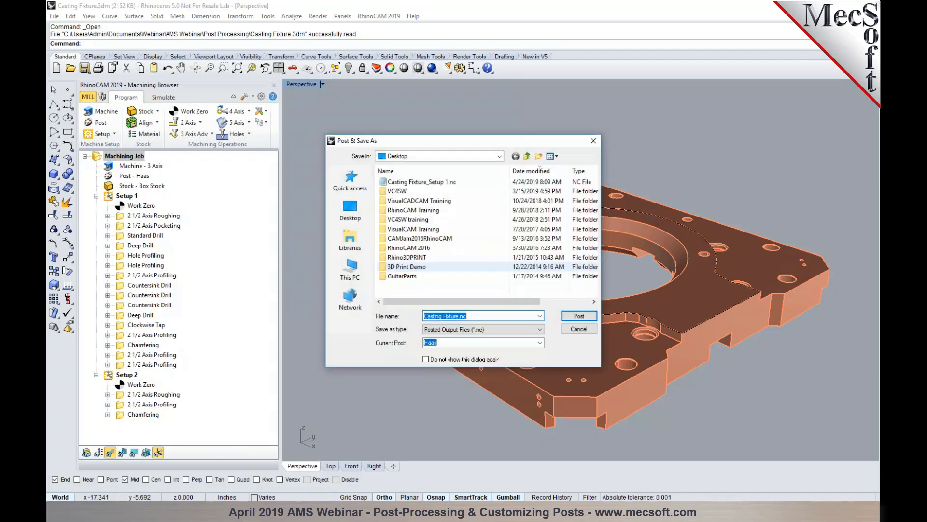
click(572, 317)
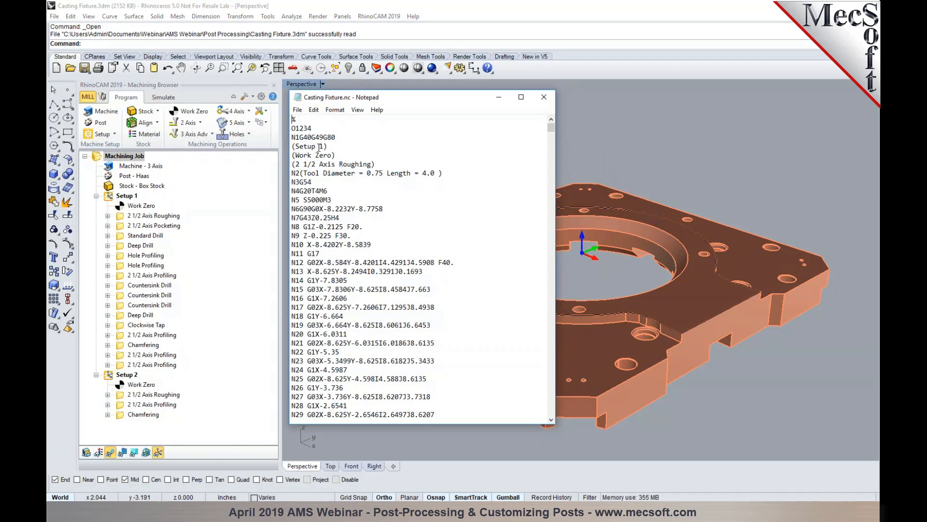
Search the posted G-code for "(Setup" to examine where Setup 2 begins, then close the file.
drag(316, 147, 291, 151)
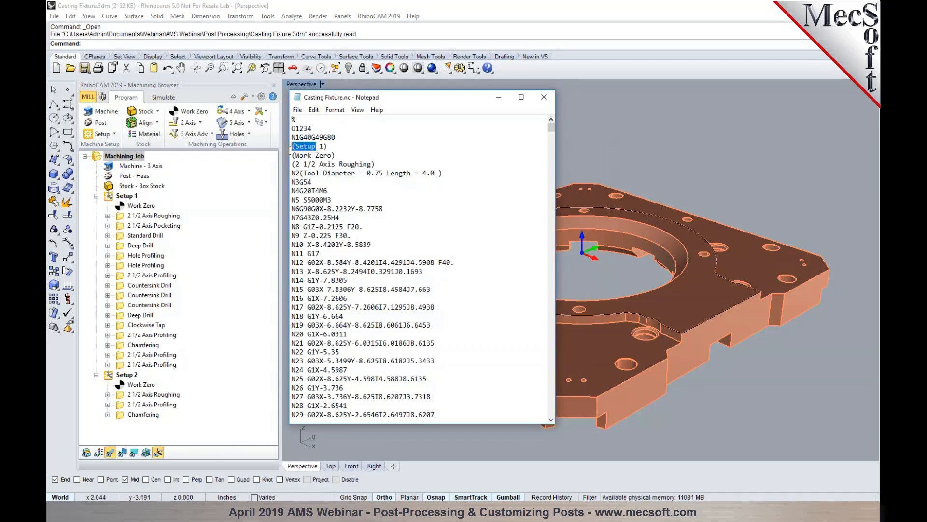
key(ctrl+f)
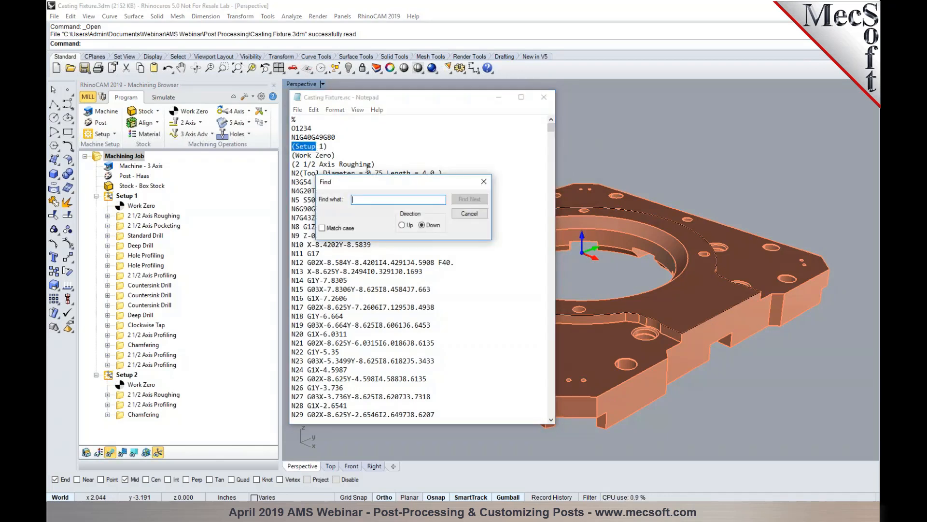
text((Setup)
key(Return)
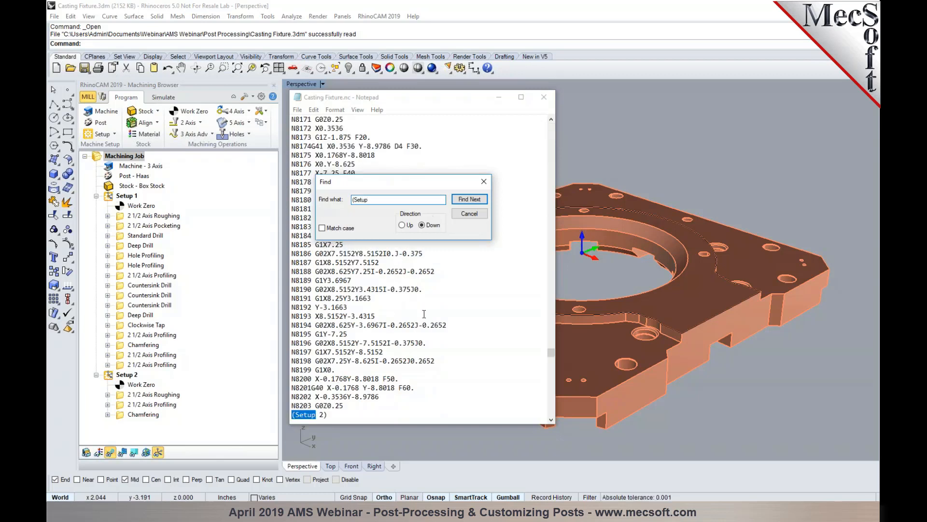
scroll(363, 342, down, 4)
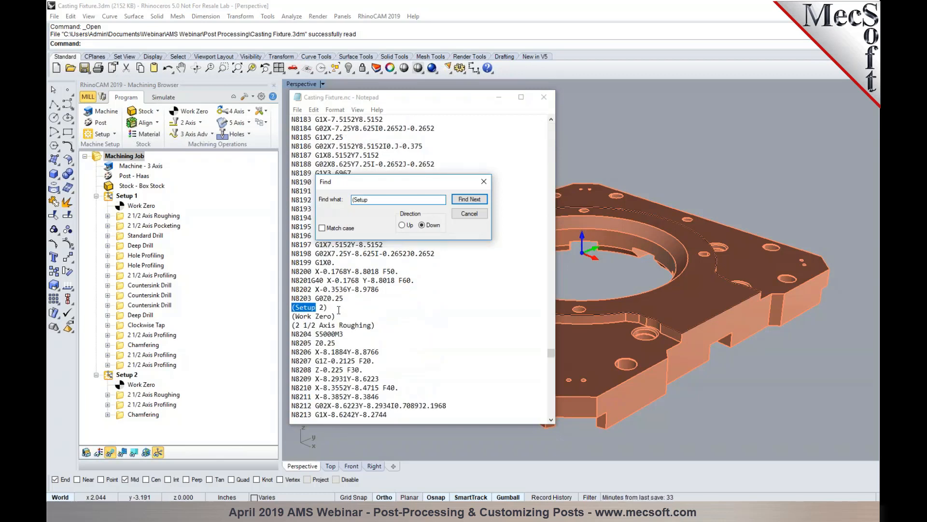
click(468, 213)
click(544, 97)
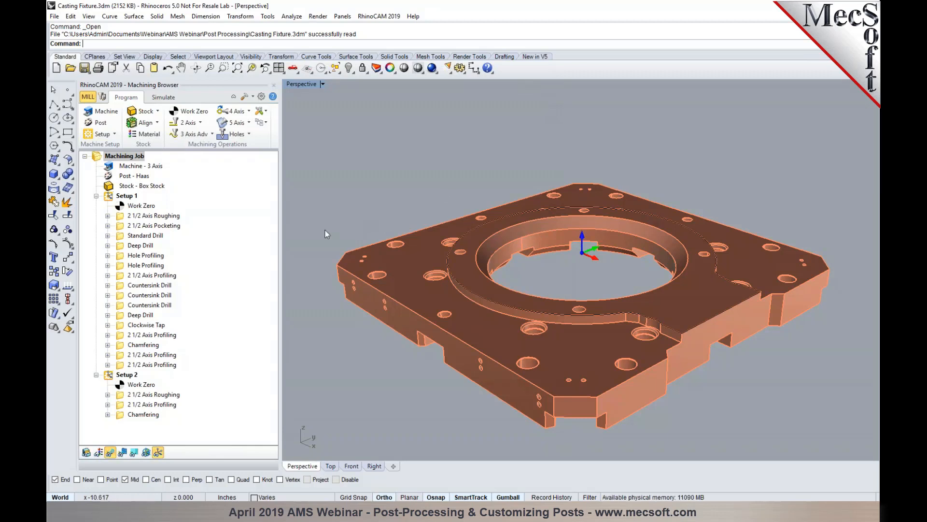
Post only Setup 1's 2 1/2 Axis Roughing operation to the Desktop as Casting Fixture_2 1_2 Axis Roughing.nc and close the G-code.
click(161, 217)
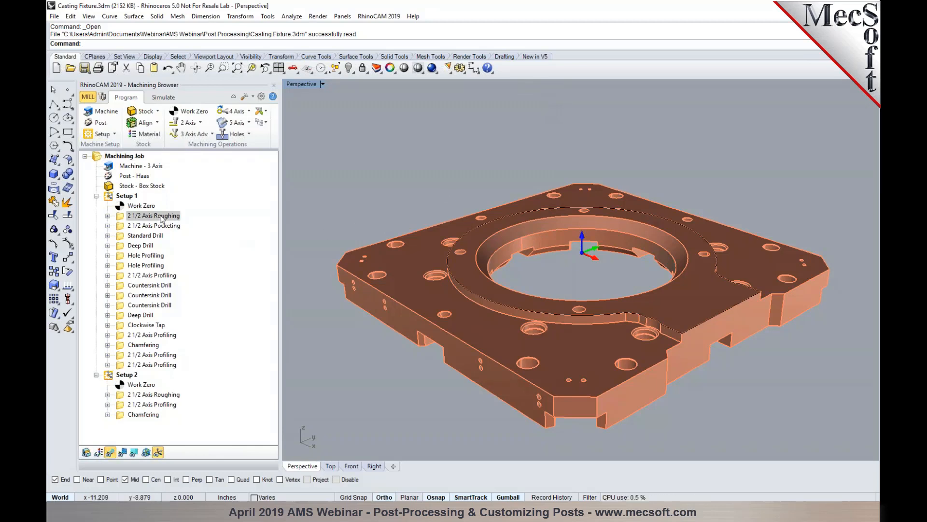
right_click(161, 217)
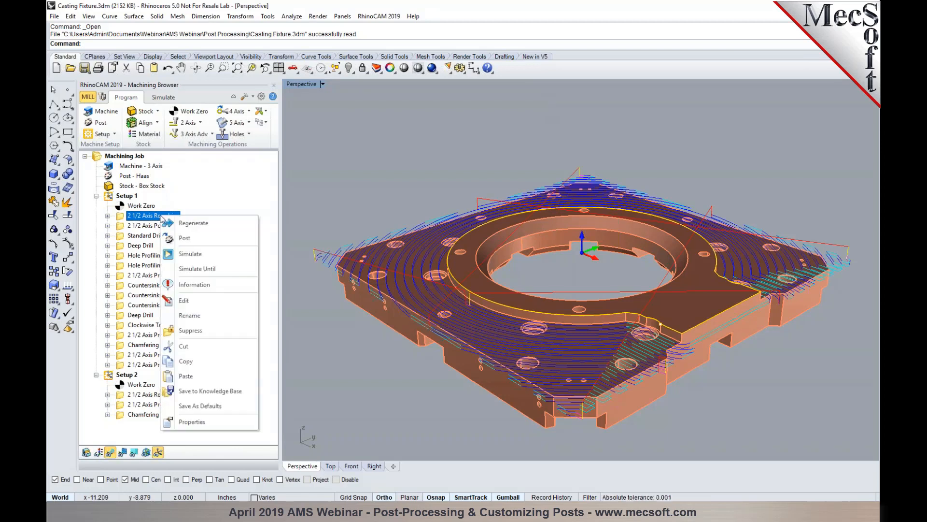
click(181, 239)
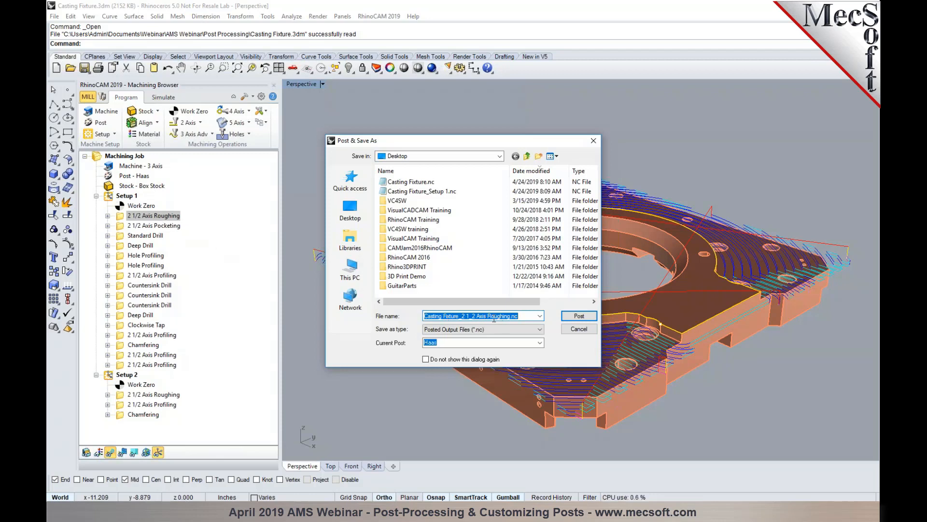
click(577, 318)
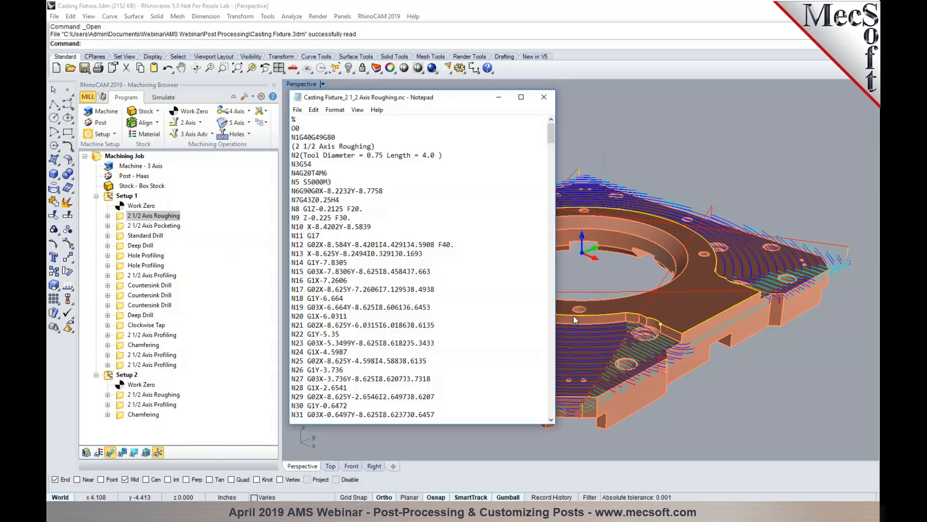
click(548, 103)
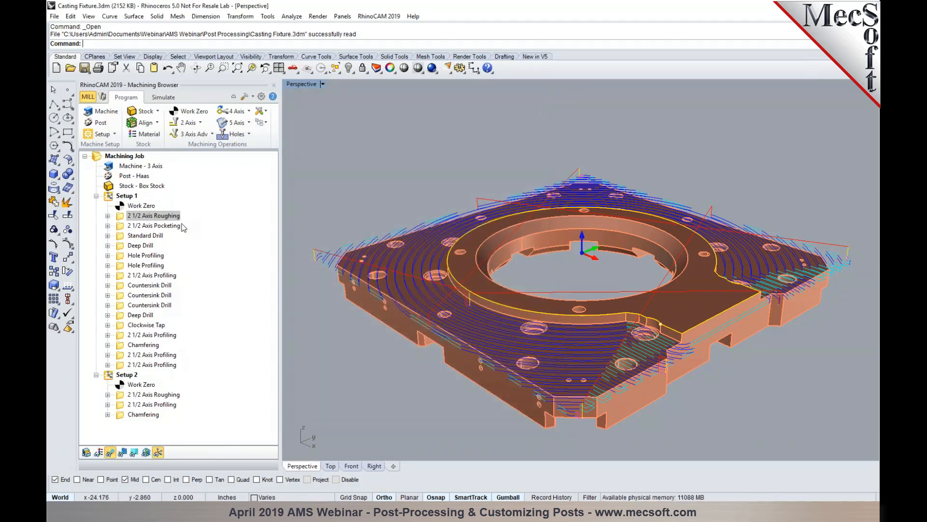
shift+click(152, 236)
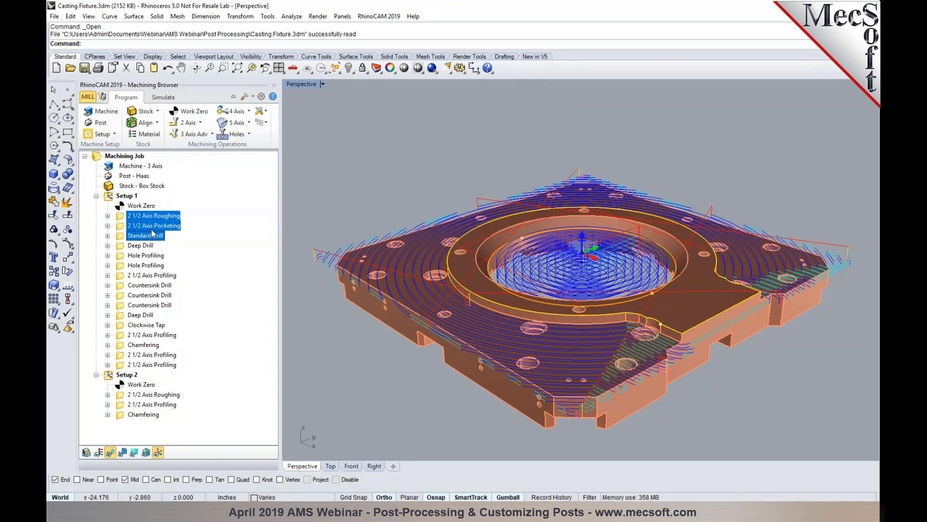
right_click(156, 231)
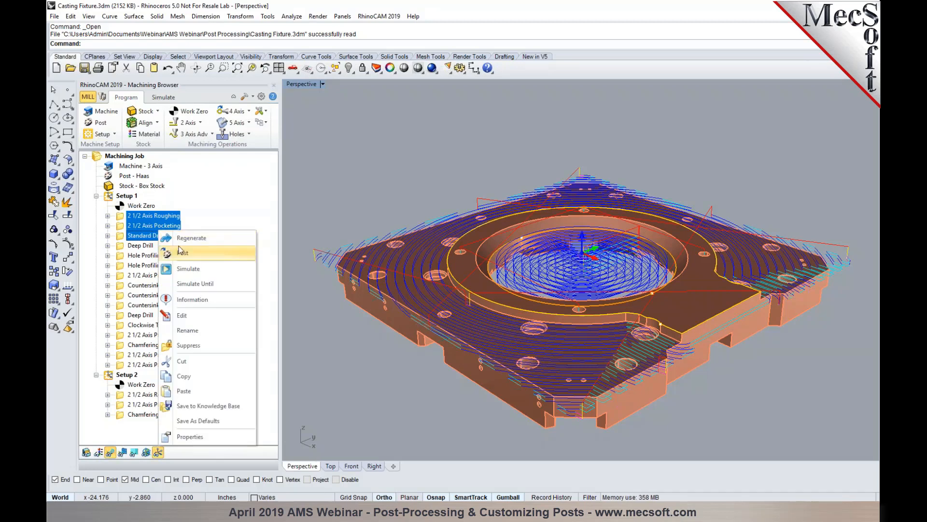
click(137, 216)
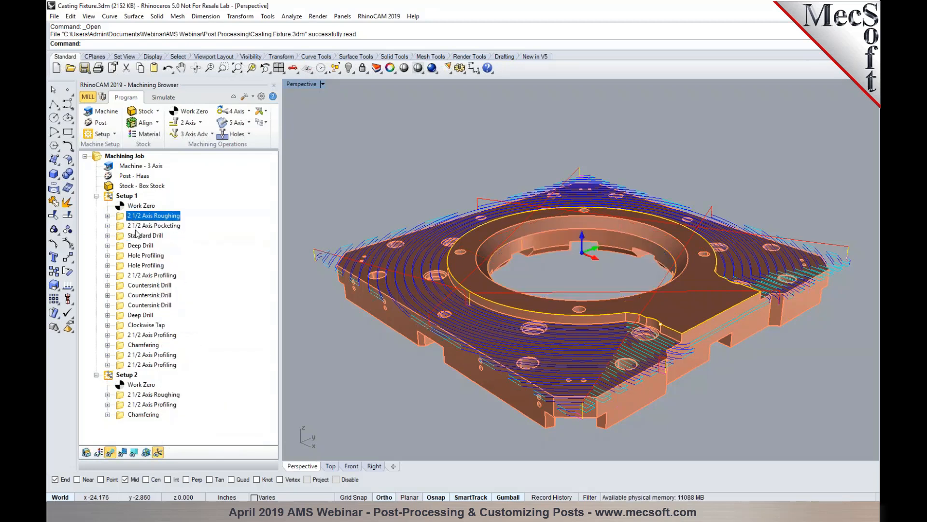
ctrl+click(141, 226)
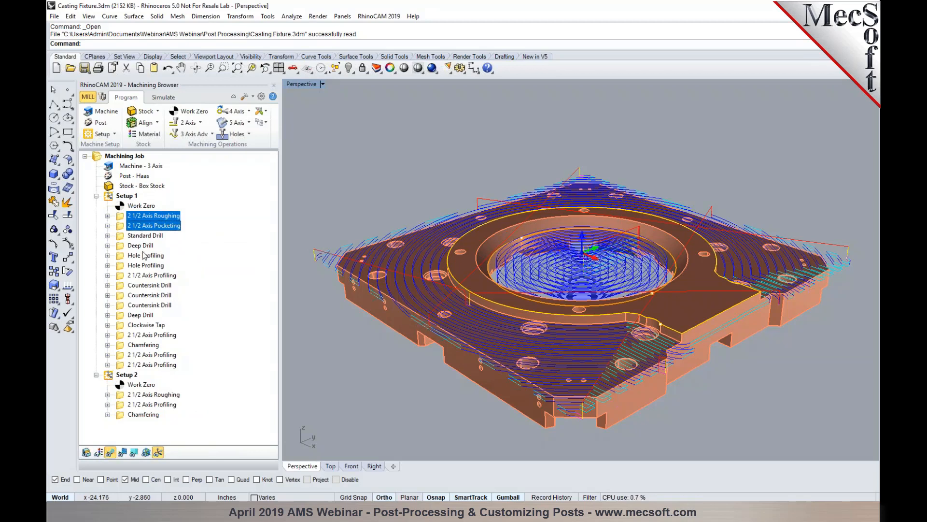
ctrl+click(142, 246)
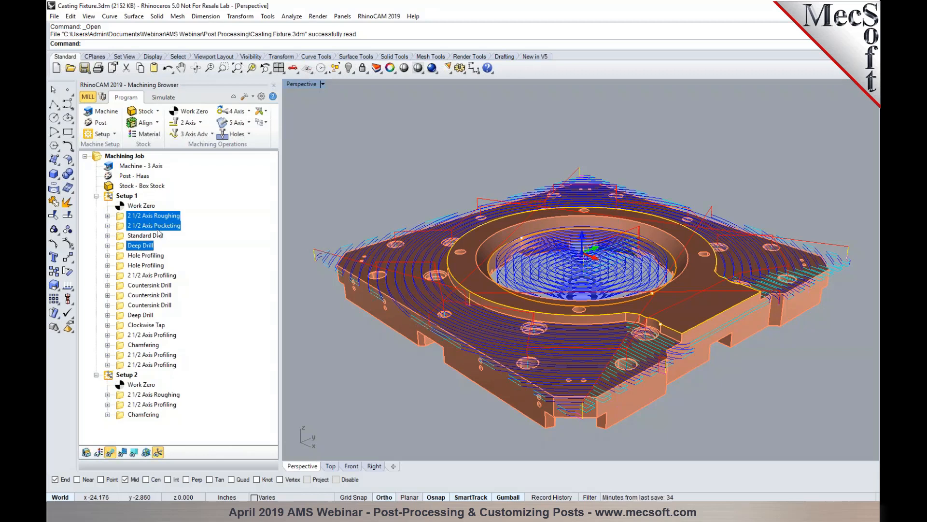
click(130, 218)
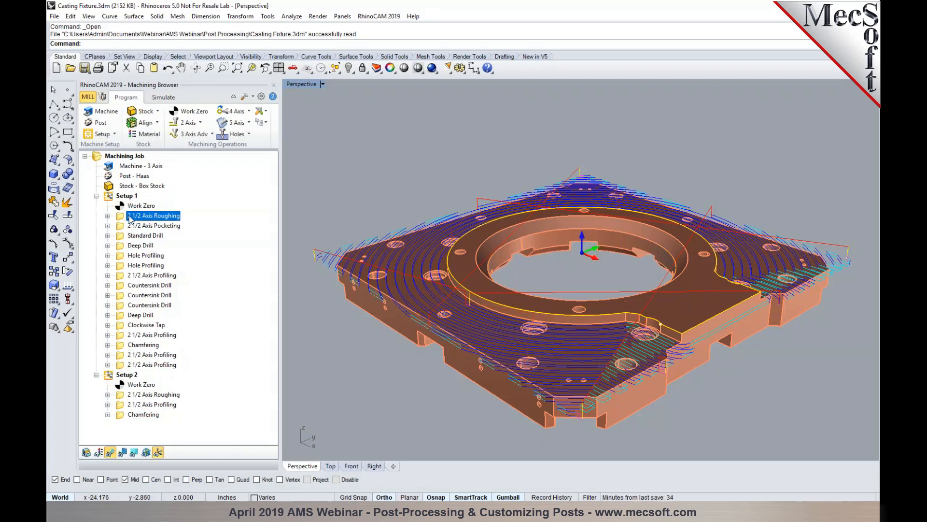
Set the posted file naming for selected machining operations to Setup Name+Machining Operation Name in the post-processor options.
click(96, 123)
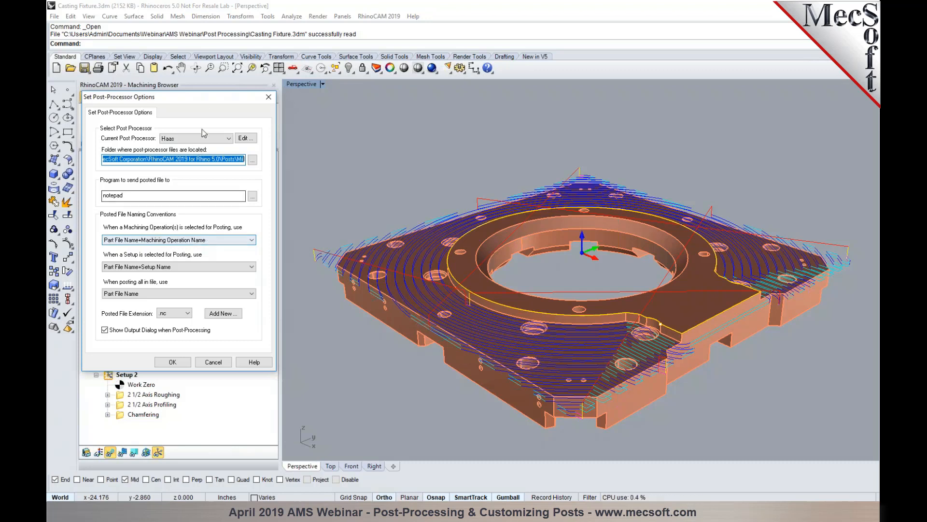
drag(169, 96, 306, 103)
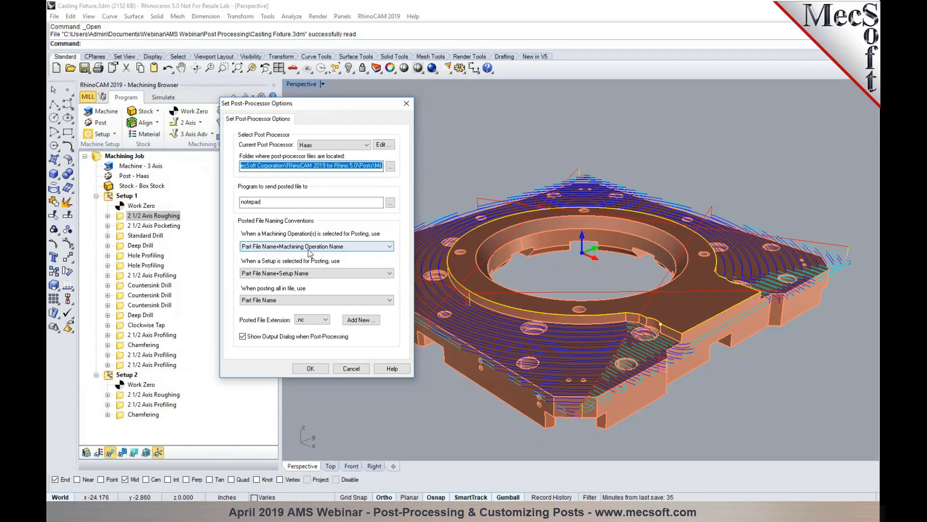
click(390, 247)
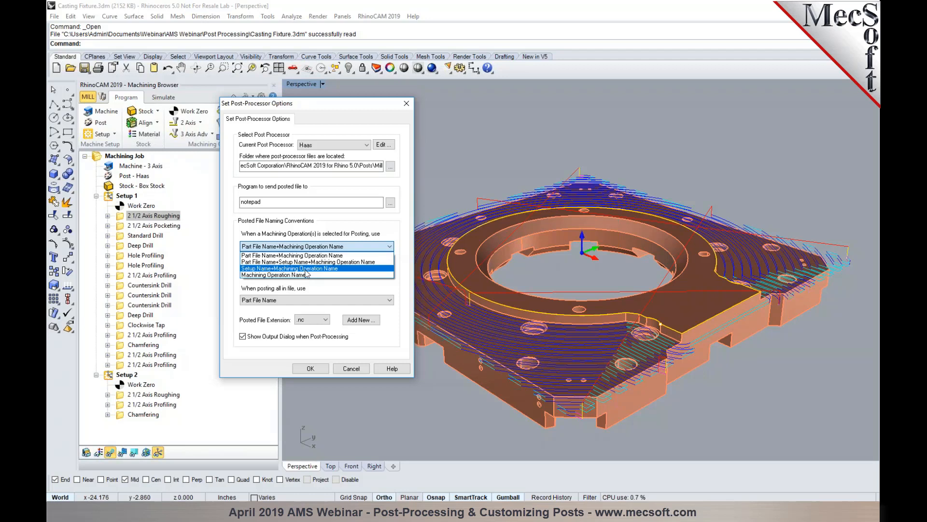
click(305, 269)
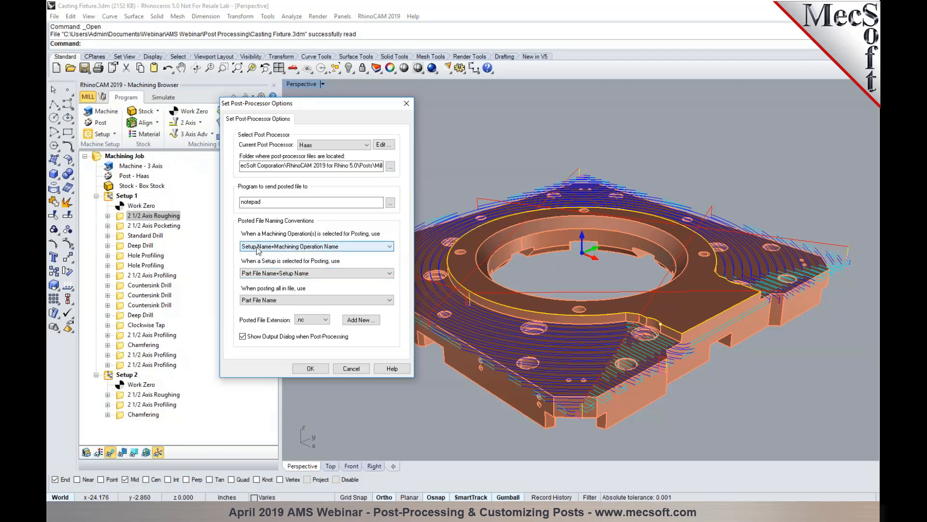
click(312, 368)
Post Setup 1's 2 1/2 Axis Roughing operation to the Desktop as Setup 1_2 1_2 Axis Roughing.nc and close the G-code.
right_click(171, 217)
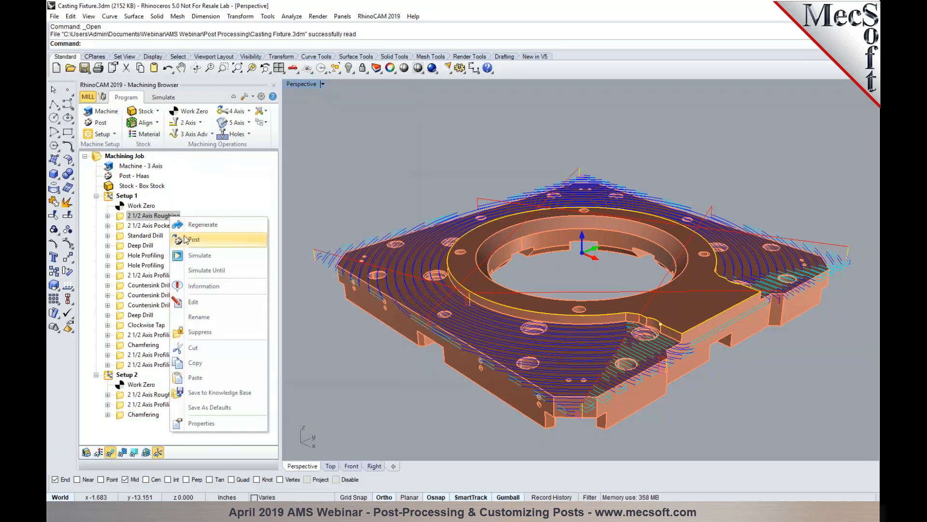
click(185, 239)
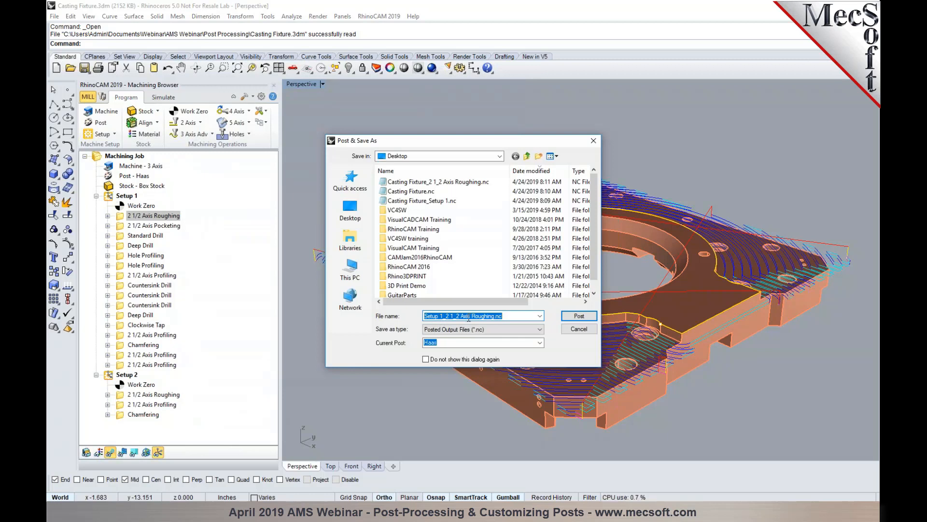
click(574, 316)
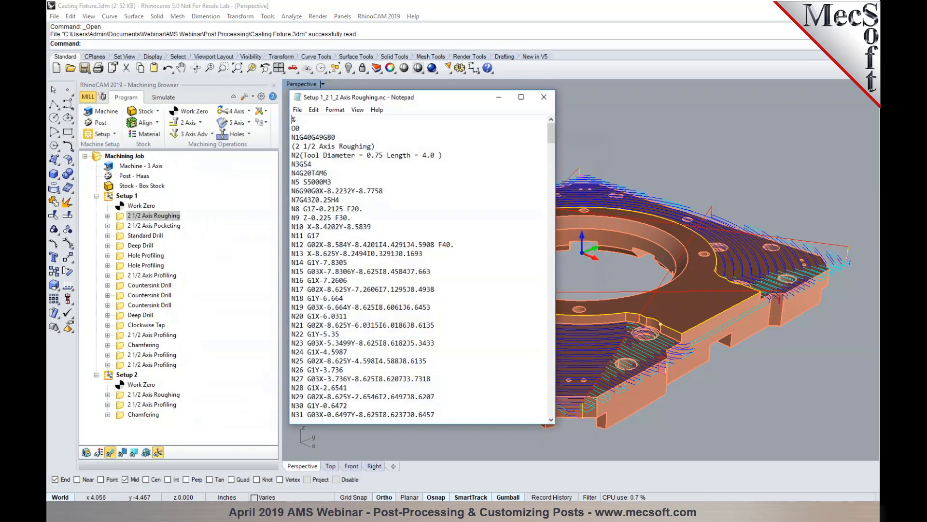
click(544, 96)
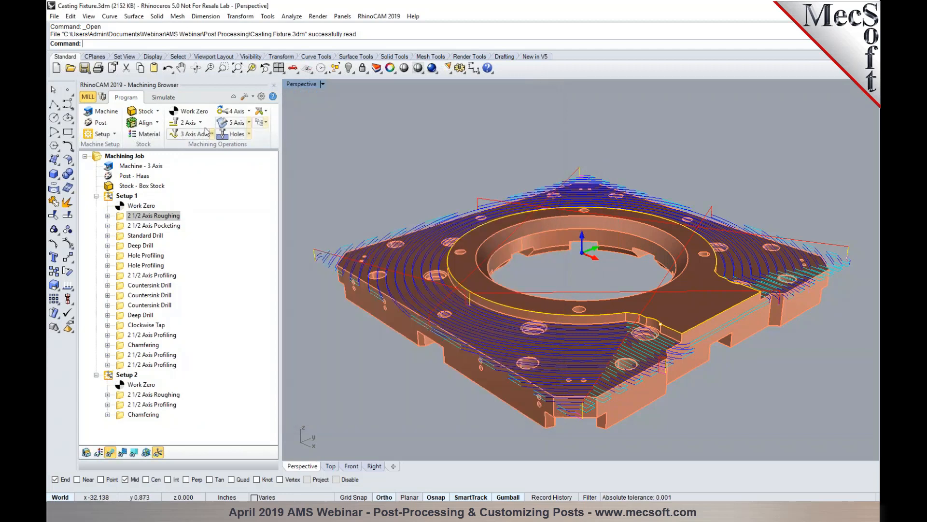
Set the posted file naming to Part File Name+Machining Operation Name for operations and to Setup Name for setups.
click(100, 123)
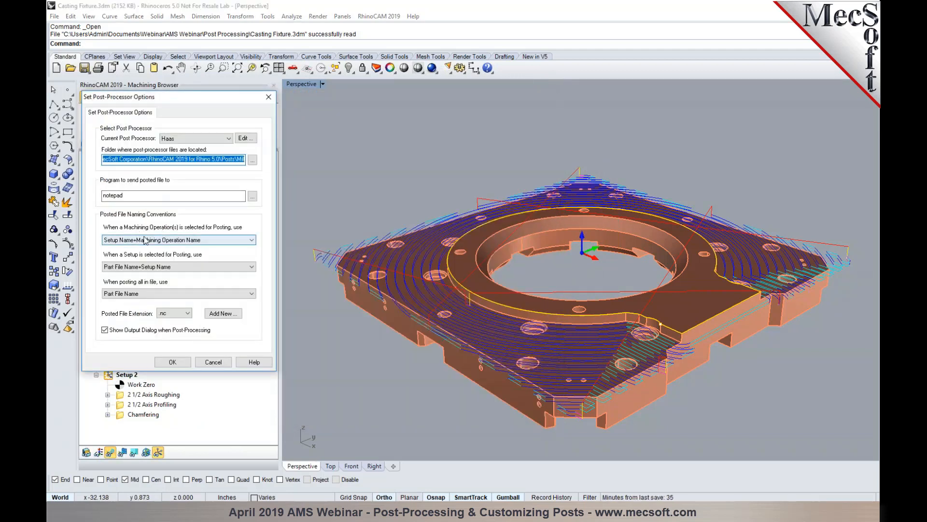
click(187, 241)
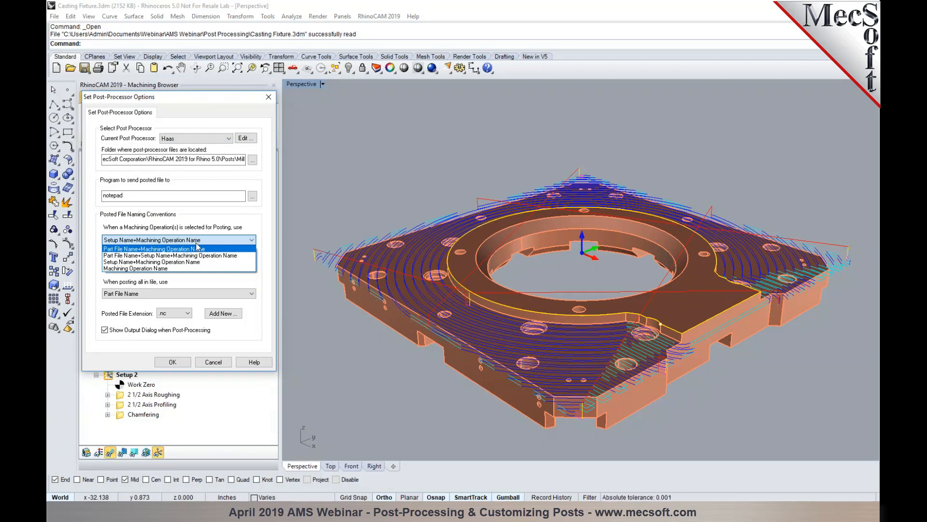
click(195, 249)
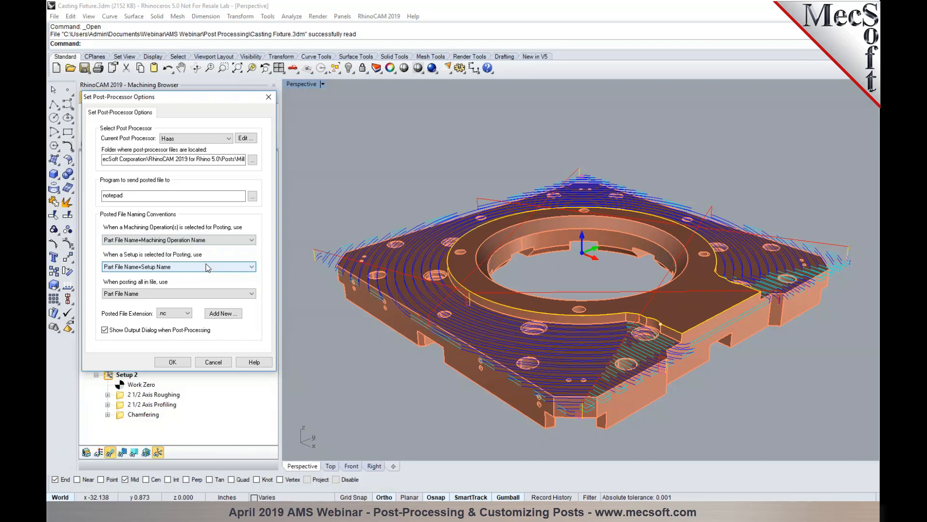
drag(144, 97, 272, 101)
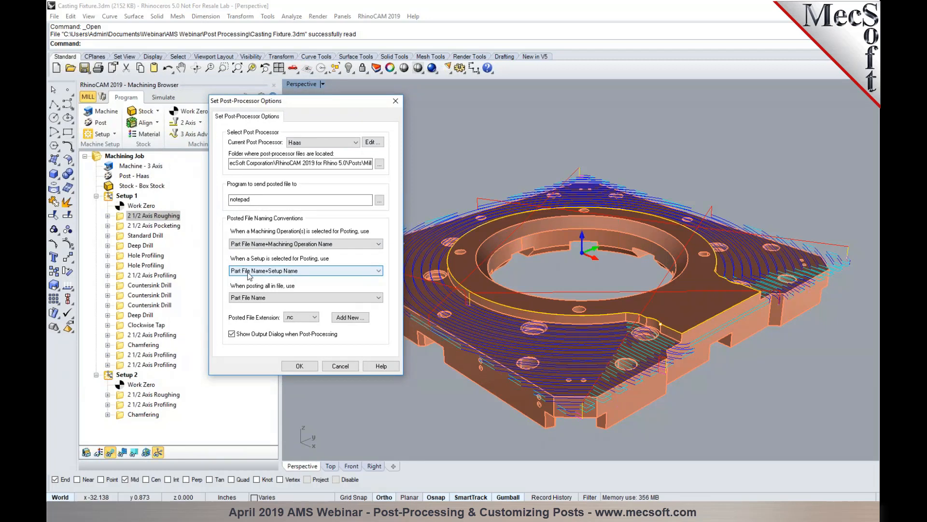
click(284, 273)
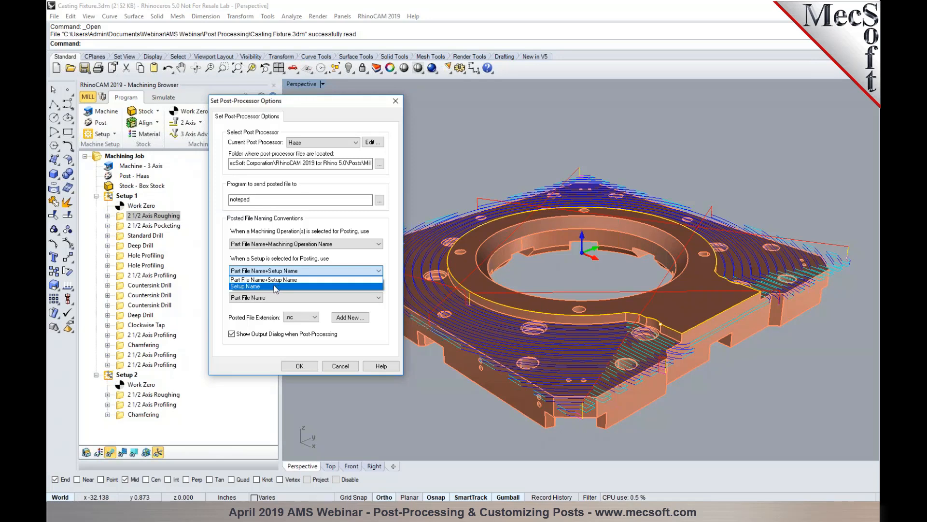
click(276, 286)
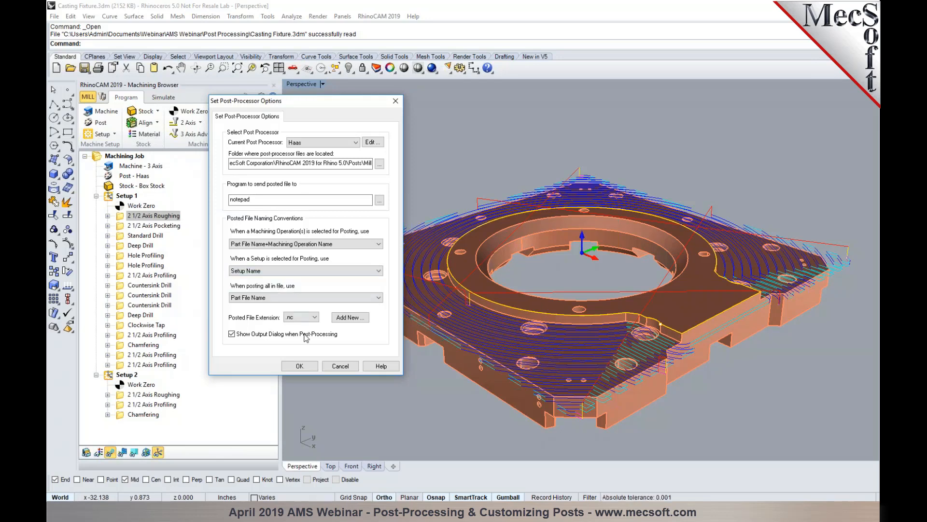
click(306, 366)
Post Setup 1 to the Desktop as Setup 1.nc and close the G-code.
right_click(126, 196)
click(145, 211)
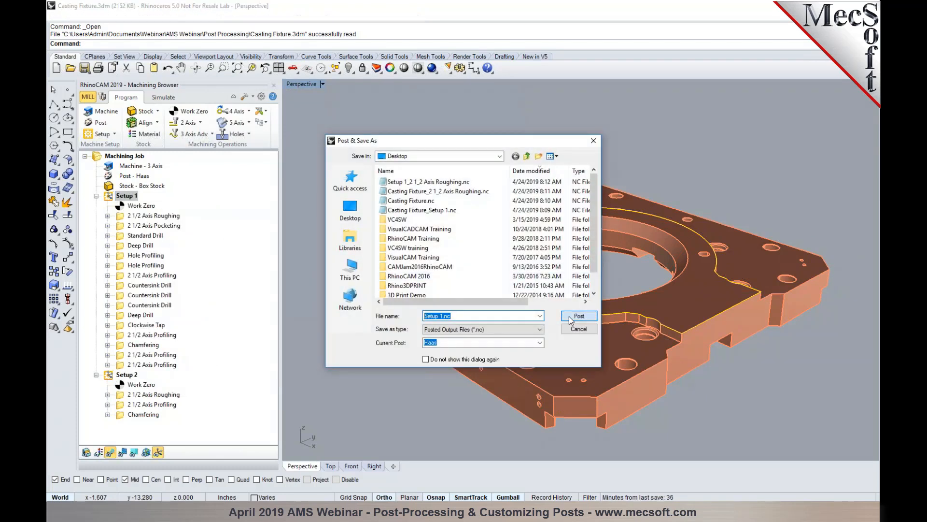
click(578, 315)
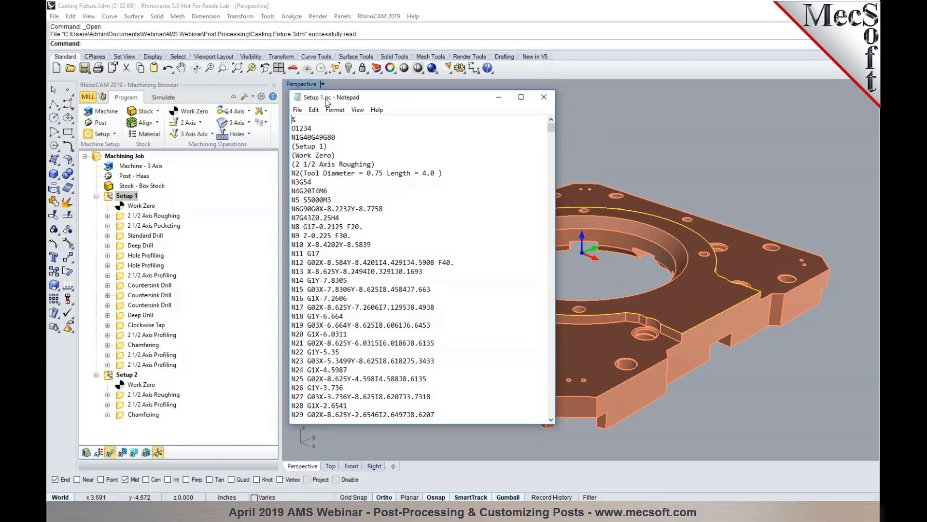
click(545, 98)
Set the posted file naming for a selected setup to Part File Name+Setup Name, keeping Part File Name for posting all.
click(101, 122)
click(209, 294)
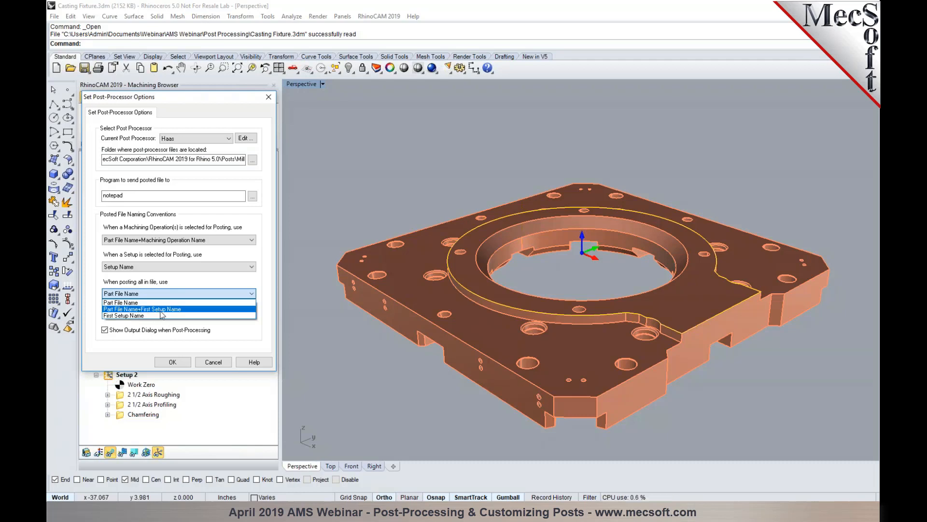
click(151, 303)
click(170, 266)
click(167, 273)
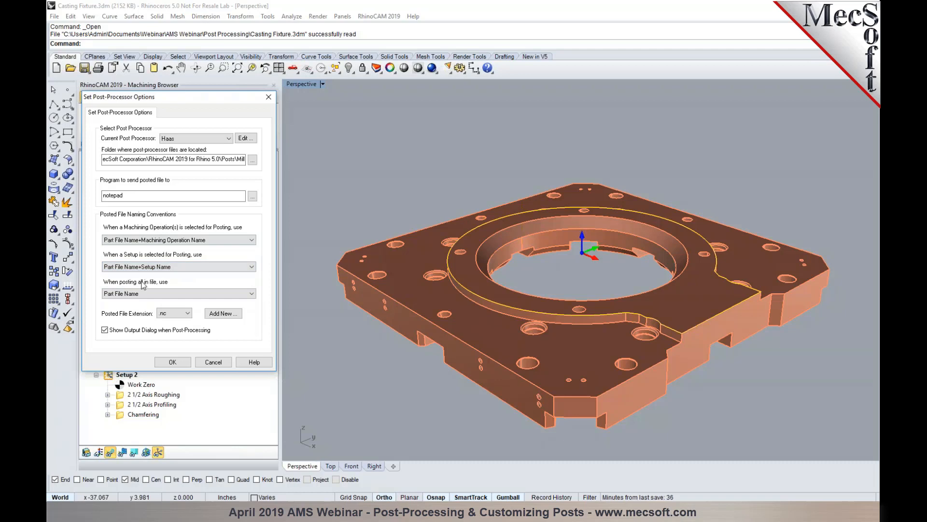
click(179, 362)
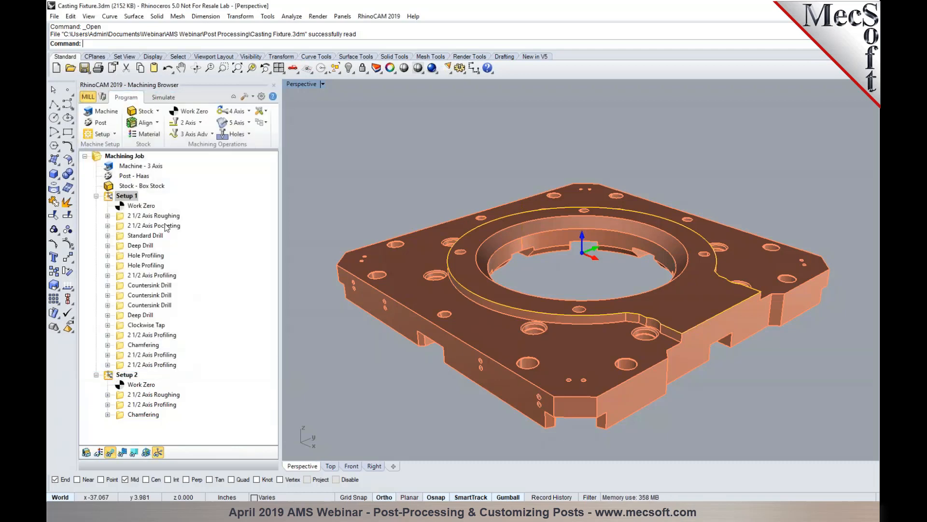
Post Setup 1 to the Desktop under the custom file name Test1 and close the G-code.
right_click(128, 196)
click(146, 216)
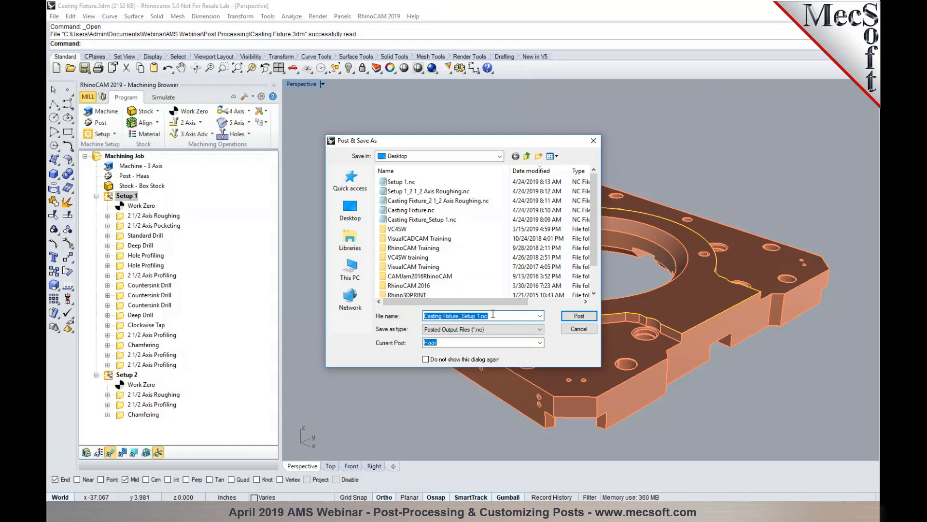
text(Test1)
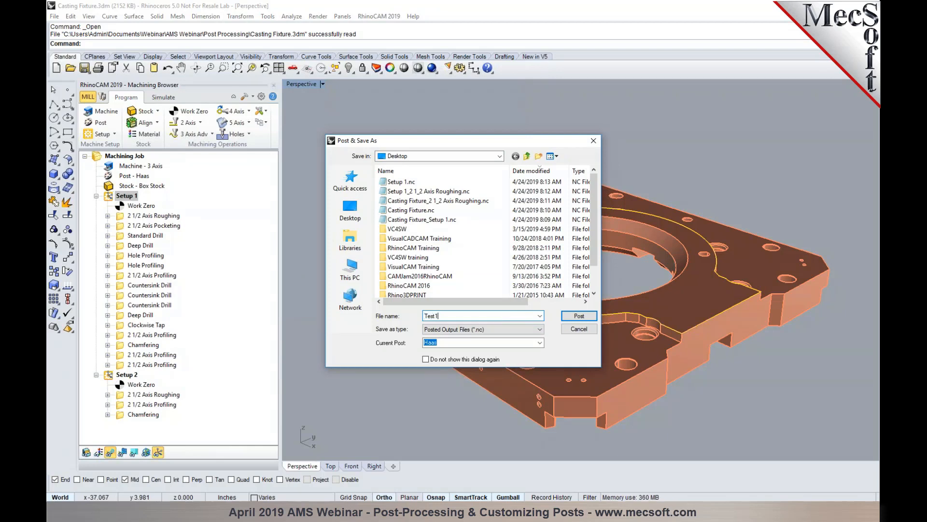
click(577, 317)
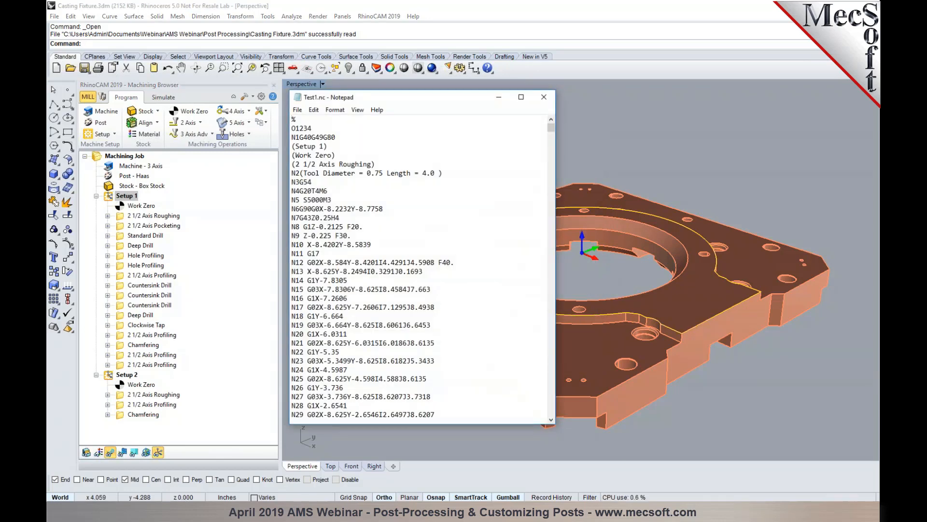
click(545, 98)
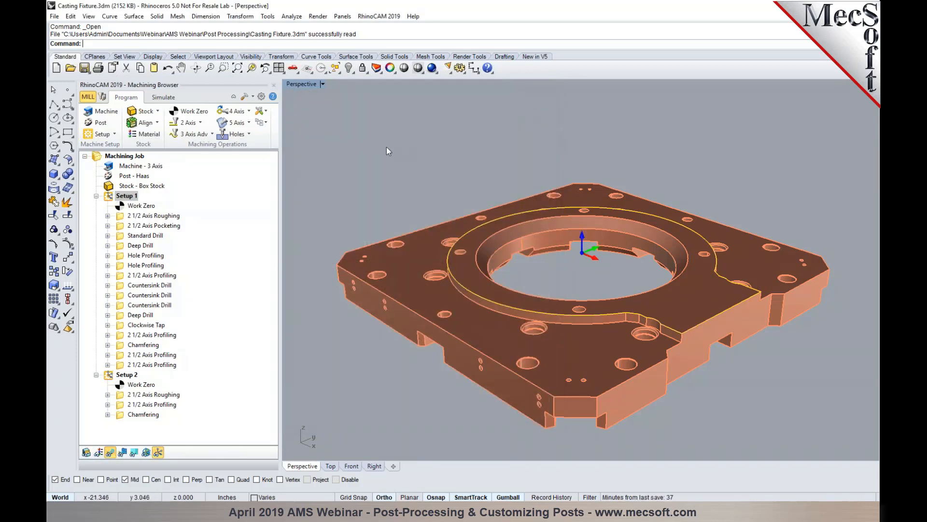
Check the program that receives posted files, post Setup 1 over the existing Casting Fixture_Setup 1.nc and close the G-code.
click(98, 126)
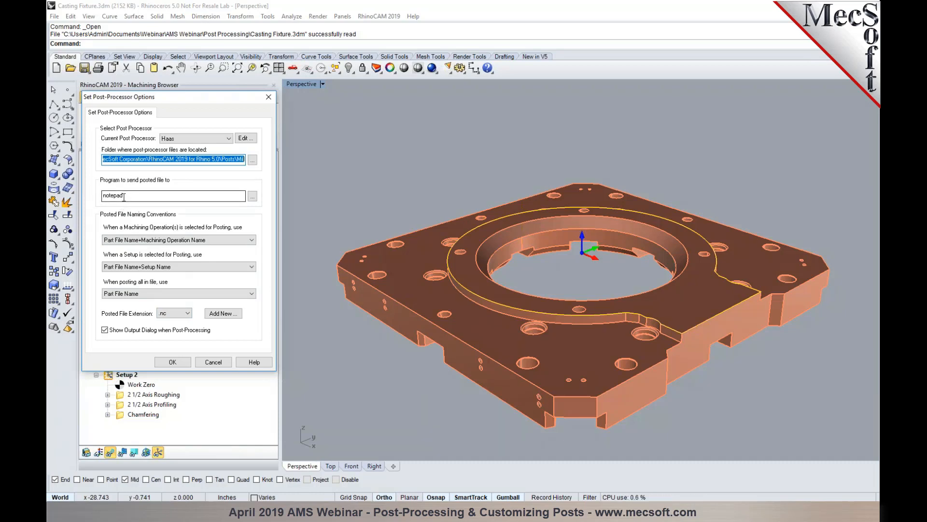
click(186, 365)
right_click(129, 196)
click(146, 217)
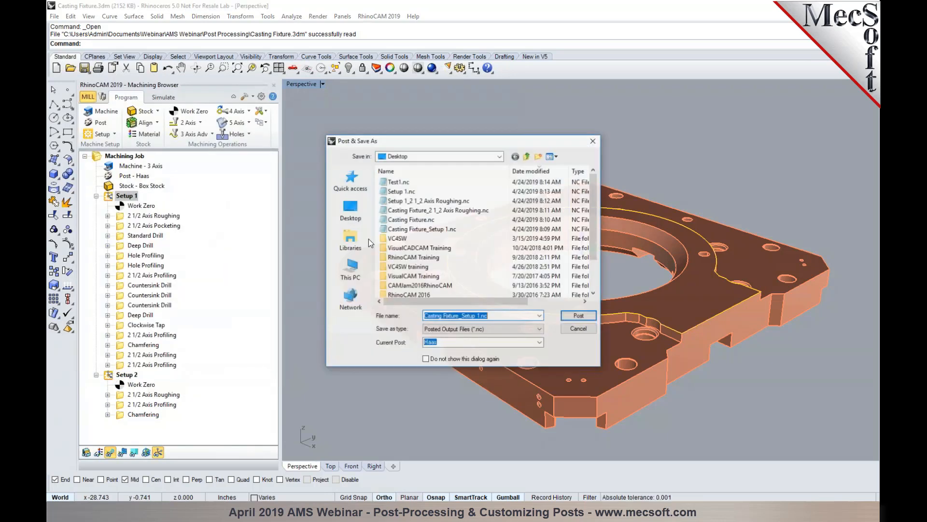
click(566, 317)
click(491, 257)
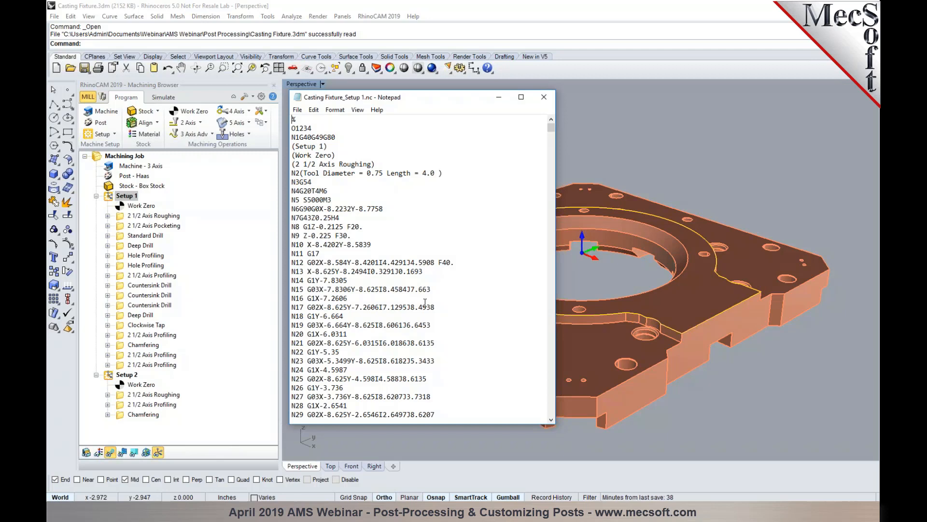
click(545, 98)
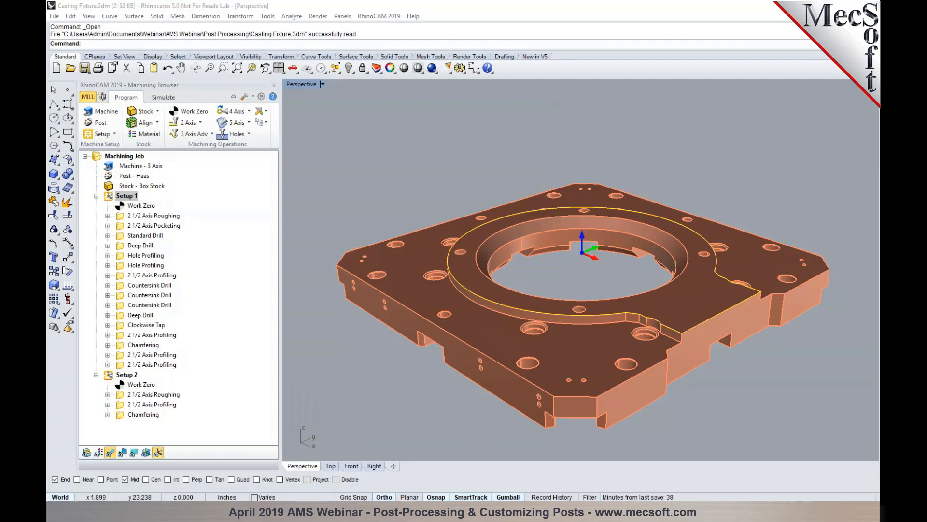
Set the program that receives posted files to C:\Xpert DNC\Program\MultiDNCEditor.exe in the post-processor options.
click(99, 126)
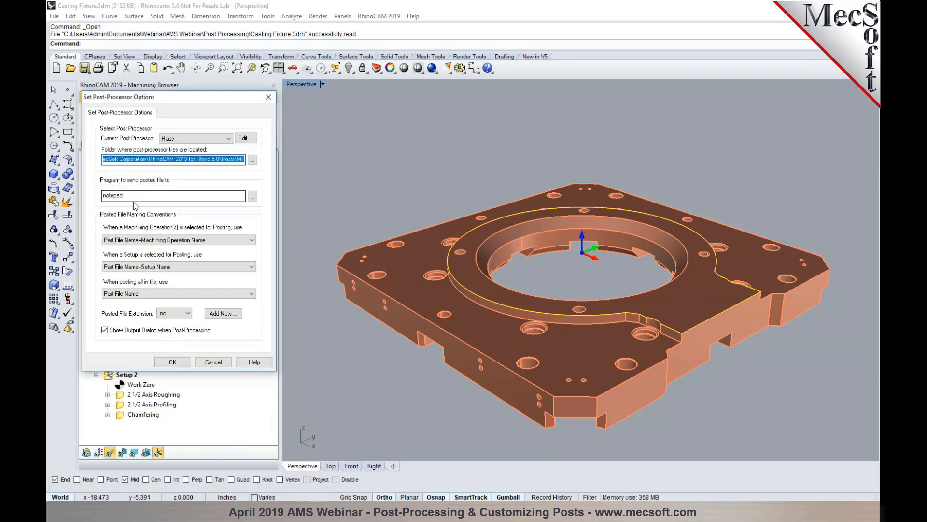
drag(124, 195, 103, 195)
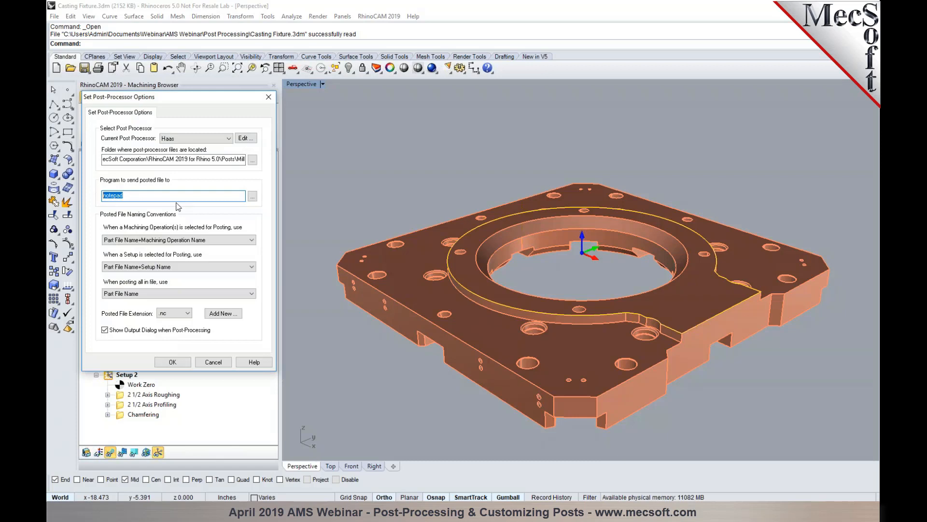
text(C:\Xpert DNC\Program\MultiDNCEditor.exe)
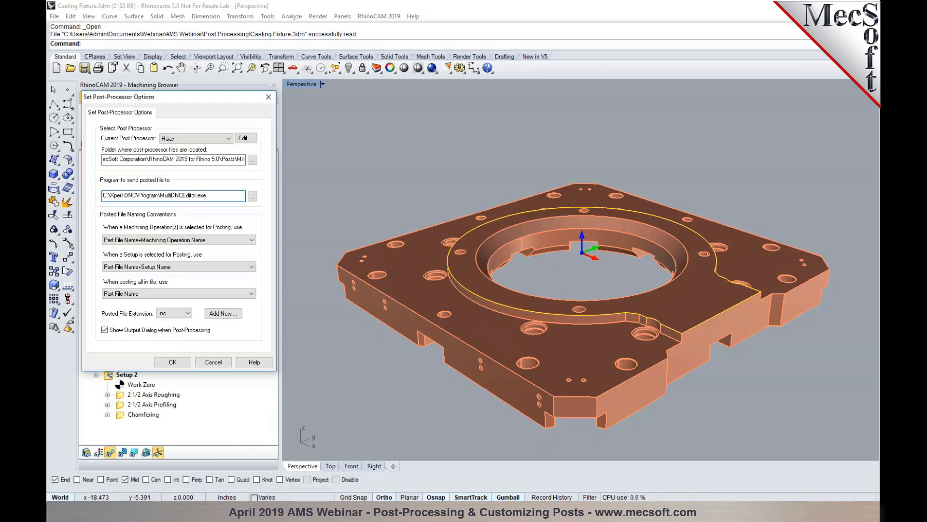
click(253, 196)
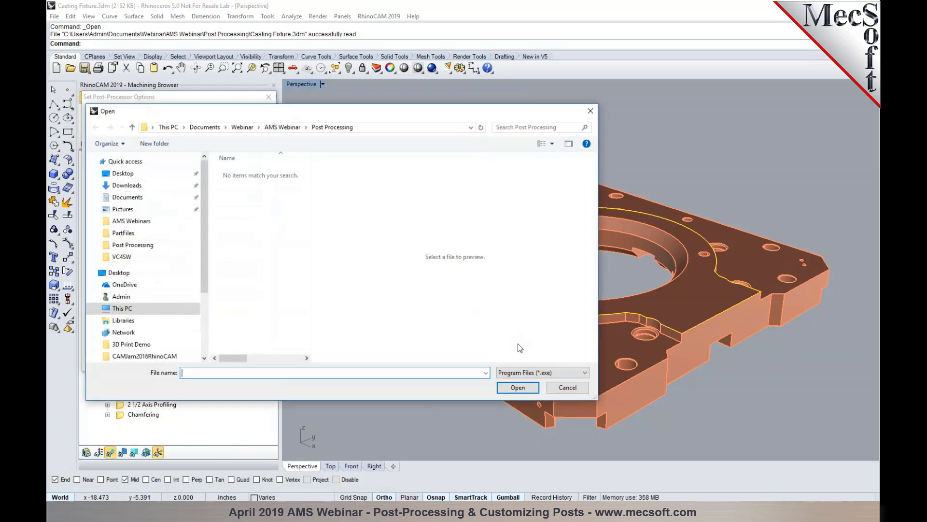
click(568, 388)
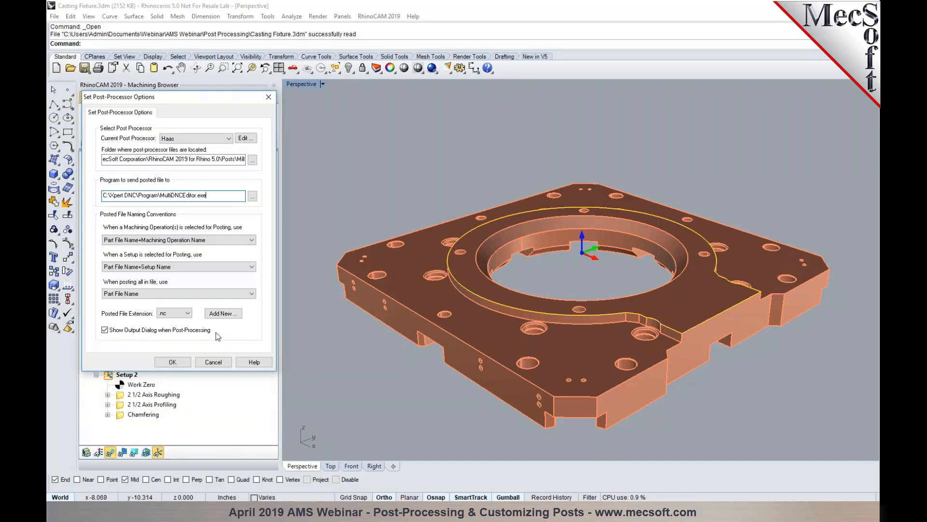
click(187, 362)
Post Setup 1 to the Multi-DNC CNC Editor, replacing Casting Fixture_Setup 1.nc, and move the editor window aside.
right_click(117, 198)
click(128, 222)
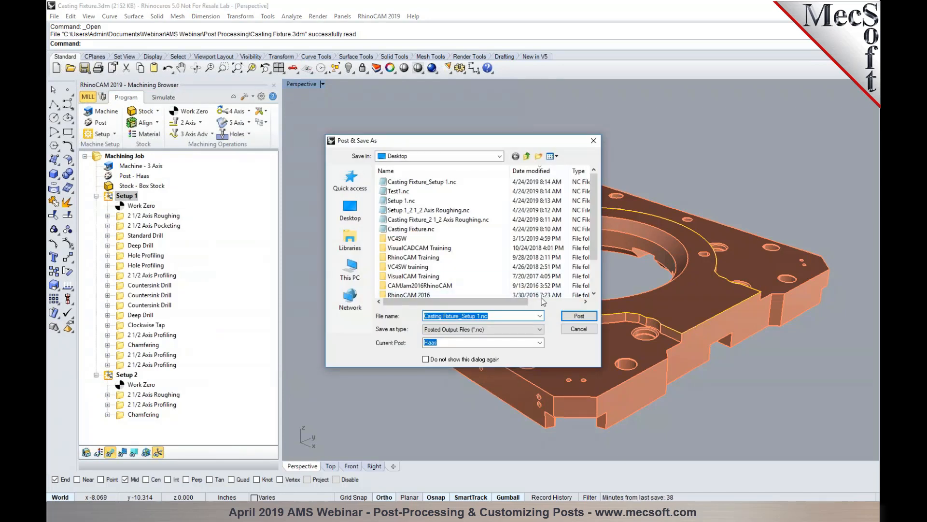
click(578, 316)
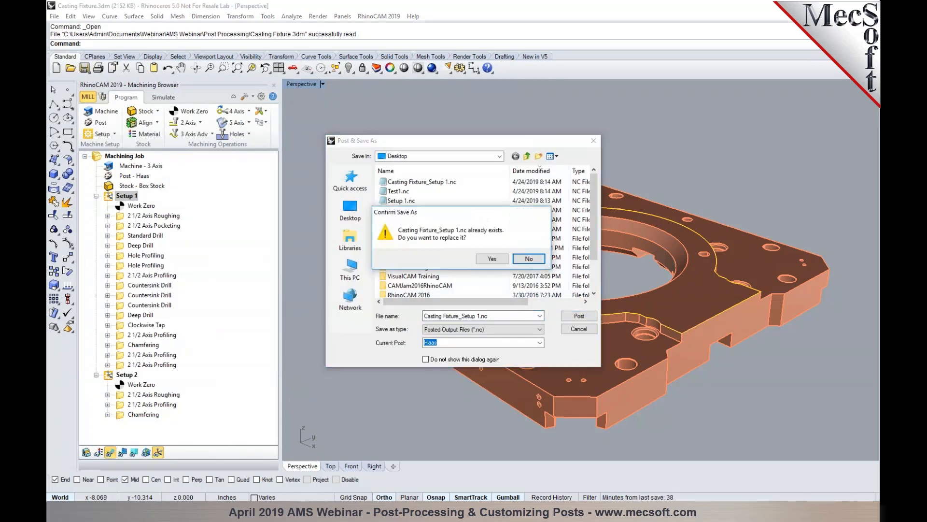
click(499, 260)
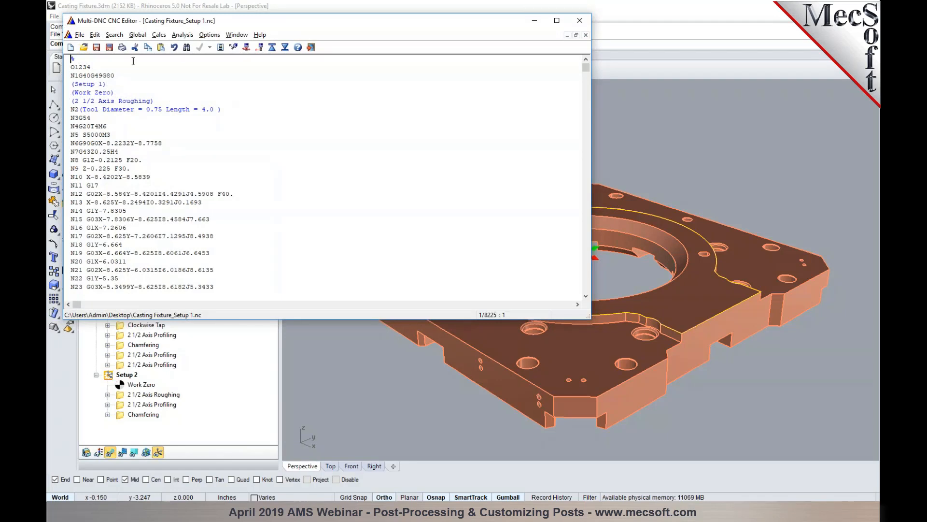
mouse_move(586, 70)
mouse_down()
mouse_move(584, 84)
mouse_move(584, 67)
mouse_up()
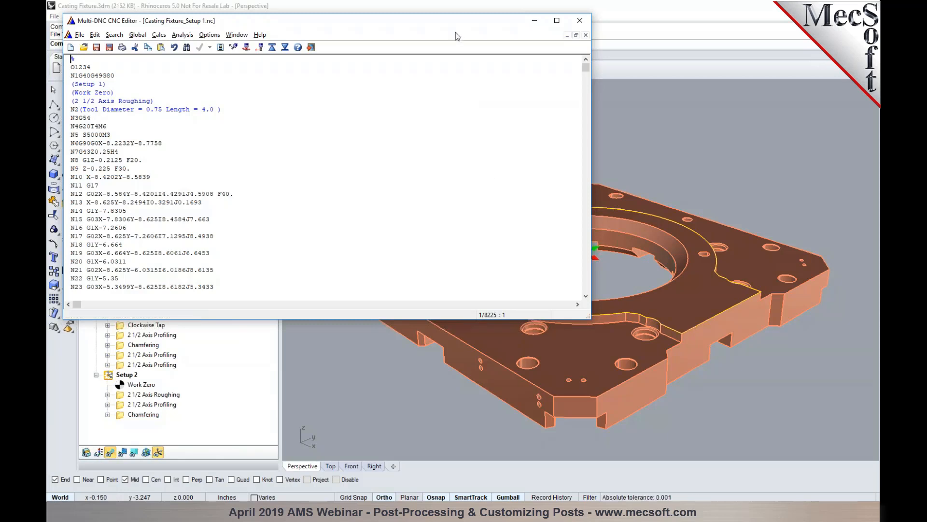
drag(451, 25, 678, 74)
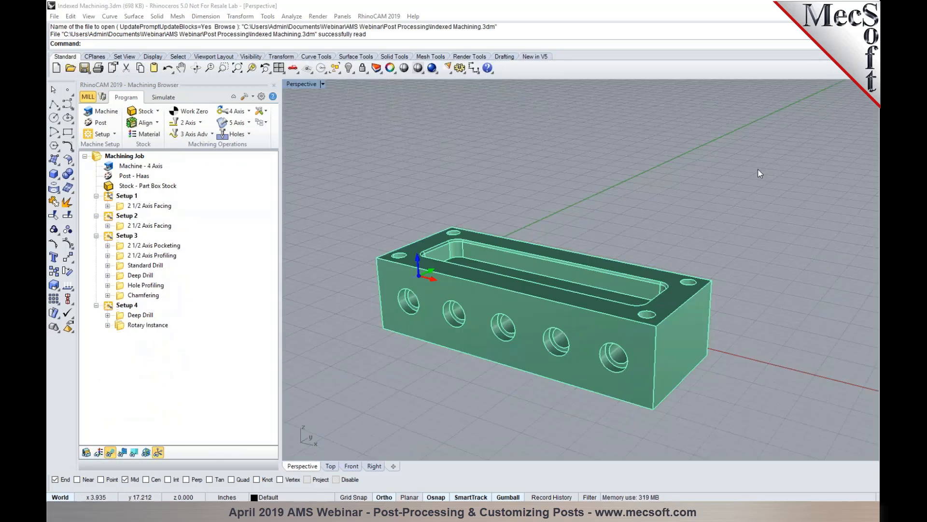
Examine the Indexed Machining part and the orientations and toolpaths of Setups 1, 2 and 3.
scroll(543, 365, up, 1)
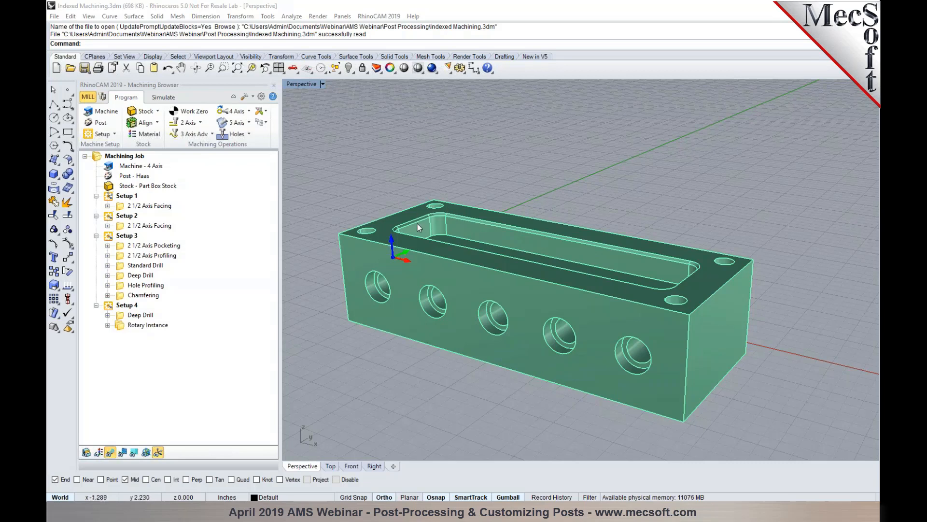
mouse_move(439, 268)
right_down()
mouse_move(424, 282)
mouse_move(445, 272)
right_up()
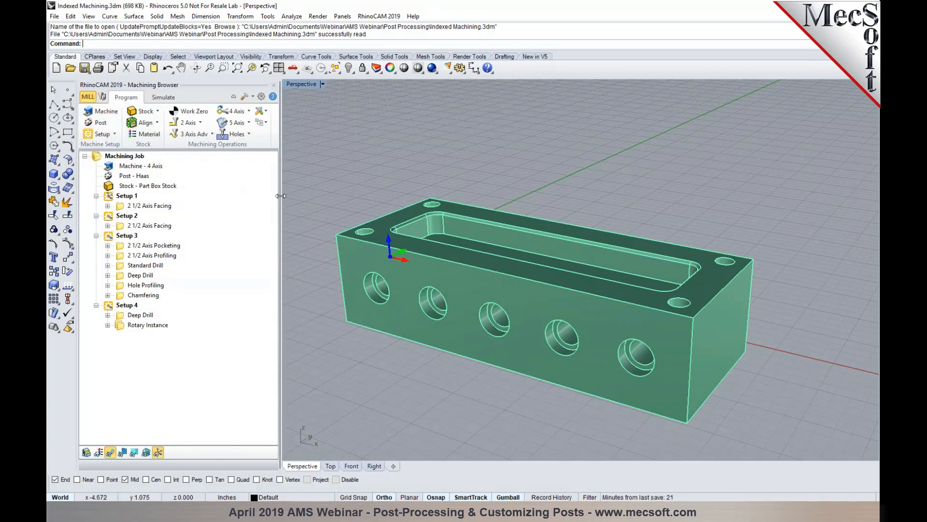
click(121, 196)
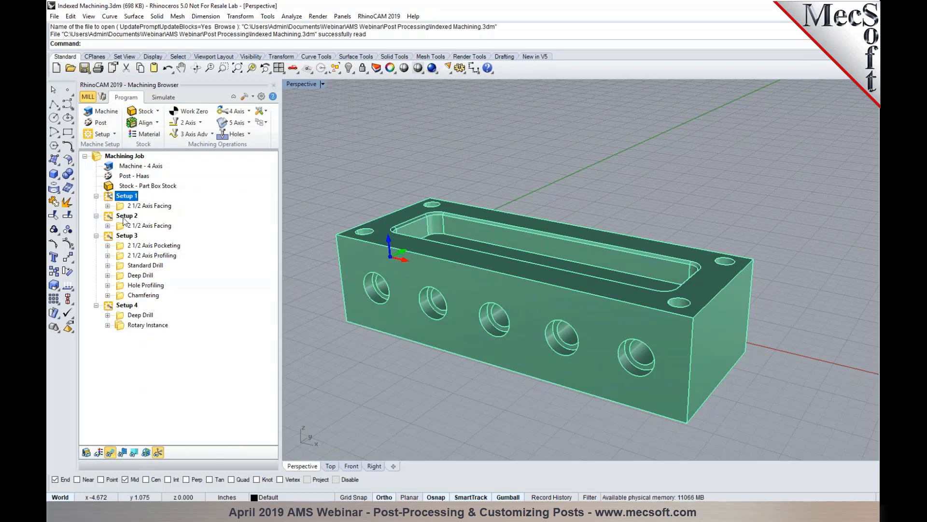
click(123, 216)
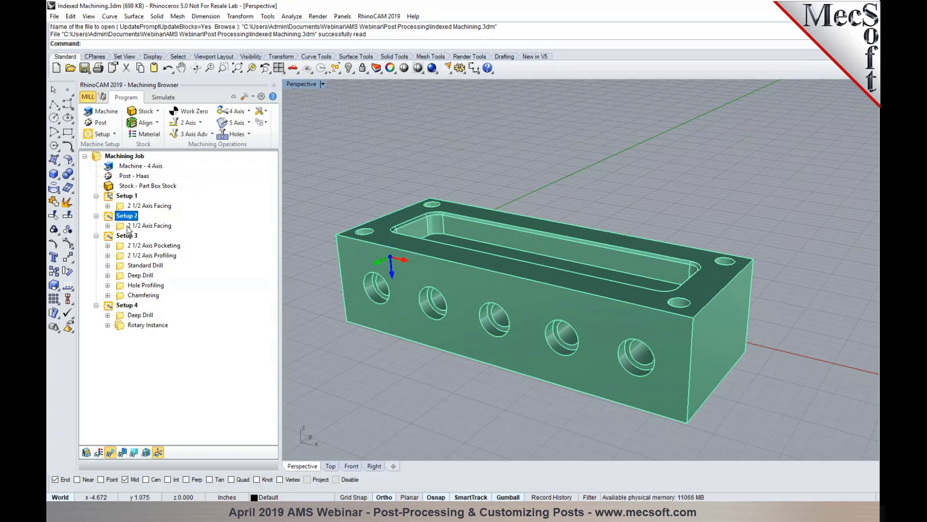
click(129, 226)
click(135, 209)
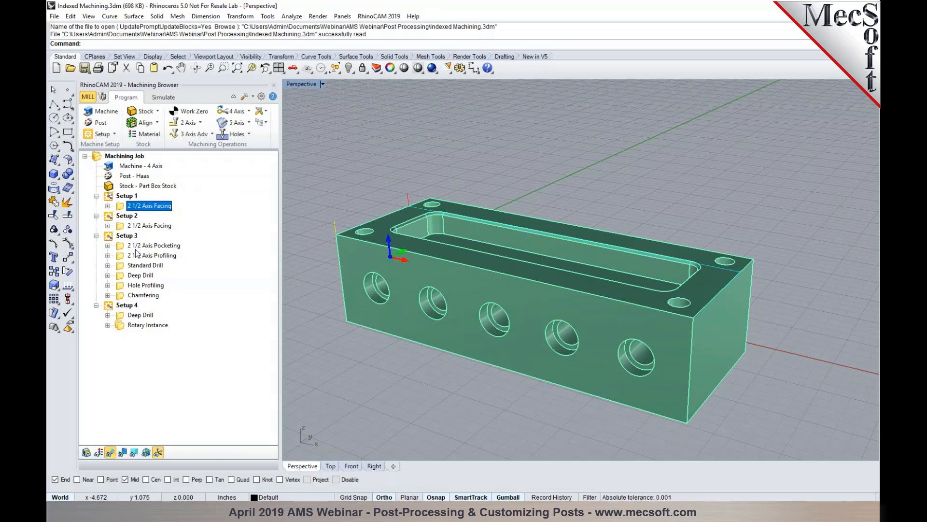
click(133, 237)
click(134, 246)
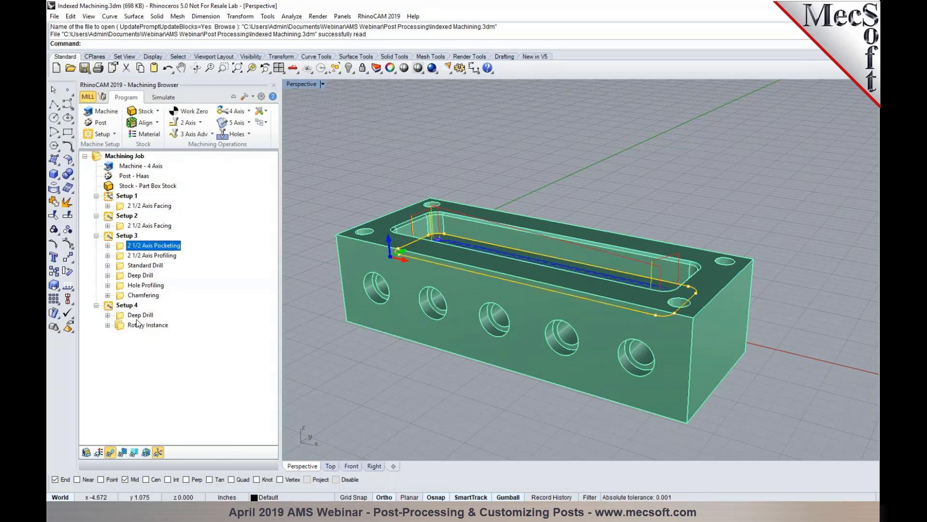
click(122, 197)
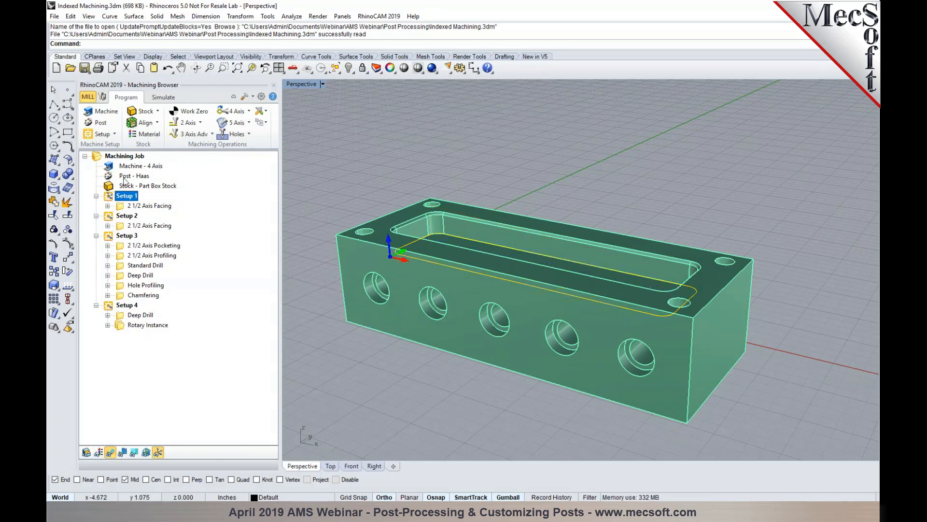
Post the whole Indexed Machining job to the Desktop as Indexed Machining.nc and highlight Setup 1's A-axis rotation line in the G-code.
click(124, 156)
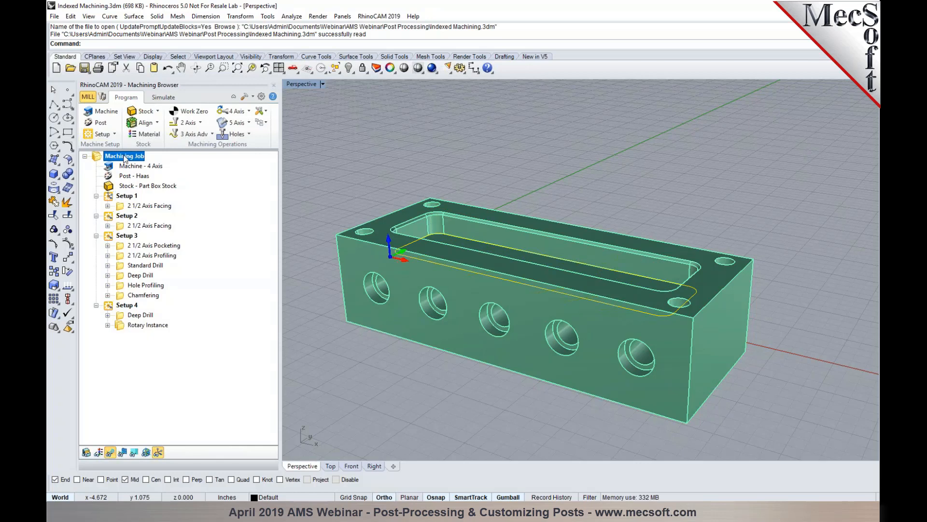
right_click(125, 157)
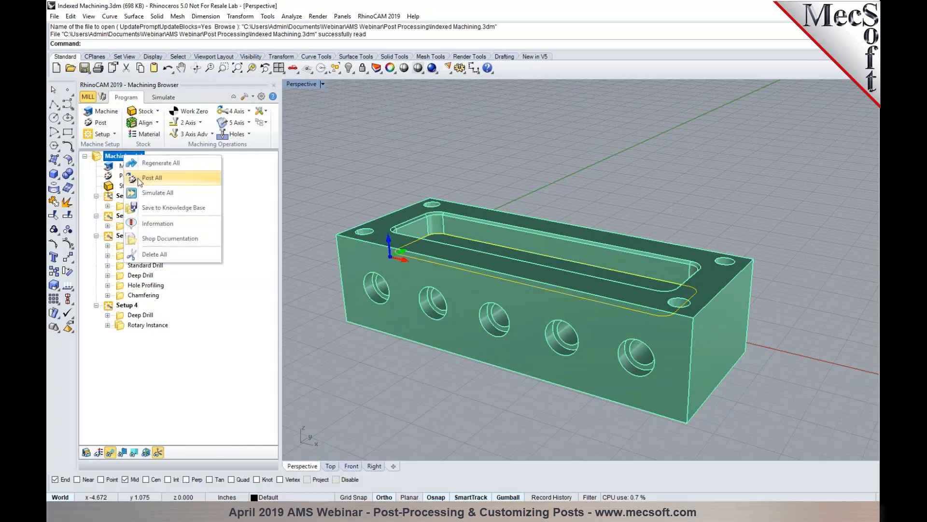
click(138, 178)
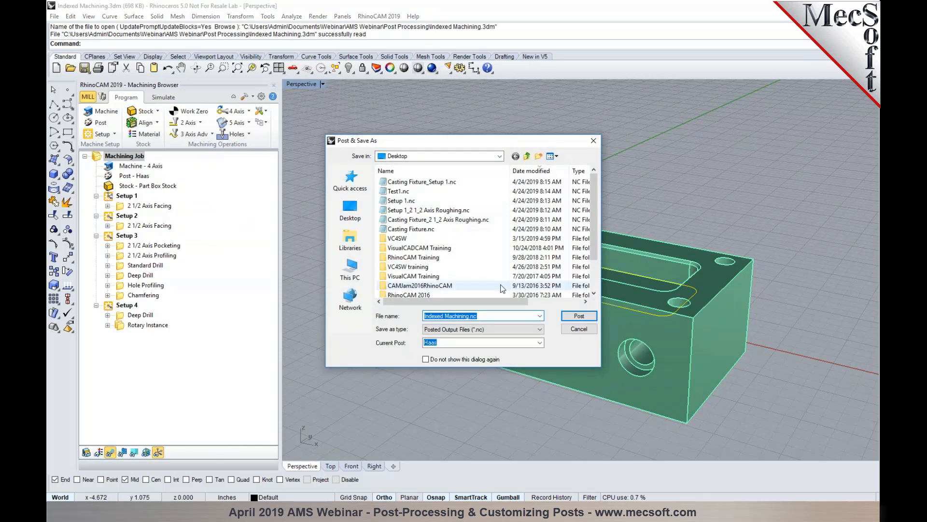
click(578, 316)
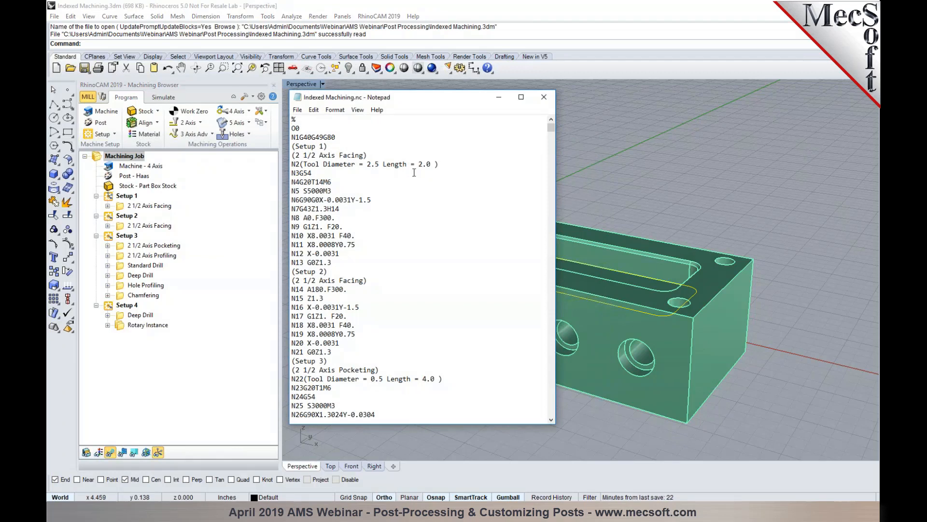
drag(336, 218, 294, 218)
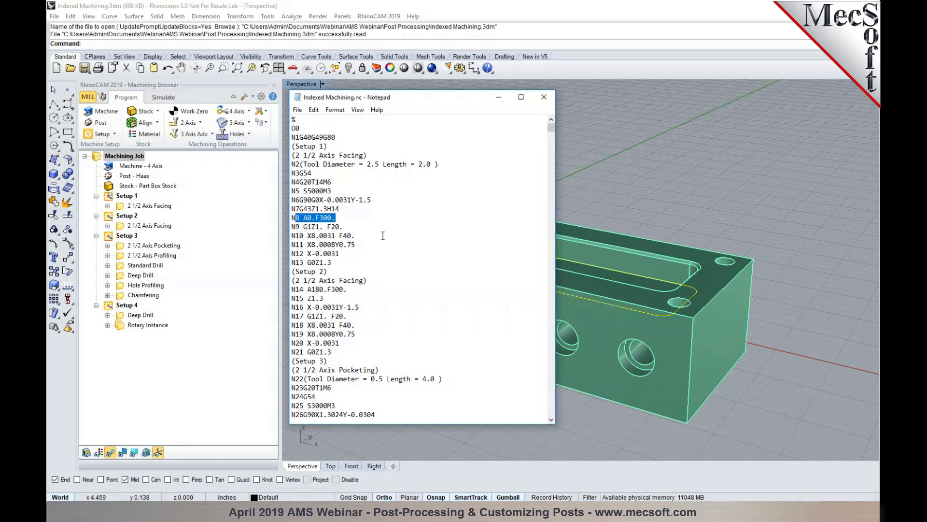
Look through the G-code of Setup 3's pocketing operation in Indexed Machining.nc, and close the file.
scroll(382, 235, down, 15)
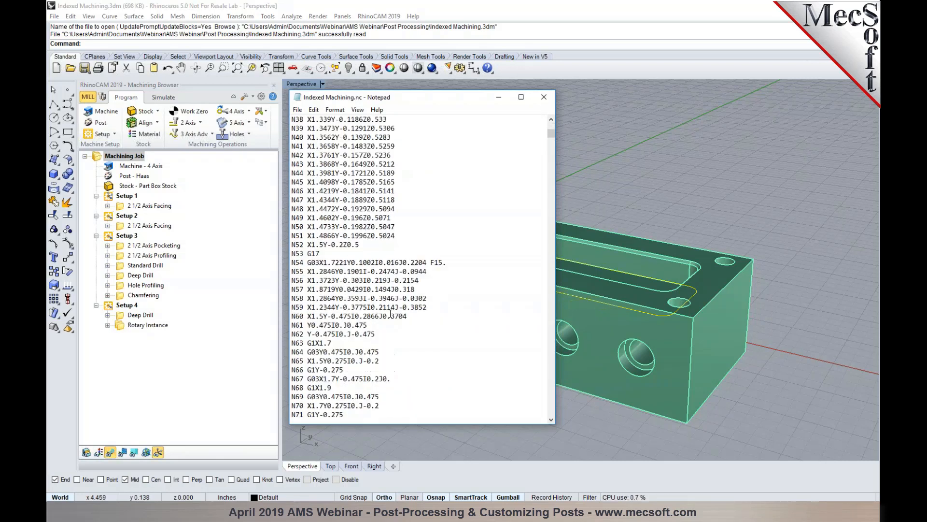
scroll(390, 313, down, 12)
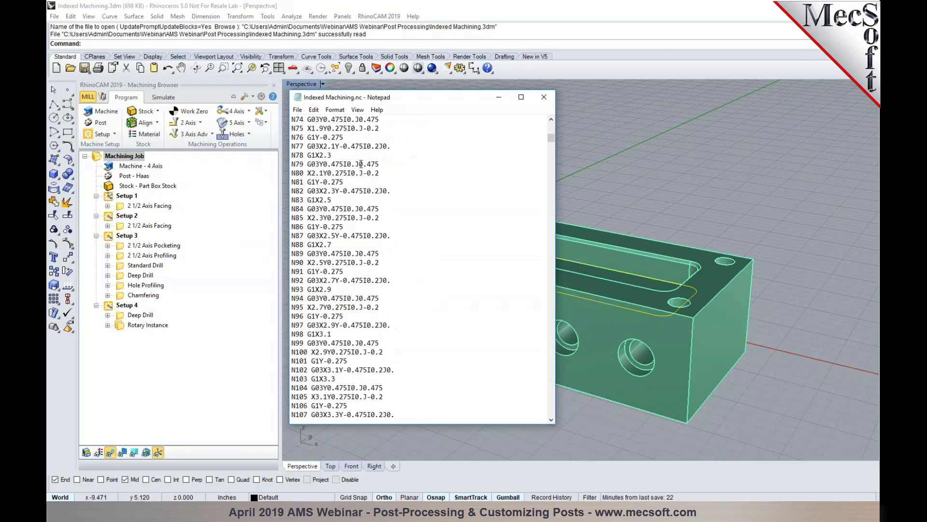
click(544, 97)
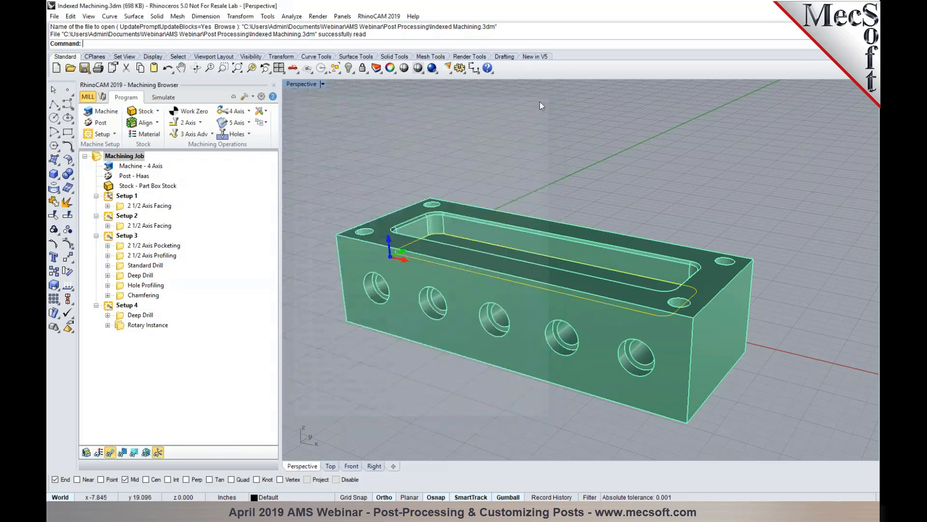
Examine the commands offered for the whole machining job and for Setups 1, 2 and 3 selected together.
right_click(106, 160)
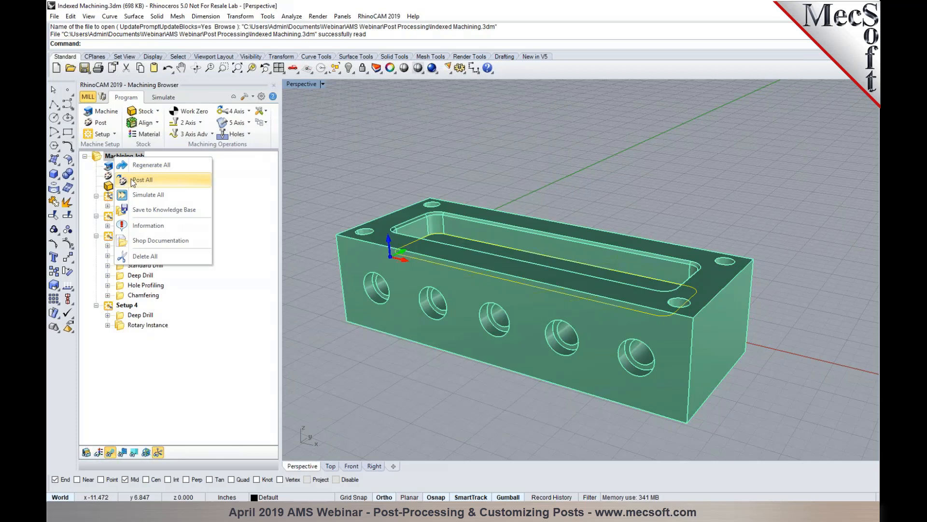
click(309, 202)
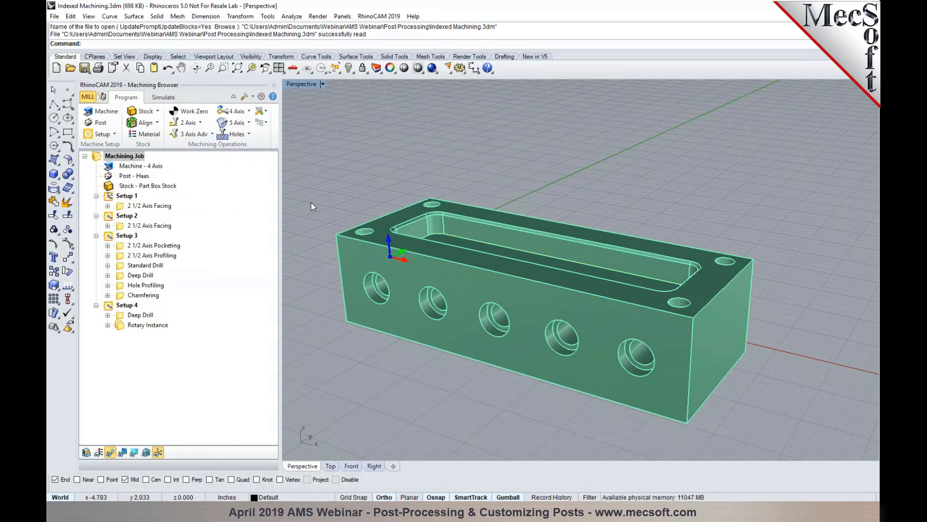
click(111, 198)
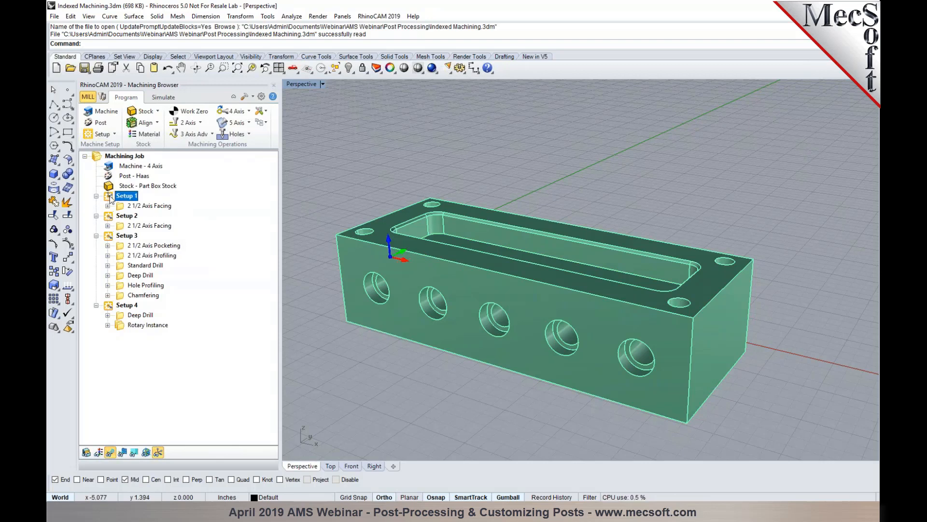
ctrl+click(114, 216)
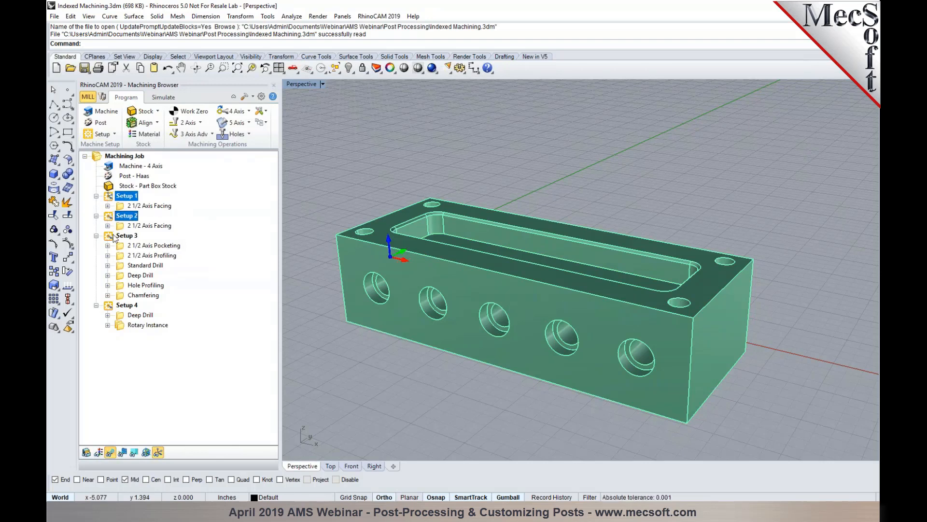
ctrl+click(111, 239)
right_click(111, 239)
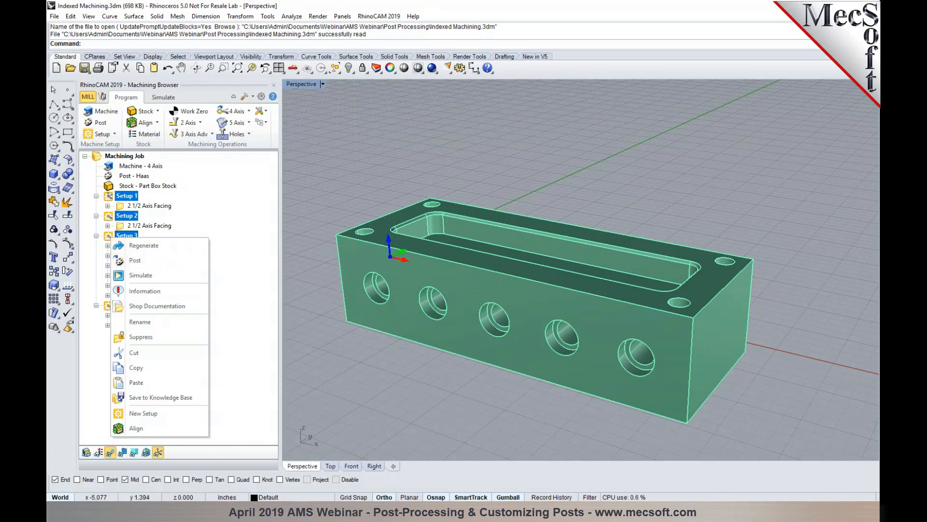
click(303, 208)
click(125, 156)
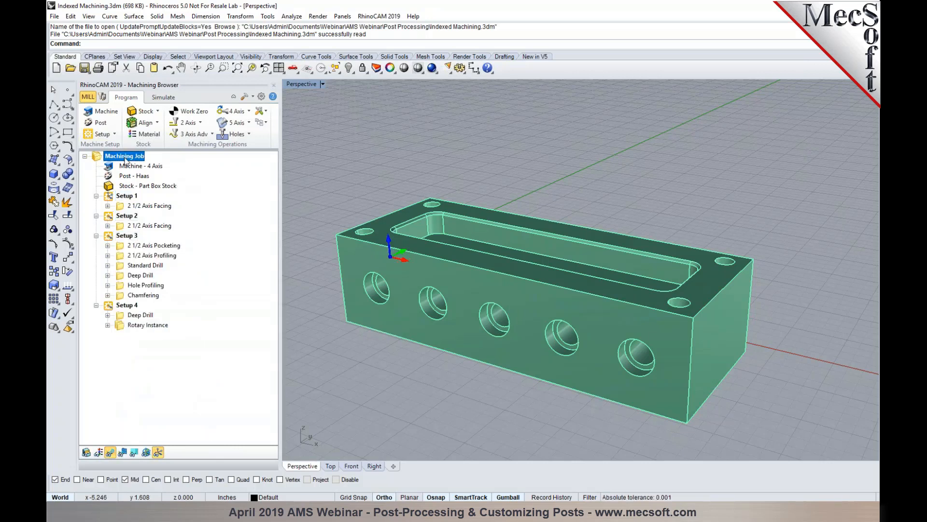
right_click(125, 156)
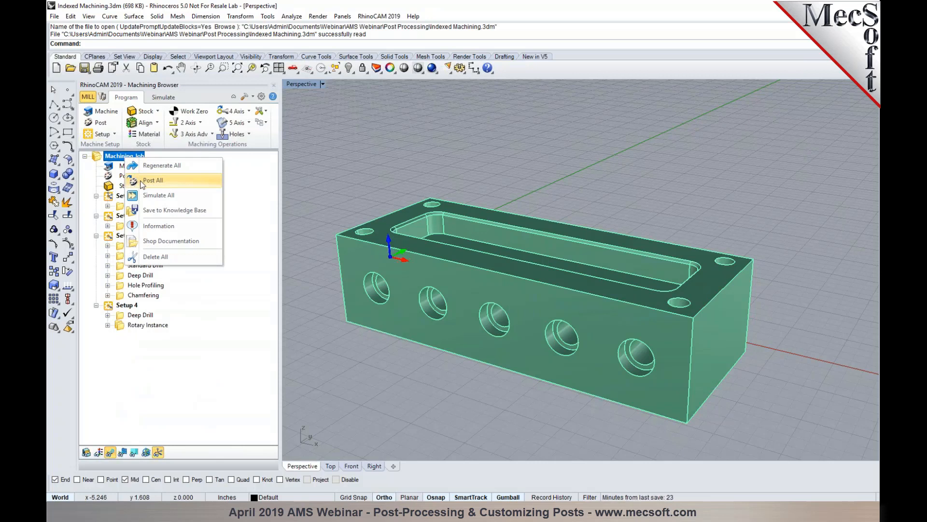
click(395, 176)
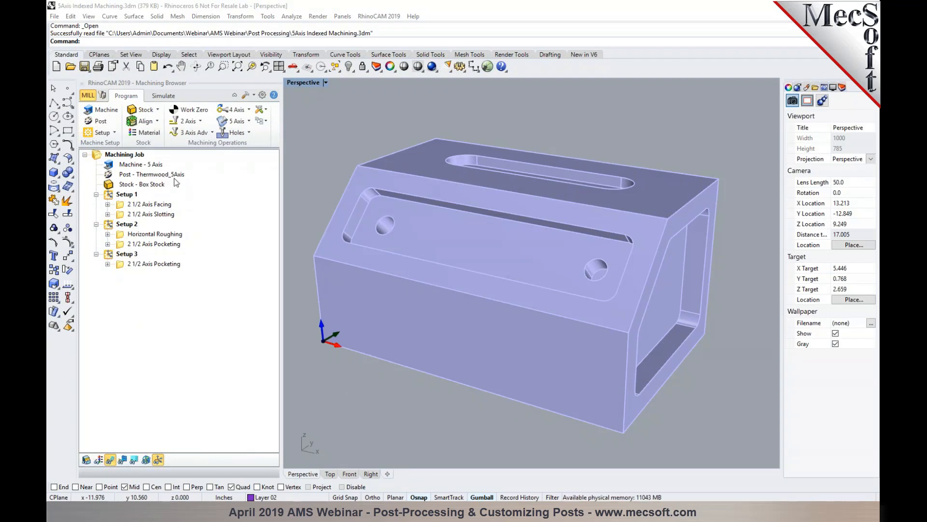
Examine the 5Axis Indexed Machining toolpaths for Setup 1's slotting, Setup 2's horizontal roughing and Setup 3's pocketing.
click(128, 195)
click(132, 214)
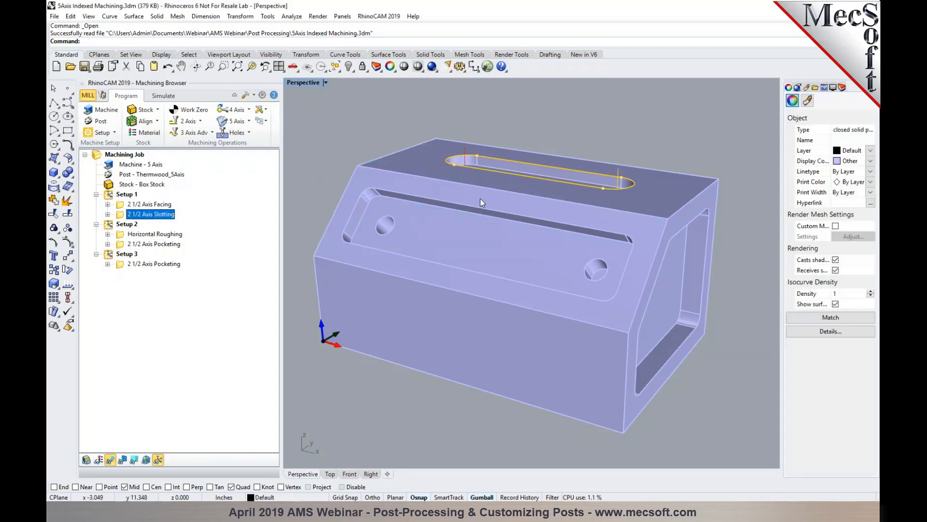
click(172, 234)
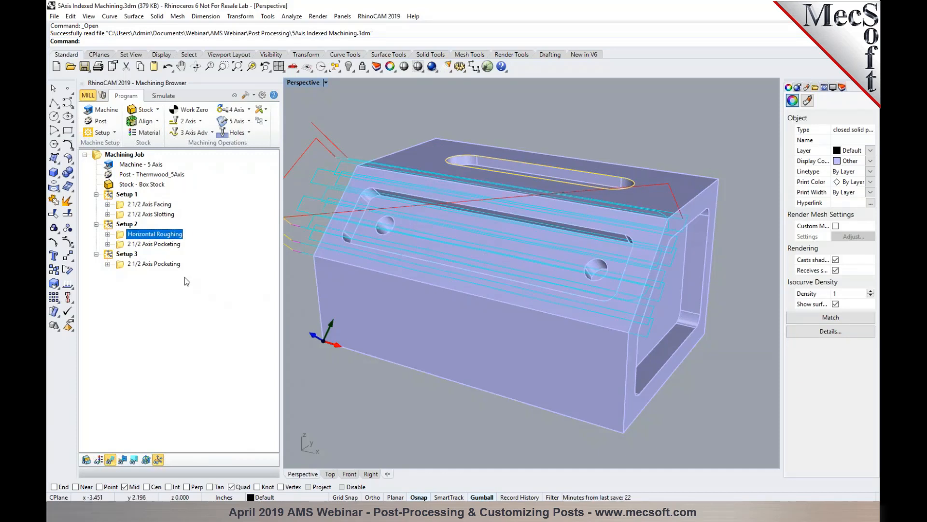
click(129, 263)
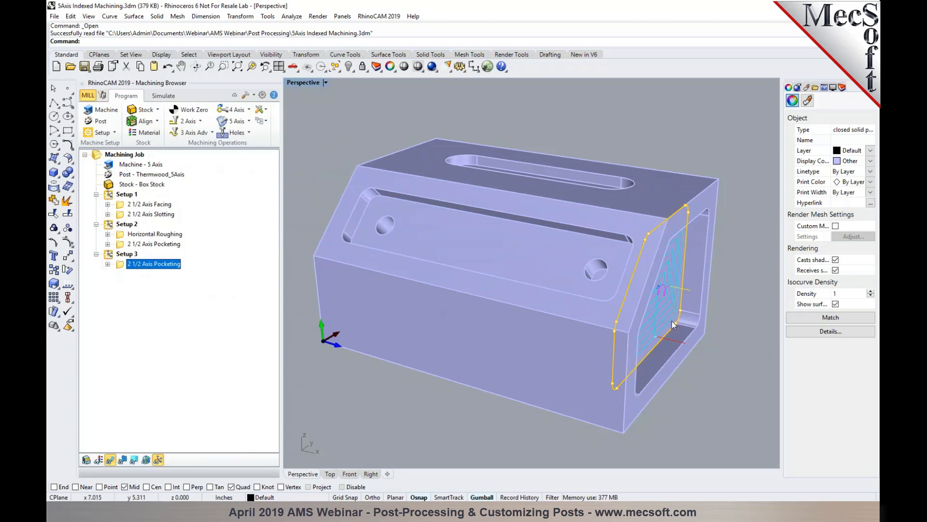
Post the whole 5-axis job to the Desktop as 5Axis Indexed Machining.nc and highlight Setup 1's C and B rotation values in the G-code.
click(122, 156)
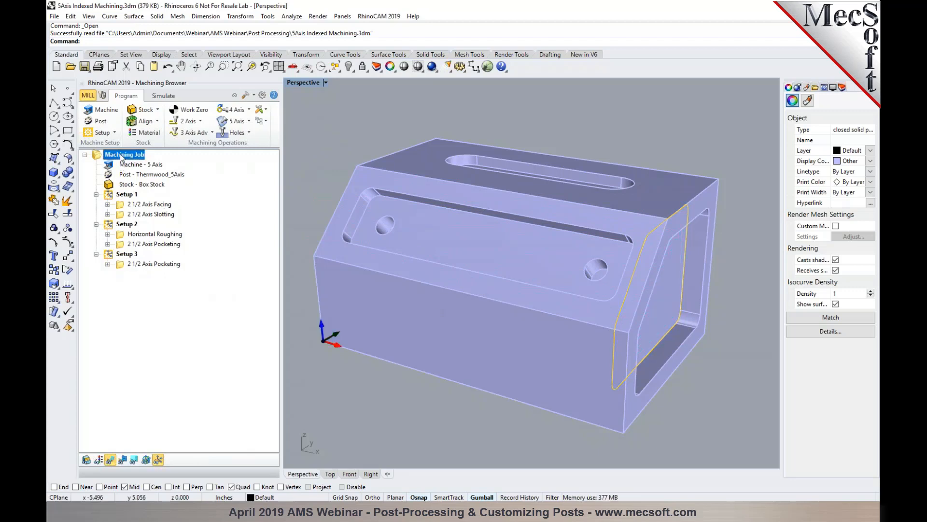
right_click(121, 158)
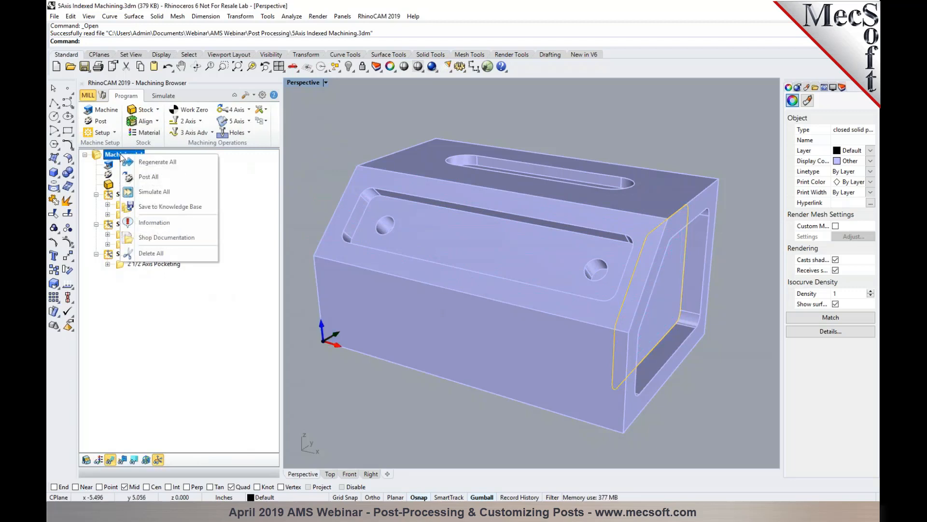
click(147, 176)
click(575, 315)
click(390, 266)
drag(389, 263, 327, 263)
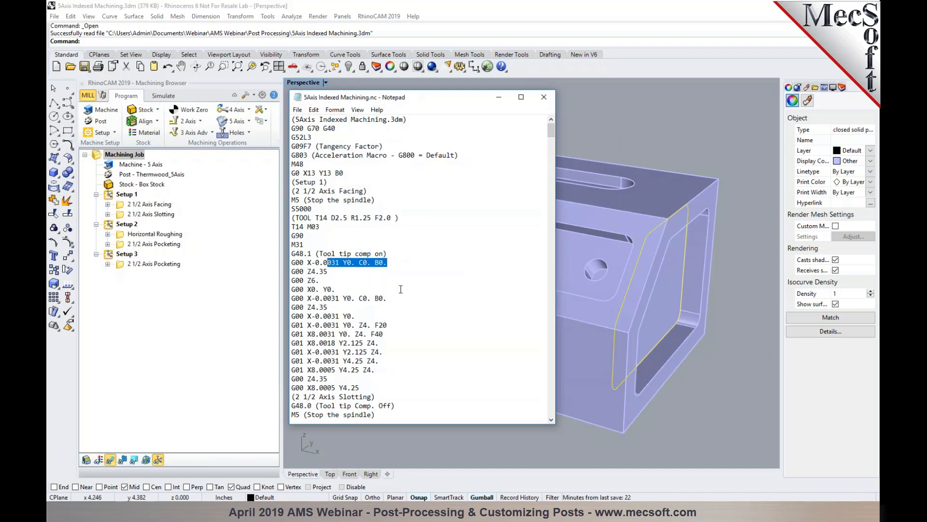
Search the G-code for "(Setup" to reach Setup 2 and highlight the C and B rotation values of its Horizontal Roughing.
drag(318, 182, 291, 182)
key(ctrl+f)
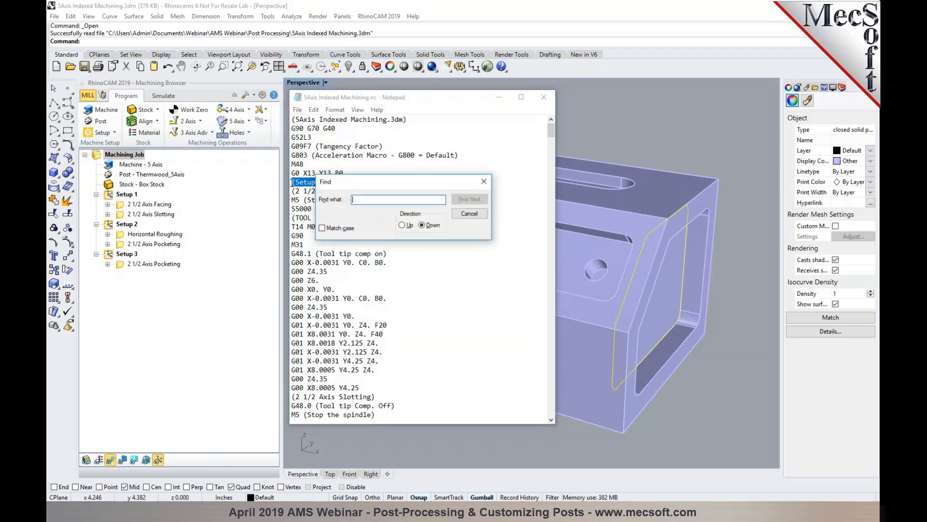
click(462, 199)
drag(432, 182, 550, 165)
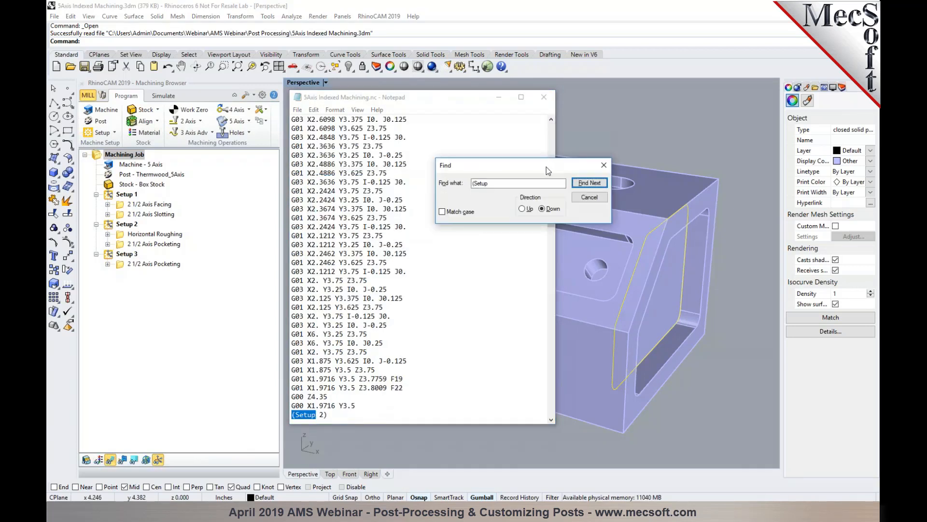
scroll(401, 300, down, 5)
scroll(400, 302, down, 2)
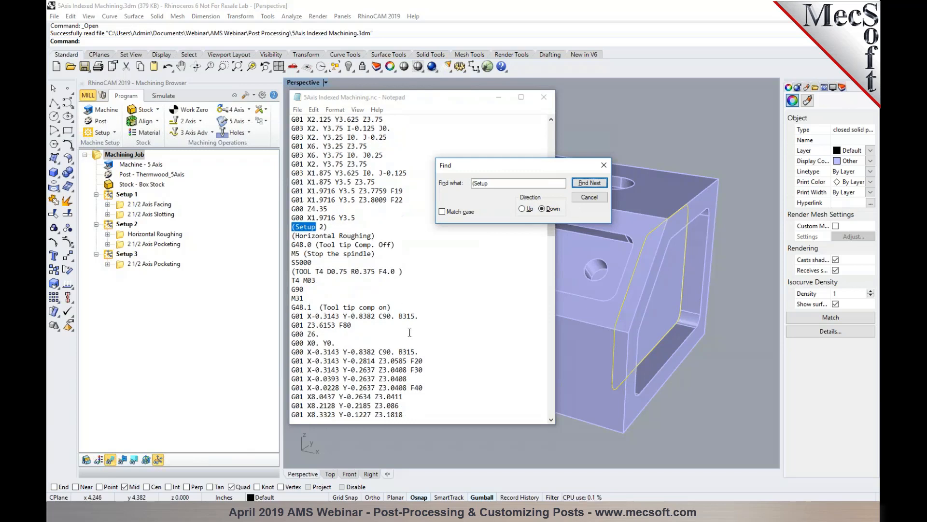
drag(419, 316, 376, 316)
click(445, 326)
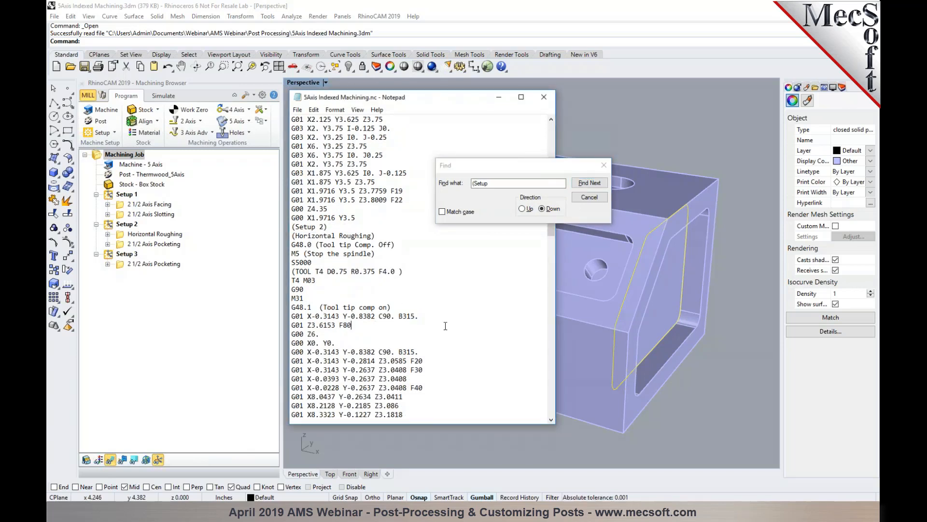
Find the Setup 3 section in the G-code, check its C and B rotation line, and close the file.
click(589, 182)
scroll(496, 276, down, 4)
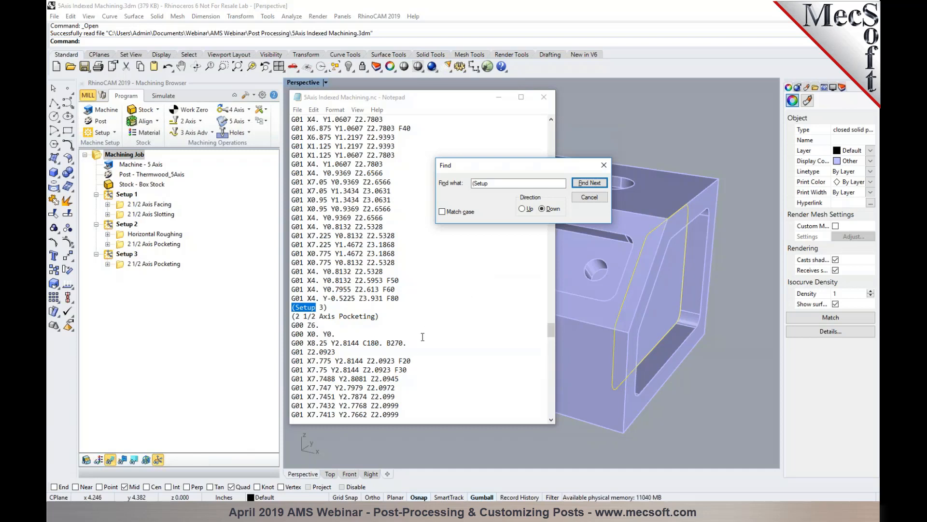
click(601, 198)
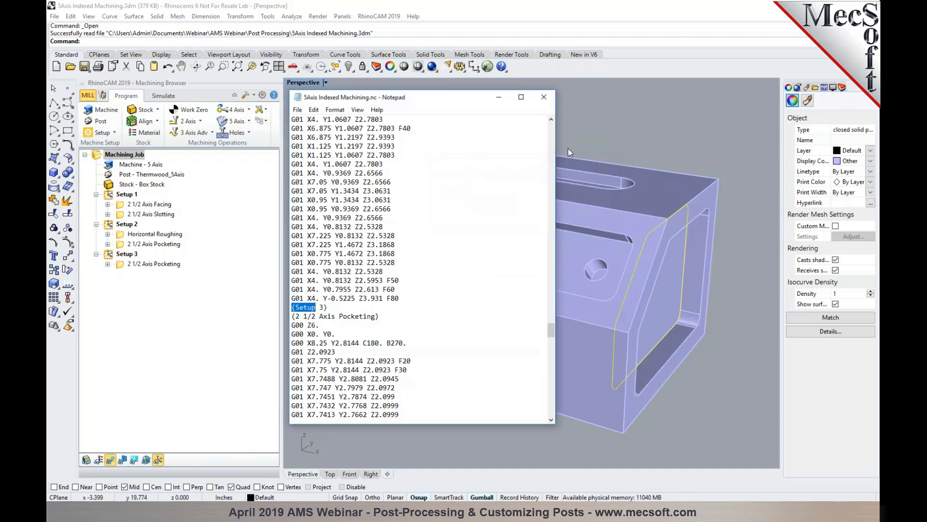
click(544, 96)
Select Setups 1 and 2 together and examine the commands available for posting them as a group.
click(112, 195)
ctrl+click(120, 225)
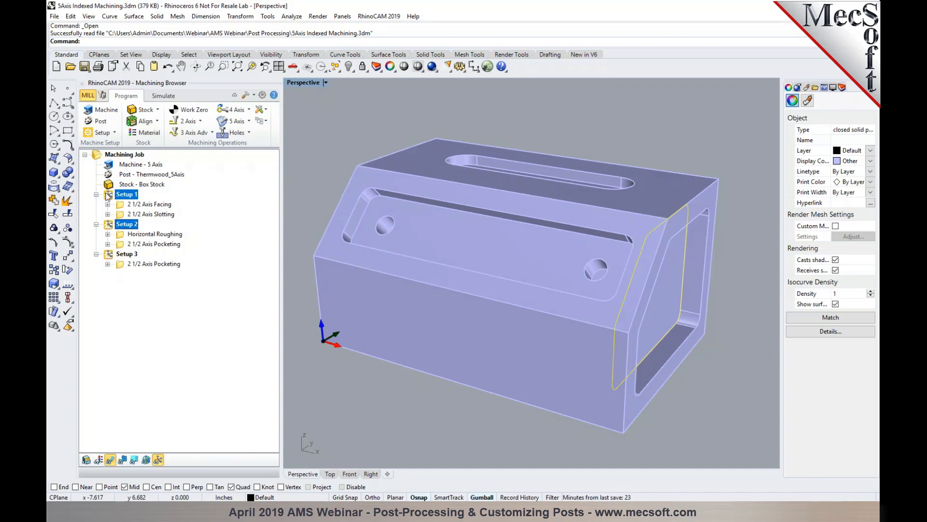
right_click(119, 229)
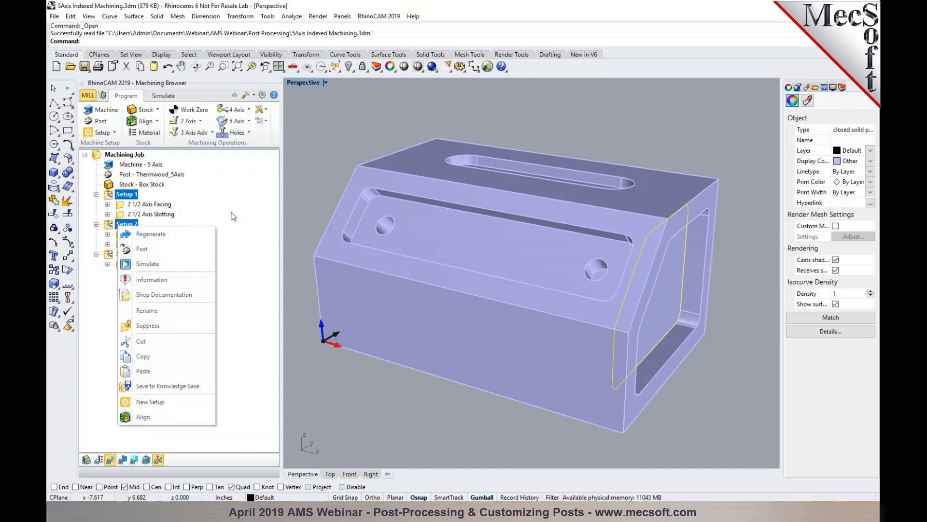
click(300, 185)
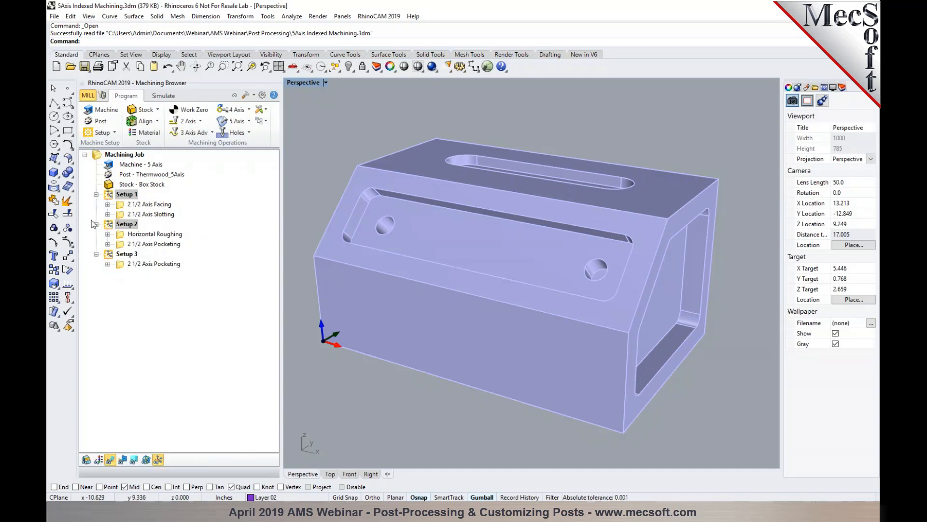
Post only Setup 2's 2 1/2 Axis Pocketing to the Desktop as file 1, highlight its C and B rotation values, and close the file.
click(108, 225)
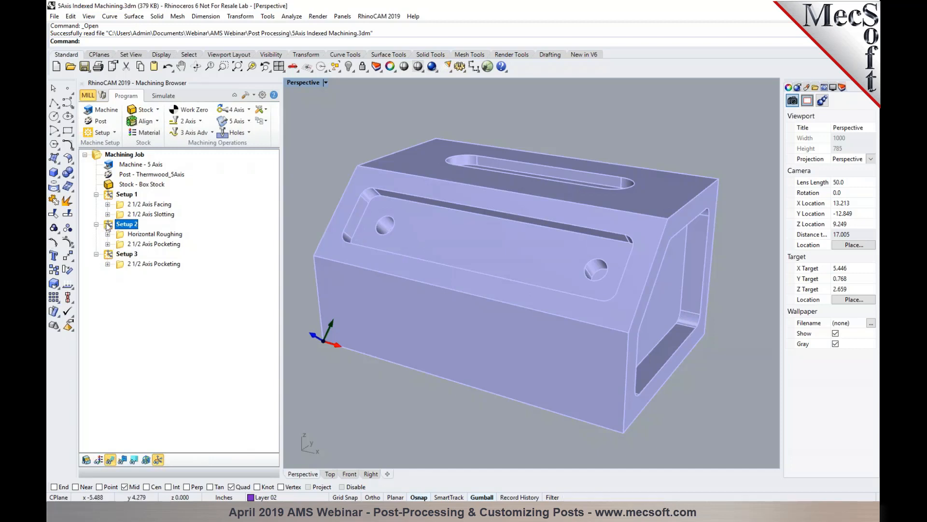
click(155, 245)
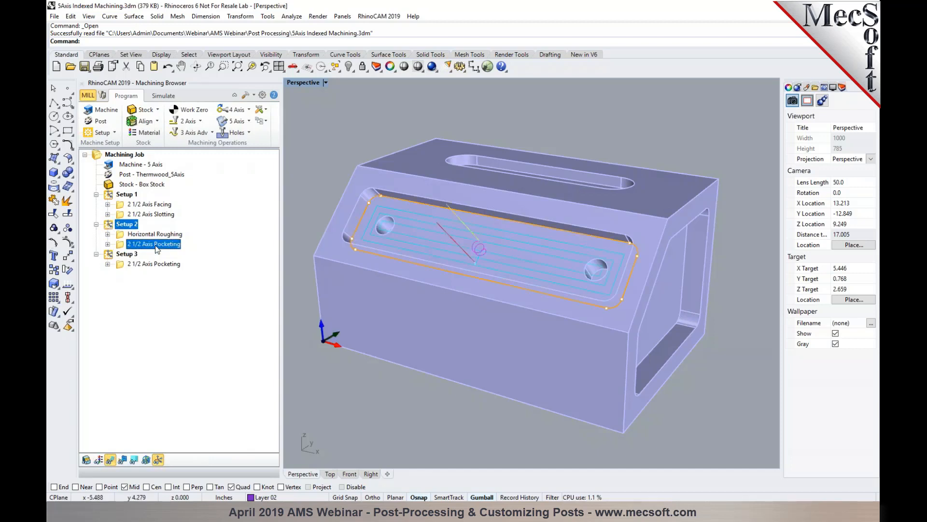
right_click(156, 248)
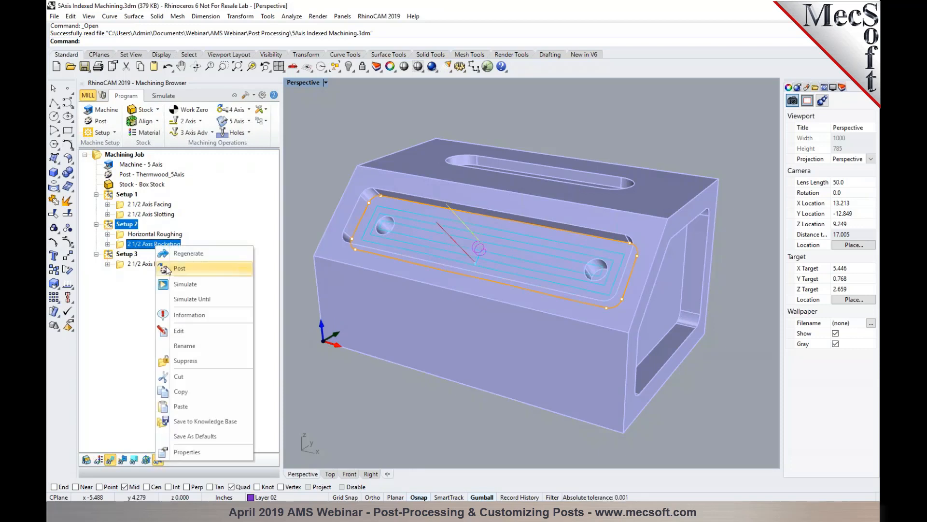
click(179, 268)
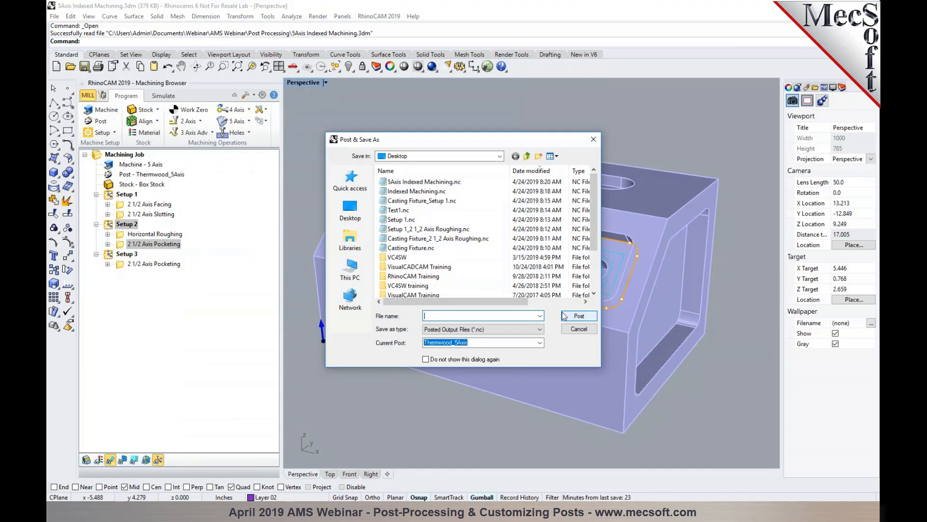
text(1)
click(579, 316)
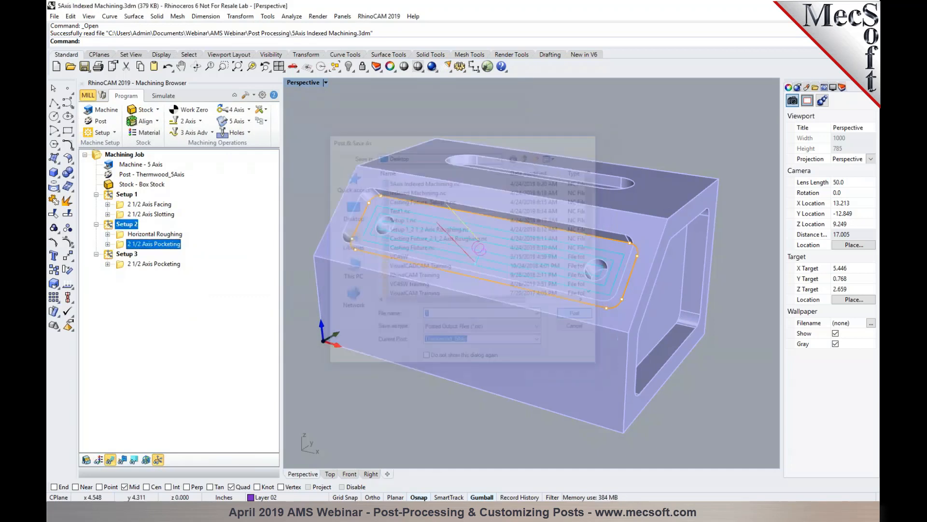
drag(375, 262, 415, 263)
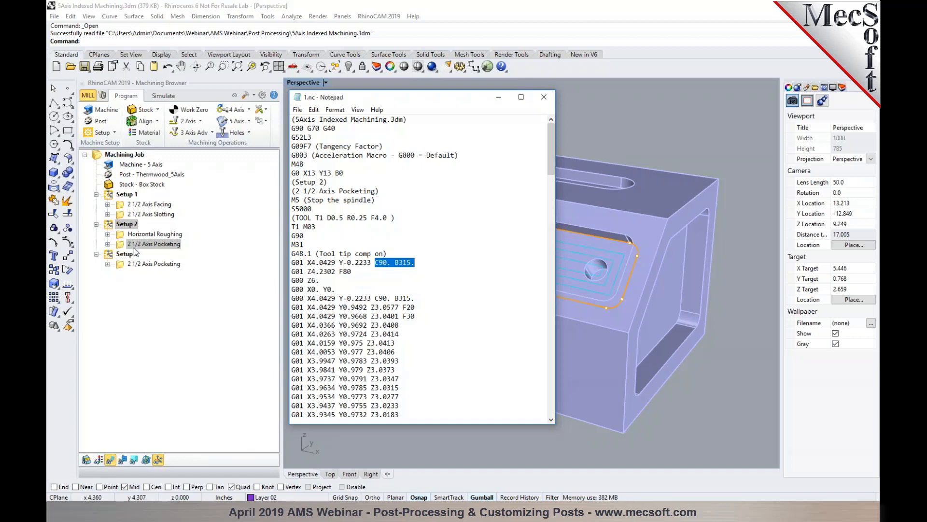
click(548, 100)
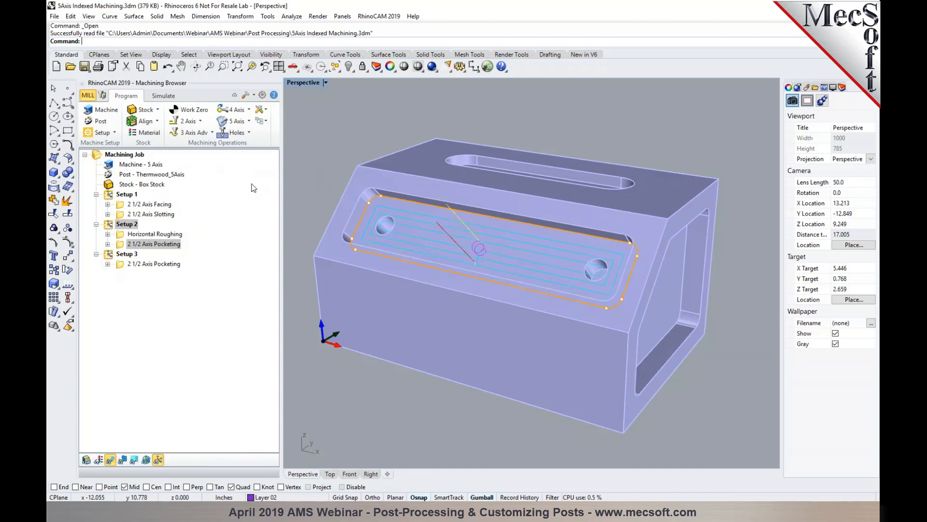
Review the post-processor options for the Thermwood_5Axis post and accept them as they are.
click(92, 122)
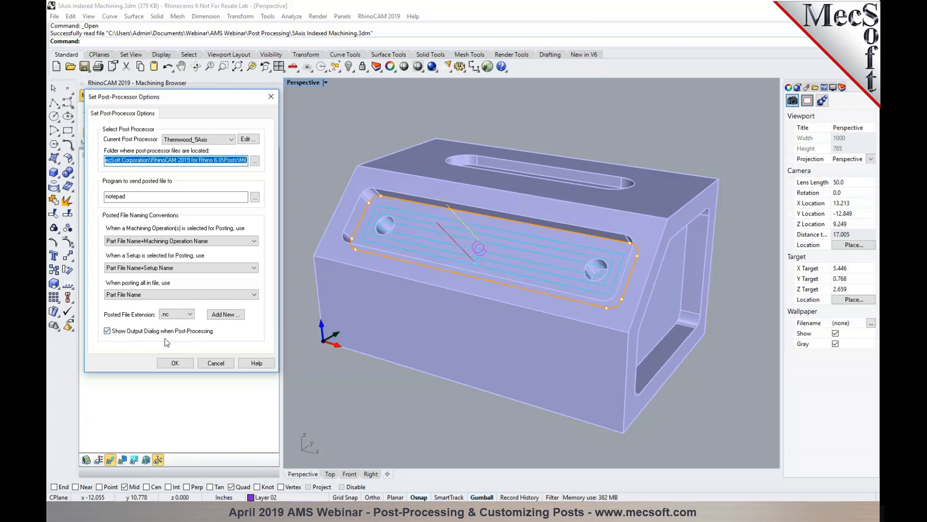
click(179, 363)
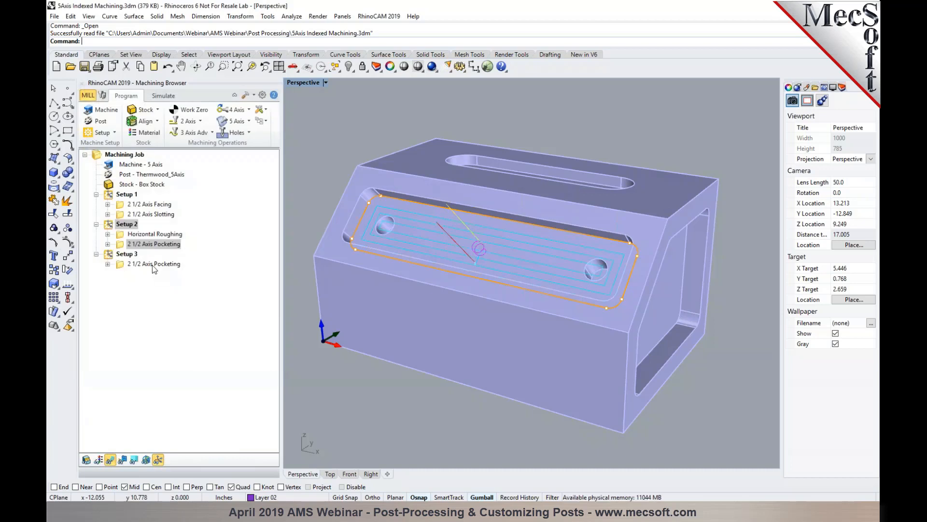
Review the file name, file type and current post offered for posting Setup 2, and cancel without posting.
click(118, 226)
right_click(118, 226)
click(128, 248)
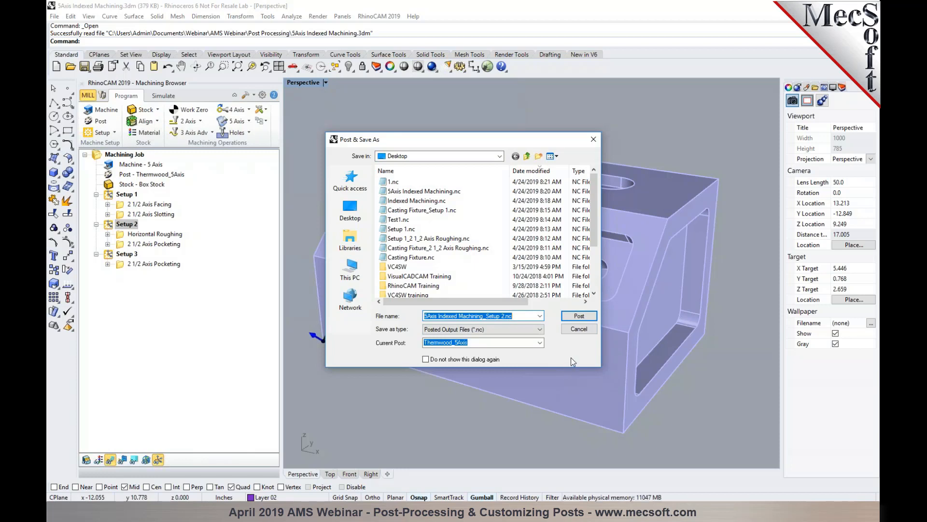
click(579, 330)
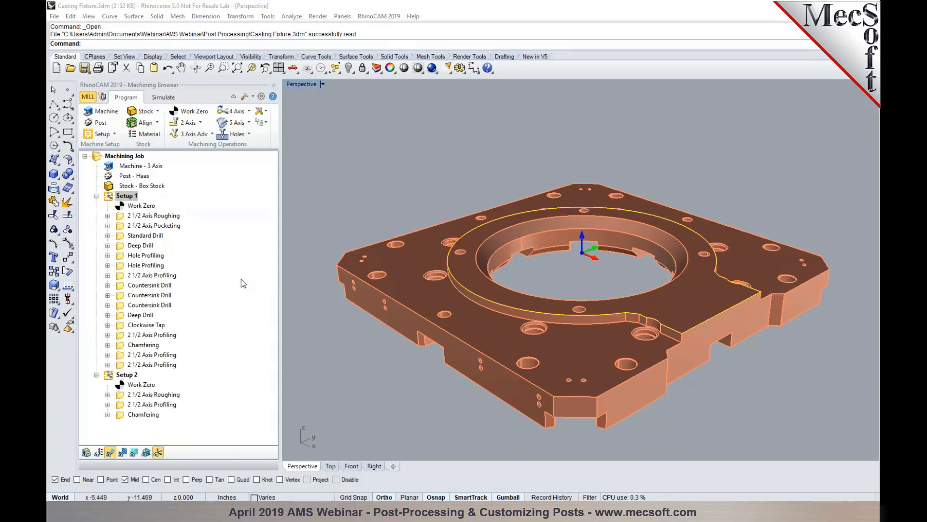
Open the Haas post of the Casting Fixture job for editing in the Post-Processor Generator and accept the post-processor options.
click(110, 196)
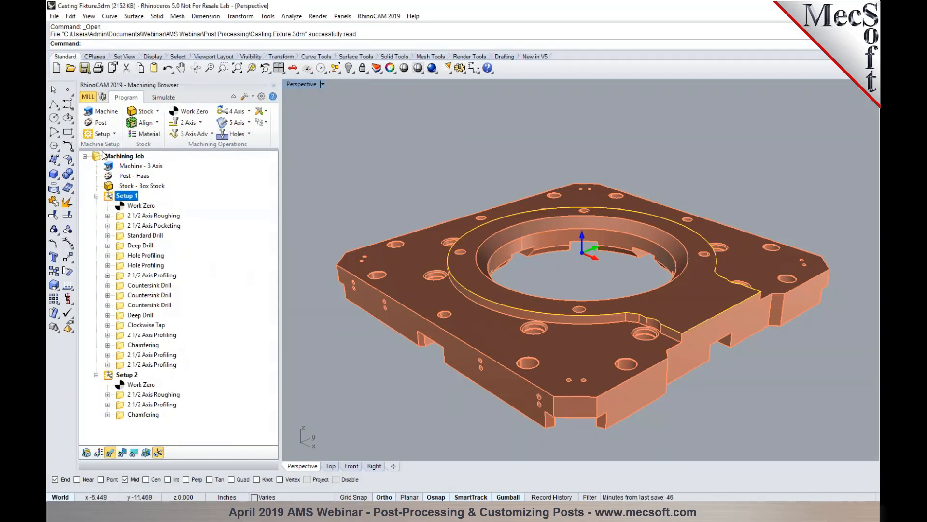
click(99, 123)
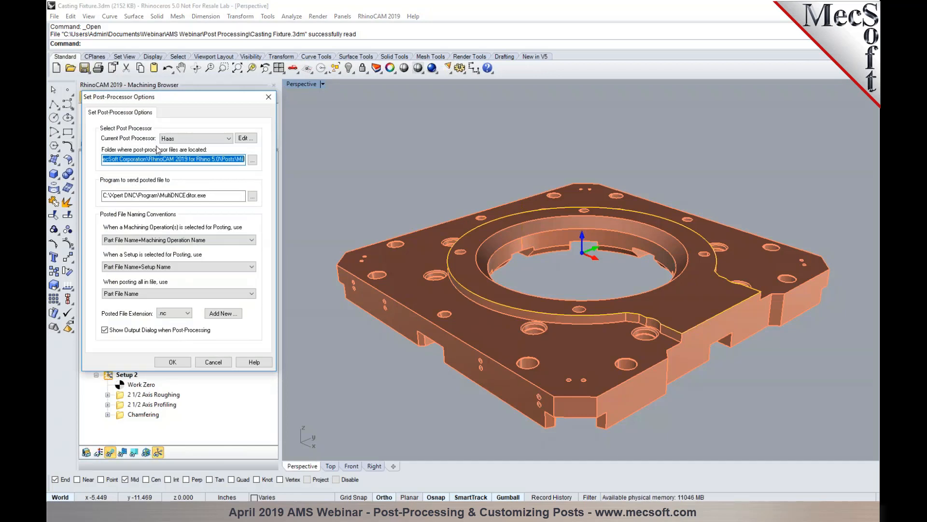
click(250, 141)
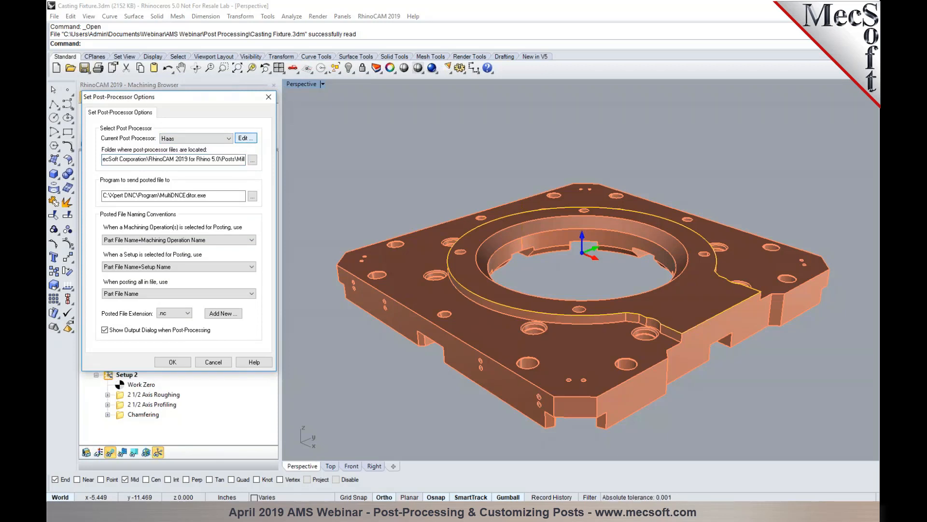
drag(313, 96, 434, 103)
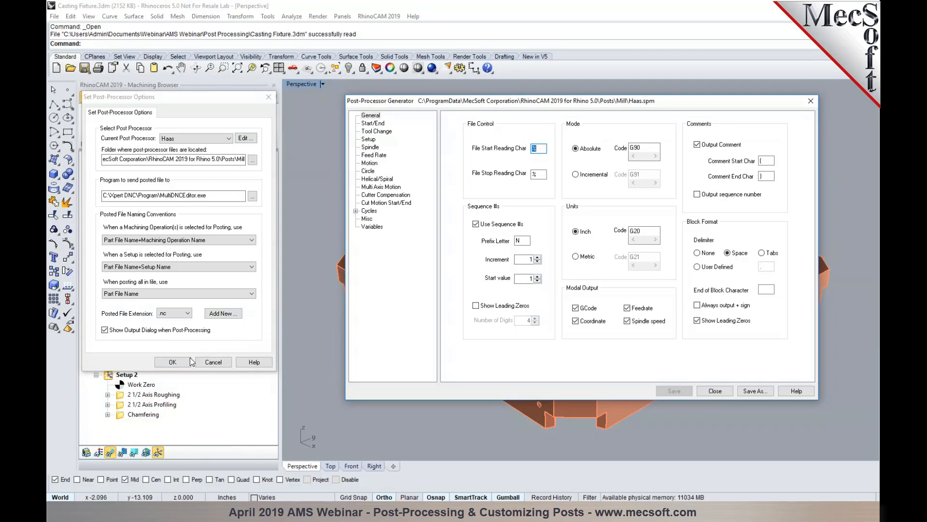
click(174, 361)
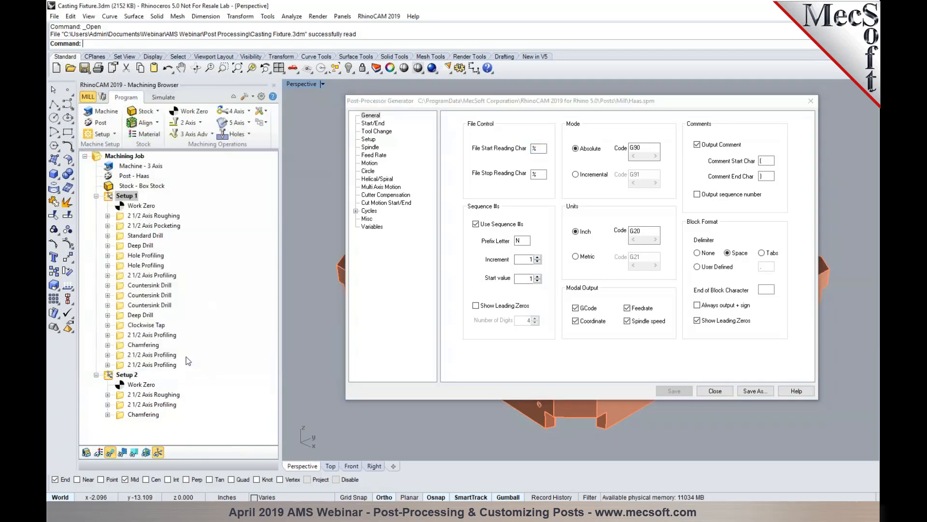
Review the post-processor options where the Haas post is chosen and accept them as they are.
click(253, 98)
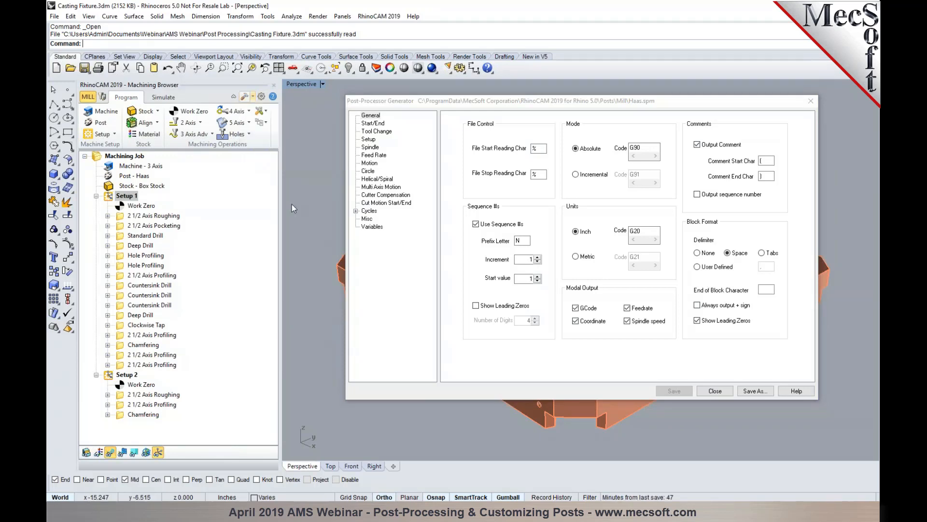
click(101, 124)
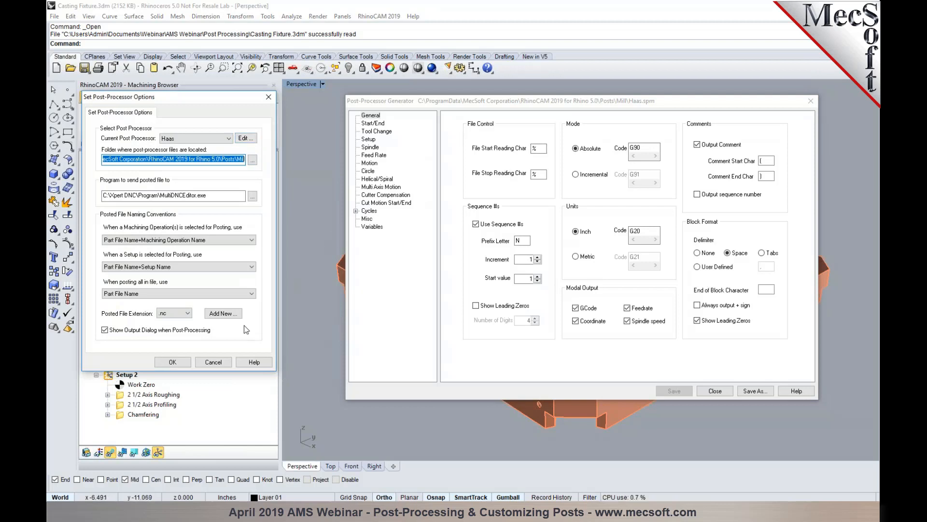
click(186, 362)
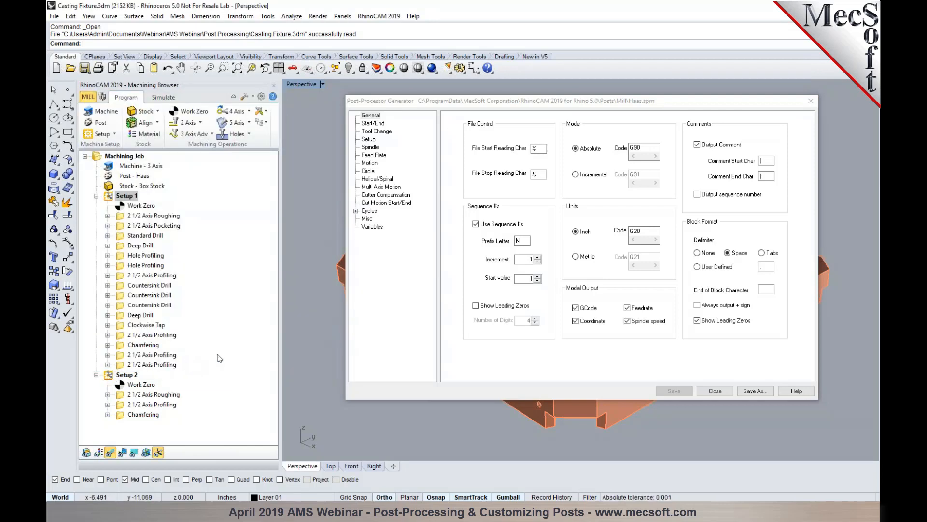
Examine the Haas post's General settings, trying Show Leading Zeros for the sequence numbers on and back off.
click(454, 102)
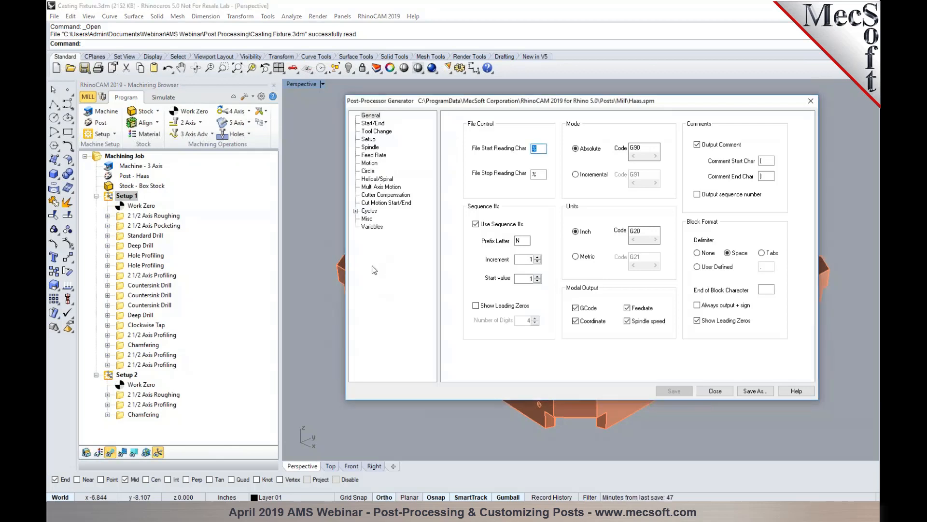
click(366, 117)
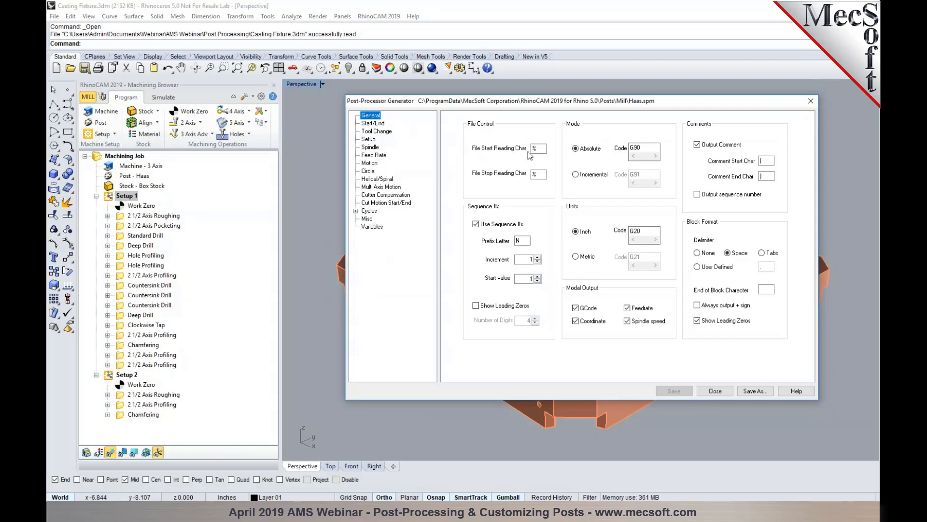
drag(538, 106, 492, 105)
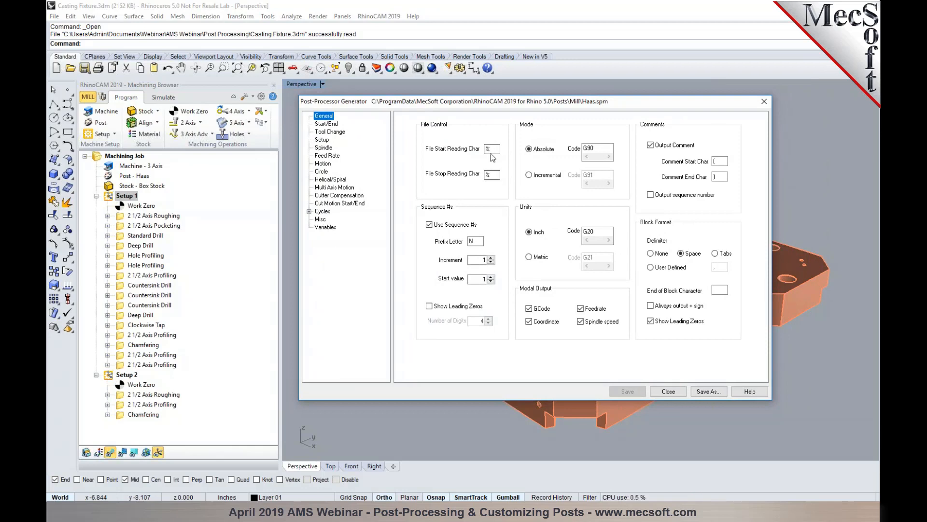
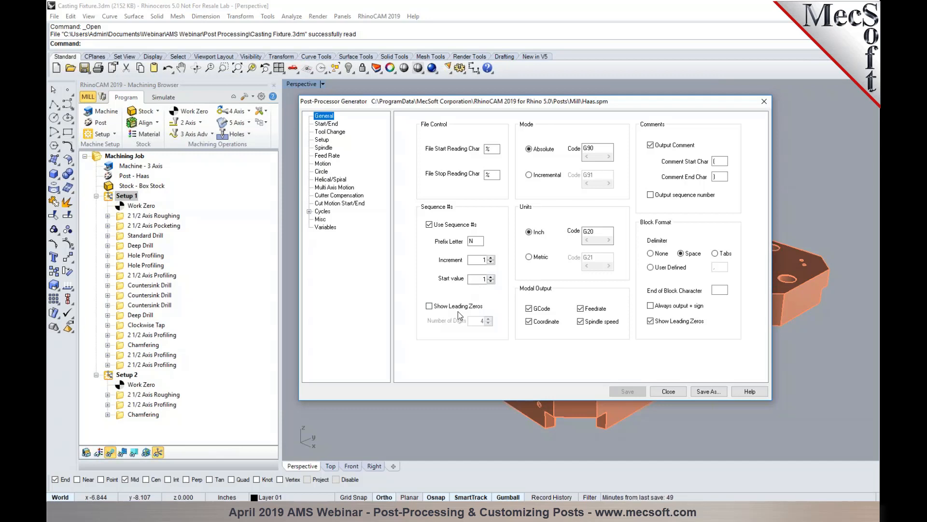
click(450, 308)
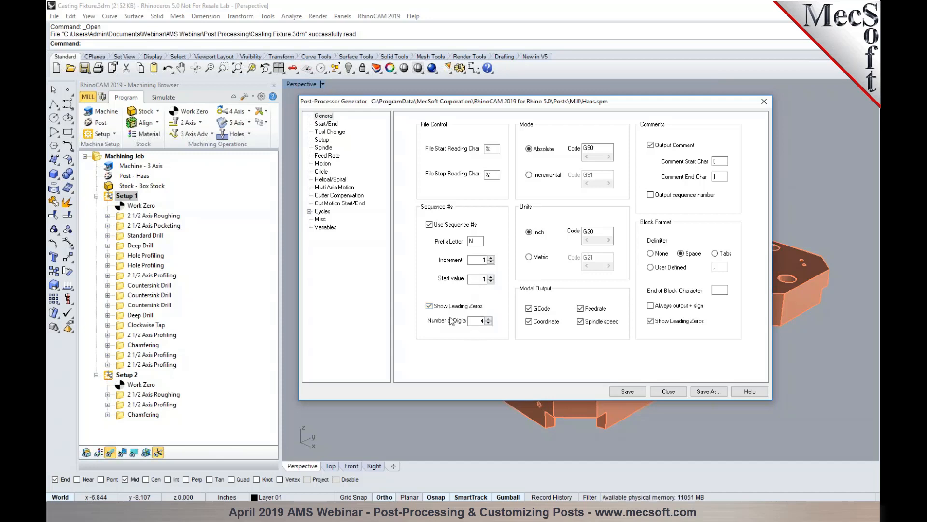
click(447, 309)
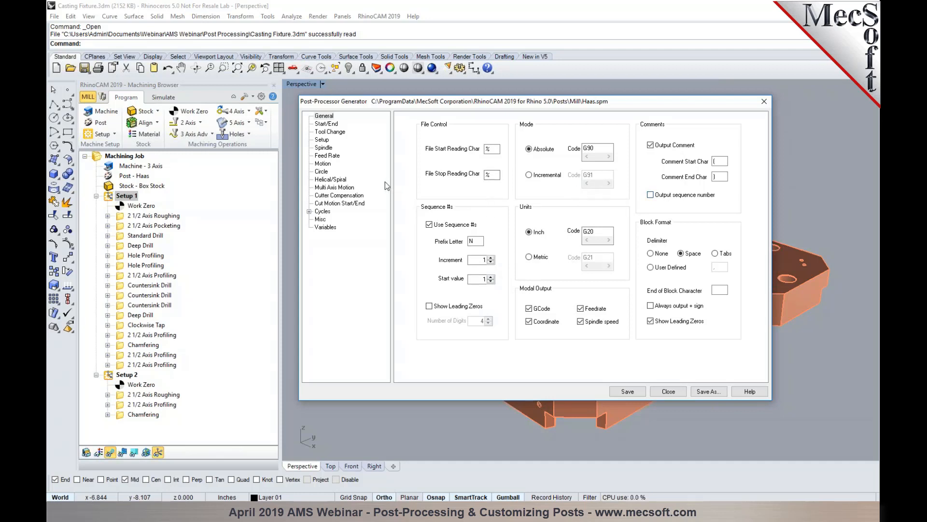
Display the Haas post's Start/End macros and post Setup 1 to the Desktop as Casting Fixture_Setup 1.nc.
click(334, 127)
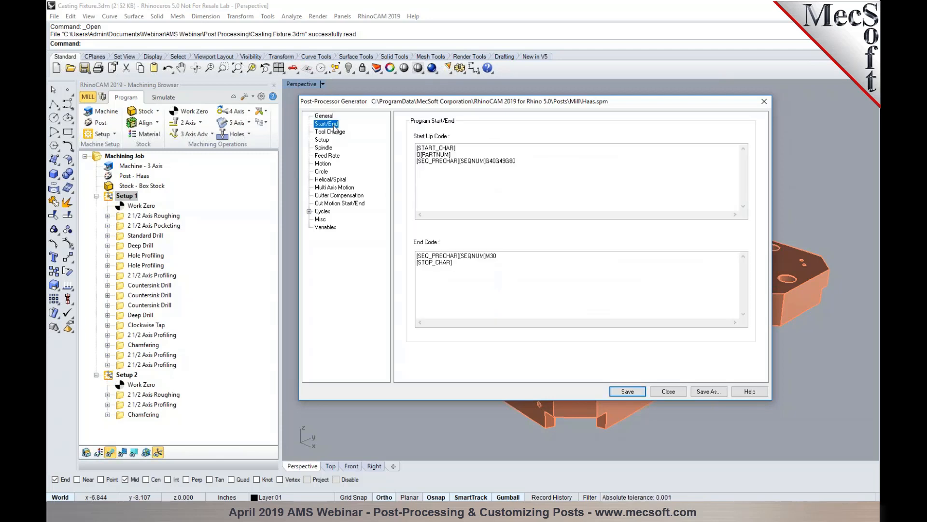
drag(433, 107, 486, 106)
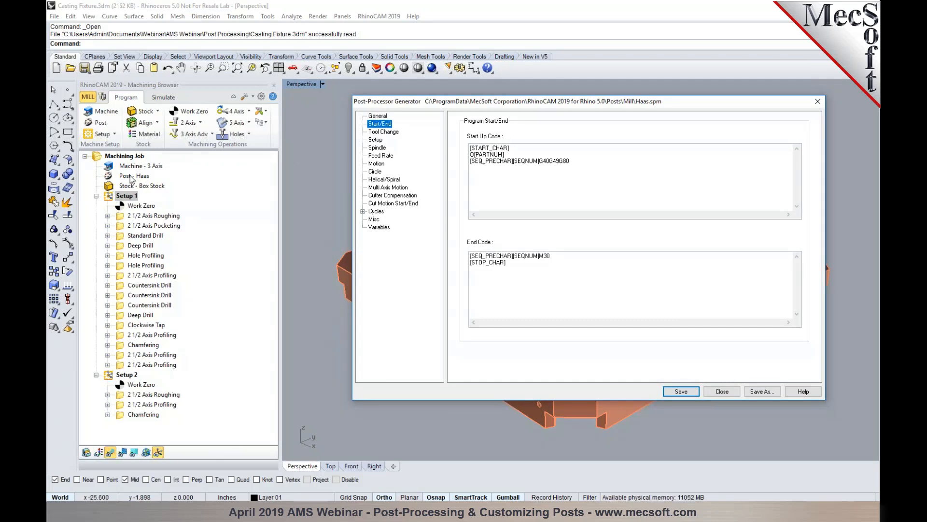
right_click(118, 196)
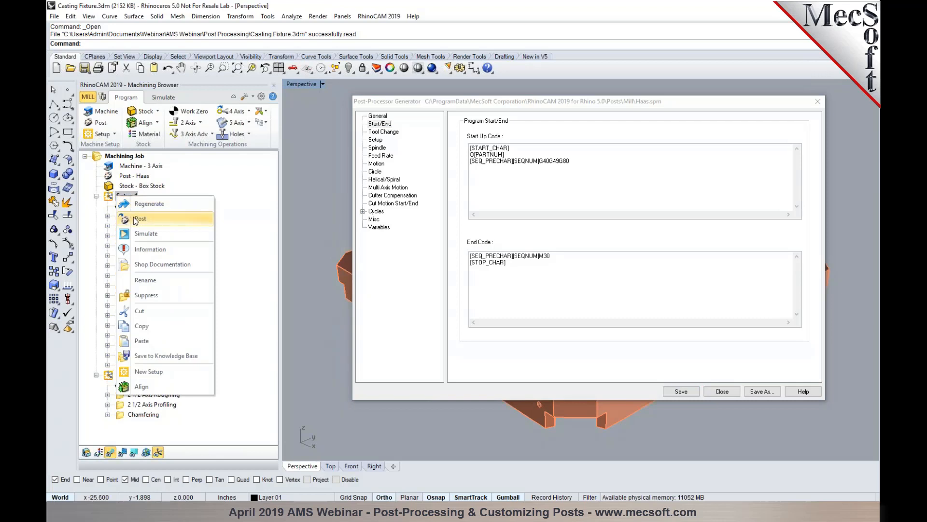
click(138, 218)
drag(448, 103, 663, 123)
drag(497, 140, 375, 121)
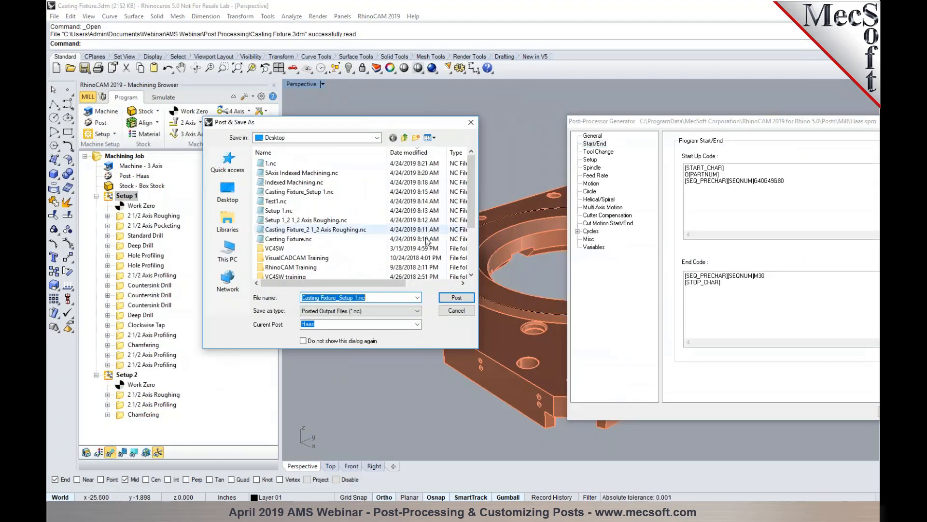
click(457, 297)
click(476, 269)
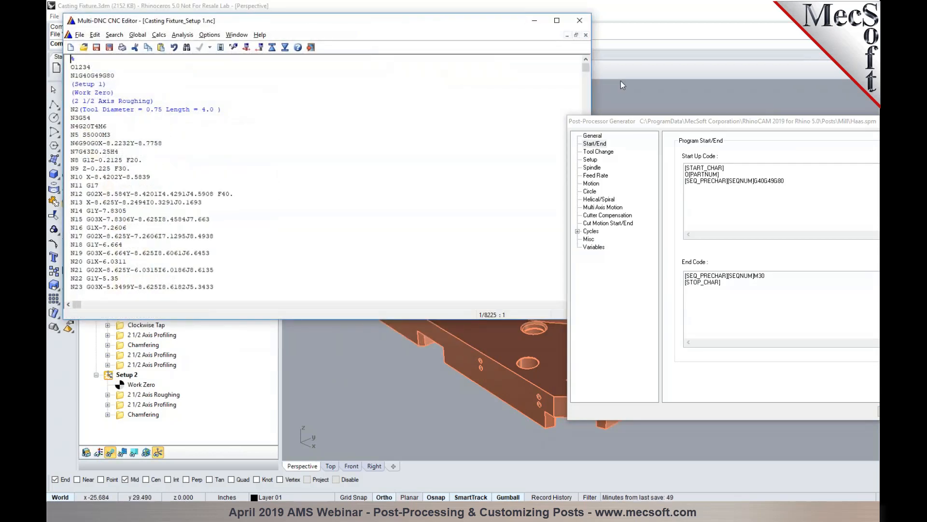
Arrange the posted G-code and the Post-Processor Generator side by side, with the Start/End macros shown.
drag(590, 83, 392, 83)
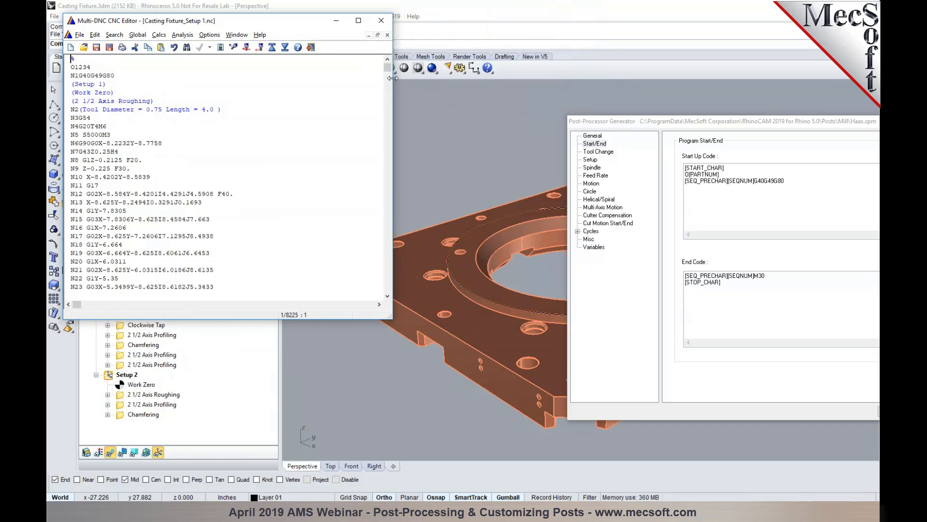
drag(604, 117, 391, 59)
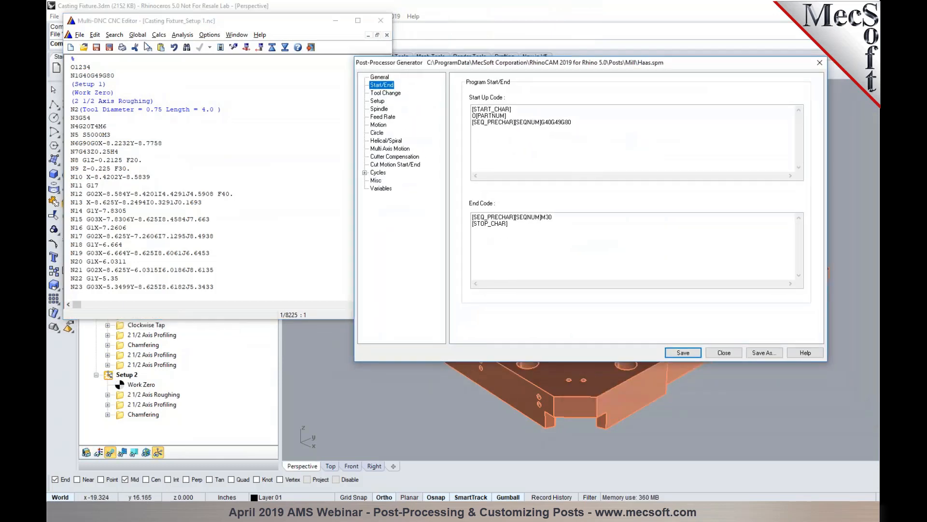
click(380, 77)
click(381, 85)
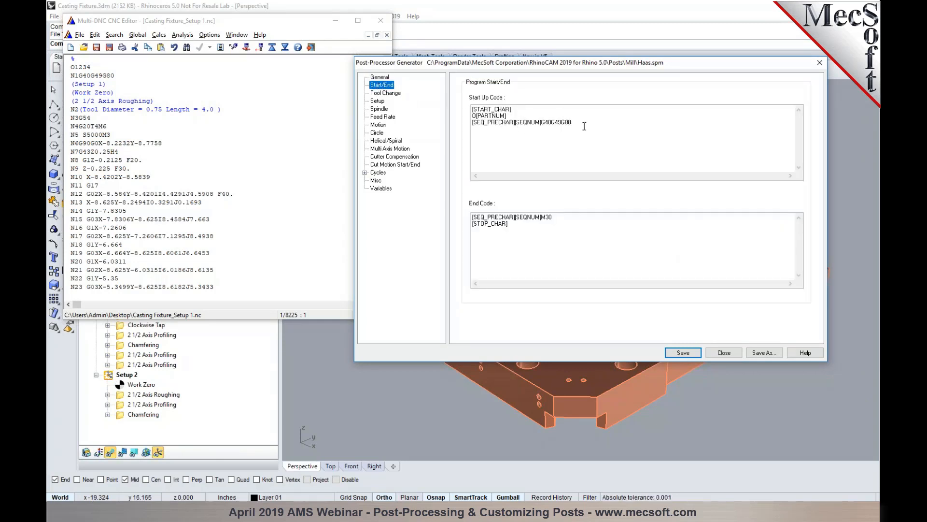
Compare the Start Up Code and End Code macros with the G-code by highlighting the matching first and last lines of the file.
drag(584, 126, 468, 102)
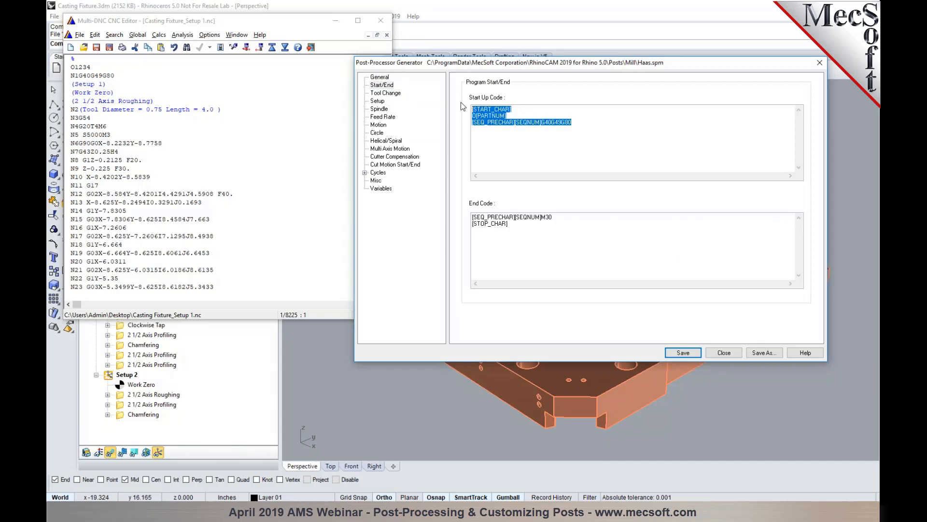
drag(115, 76, 73, 59)
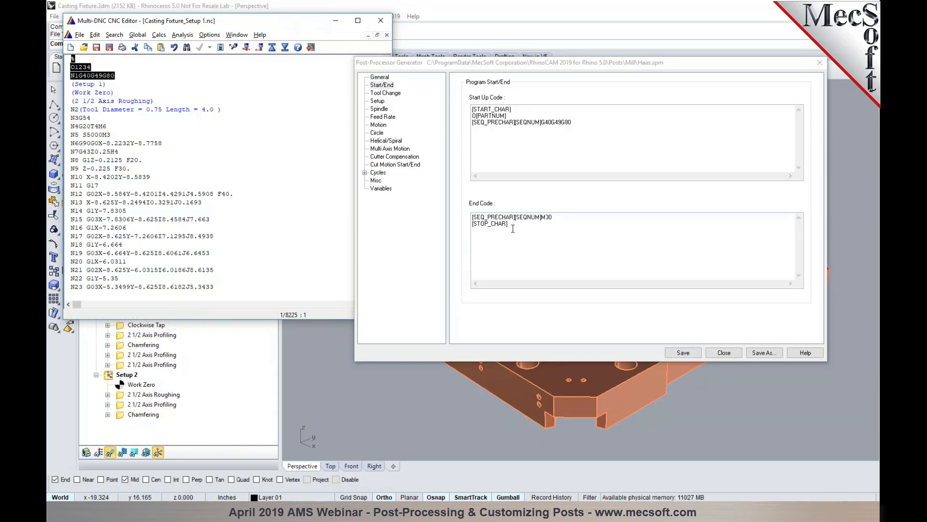
drag(513, 228, 471, 216)
drag(504, 64, 551, 62)
drag(386, 68, 386, 288)
click(118, 285)
drag(118, 285, 70, 269)
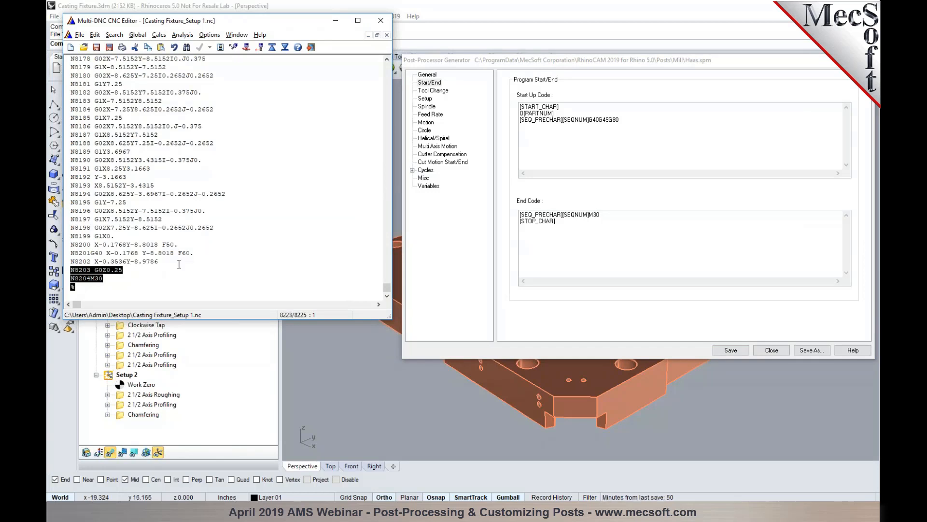
Display the Haas post's Tool Change macros and return to the beginning of the G-code to compare them.
click(420, 83)
click(429, 91)
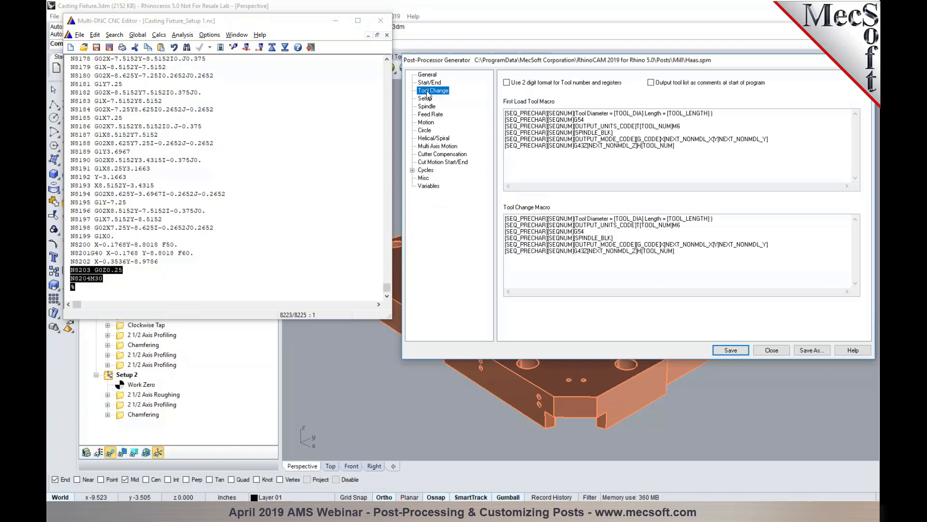
drag(387, 288, 389, 64)
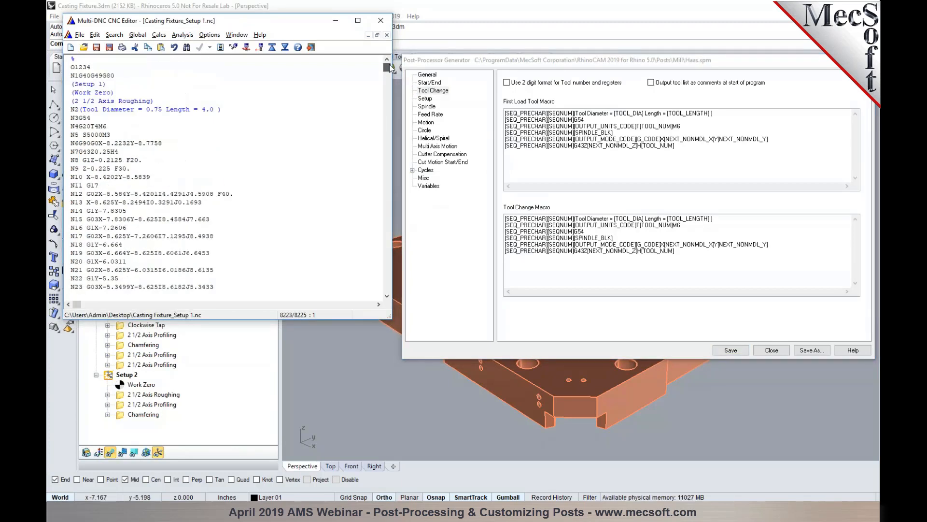
click(561, 160)
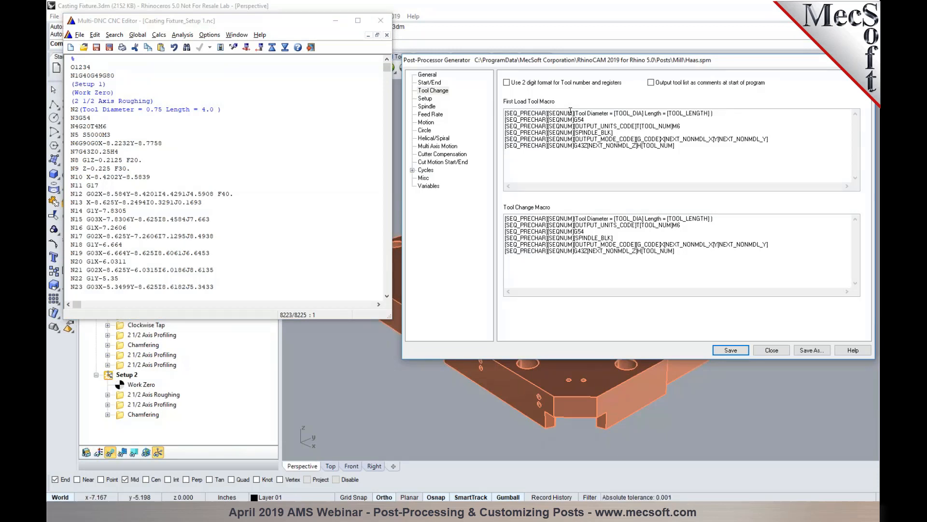
click(631, 266)
Highlight the tool diameter and length comment in the First Load Tool Macro and compare it with the N2 line of the G-code.
drag(720, 113, 574, 104)
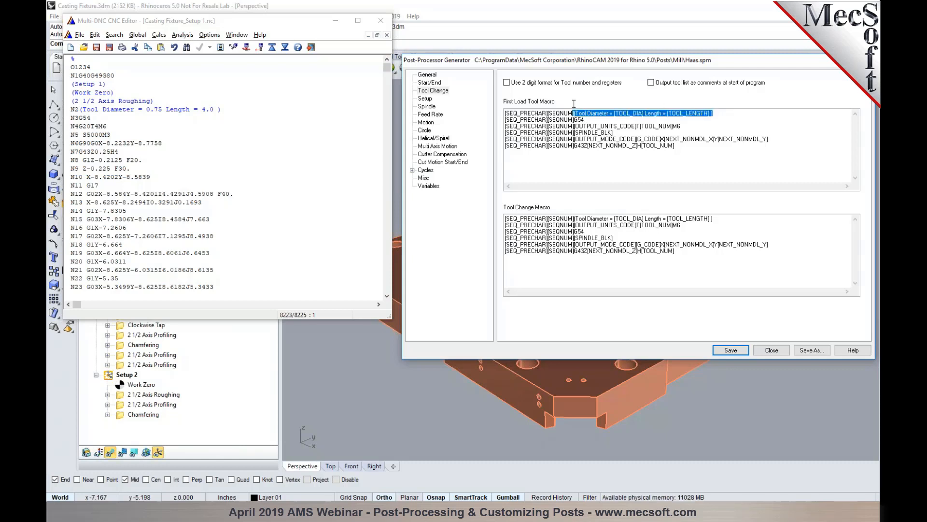
click(623, 113)
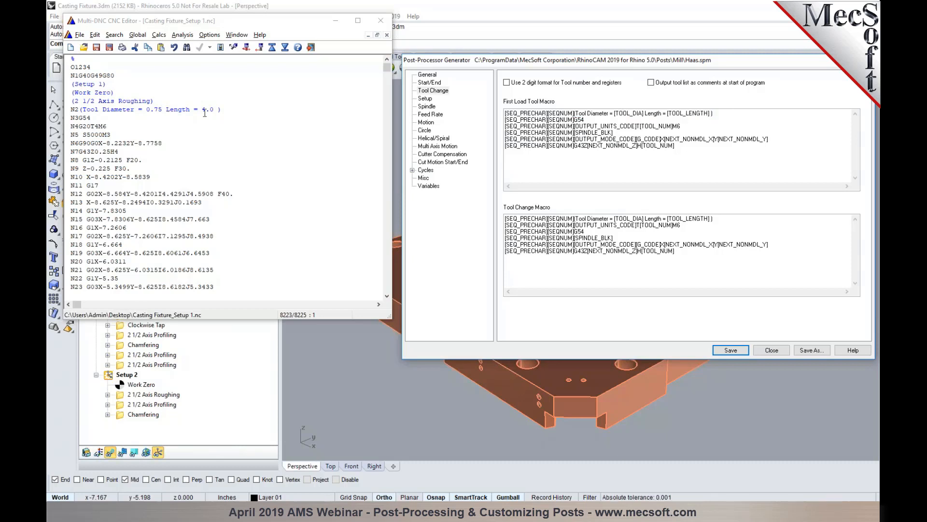
drag(222, 109, 81, 111)
click(131, 116)
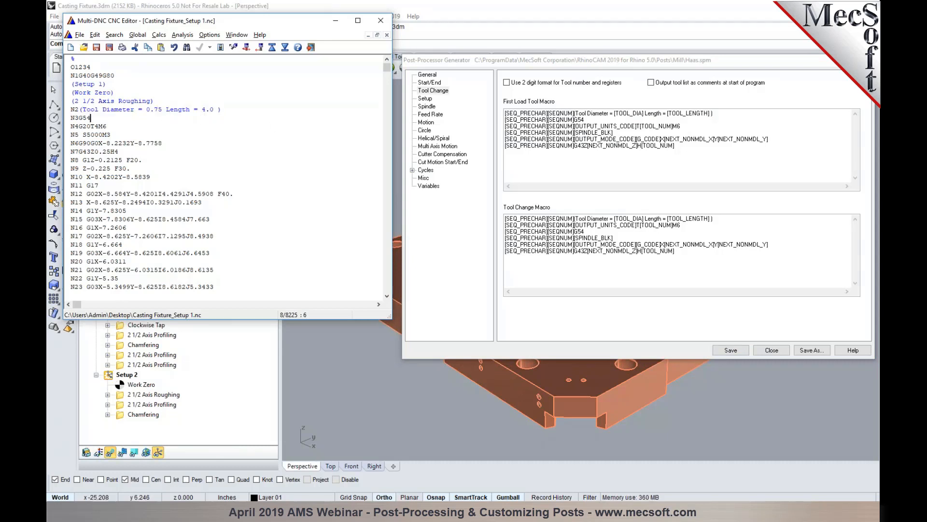
click(727, 116)
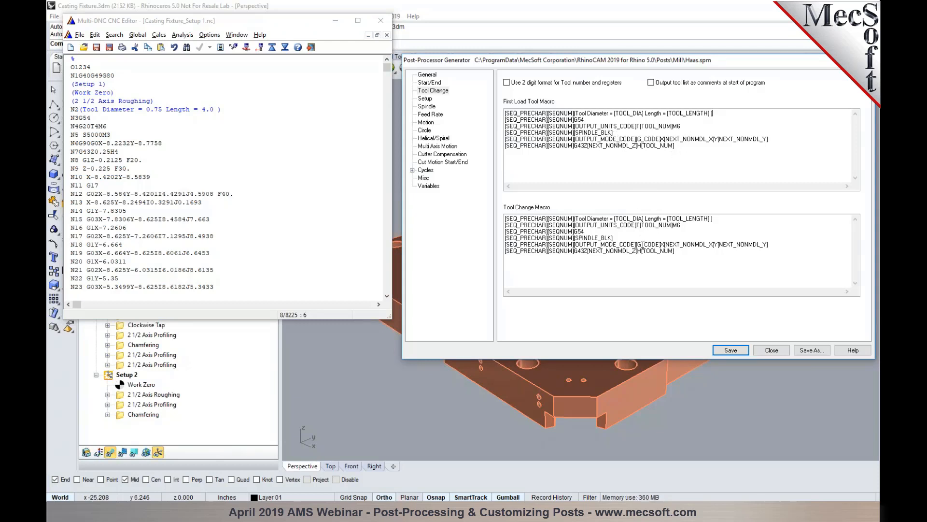
click(605, 167)
click(334, 92)
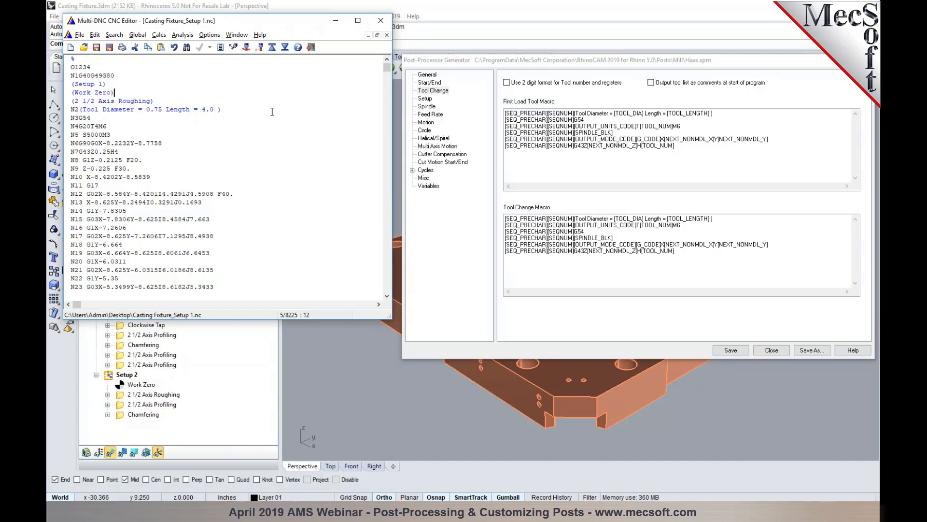
Go to the next tool change in the G-code, at the Standard Drill operation, and compare its lines with the Tool Change Macro.
click(233, 50)
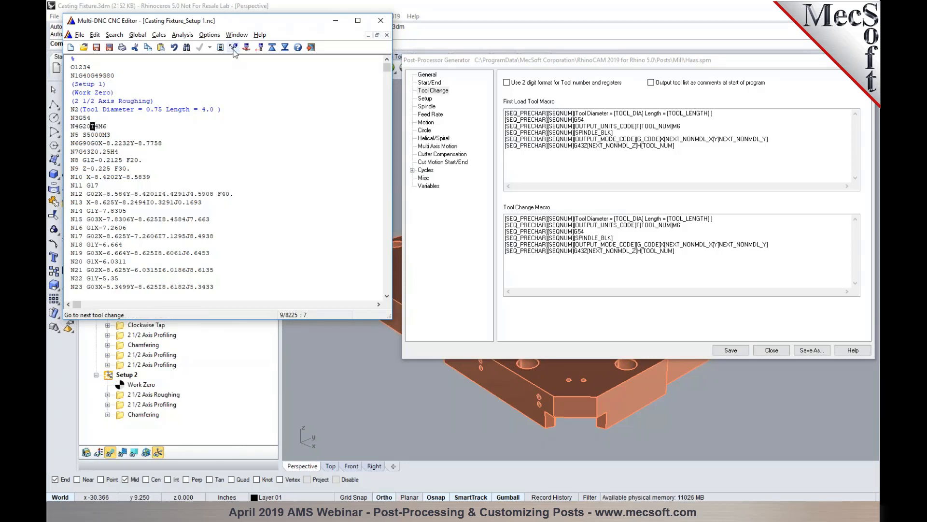
click(233, 51)
scroll(234, 140, down, 1)
scroll(219, 180, down, 4)
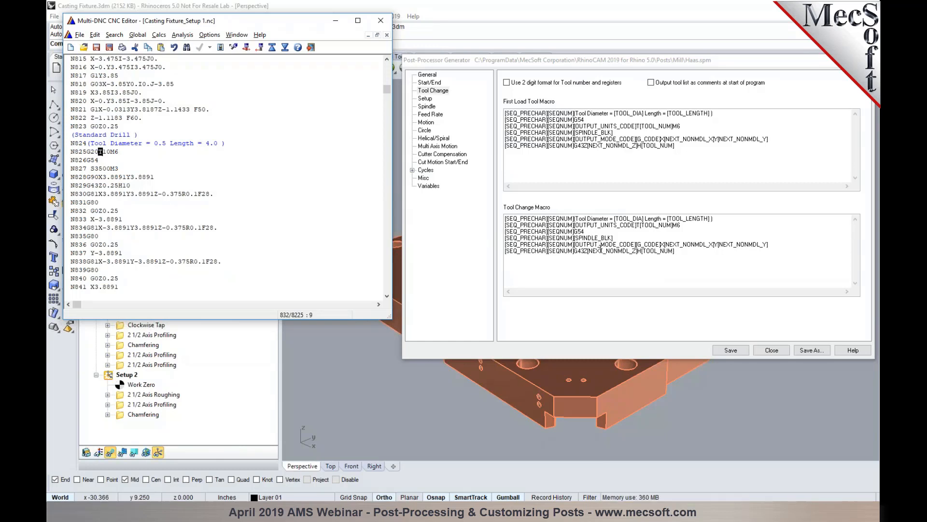
Display the Haas post's Setup macros and highlight the Rotate Table and Coordinate System Change macros for review.
click(425, 98)
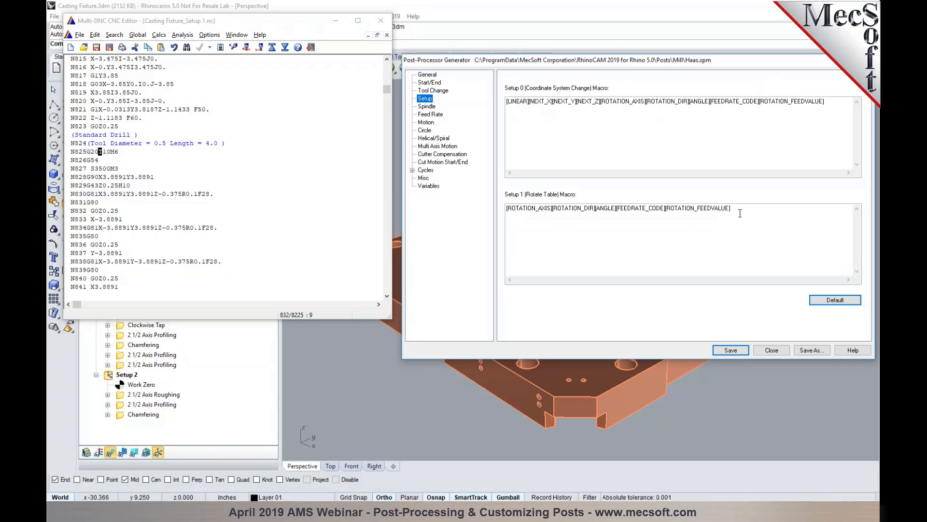
drag(740, 211, 506, 208)
click(565, 238)
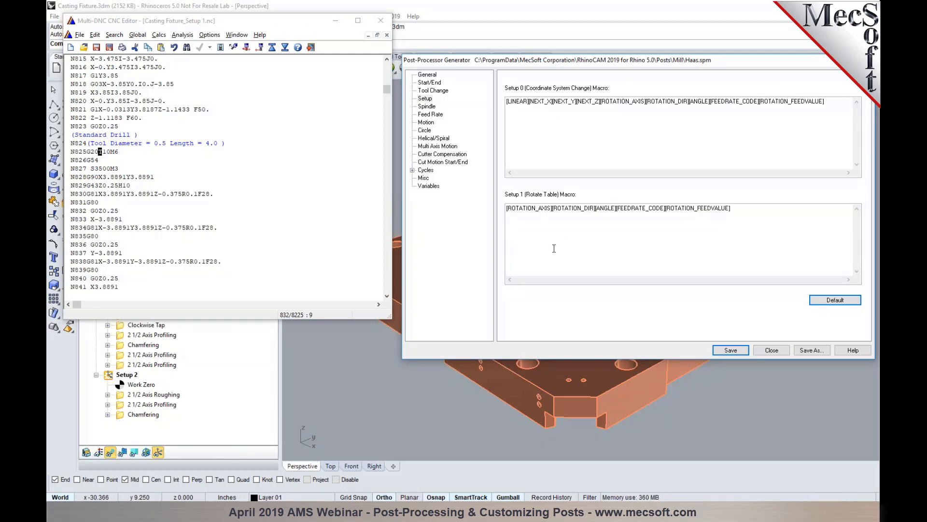
drag(528, 125, 494, 103)
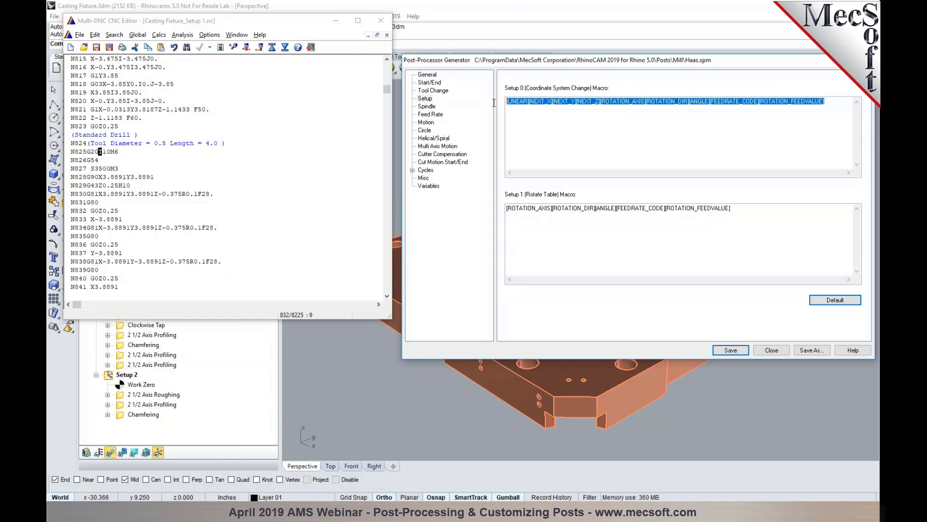
click(507, 109)
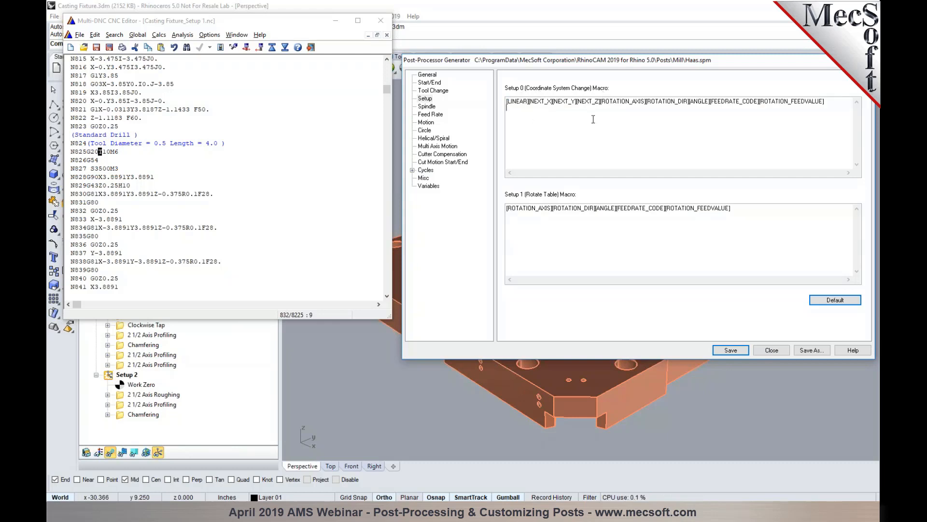
Review the Haas post's spindle settings and set the Spindle RPM high value to 25000.
click(426, 108)
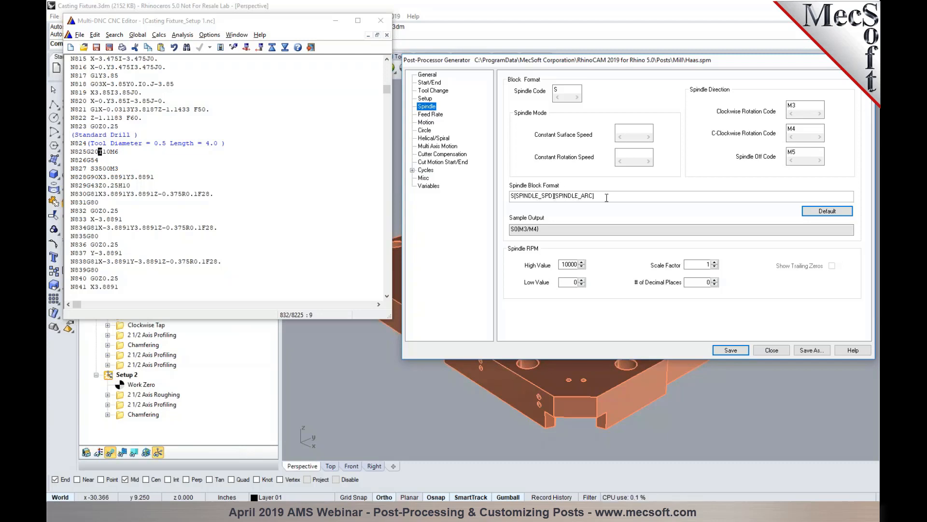
click(564, 266)
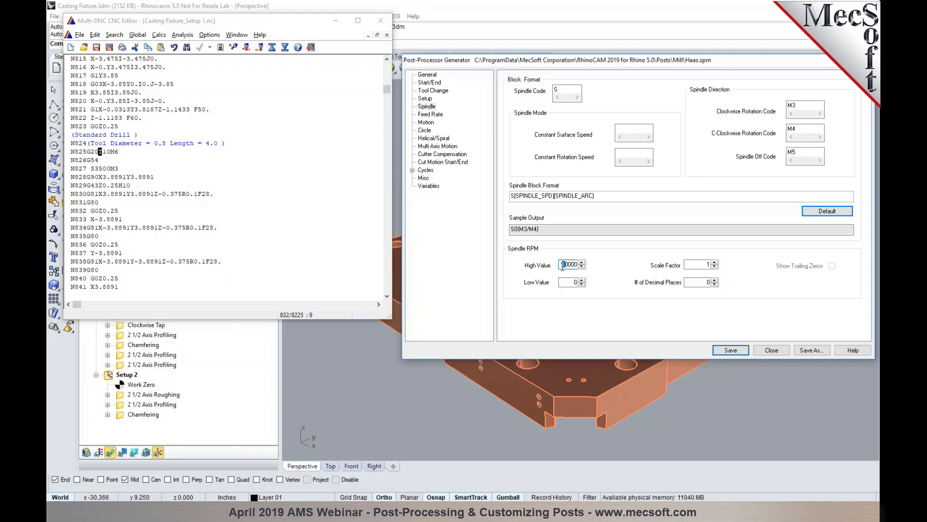
drag(563, 266, 566, 267)
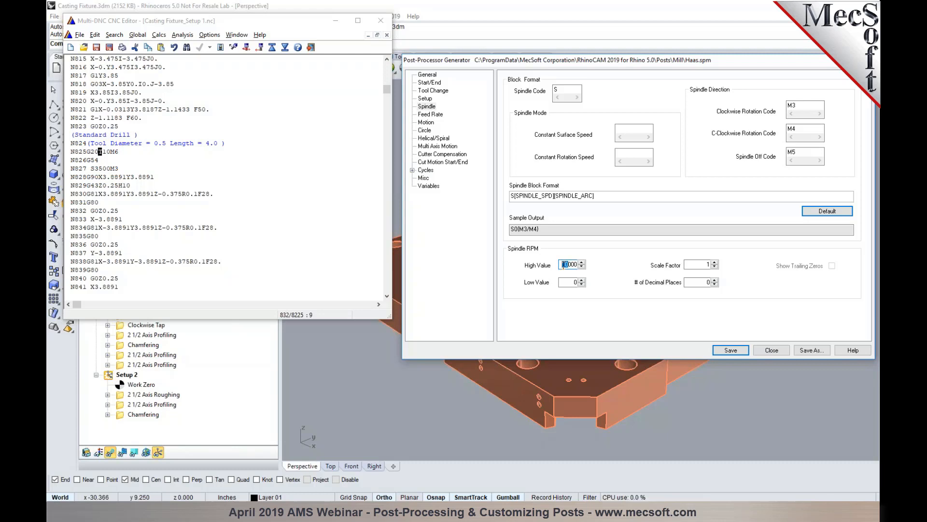
text(25)
Examine the post's feed rate decimal places and scale factor, and try the option to output inverse time feedrate for 4 & 5 Axis motions.
click(440, 116)
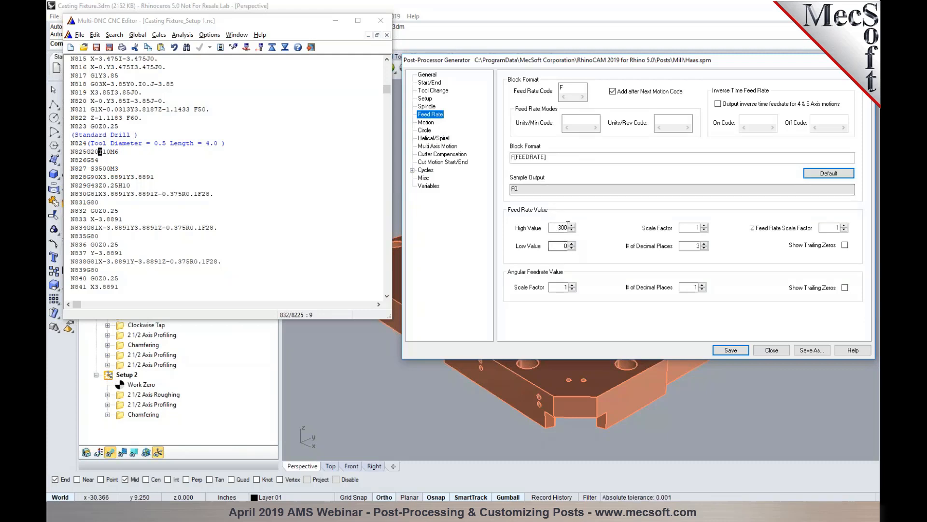
click(687, 246)
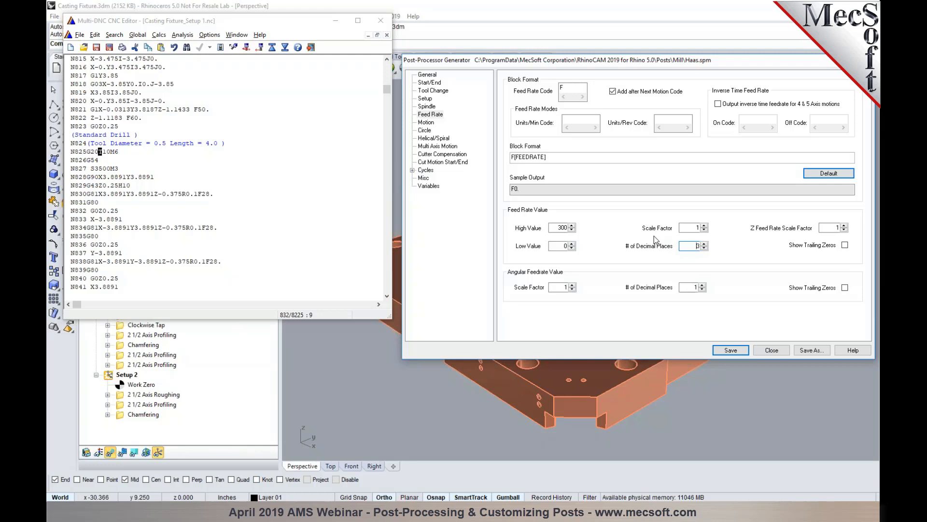
drag(695, 229, 707, 231)
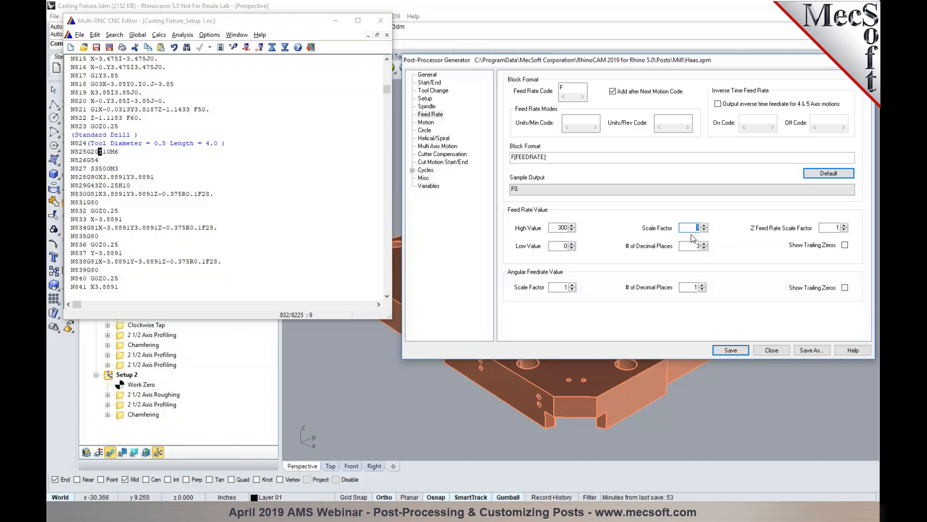
click(694, 228)
click(718, 104)
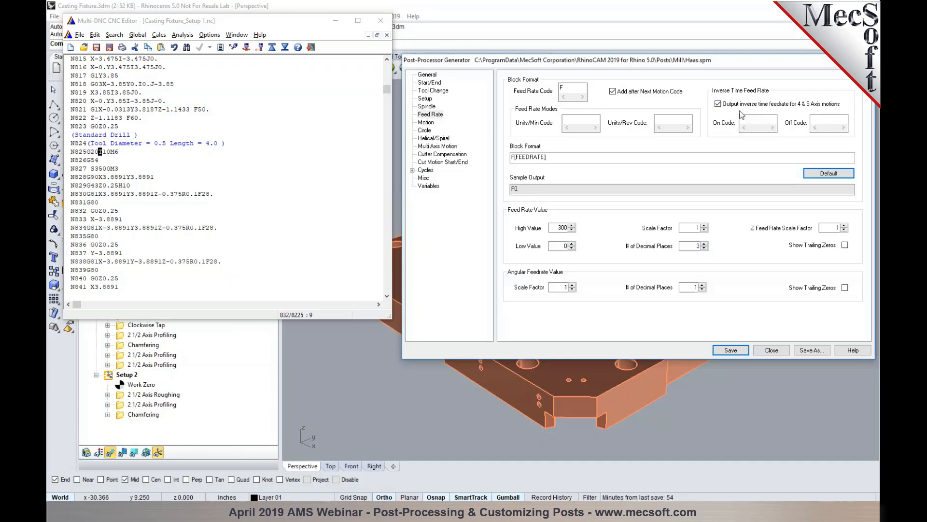
click(718, 103)
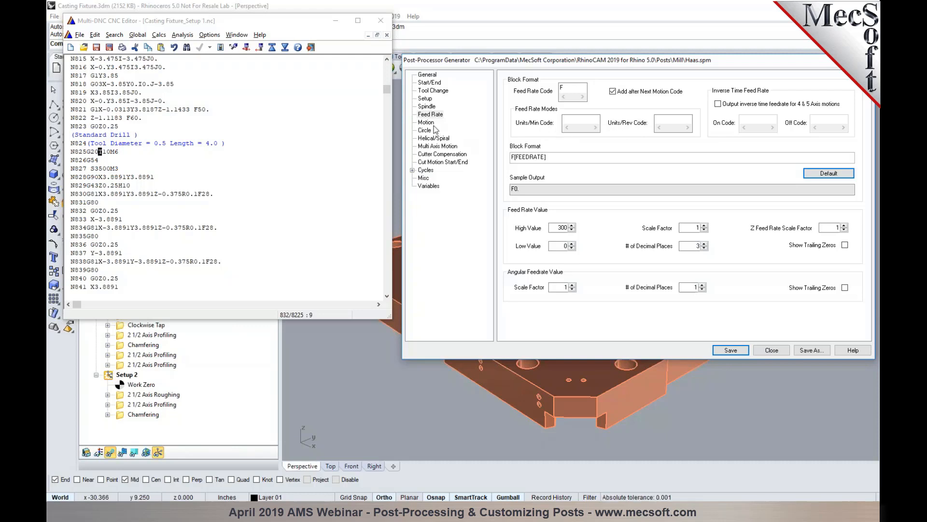
Compare the post's linear and rapid motion block formats with the feeds and speeds of Setup 1's 2 1/2 Axis Roughing operation.
click(428, 122)
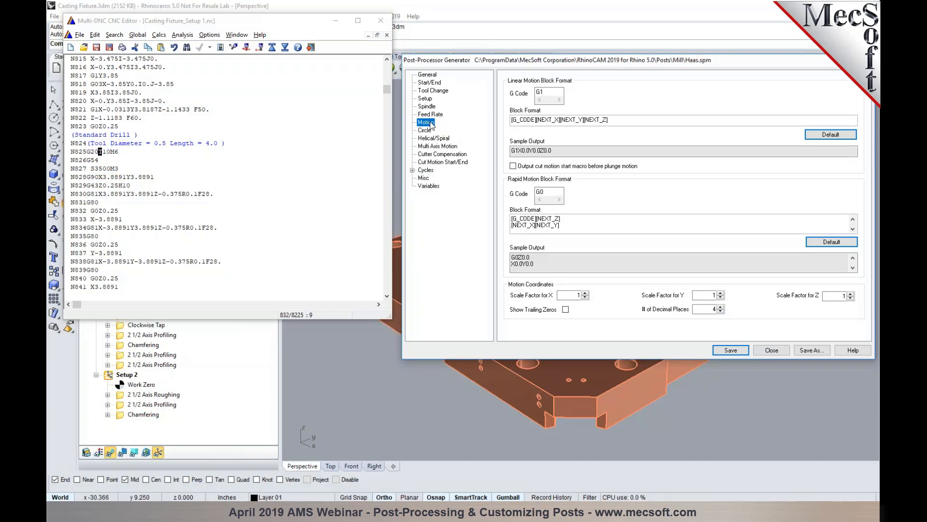
click(335, 22)
double_click(155, 219)
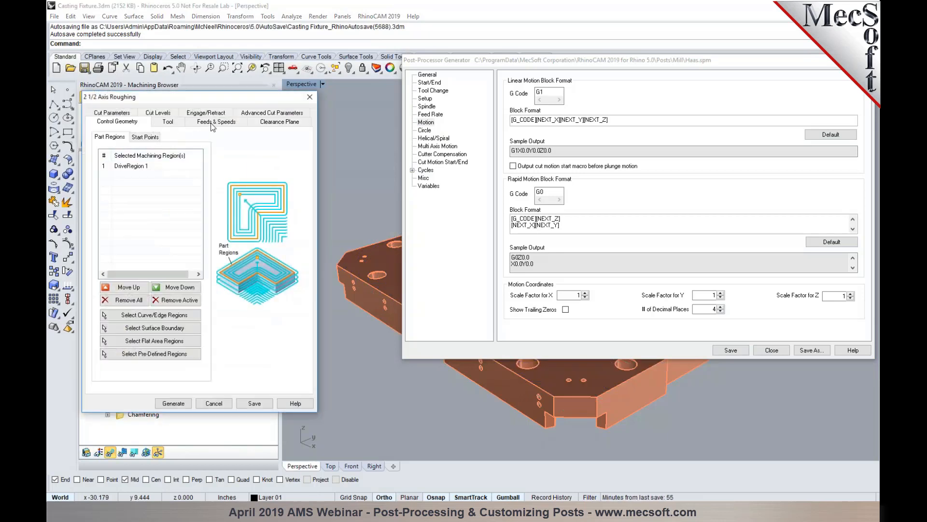
click(215, 122)
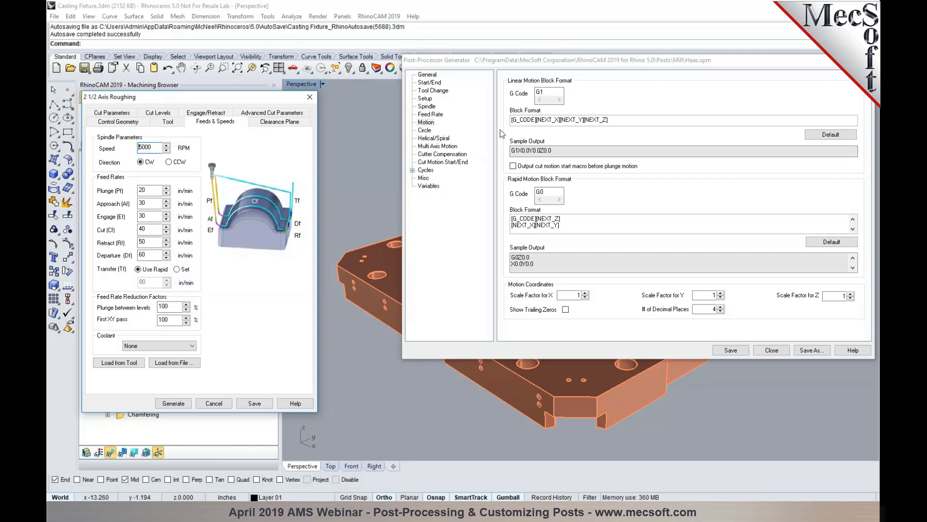
click(563, 223)
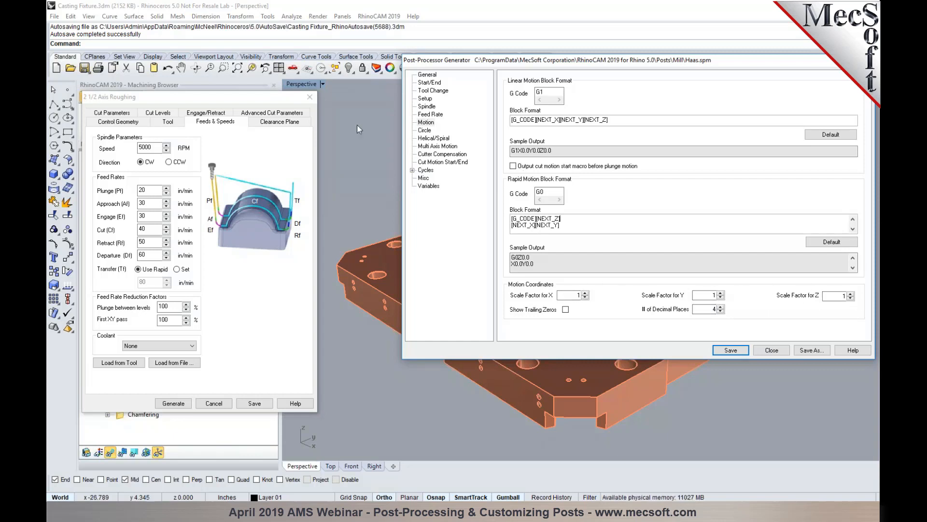
click(310, 98)
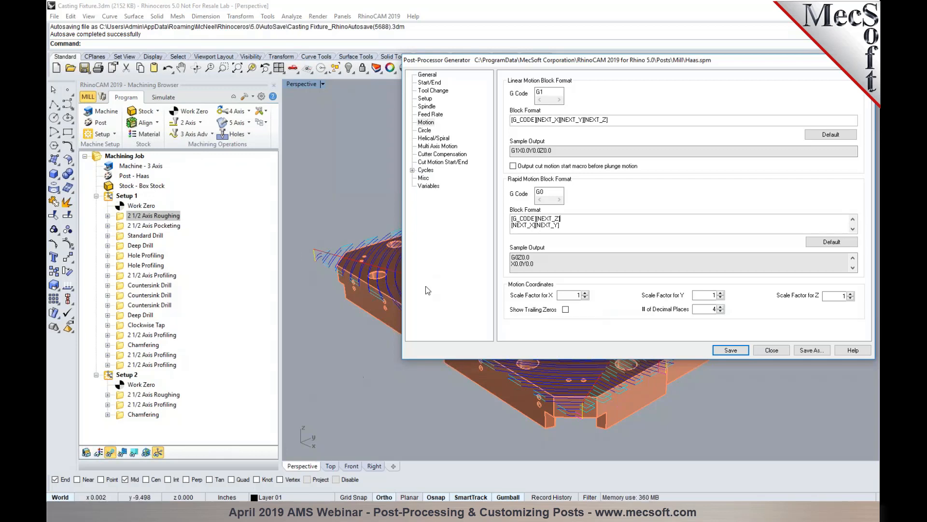
Inspect the Setup 1 Work Zero and its axes on the part, and locate the post's motion scale factor for Z.
drag(644, 62, 650, 387)
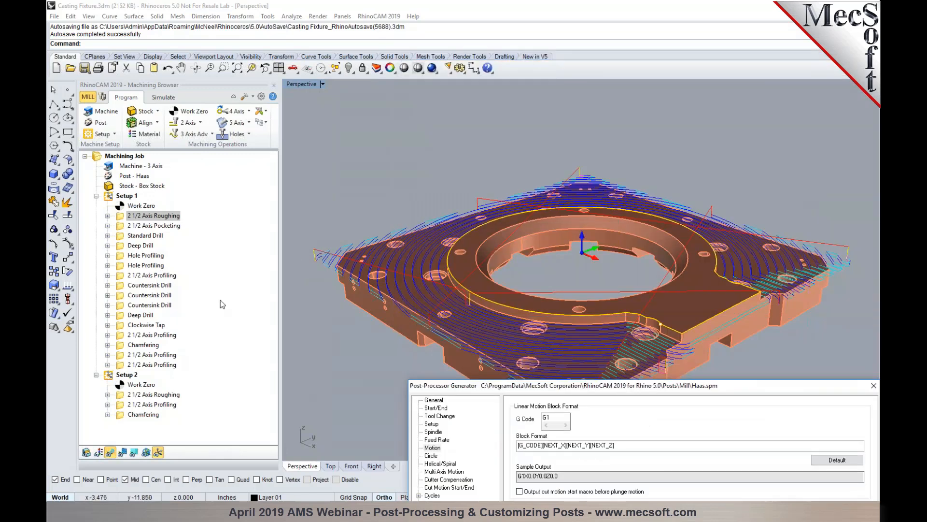
click(139, 205)
right_drag(446, 263, 534, 258)
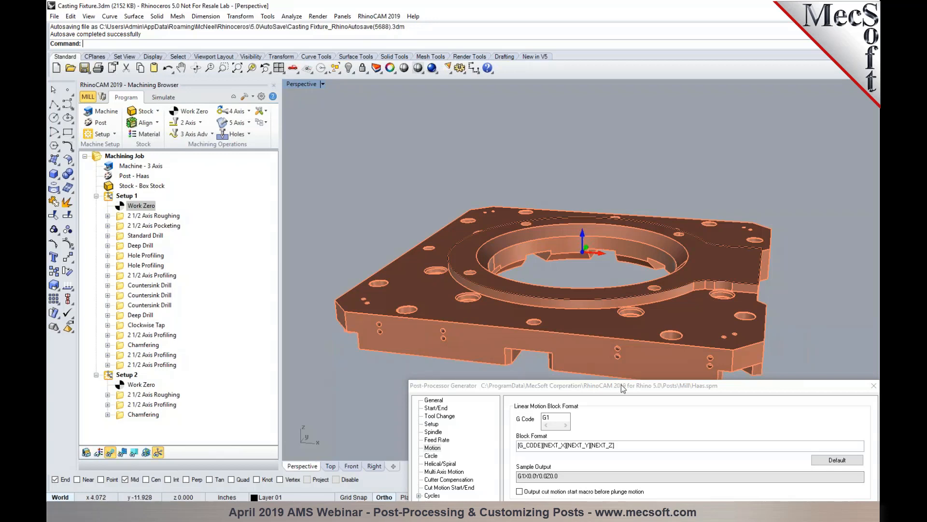
drag(621, 385, 589, 281)
drag(581, 247, 560, 118)
click(780, 352)
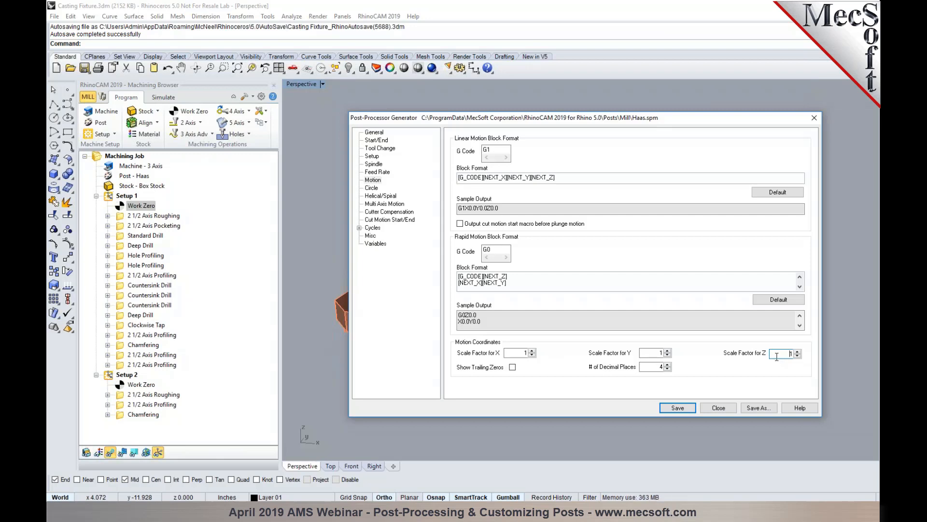
Display the post's Circle settings and examine the arc output options in the Machining preferences, leaving the preferences unchanged.
click(373, 188)
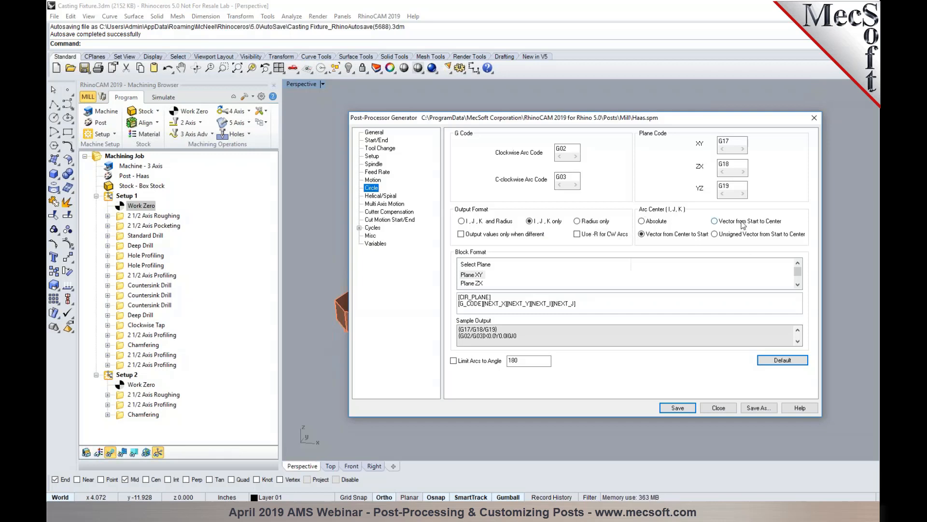
click(261, 96)
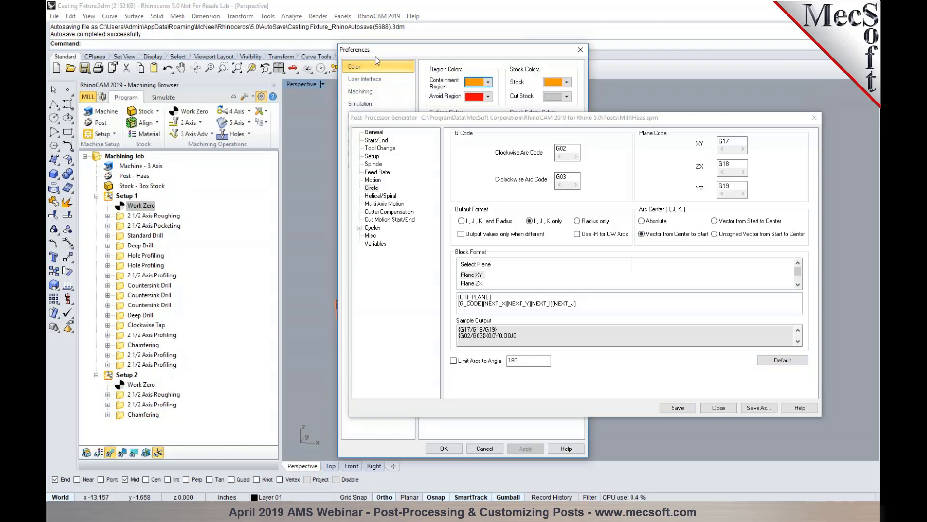
drag(378, 50, 132, 35)
click(118, 78)
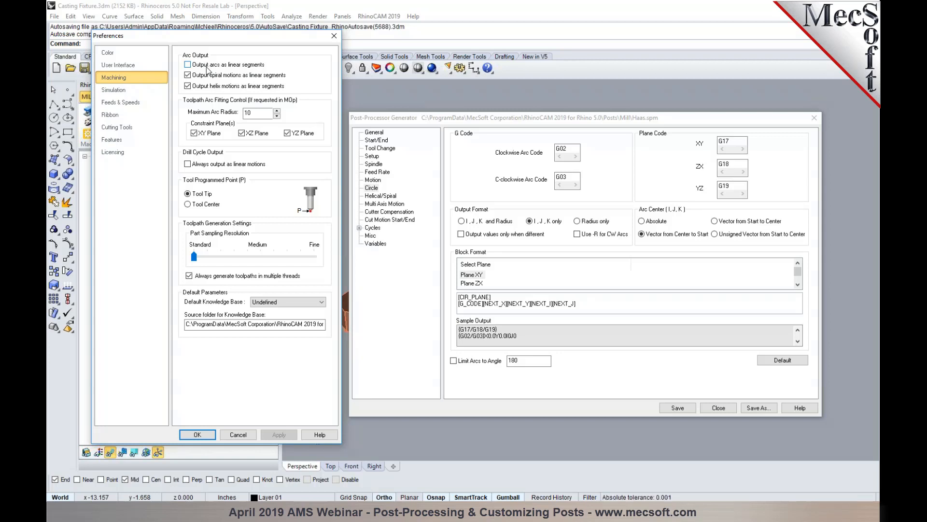
click(251, 435)
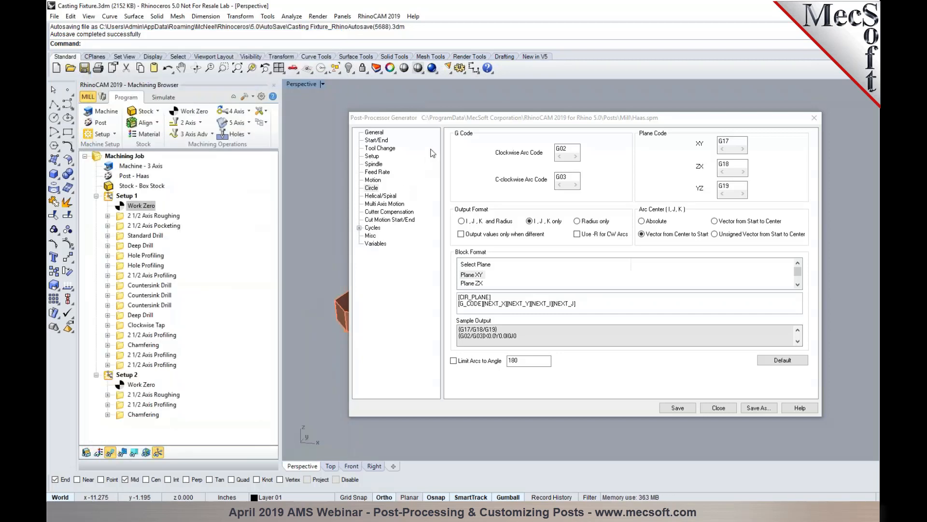
Move the Post-Processor Generator clear of the part and inspect the Setup 1 2 1/2 Axis Roughing toolpath up close.
drag(441, 124, 508, 344)
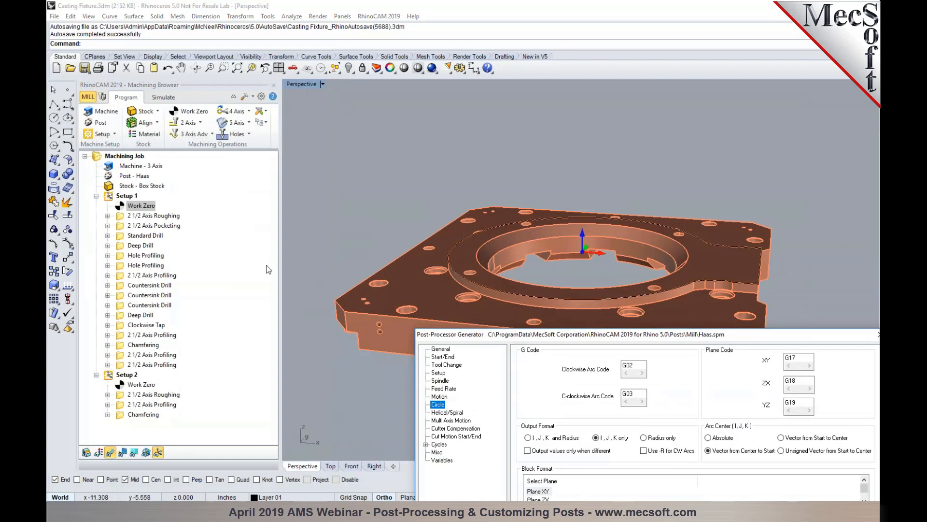
click(154, 216)
scroll(410, 192, down, 3)
scroll(410, 188, up, 6)
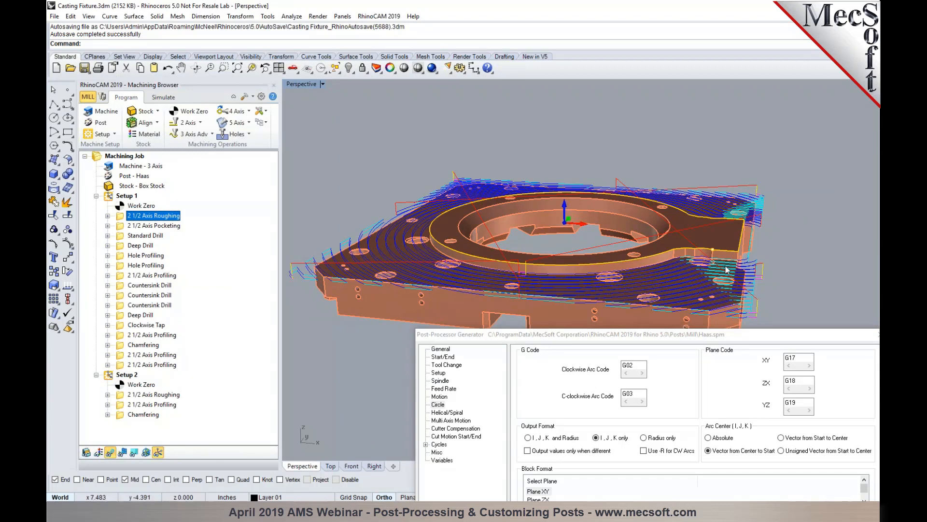
scroll(725, 263, up, 4)
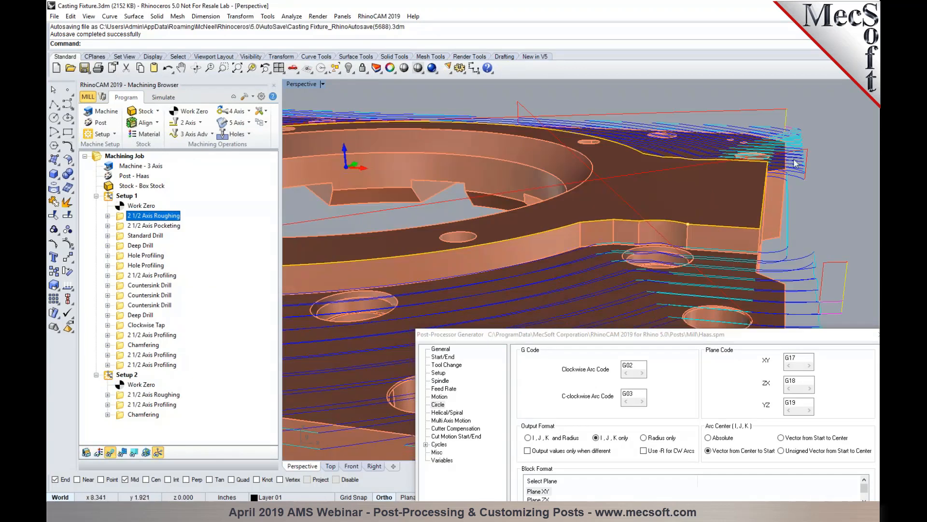
scroll(682, 144, down, 5)
scroll(681, 144, up, 2)
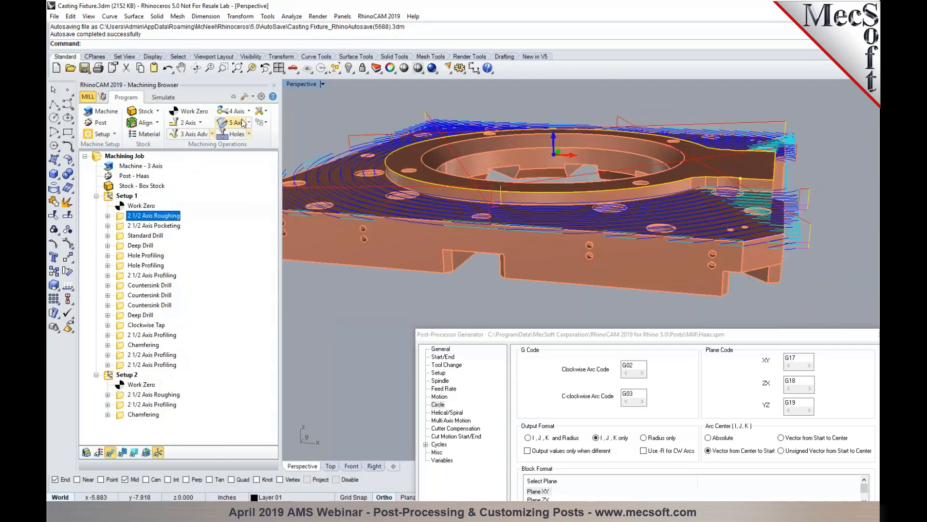
Recheck the arc output and toolpath arc fitting options in the Machining preferences.
click(261, 97)
click(362, 92)
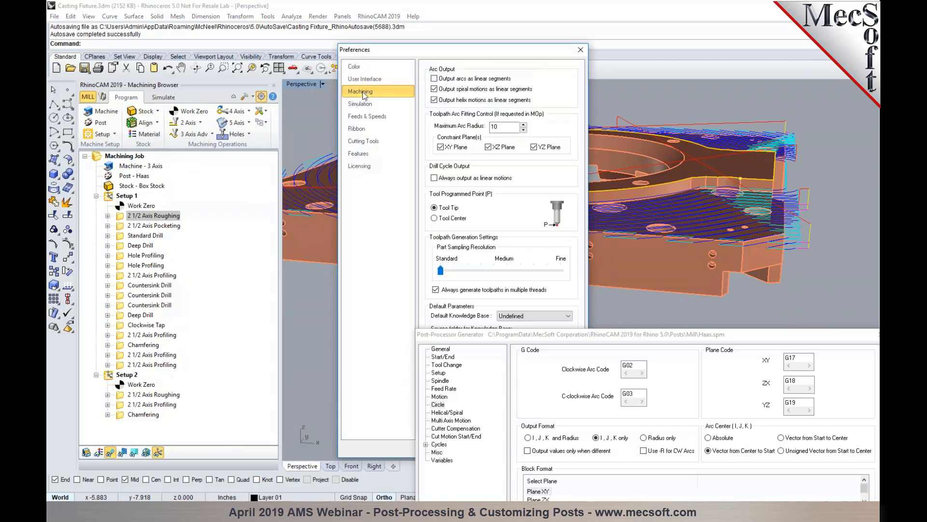
click(581, 50)
Review the arc fitting settings in the advanced cut parameters of Setup 1's 2 1/2 Axis Roughing operation without changing them.
click(125, 217)
double_click(125, 217)
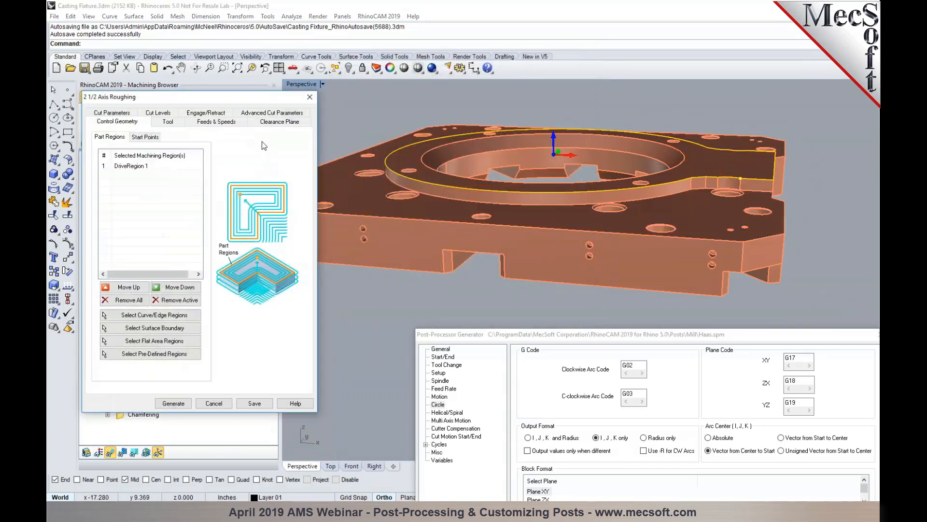
click(259, 114)
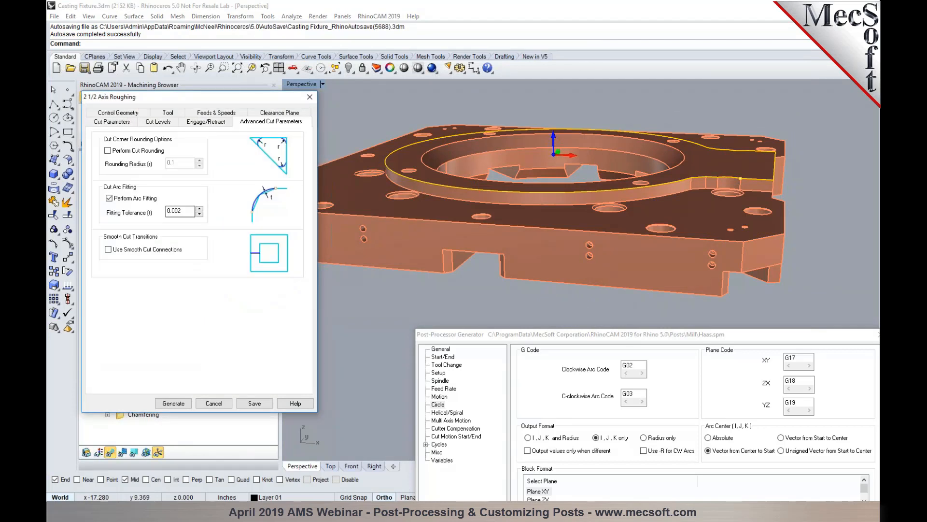
click(213, 403)
Post Setup 1's 2 1/2 Axis Roughing operation with the Haas post, replacing the existing Casting Fixture_2 1_2 Axis Roughing.nc on the desktop.
drag(464, 335, 444, 254)
right_click(174, 217)
click(195, 239)
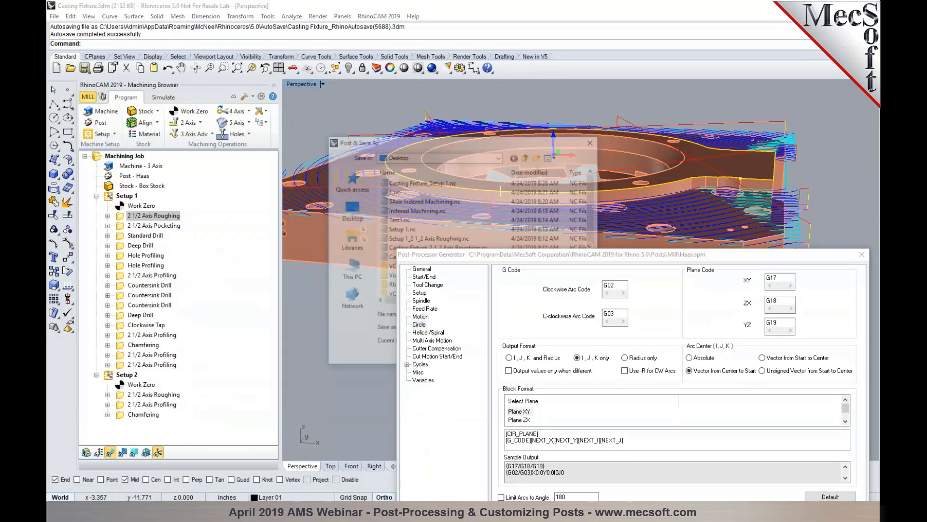
drag(485, 145, 355, 108)
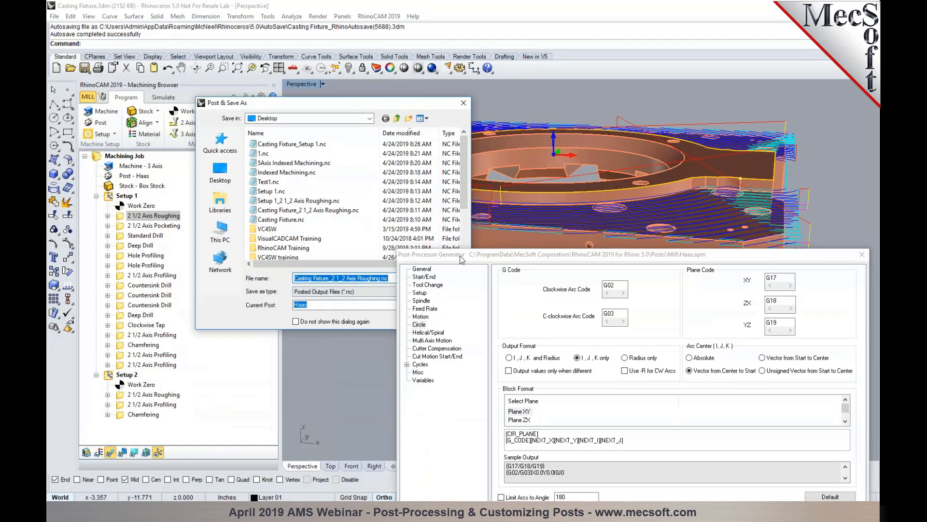
drag(464, 255, 565, 229)
click(449, 277)
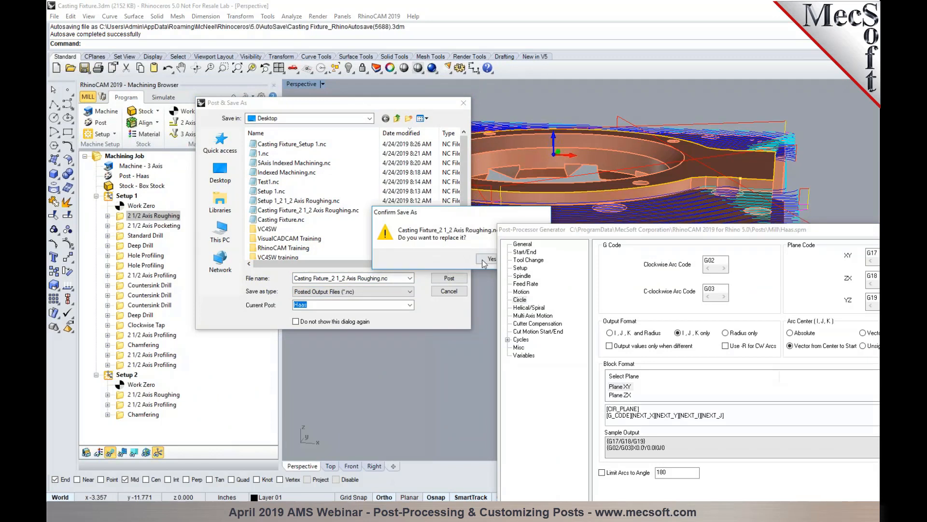
click(483, 260)
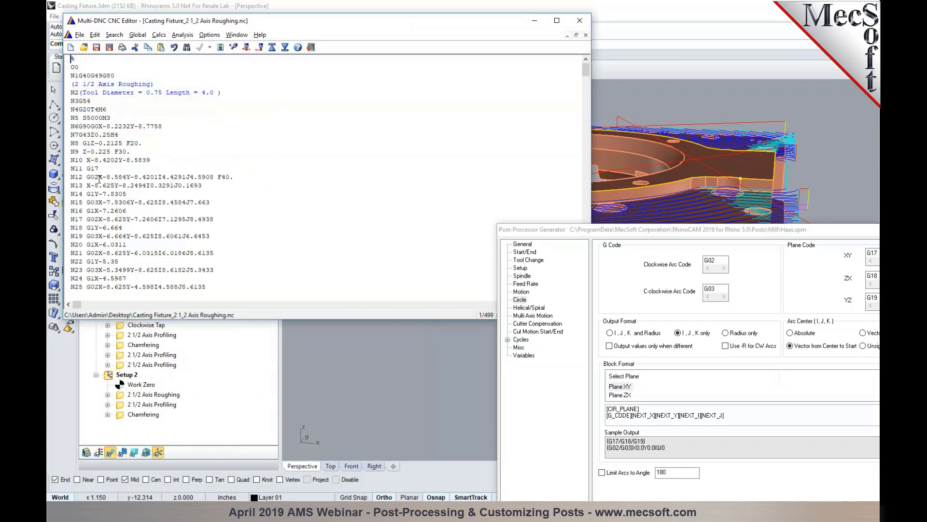
Set the Haas post's circle output format to Radius only, save the post and close the posted code.
drag(543, 230, 424, 95)
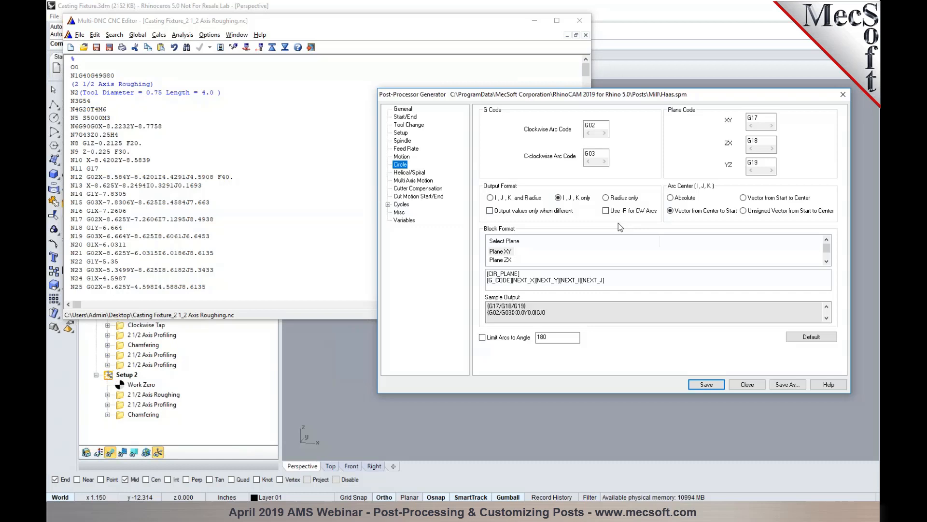
click(606, 198)
click(704, 383)
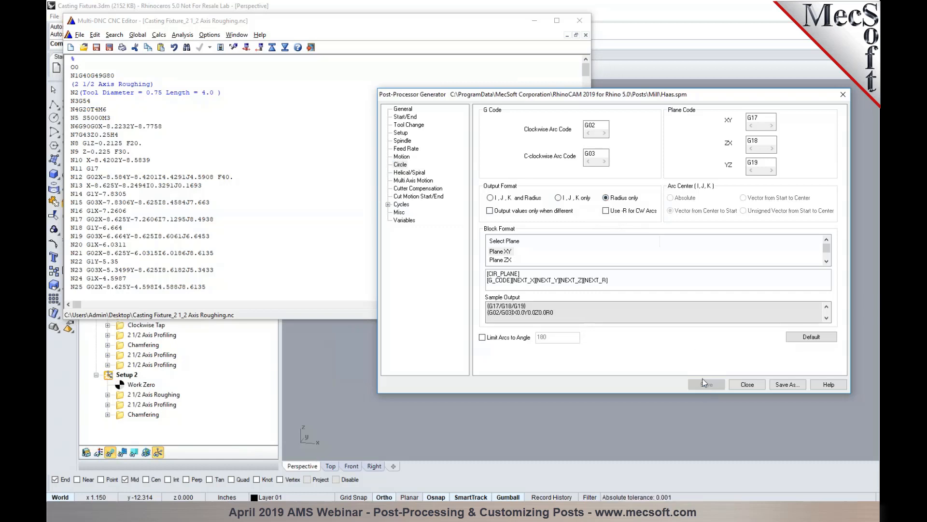
click(579, 21)
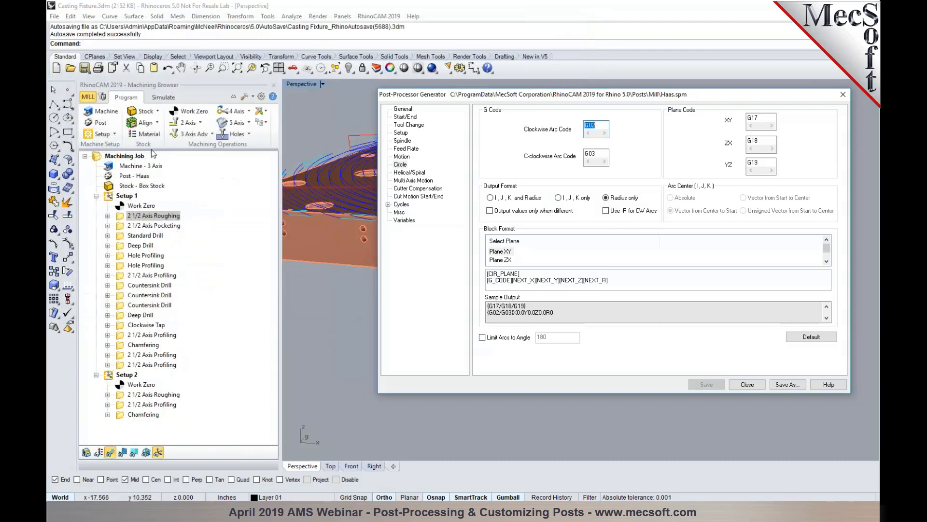
Repost Setup 1's 2 1/2 Axis Roughing operation, replacing the existing .nc file, and review the arc lines in the code.
right_click(156, 215)
click(180, 239)
drag(532, 100, 605, 397)
click(579, 315)
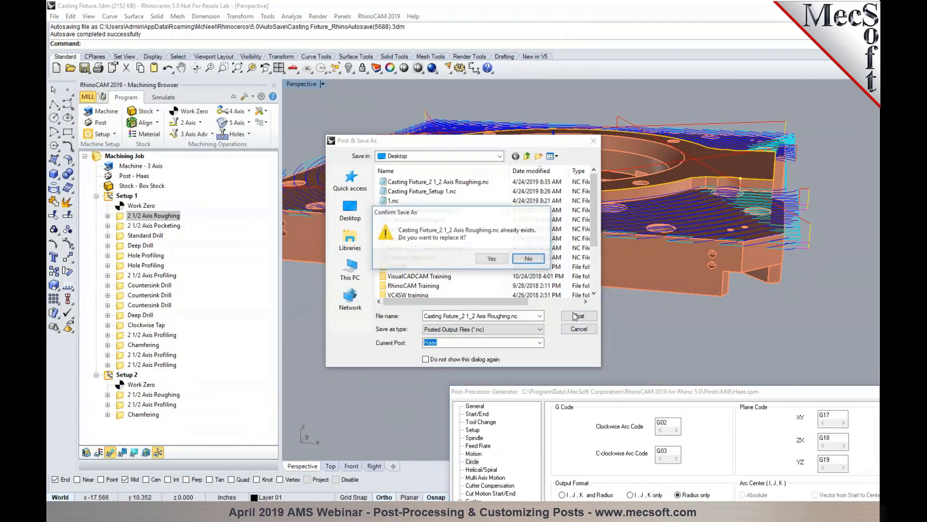
click(491, 258)
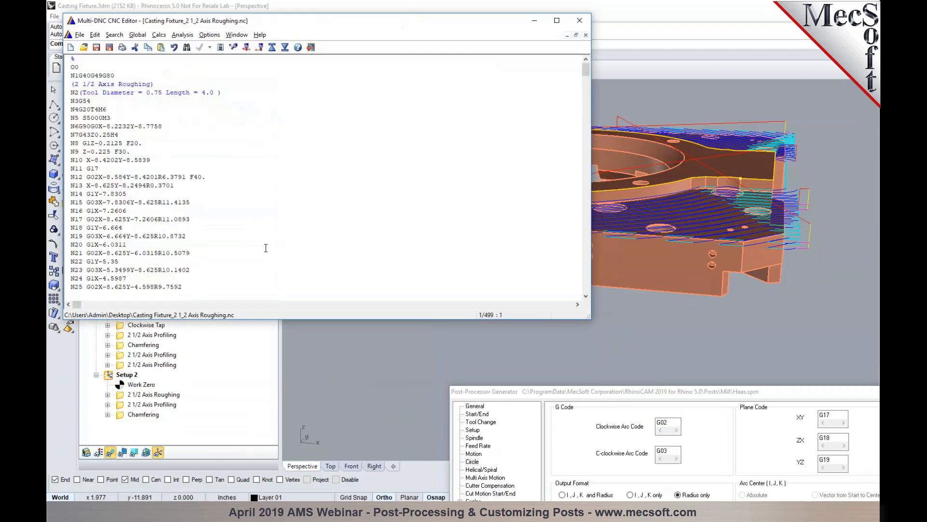
scroll(133, 220, down, 1)
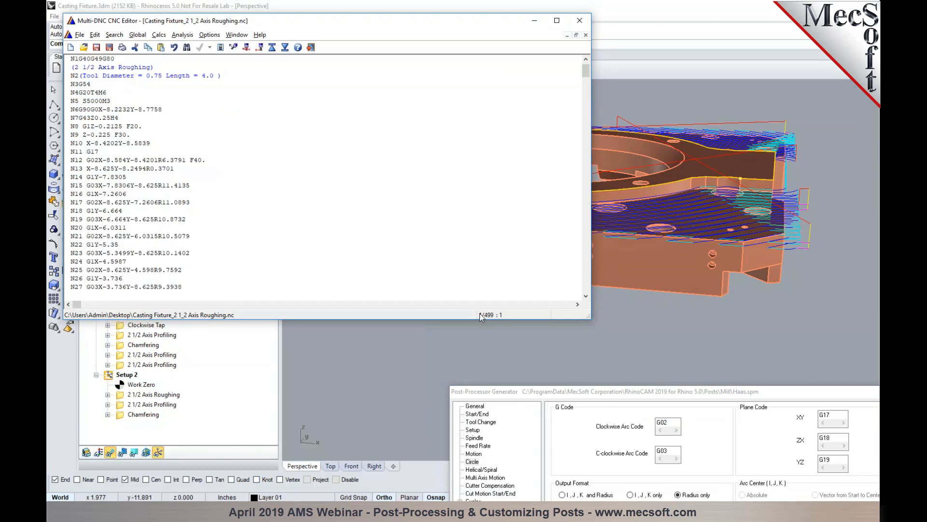
Switch the post's circle output format back to I, J, K only, save the post and close the posted code.
drag(534, 391, 470, 133)
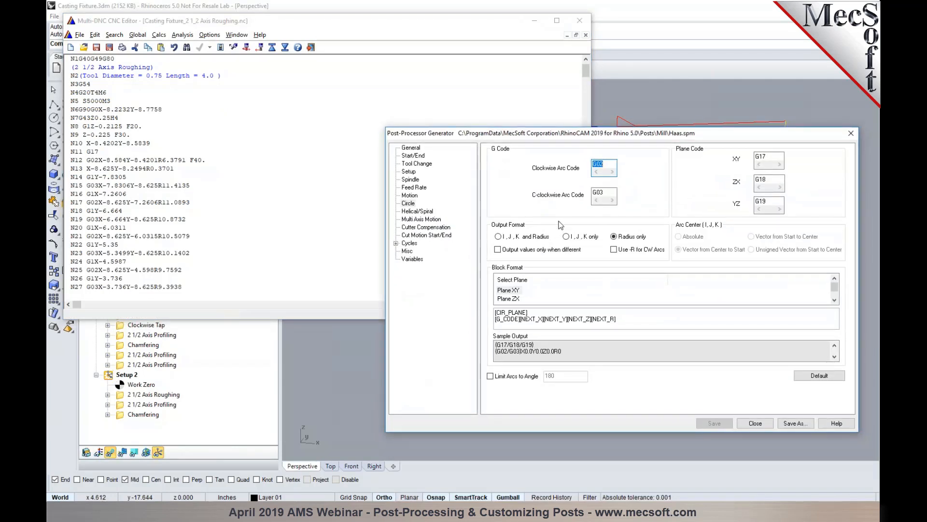
click(566, 236)
click(714, 423)
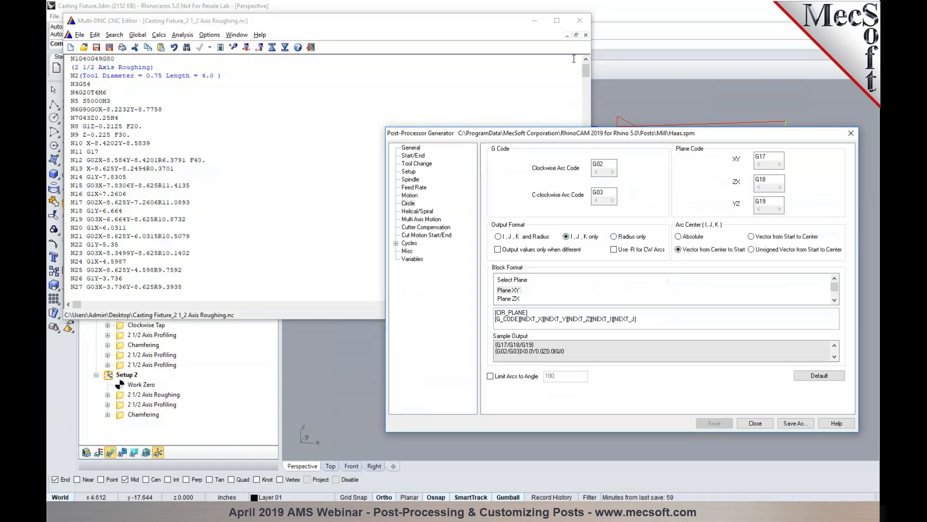
click(580, 21)
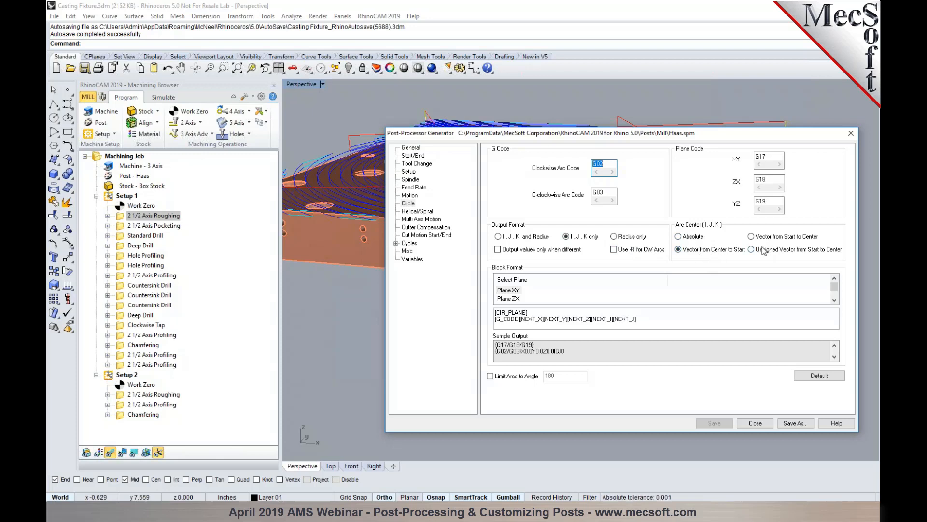
Display the Plane ZX block format in the post's Circle settings and look over the available planes.
drag(621, 134, 609, 114)
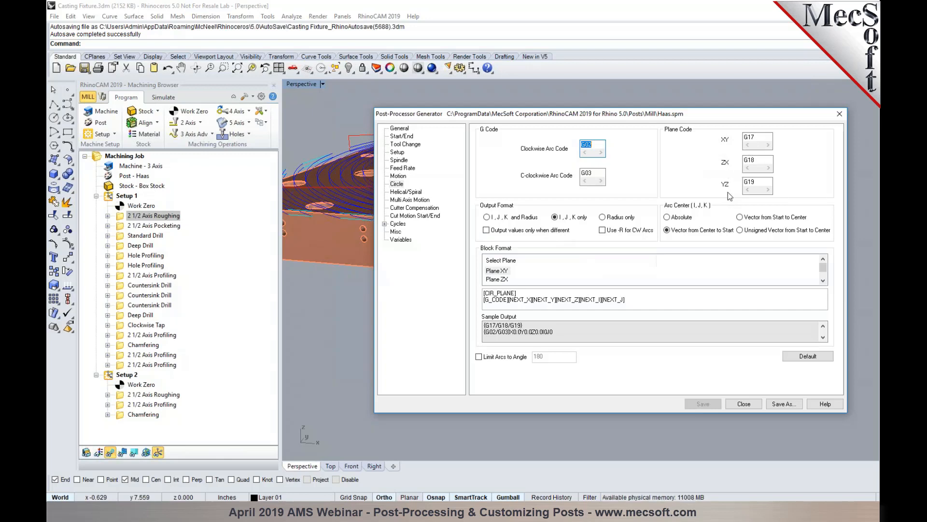
click(500, 280)
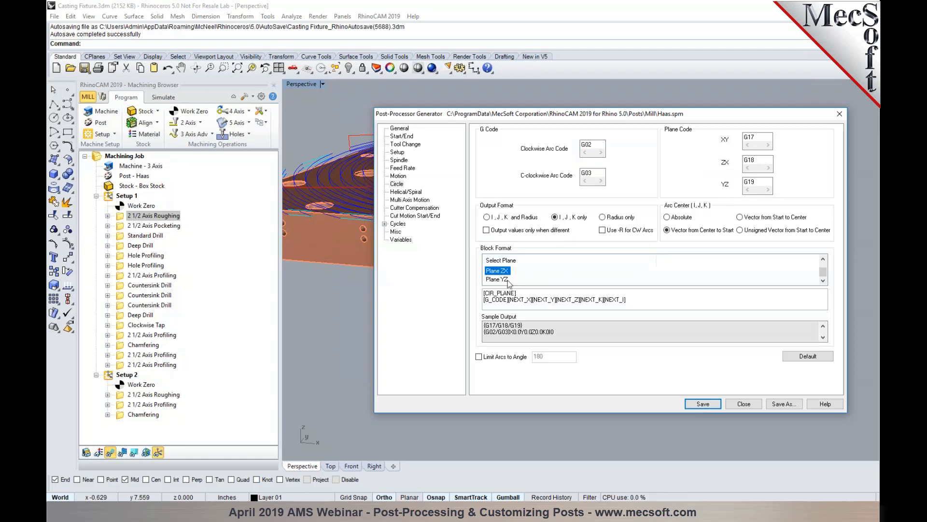
scroll(512, 277, up, 1)
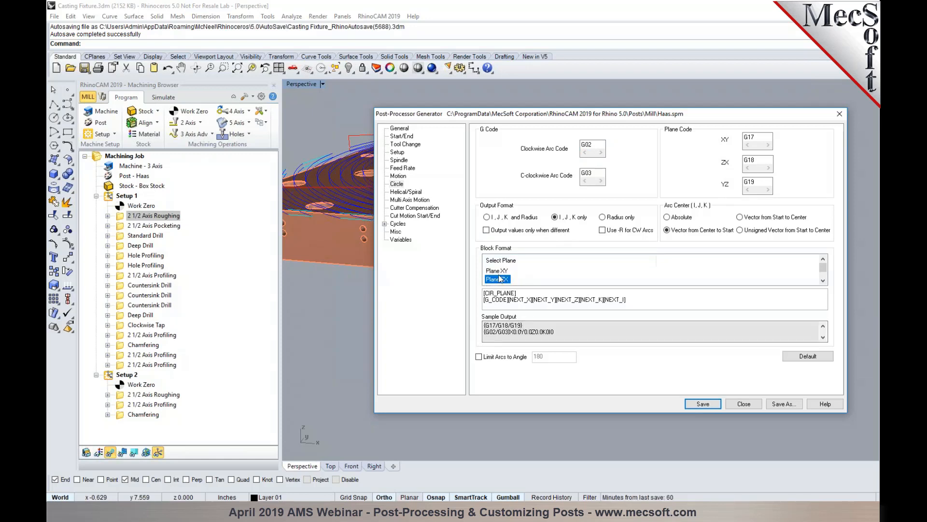
Set the toolpath arc fitting maximum arc radius to 100 in the Machining preferences and regenerate Setup 1's 2 1/2 Axis Roughing operation.
click(262, 97)
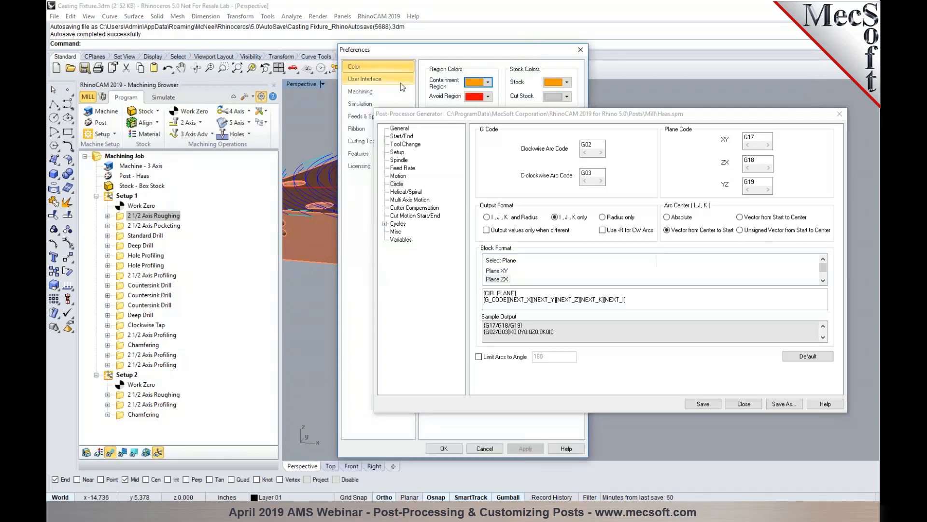
drag(407, 49, 166, 34)
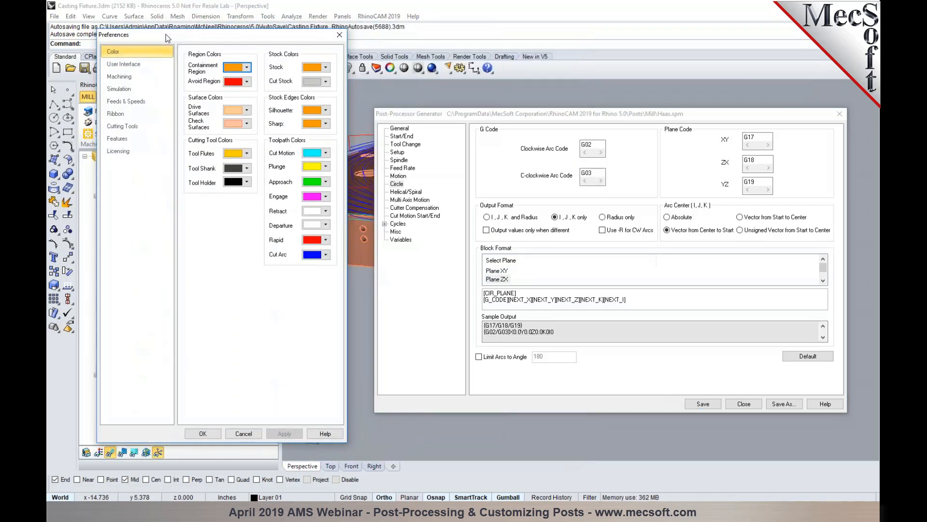
click(144, 77)
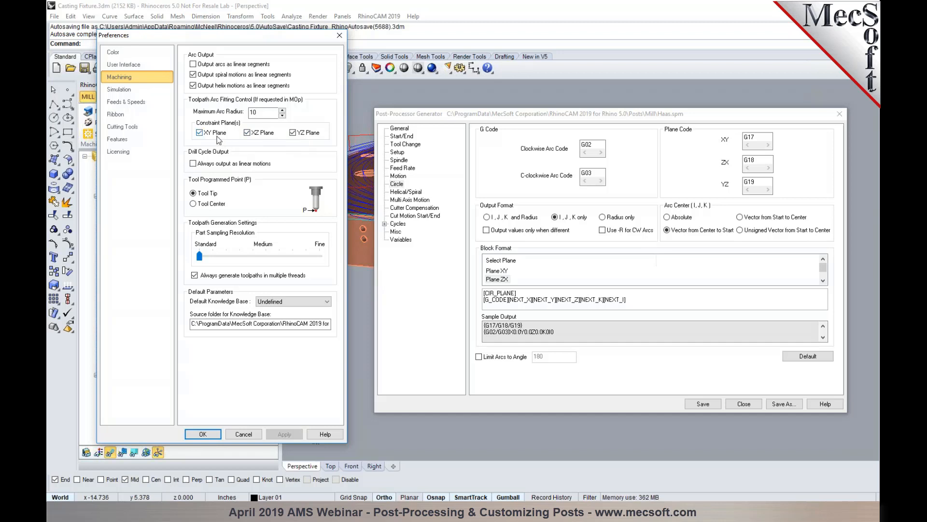
click(268, 114)
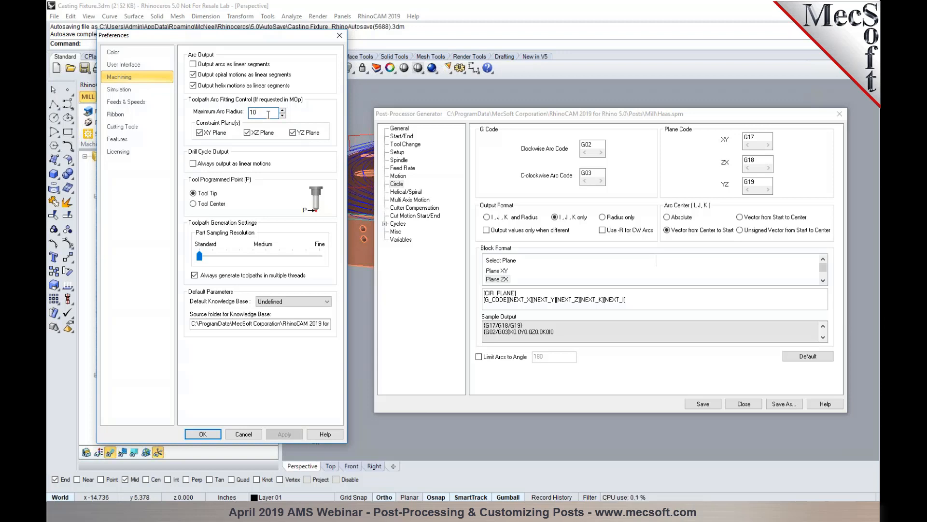
drag(428, 120, 469, 181)
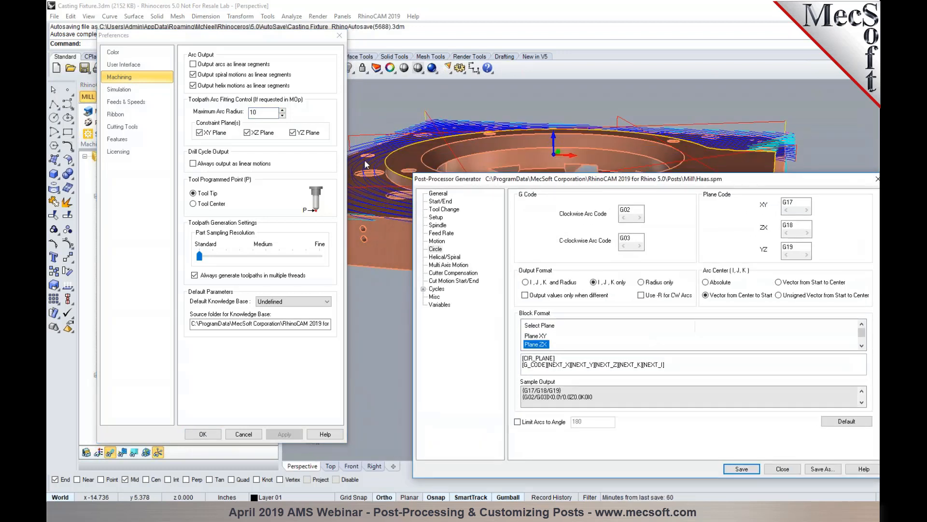
click(264, 114)
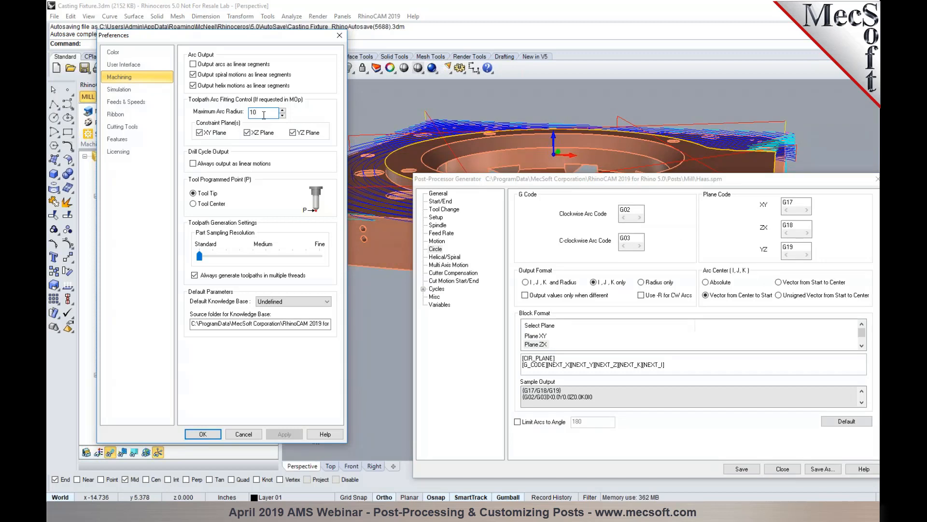
text(0)
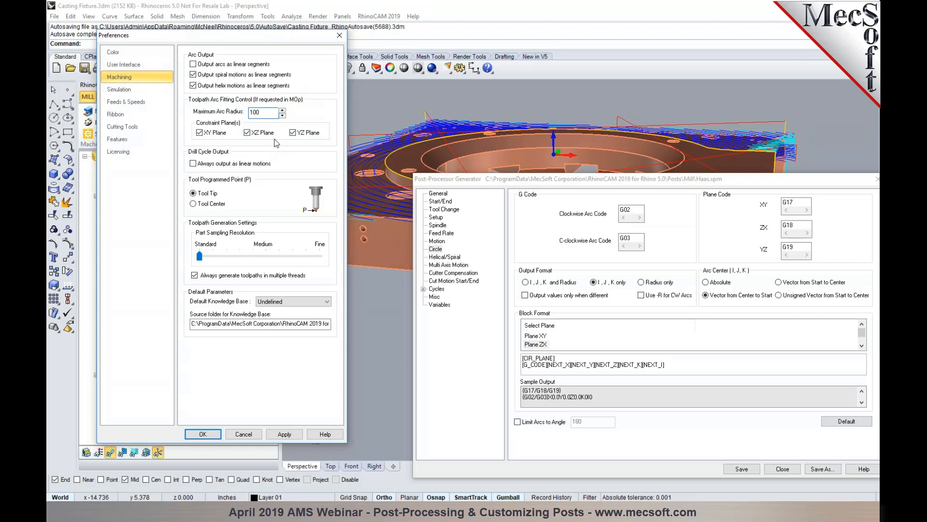
click(283, 435)
click(203, 434)
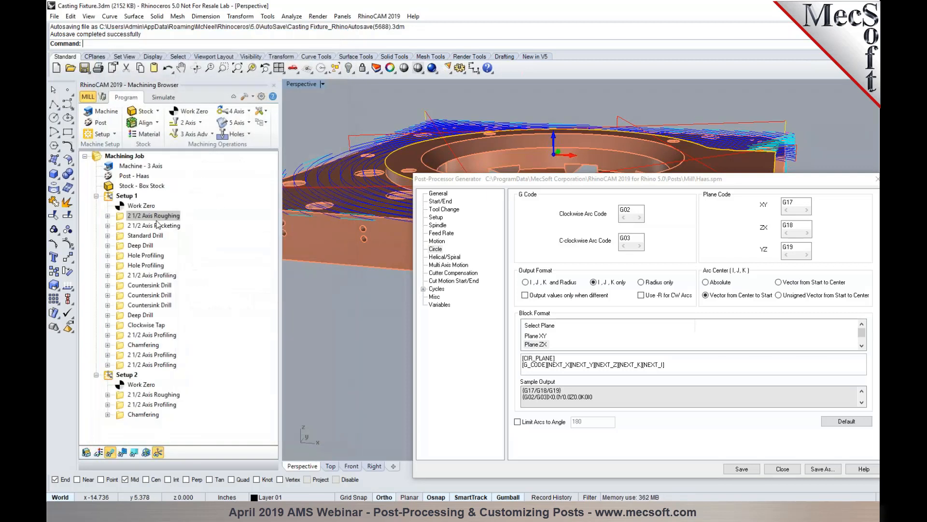
right_click(155, 218)
click(167, 227)
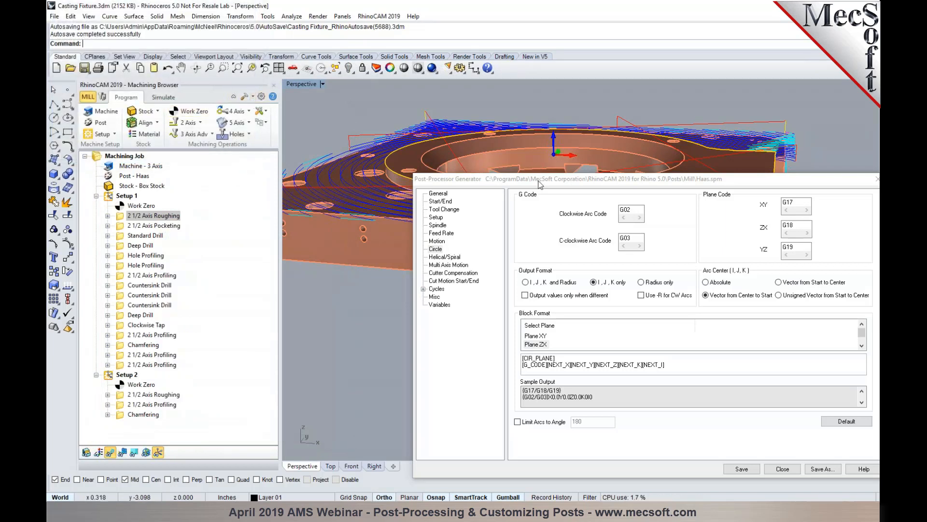
Compare the post's Helical/Spiral settings with its Circle settings, ending on the Helical/Spiral block format.
drag(539, 179, 478, 125)
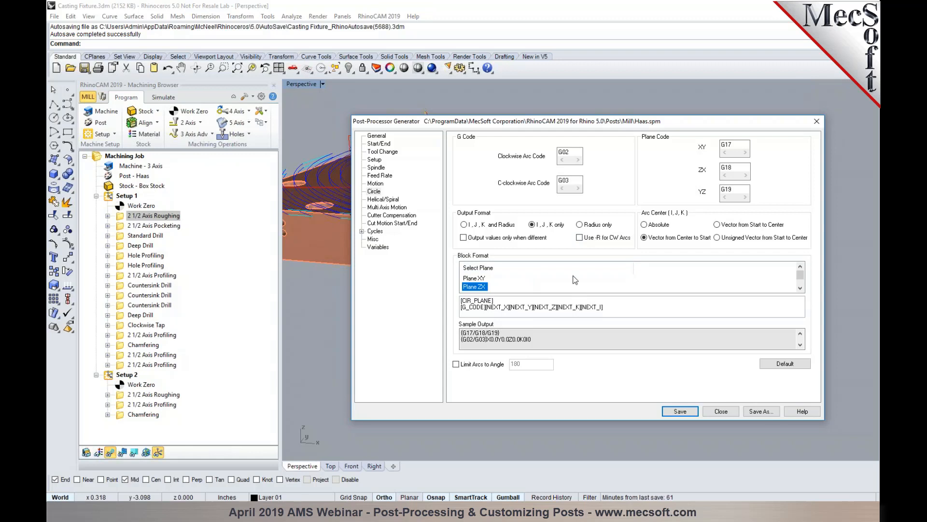
click(385, 200)
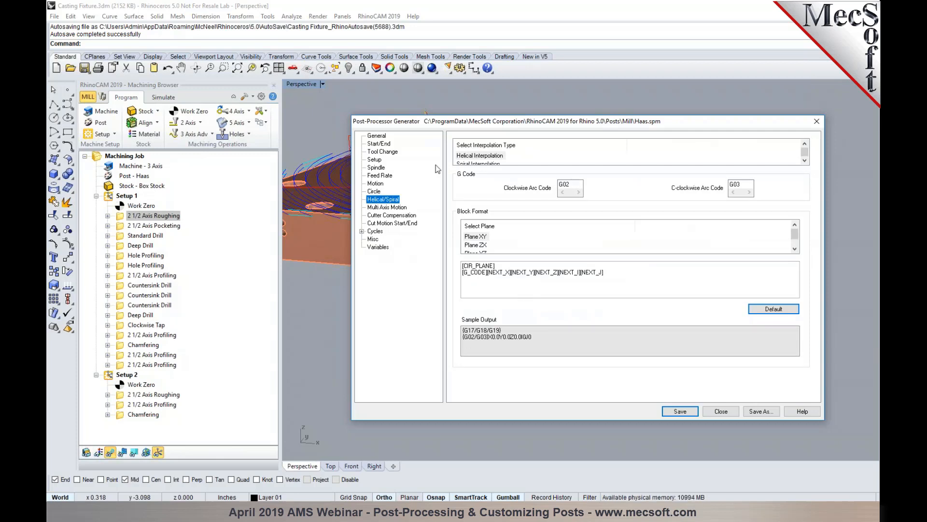
click(374, 191)
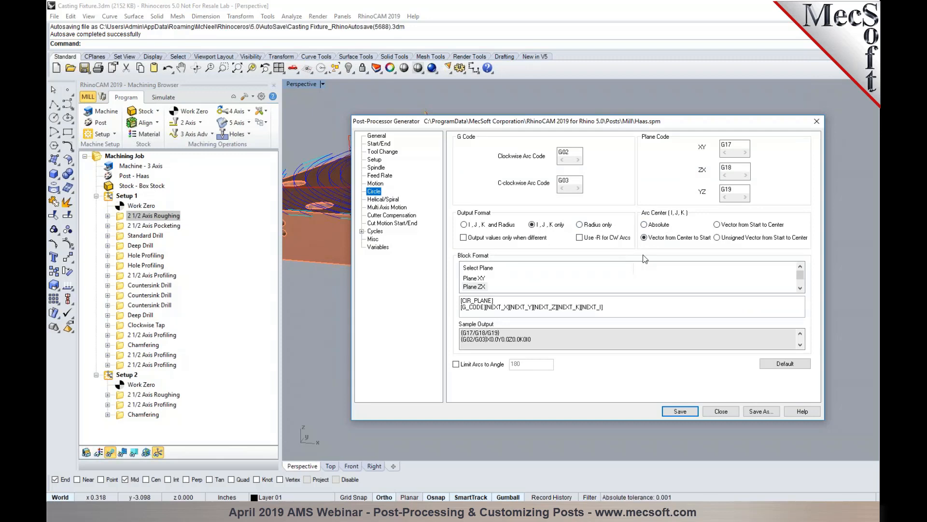
click(383, 199)
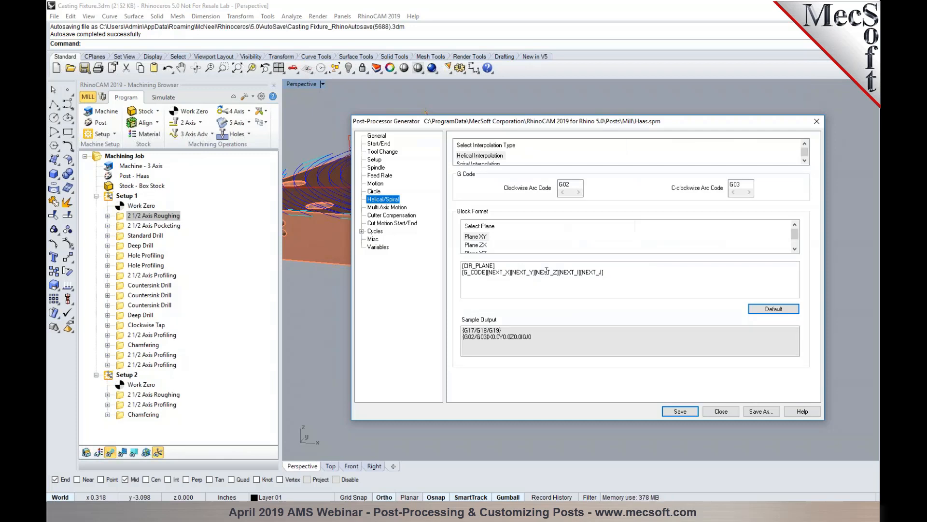
In the RhinoCAM machining preferences, turn off outputting helix motions as linear segments, checking the post's Helical/Spiral settings first.
click(261, 97)
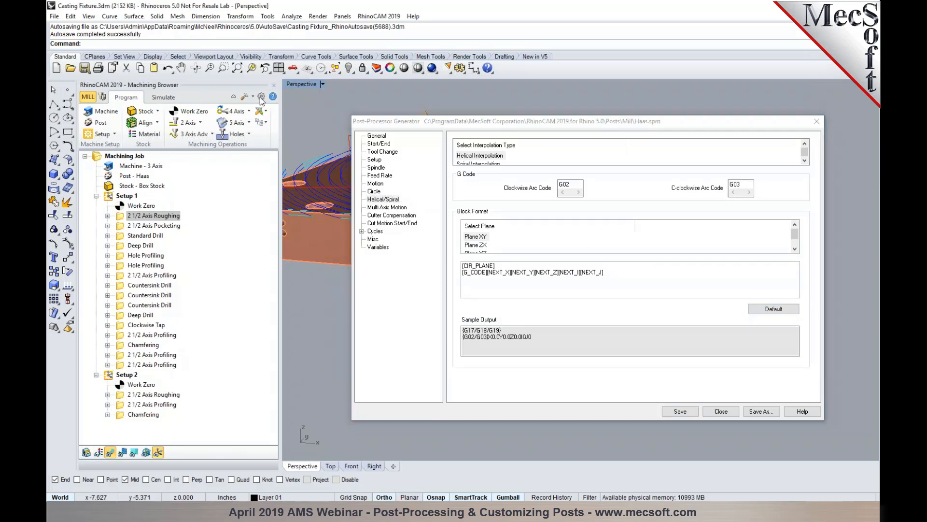
drag(378, 52, 147, 40)
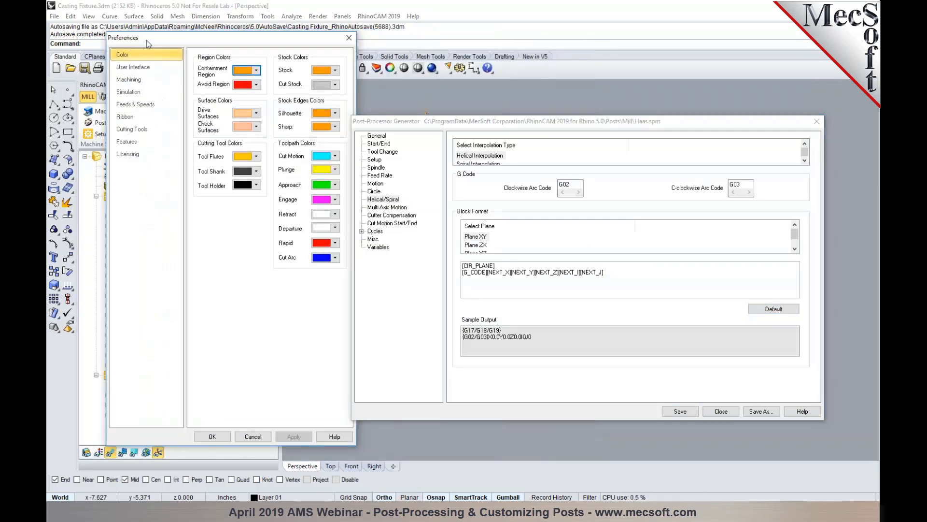
click(143, 82)
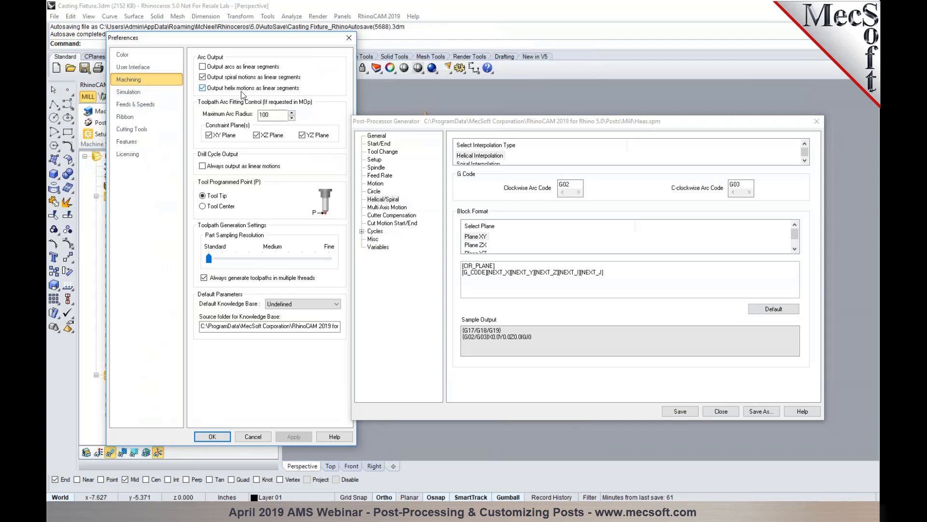
click(380, 184)
click(389, 199)
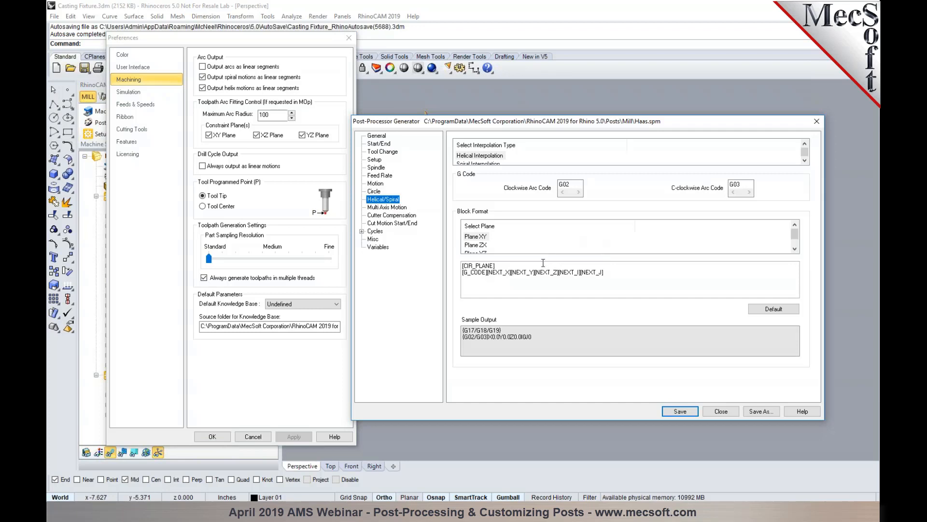
click(202, 88)
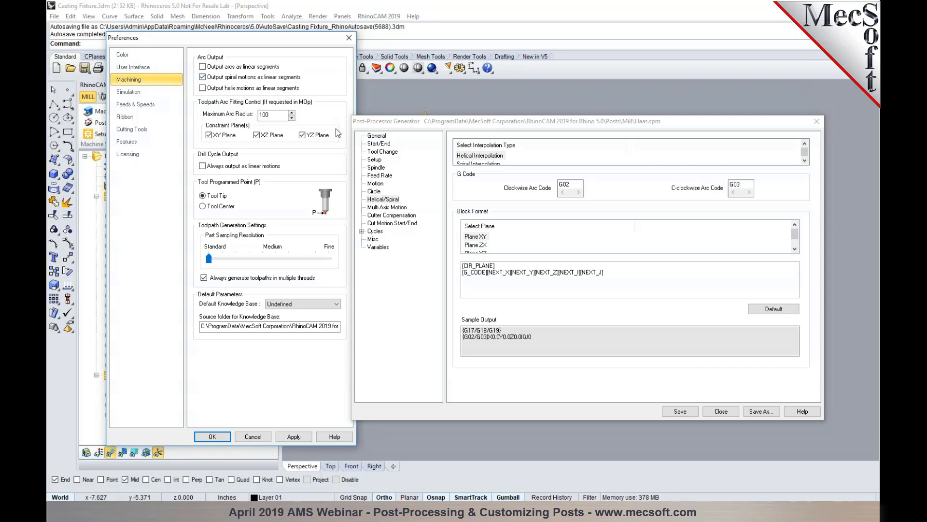
Compare the post's linear Motion block format with its Helical/Spiral block formats for both helical and spiral interpolation.
click(380, 185)
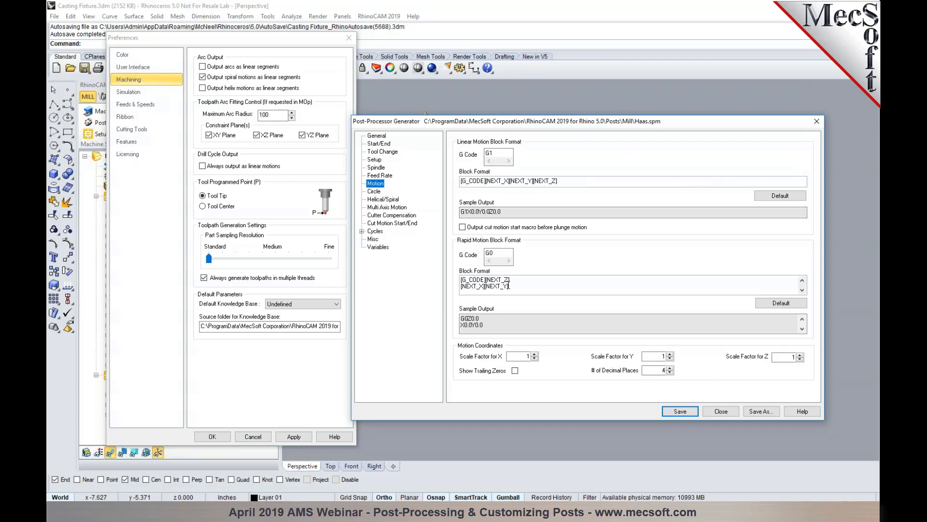
click(382, 199)
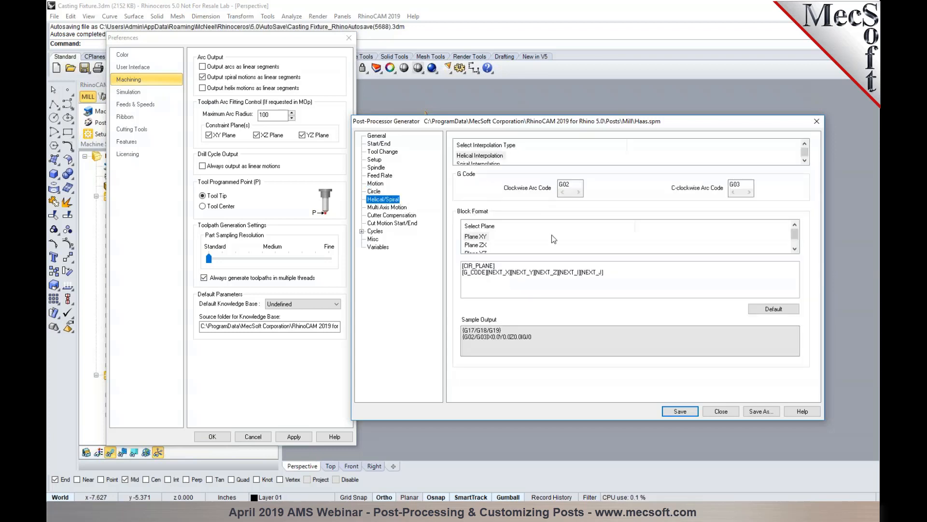
click(495, 164)
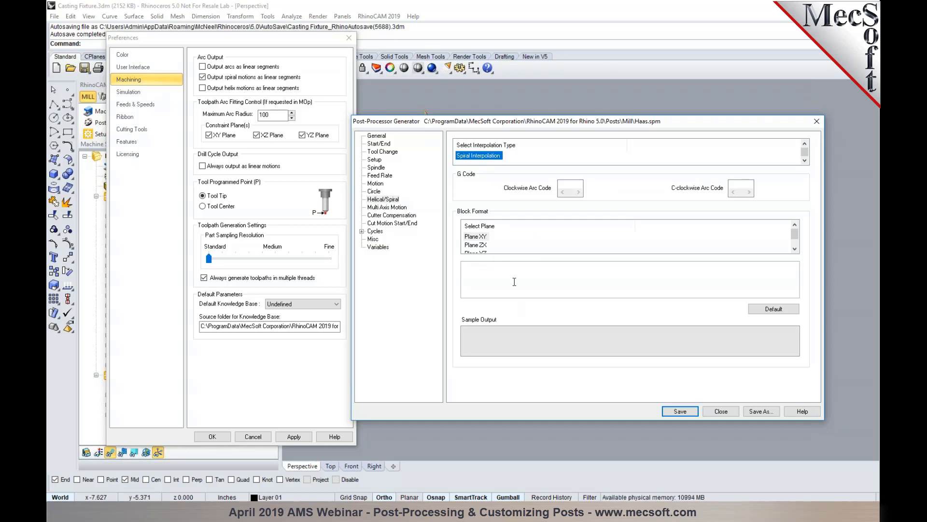
scroll(483, 160, up, 1)
click(481, 155)
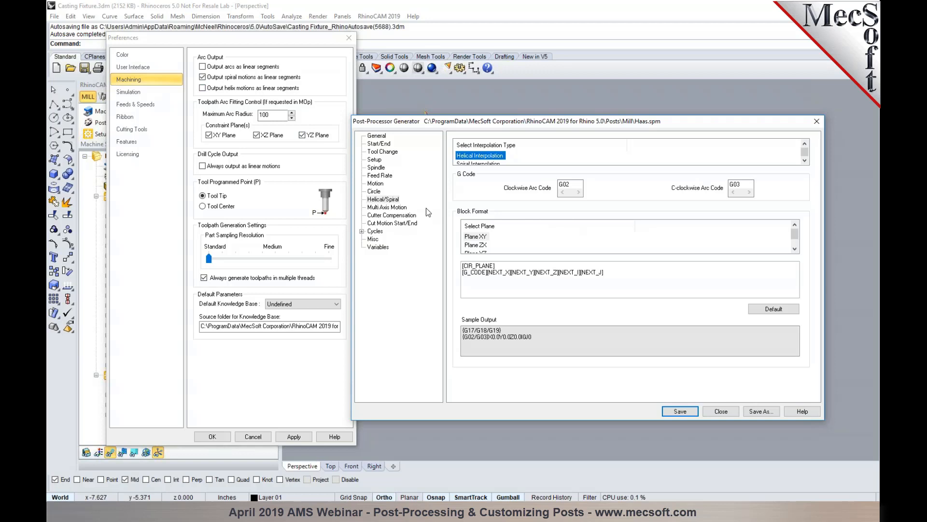
Examine the Haas post's Multi Axis Motion, Cutter Compensation and Cut Motion Start/End definitions.
click(407, 207)
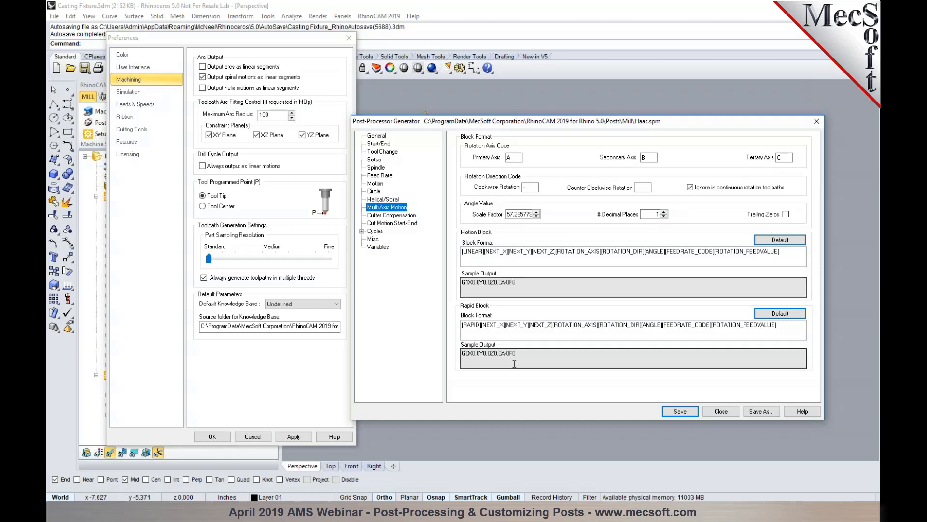
click(410, 215)
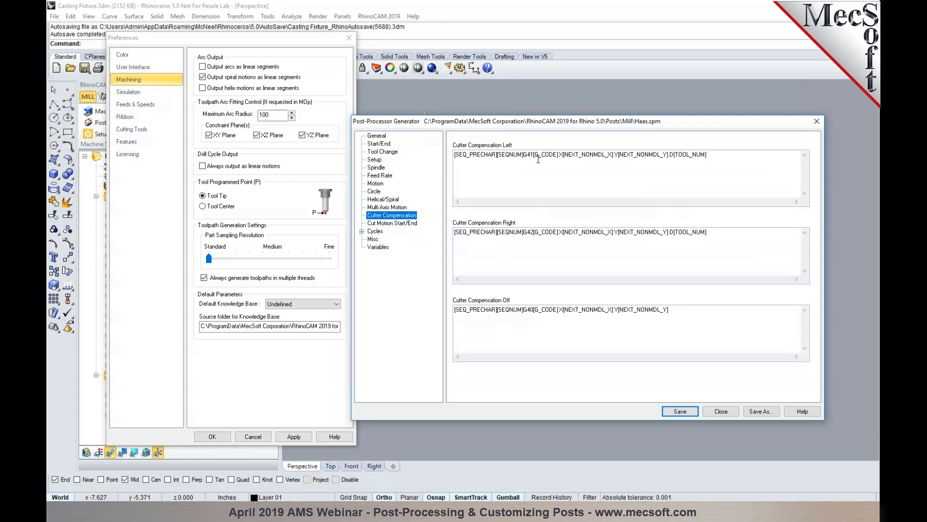
click(538, 157)
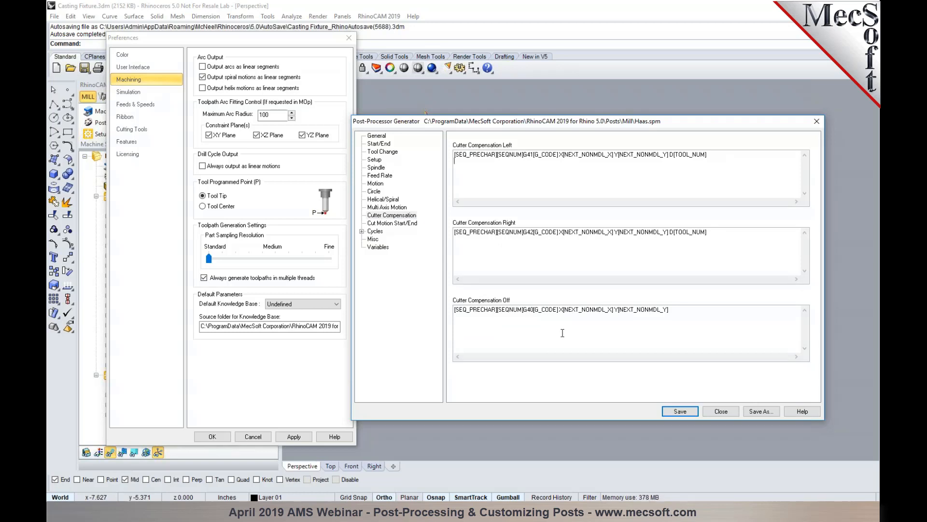
click(406, 223)
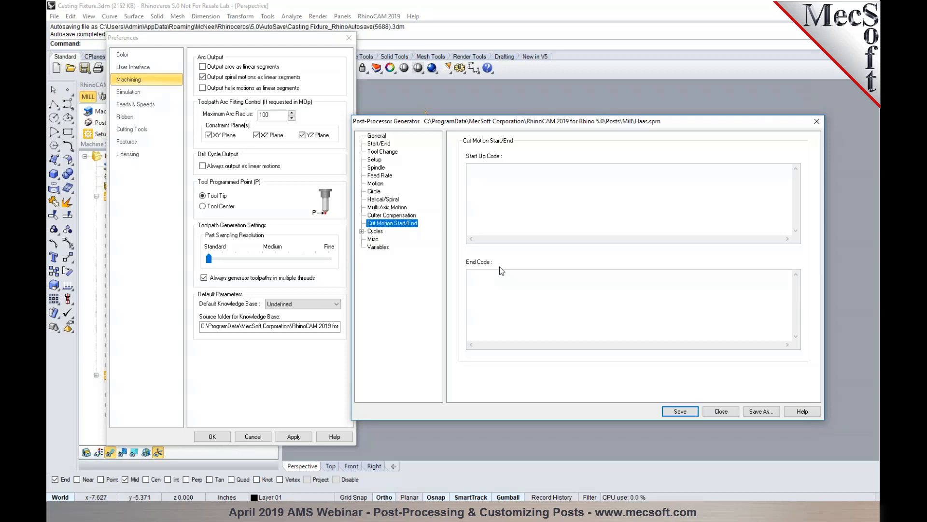
click(517, 313)
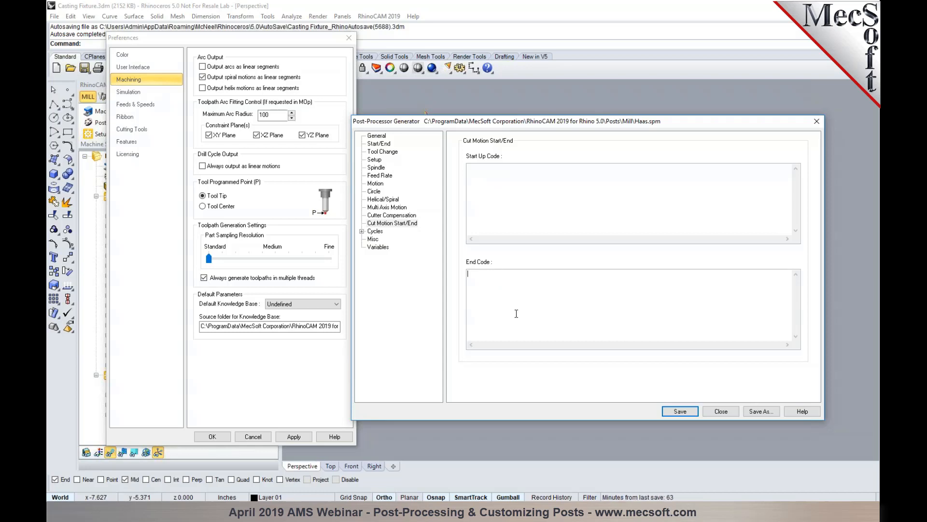
Review the post's hole-making cycle definitions, including Standard Drill, Standard Drill with Dwell On, Break Chip and Tap (Clockwise).
click(375, 231)
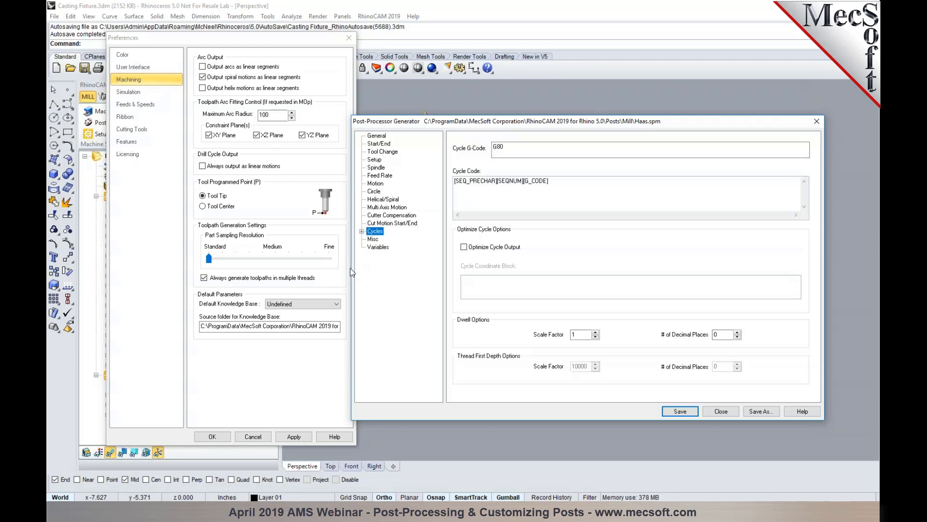
click(362, 231)
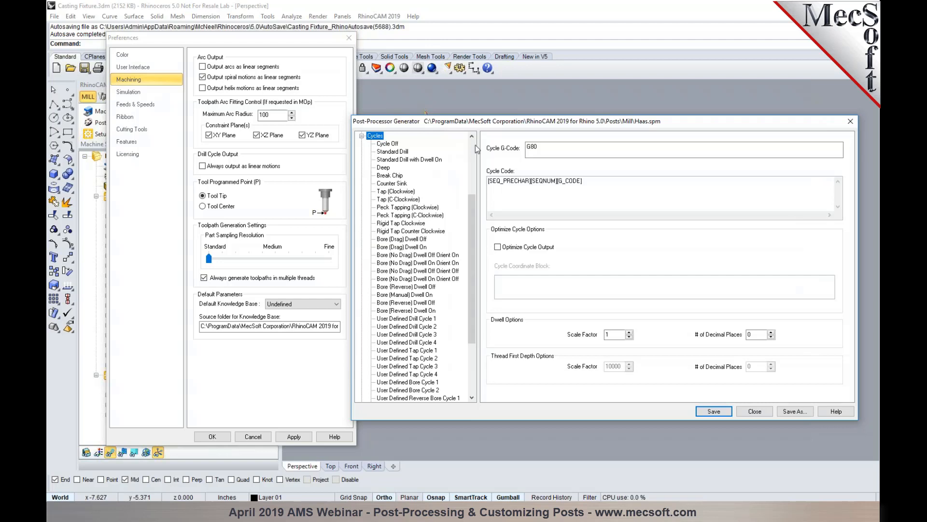
drag(475, 124, 494, 87)
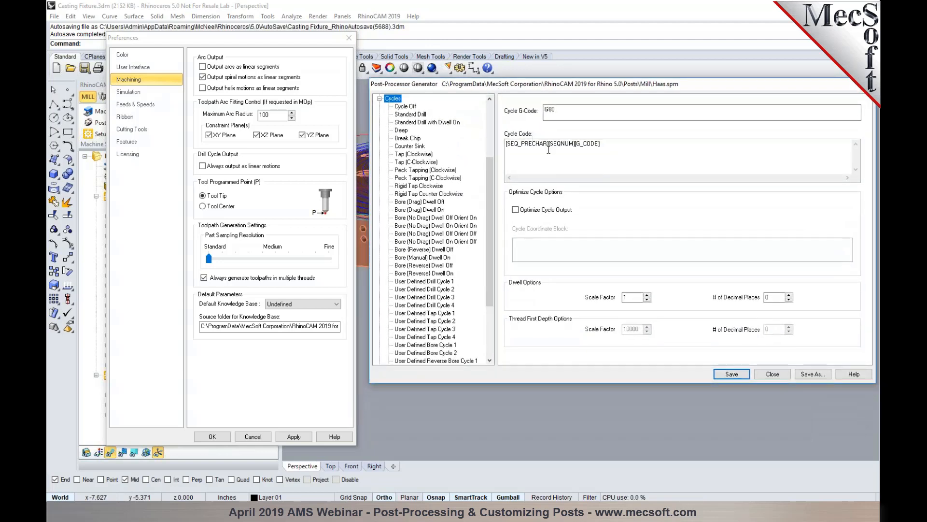
click(414, 115)
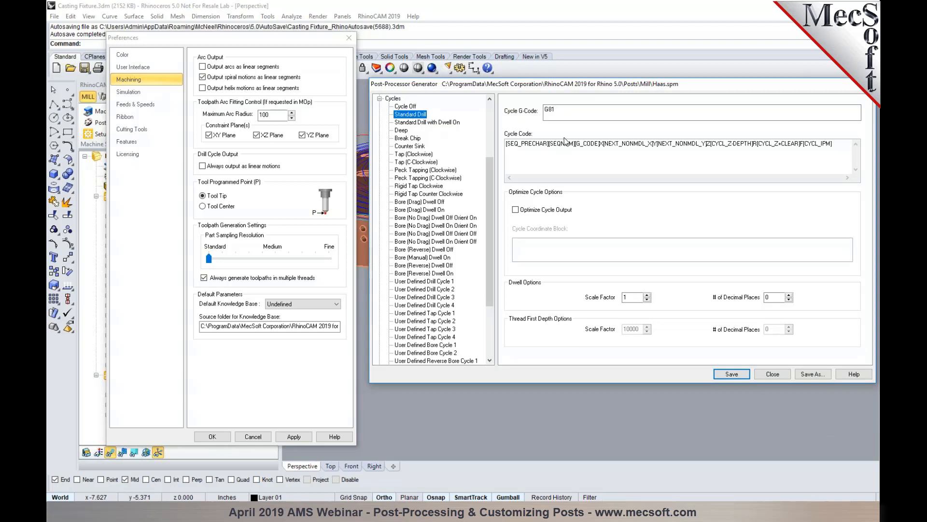
click(428, 122)
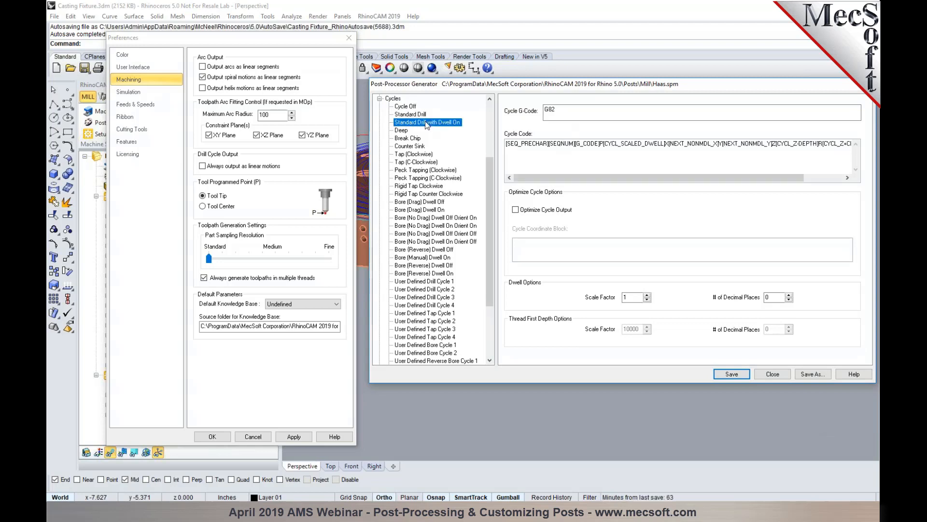
click(406, 140)
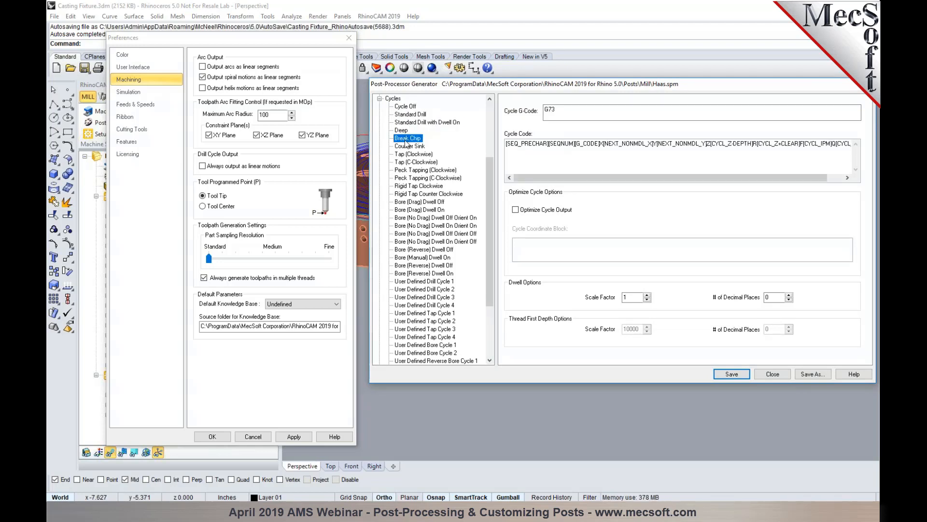
click(407, 154)
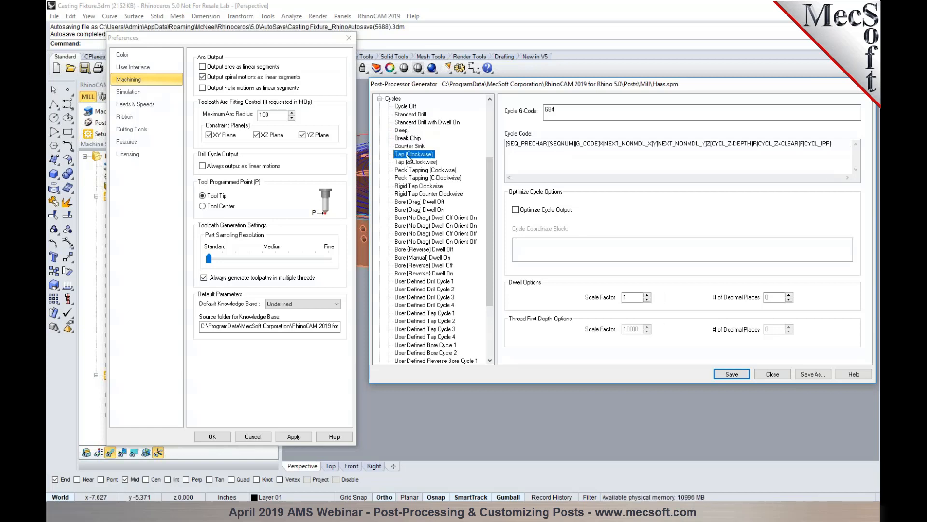
scroll(407, 126, down, 2)
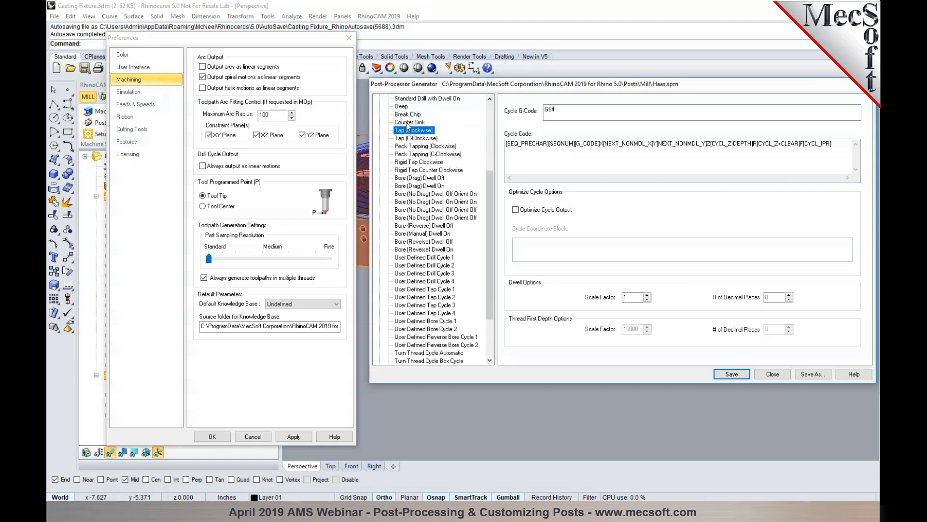
scroll(407, 125, down, 2)
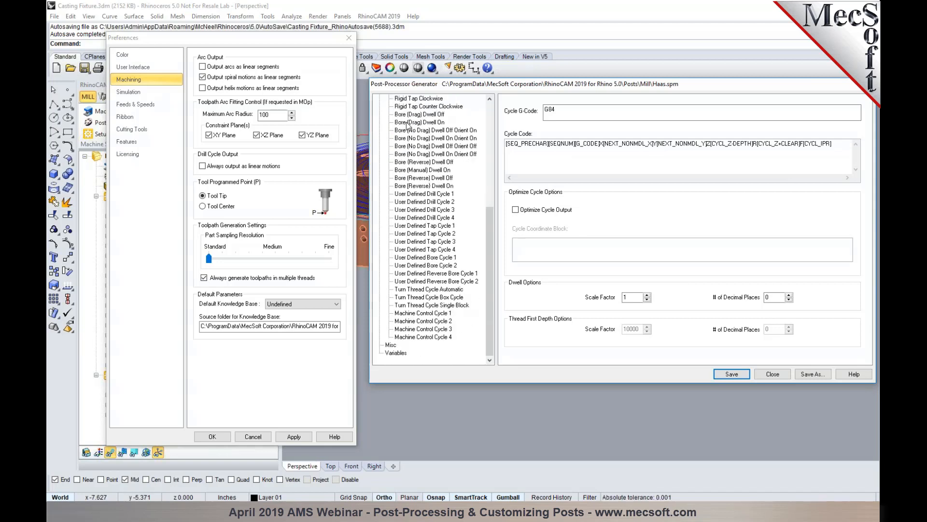
scroll(409, 126, up, 5)
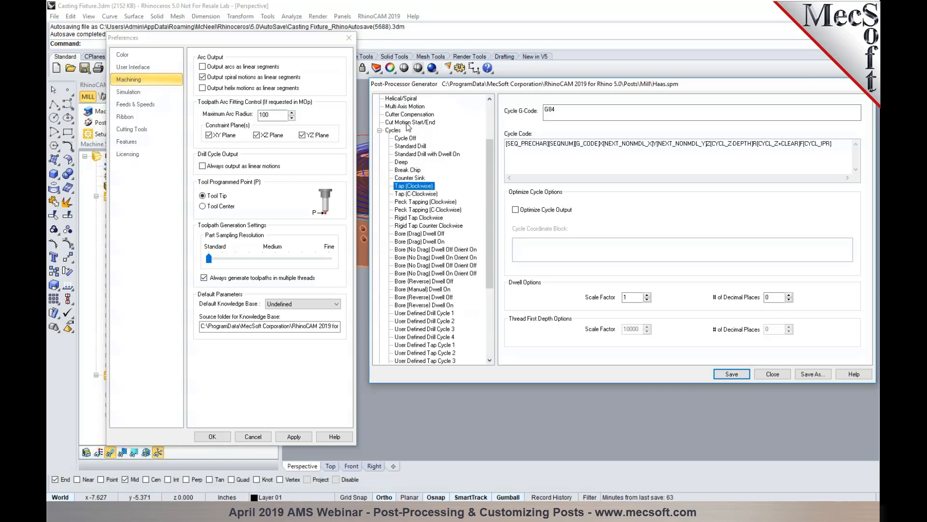
scroll(408, 127, up, 2)
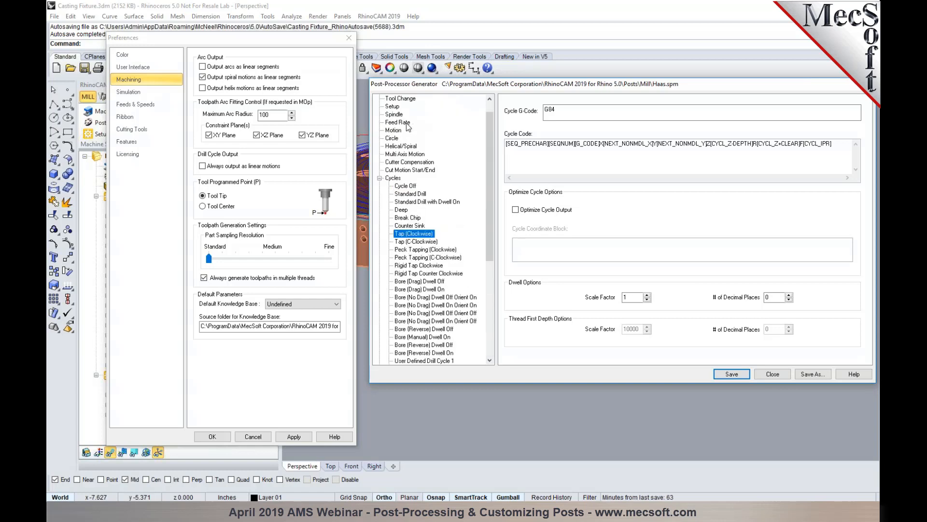
Try always outputting drill cycles as linear motions, compare the Motion and Standard Drill blocks, and turn the option back off.
click(414, 194)
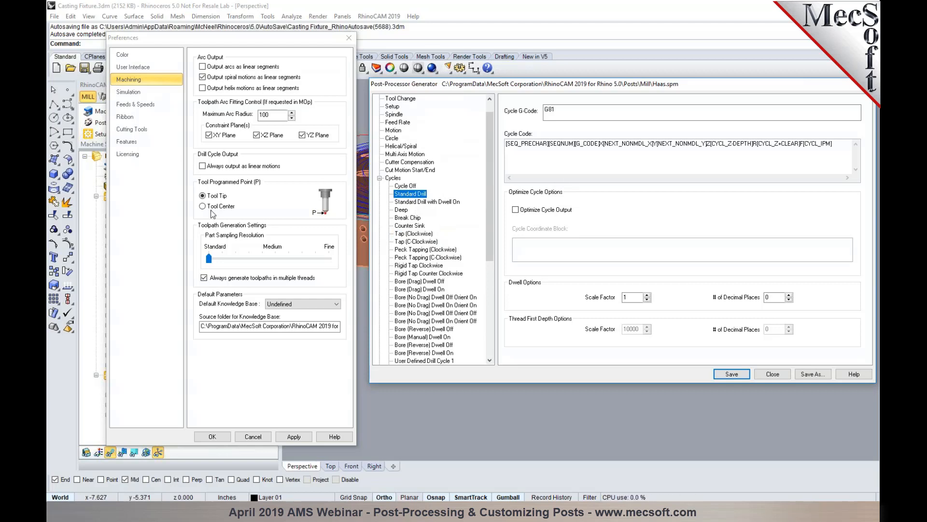
click(202, 166)
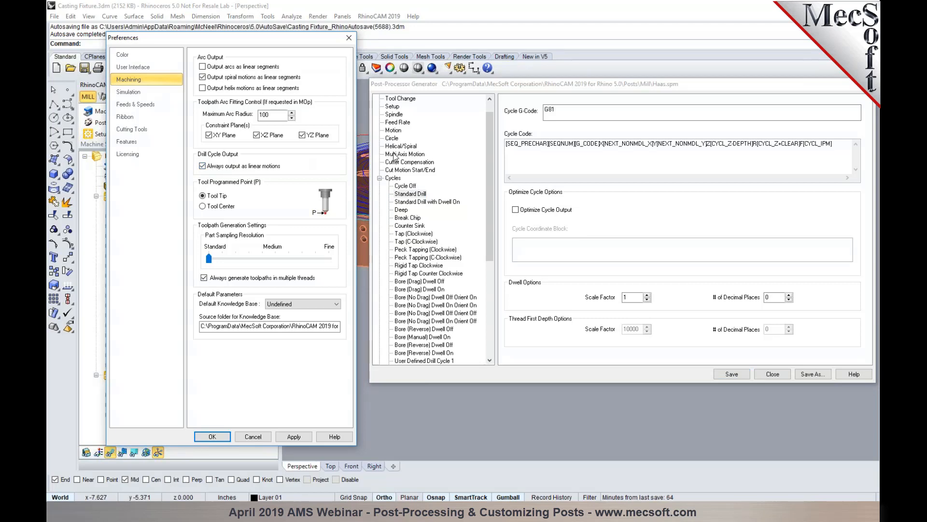
scroll(394, 156, up, 1)
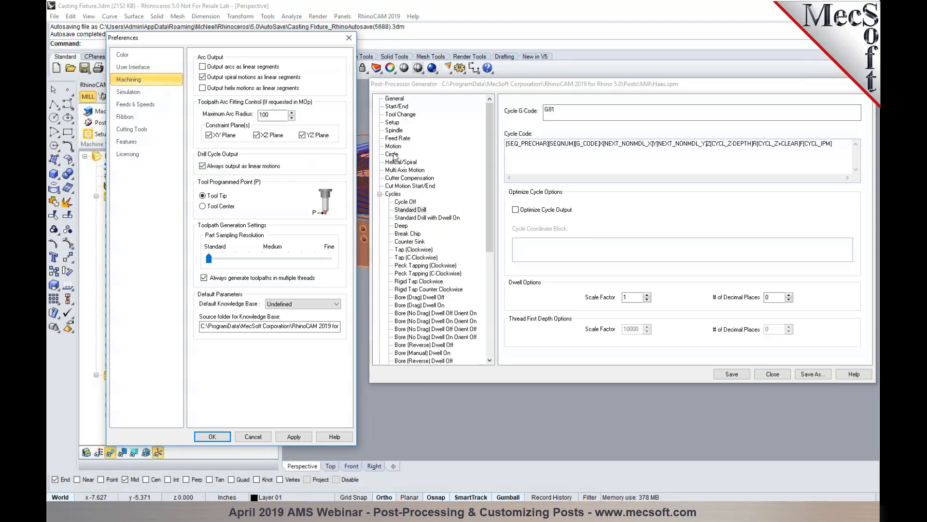
click(393, 146)
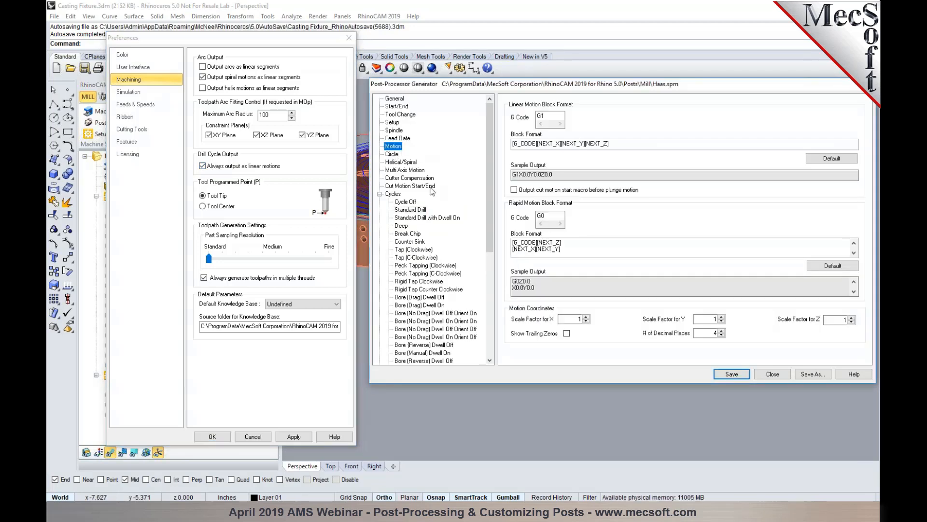
click(402, 211)
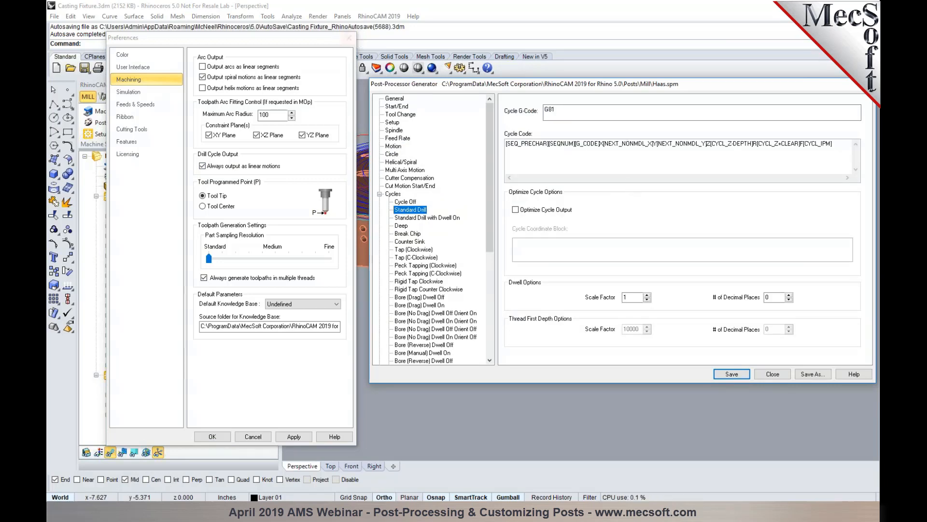
click(228, 167)
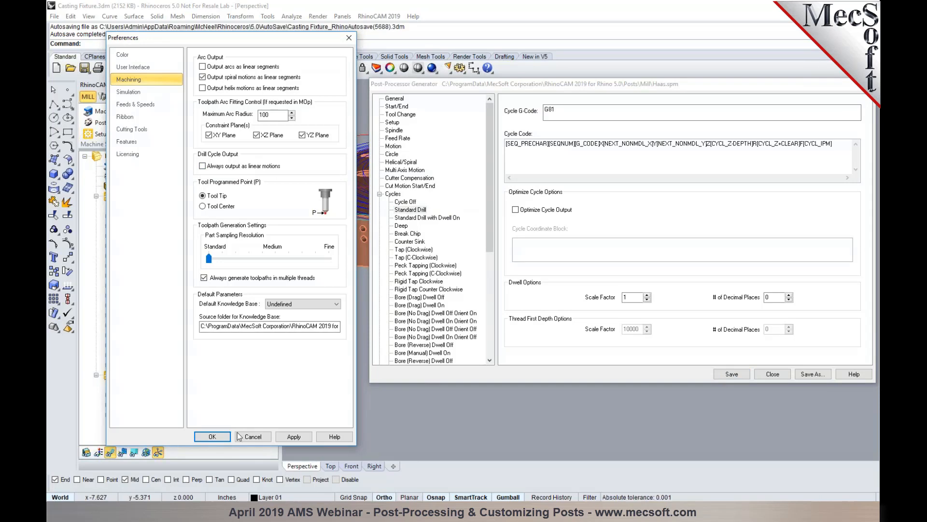
Accept the machining preference changes and close the Preferences dialog.
click(212, 436)
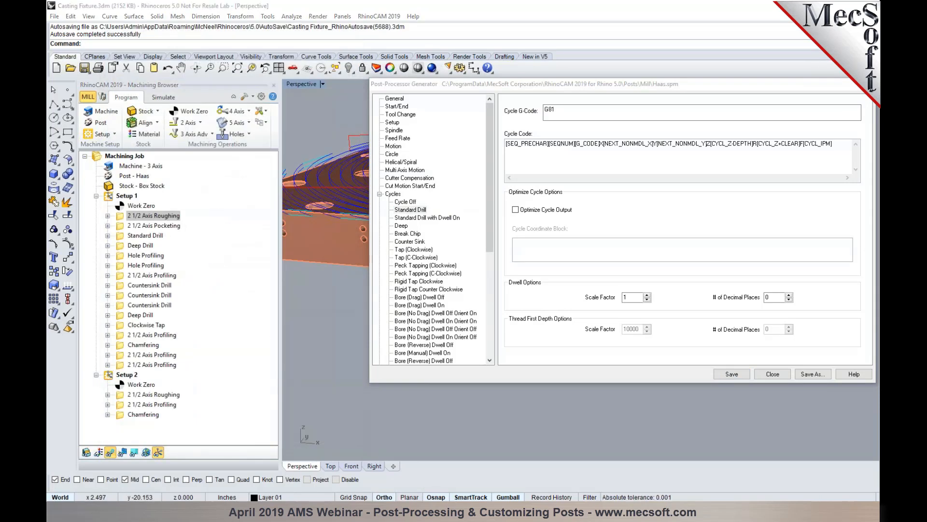
Switch to the Multi-DNC CNC Editor and examine the G81 cycle lines of the Standard Drill operation in Casting Fixture_Setup 1.nc.
mouse_move(494, 495)
click(546, 483)
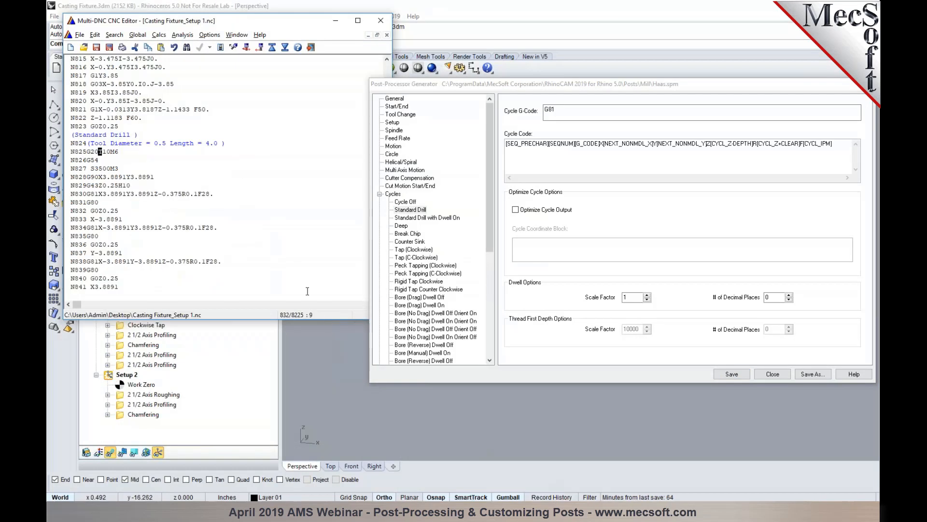
scroll(242, 254, down, 2)
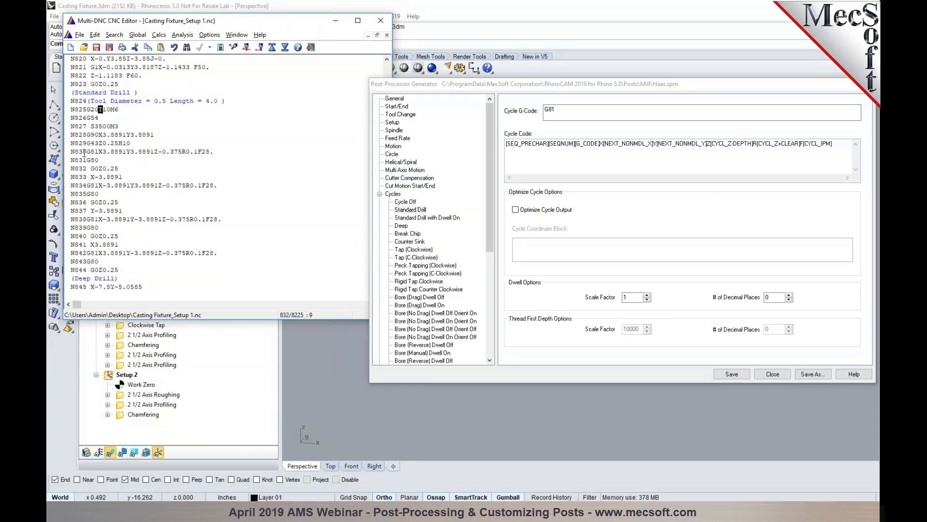
drag(86, 152, 139, 152)
click(115, 186)
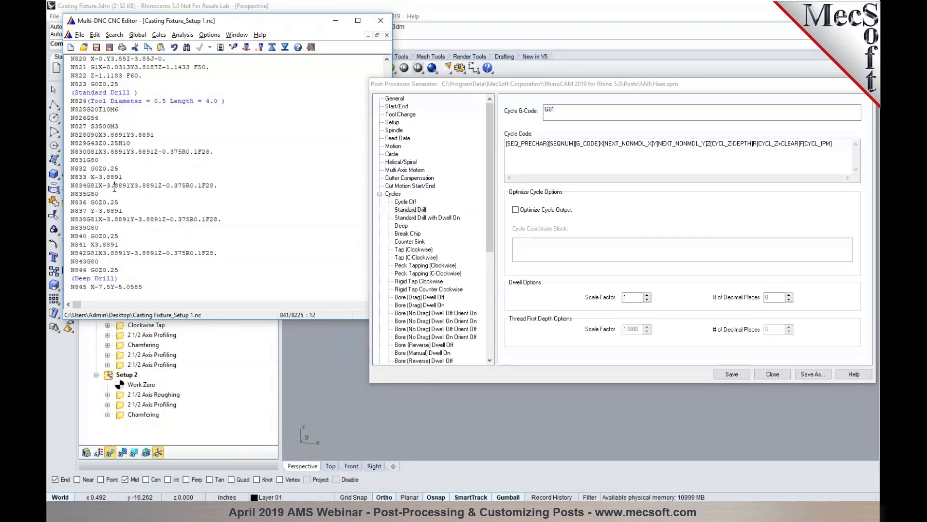
Examine the G83 cycle lines of the Deep Drill operation in the posted NC file.
scroll(114, 188, down, 2)
scroll(115, 188, down, 2)
drag(92, 170, 179, 179)
click(177, 196)
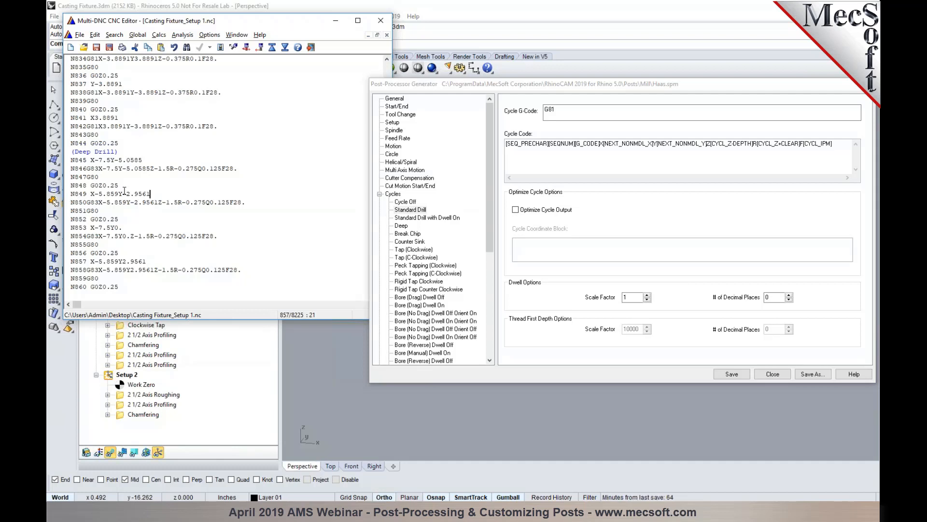
Review the post's Misc coolant and work offset codes and its Start/End and Tool Change macros.
drag(504, 86, 470, 88)
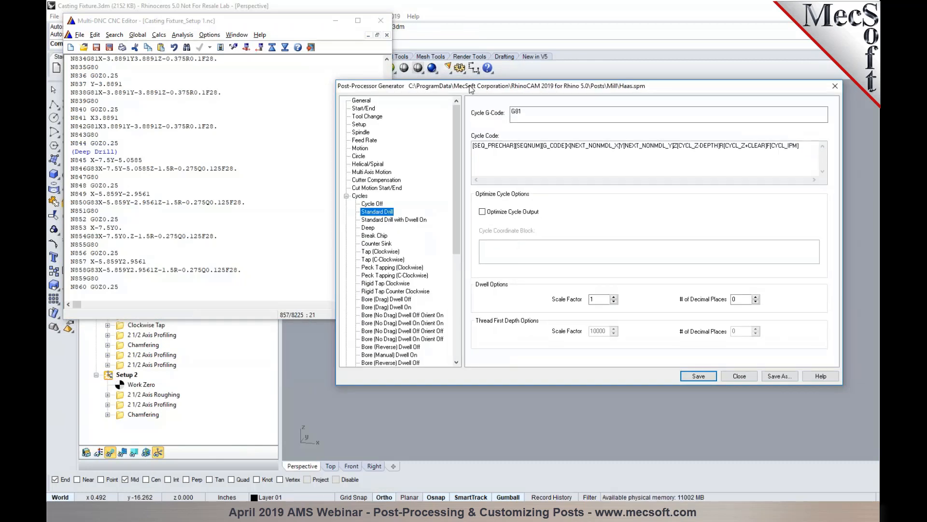
drag(457, 223, 454, 343)
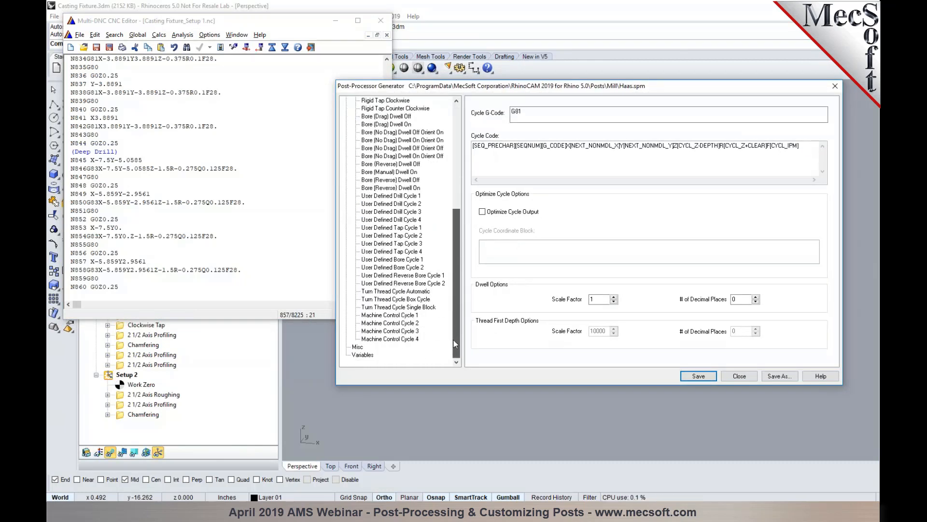
click(359, 347)
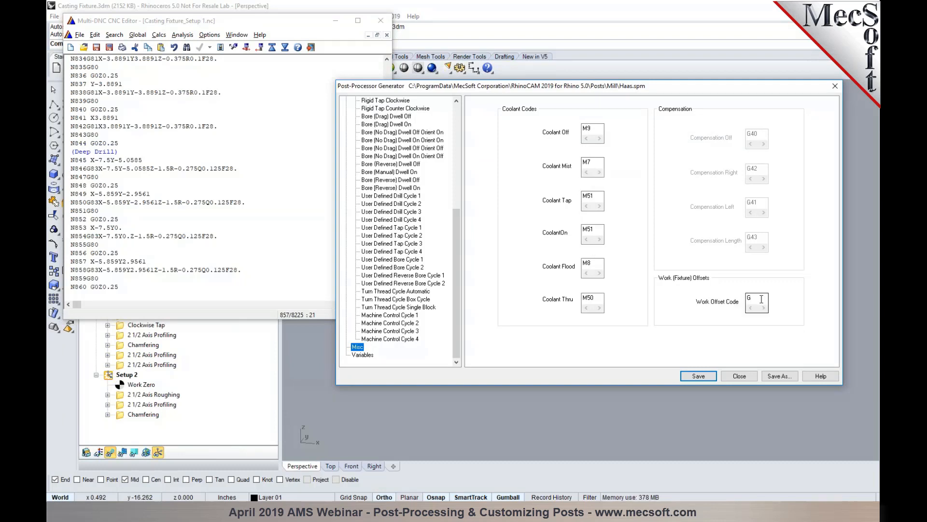
drag(456, 252, 466, 126)
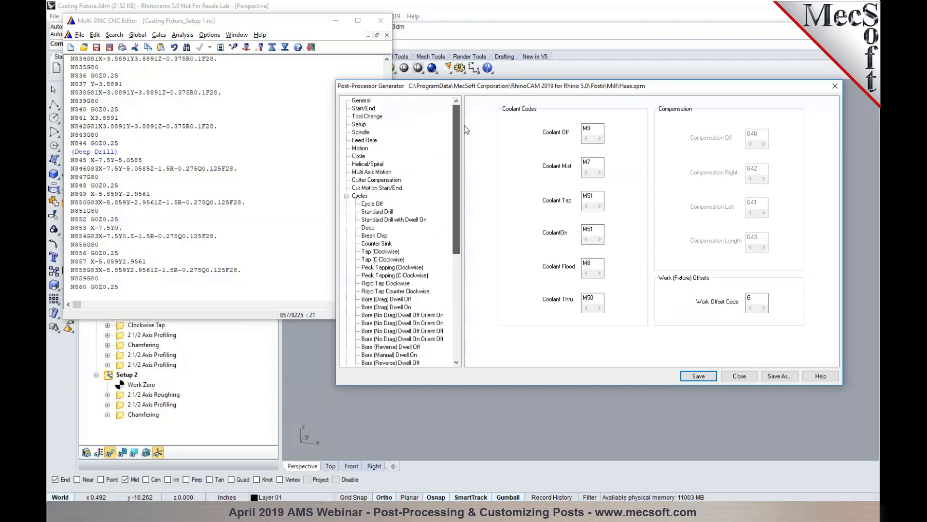
click(364, 109)
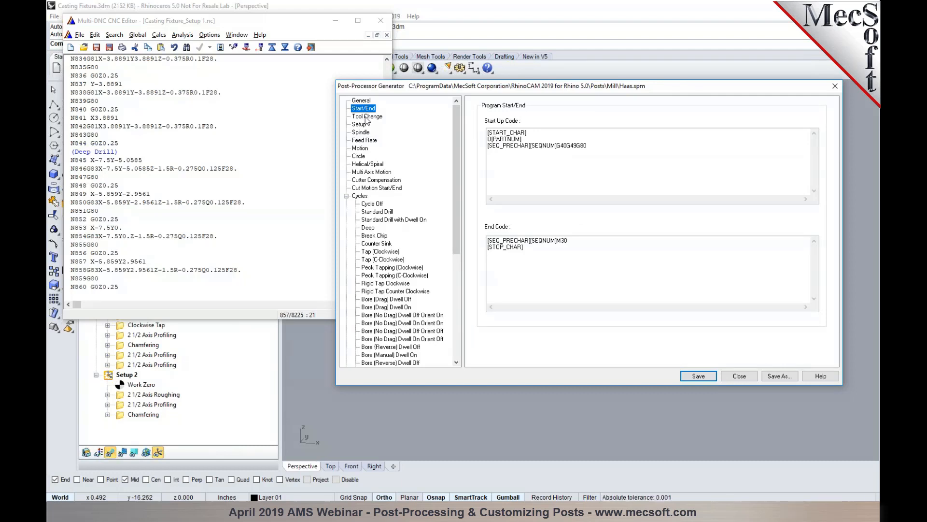
click(366, 118)
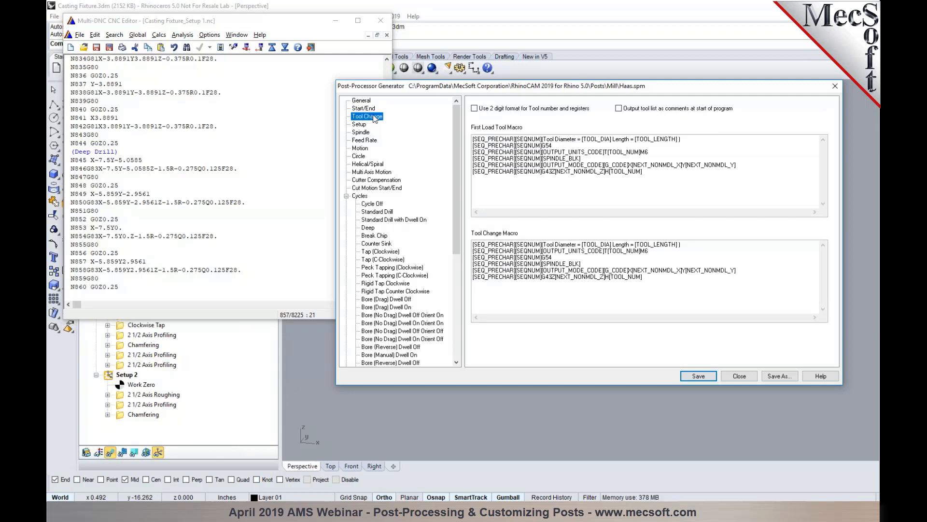
Compare the opening lines of the posted NC file with the post's Start Up Code.
drag(494, 90, 544, 110)
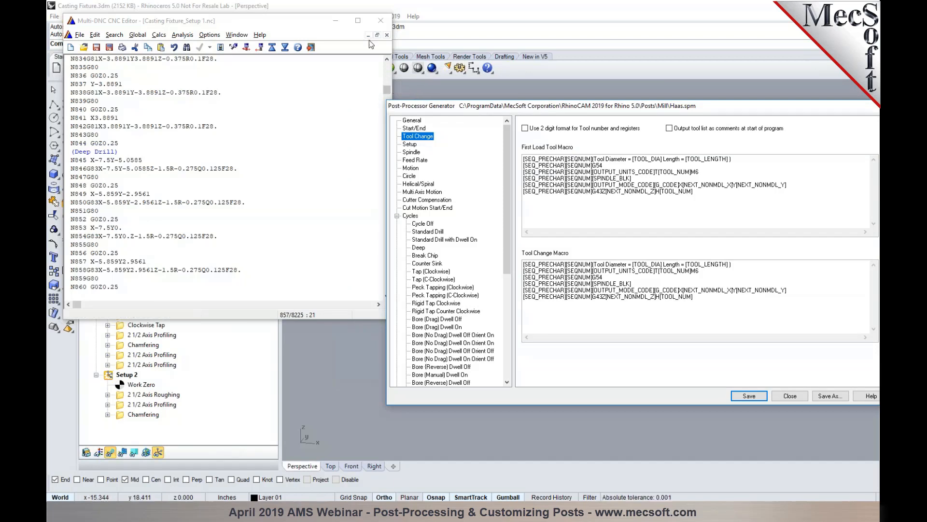
drag(387, 89, 387, 62)
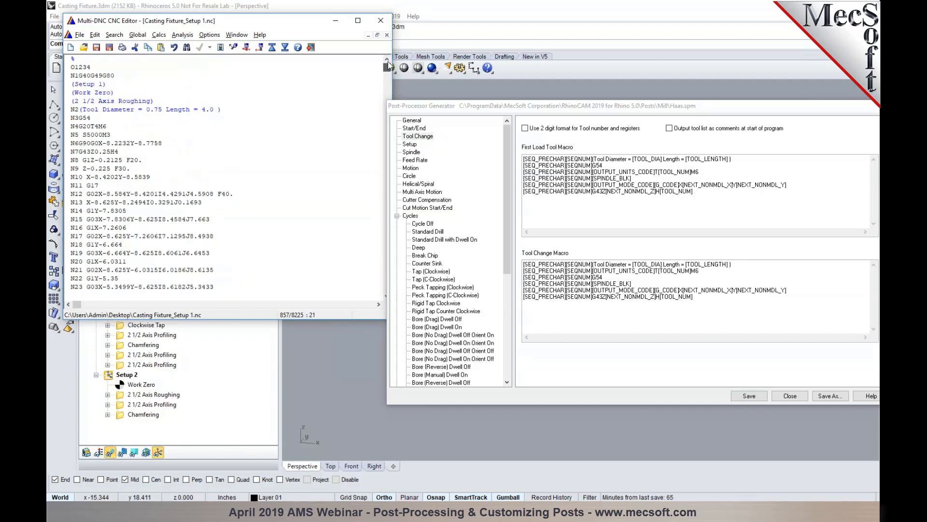
click(124, 77)
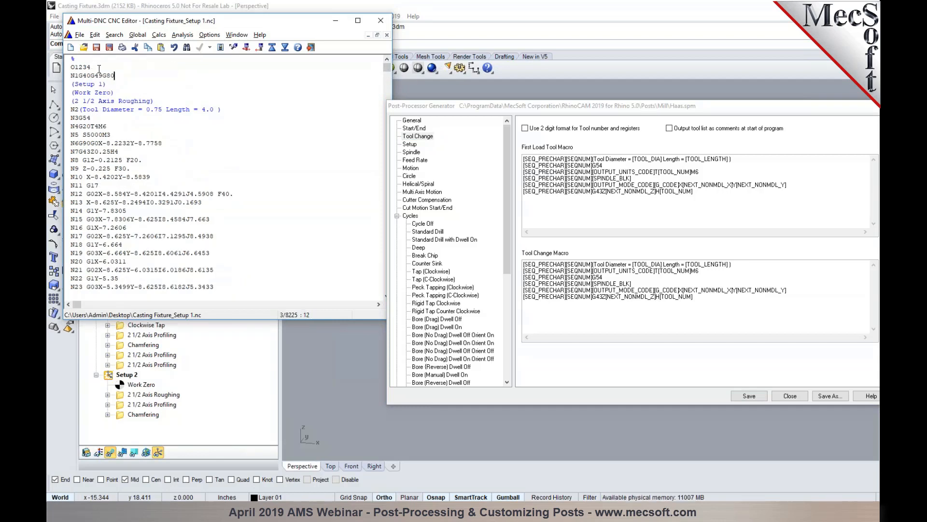
click(106, 70)
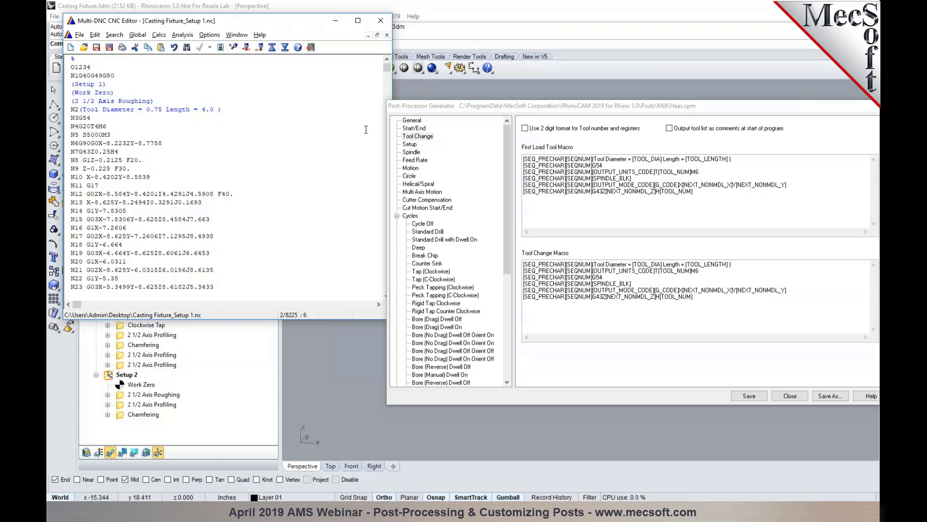
click(414, 128)
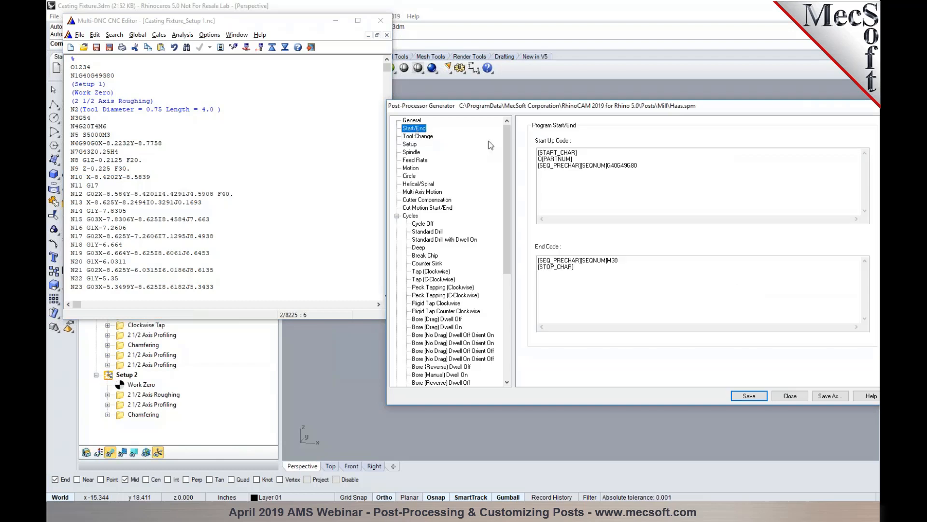
Insert a new line below O[PARTNUM] in the Start Up Code and add the [SEQ_PRECHAR] variable to it.
click(578, 159)
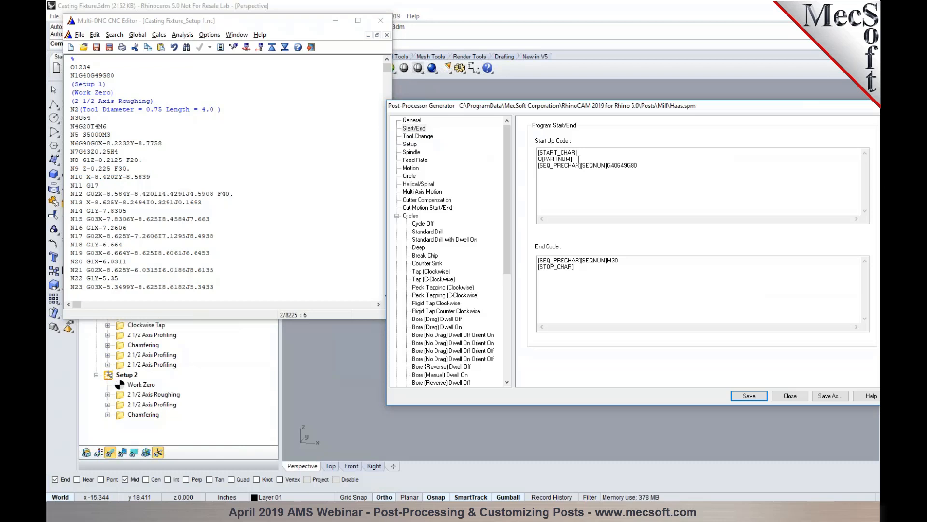
key(Return)
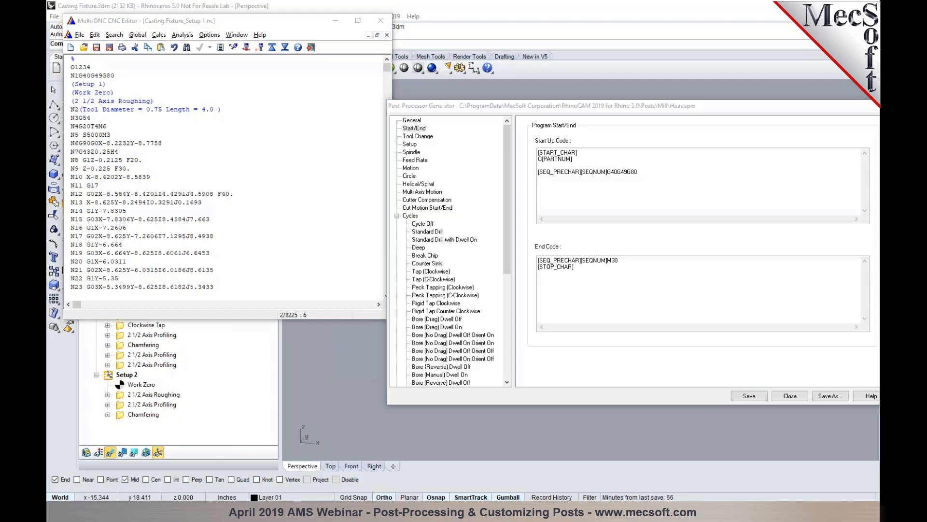
right_click(574, 167)
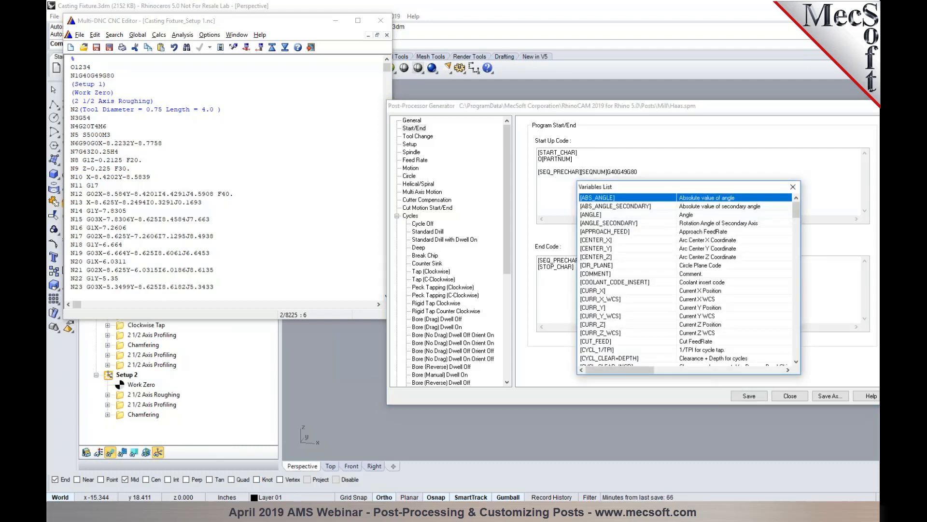
drag(795, 211, 795, 291)
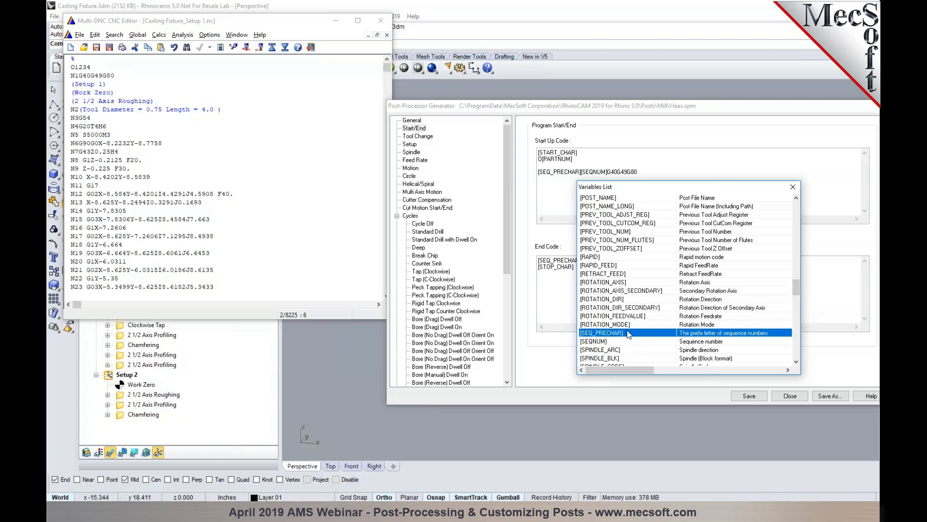
double_click(602, 332)
click(73, 110)
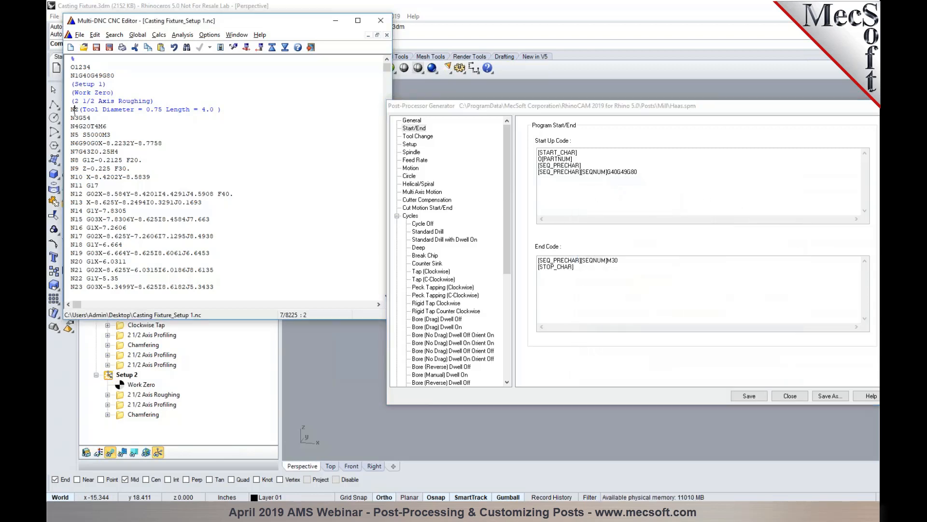
Append the [SEQNUM] variable after [SEQ_PRECHAR] on the new Start Up Code line.
click(587, 165)
right_click(588, 166)
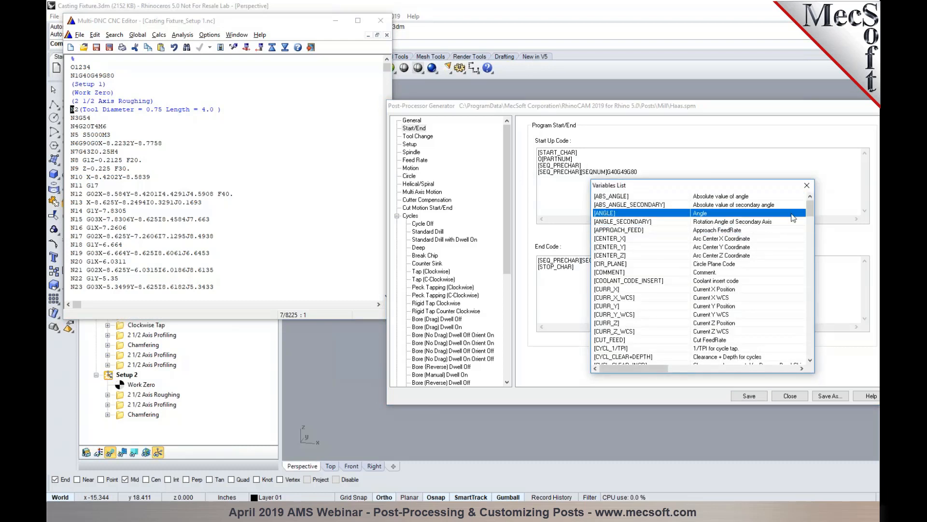
drag(808, 208, 803, 294)
click(674, 265)
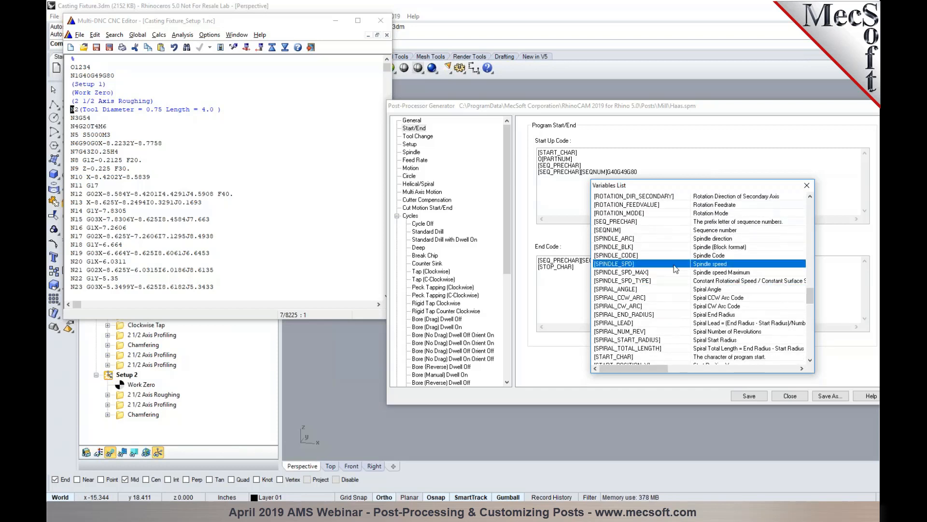
double_click(647, 230)
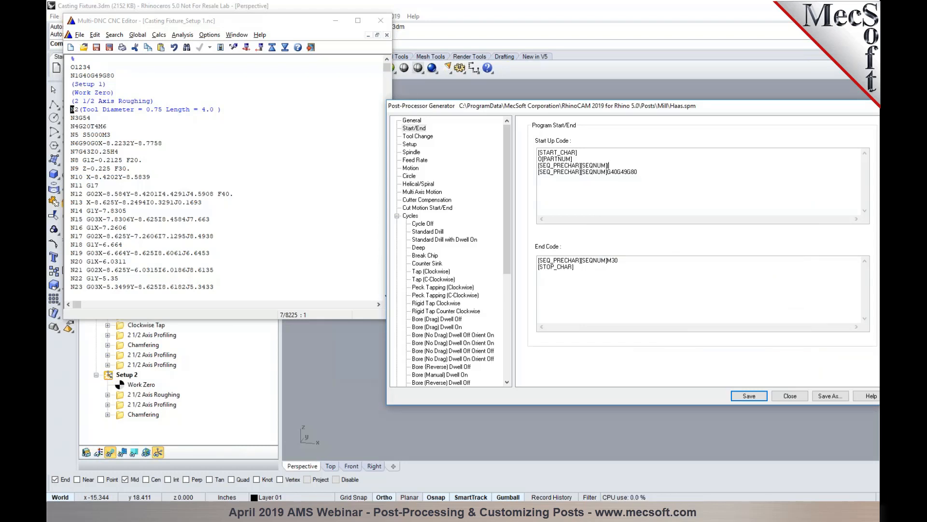
Add the comment text "(Stock Dimension X=" followed by the [STOCK_LENGTH_X] variable to the new start-up line.
text((Stock Dimension)
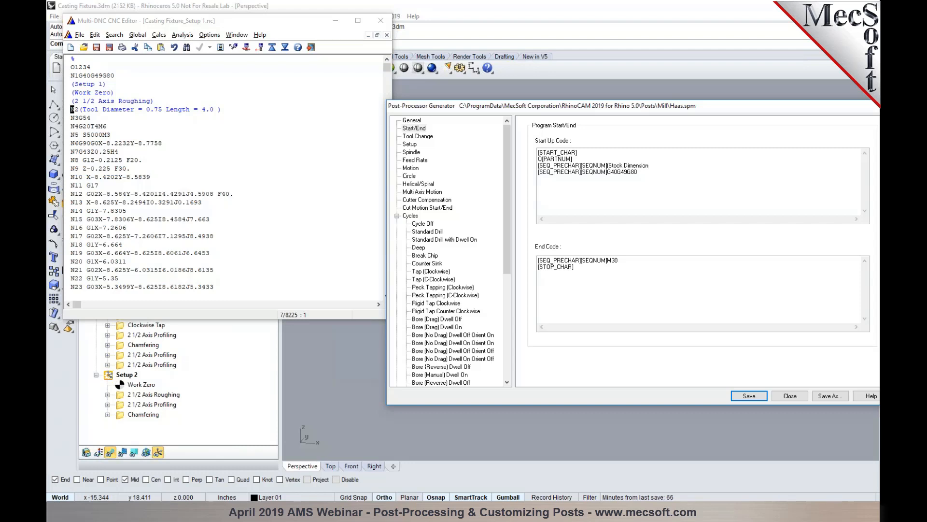
text( X=)
right_click(660, 167)
drag(790, 187, 750, 189)
drag(842, 215, 838, 321)
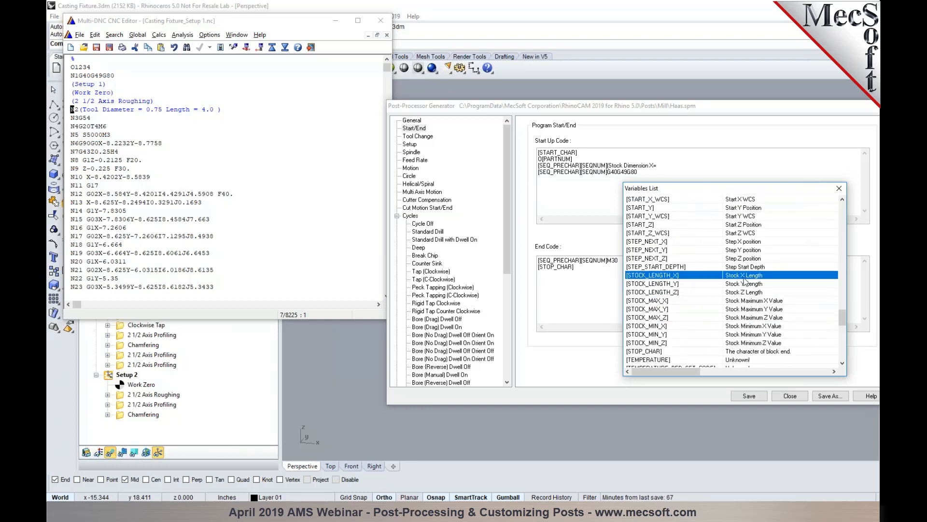
double_click(678, 275)
Extend the stock comment with a copy of the X entry, changed to Y=[STOCK_LENGTH_Y].
drag(714, 166, 652, 167)
key(ctrl+c)
click(717, 168)
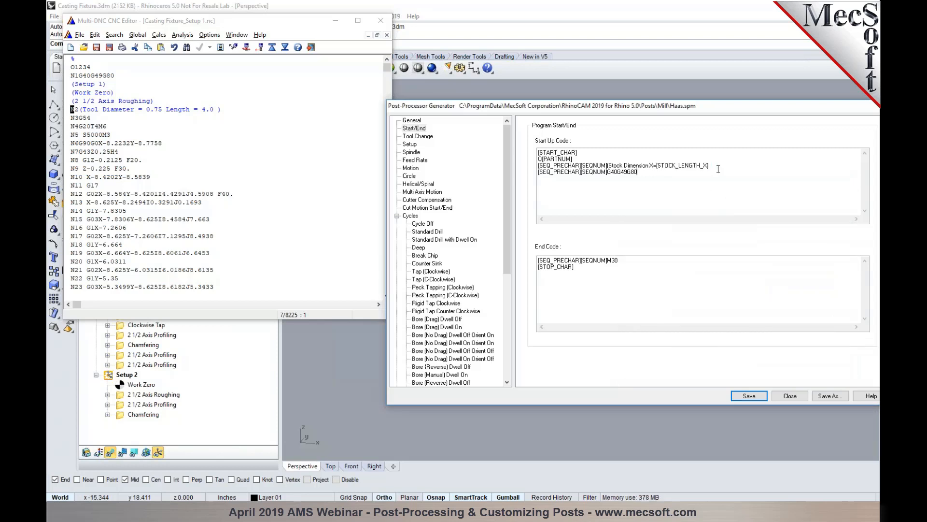
text(,)
key(ctrl+v)
click(715, 165)
key(shift+Left)
text(Y)
click(763, 167)
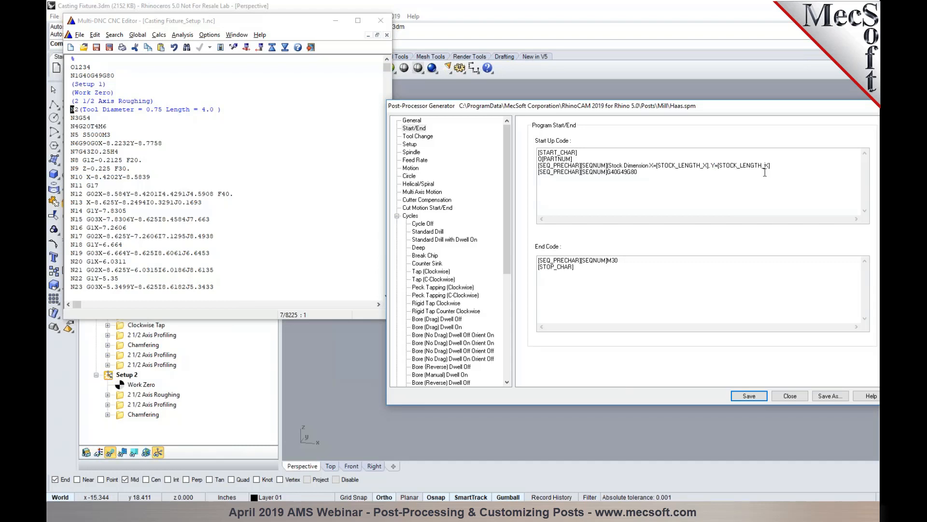
key(shift+Right)
text(Y],)
Complete the stock comment with Z=[STOCK_LENGTH_Z] and a closing parenthesis, and save the Haas post.
key(ctrl+v)
key(shift+Left)
text(Z)
key(shift+Right)
text(Z])
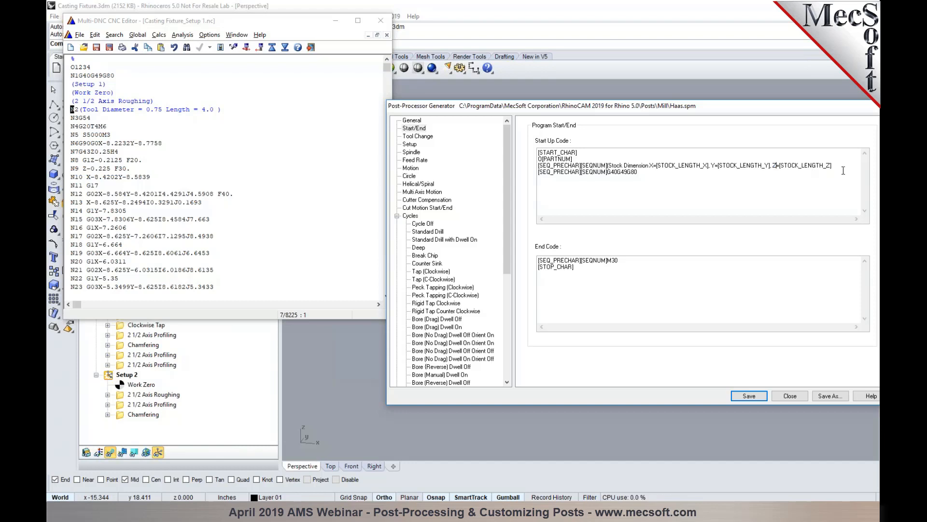
text())
click(749, 396)
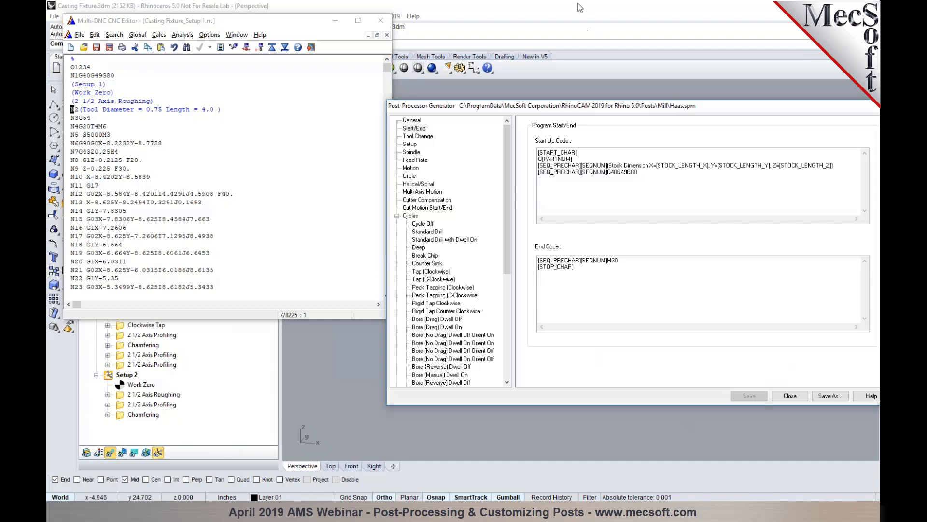
Close the open NC file and repost Setup 1 with the Haas post, replacing Casting Fixture_Setup 1.nc.
click(381, 21)
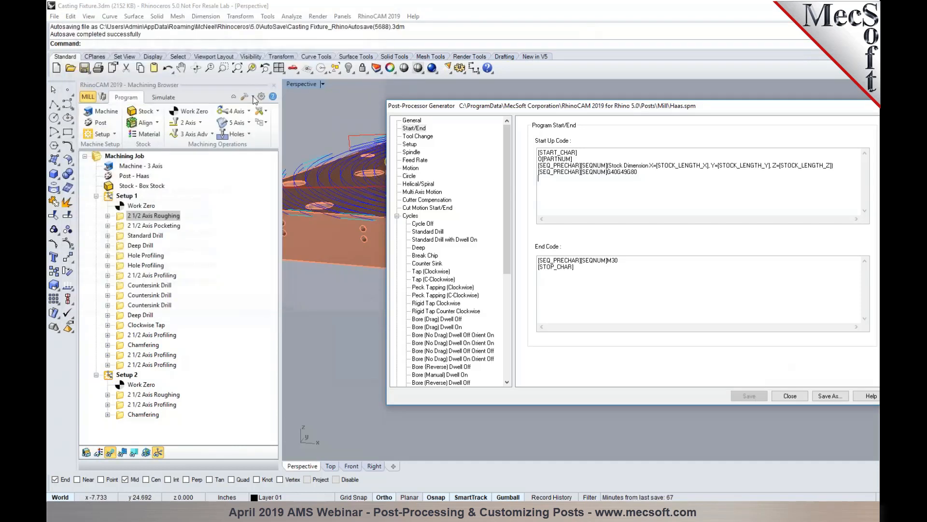
right_click(126, 195)
click(145, 216)
drag(530, 108, 543, 387)
click(579, 316)
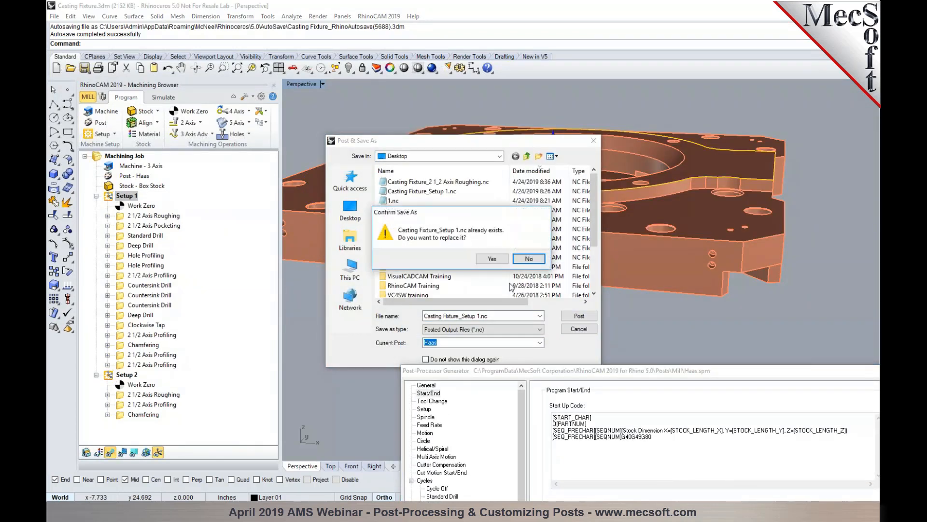
click(498, 262)
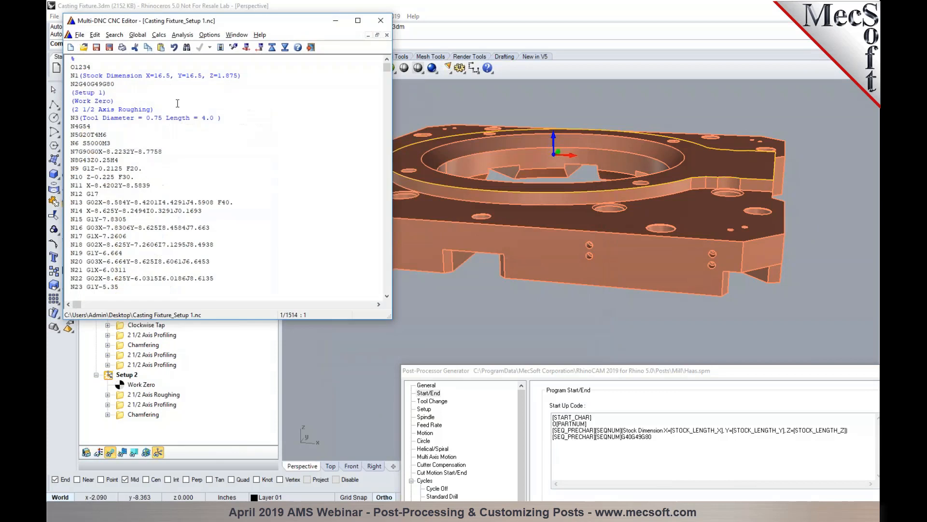
Examine the Stock Dimension comment at the start of the reposted NC file.
drag(83, 75, 165, 81)
key(Down)
key(Down)
Insert two copies of the [SEQ_PRECHAR][SEQNUM]M30 line above the existing one in the post's End Code.
drag(529, 370, 496, 83)
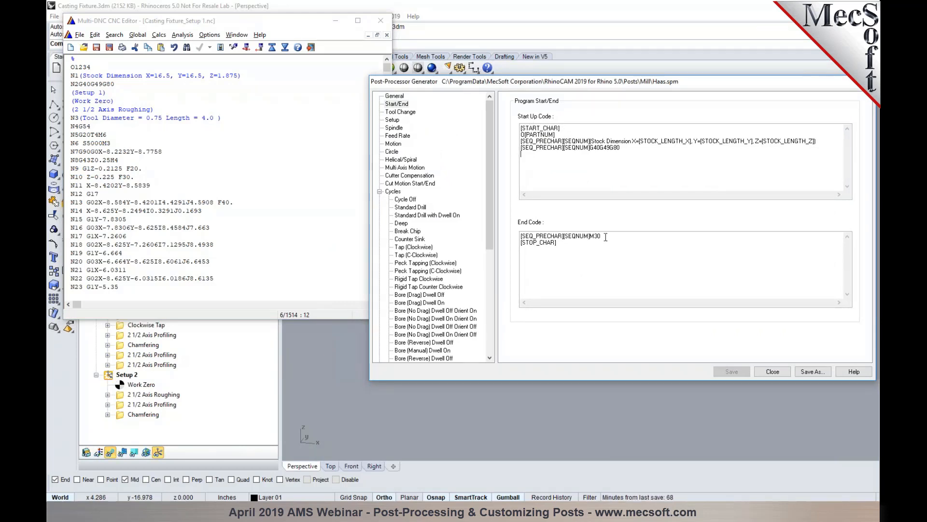
drag(605, 237, 507, 234)
key(ctrl+c)
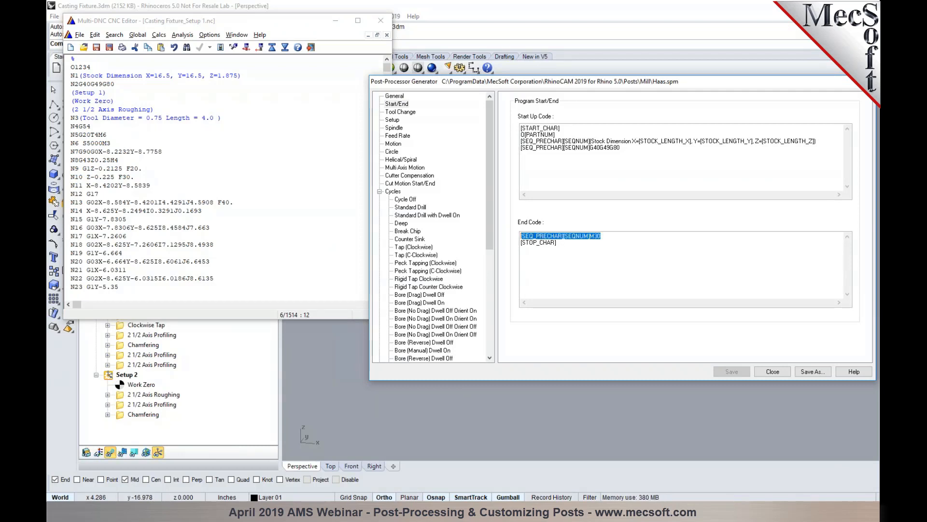
click(523, 249)
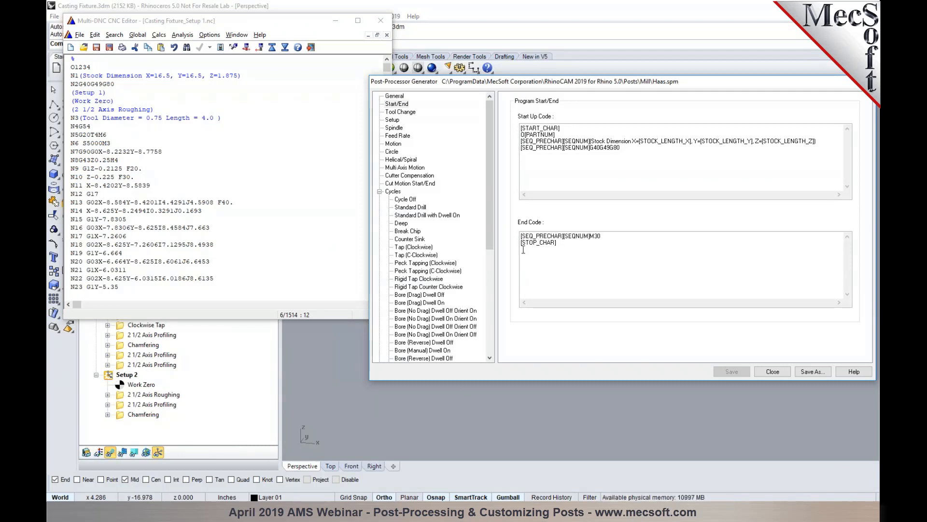
key(ctrl+v)
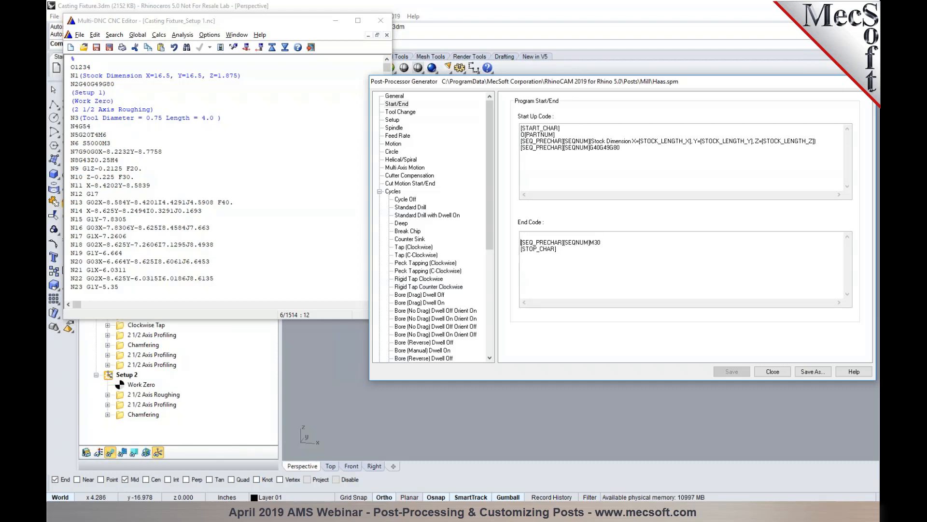
key(ctrl+v)
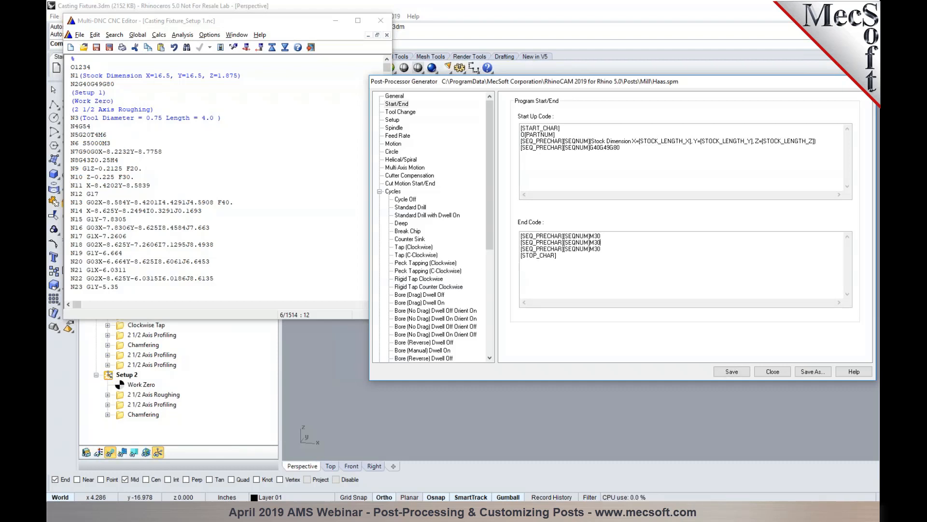
Change the first two End Code lines to M05 and M09, and save the post.
key(shift+Left)
text(0)
key(Down)
key(shift+Left)
key(shift+Left)
text(09)
click(720, 370)
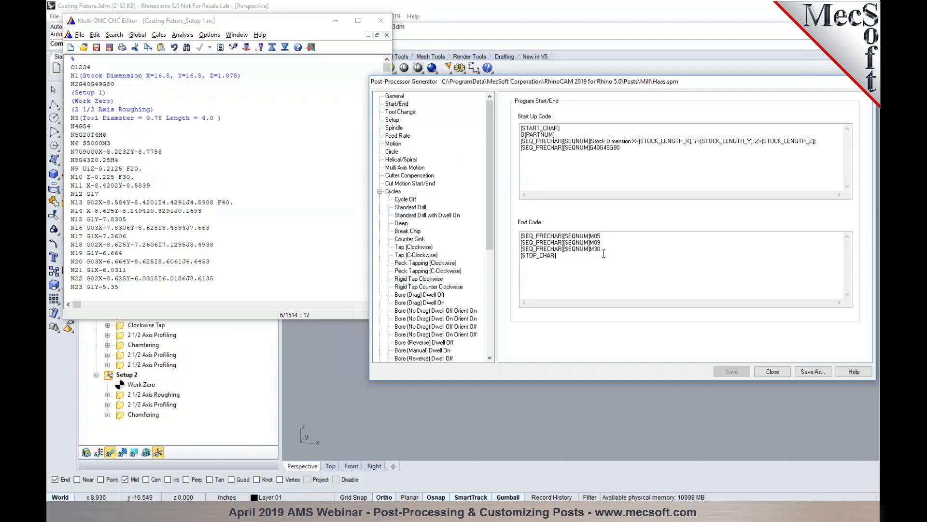
Delete the closing bracket of [NEXT_NONMDL_Y] in the First Load Tool Macro of the Tool Change settings, and save the post.
click(407, 114)
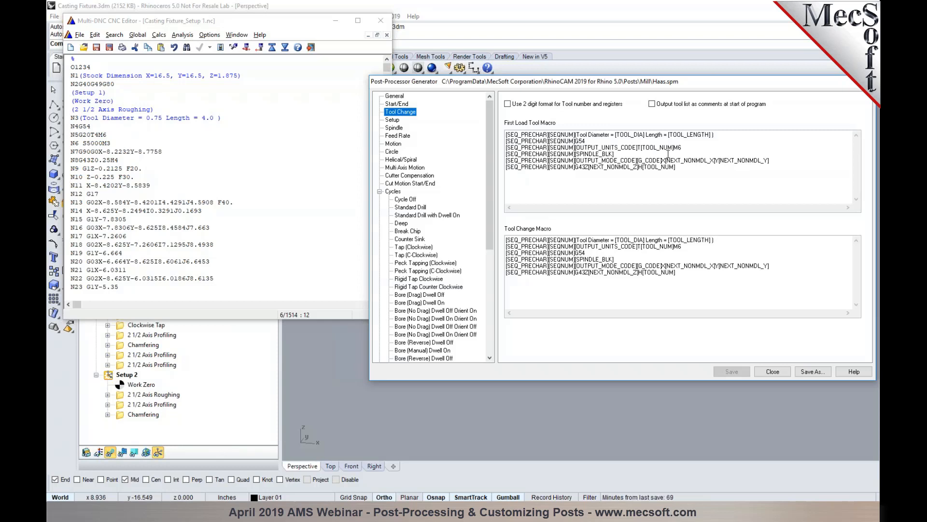
click(772, 164)
key(BackSpace)
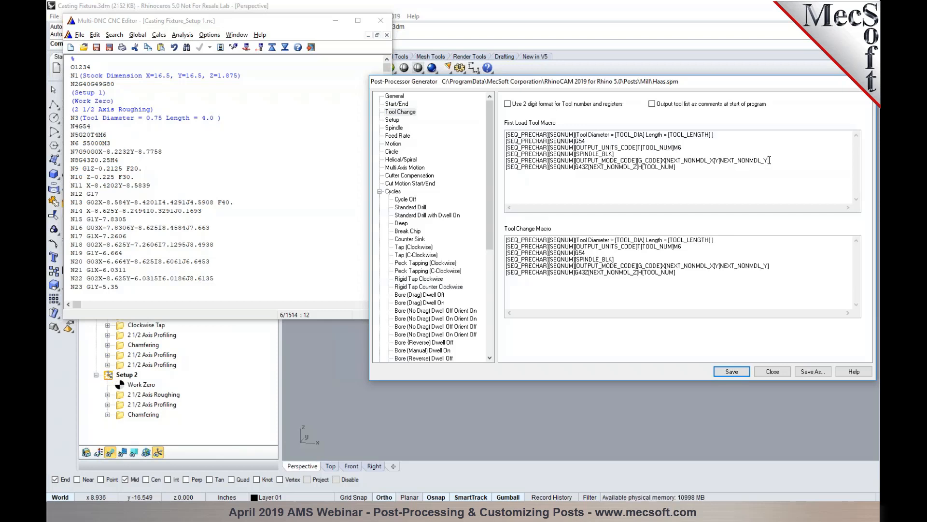
click(732, 372)
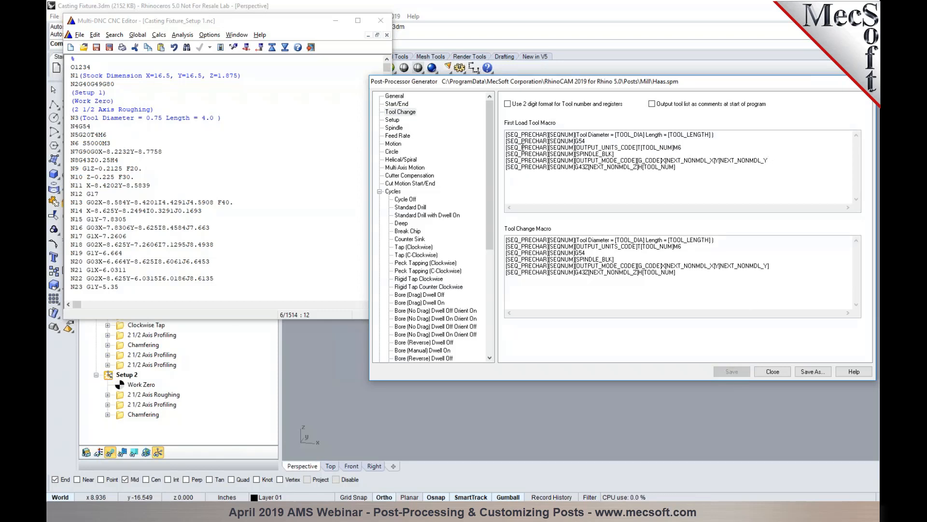
Close the open NC file and repost Setup 1 with the Haas post using the incomplete variable, replacing Casting Fixture_Setup 1.nc.
click(387, 25)
right_click(128, 194)
click(147, 216)
drag(602, 84, 691, 390)
click(581, 316)
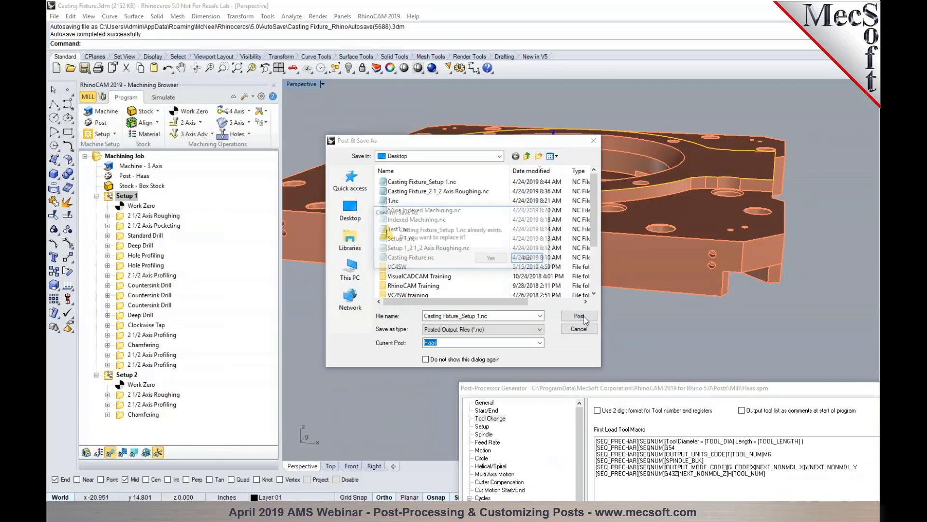
click(491, 258)
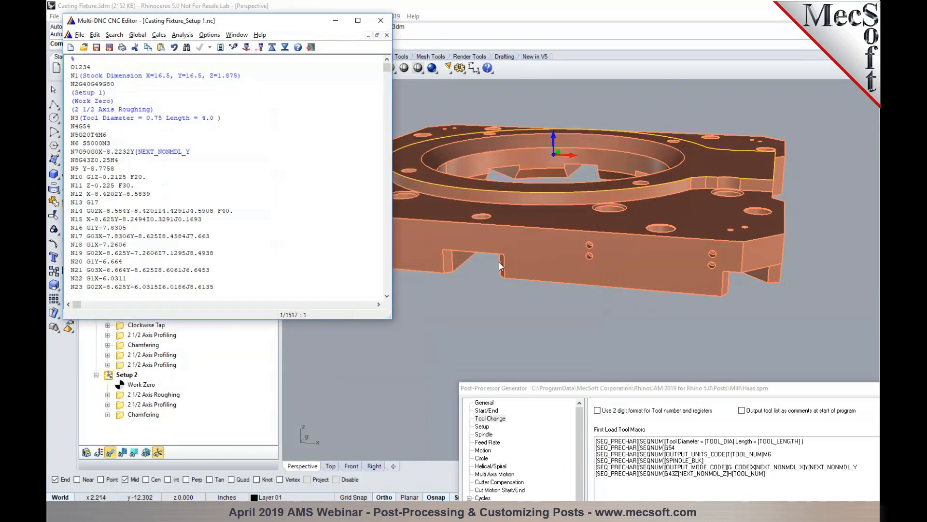
Examine the Y coordinate output in line N7 of the reposted NC file.
mouse_move(137, 152)
mouse_down()
mouse_move(191, 151)
mouse_move(137, 154)
mouse_up()
click(190, 153)
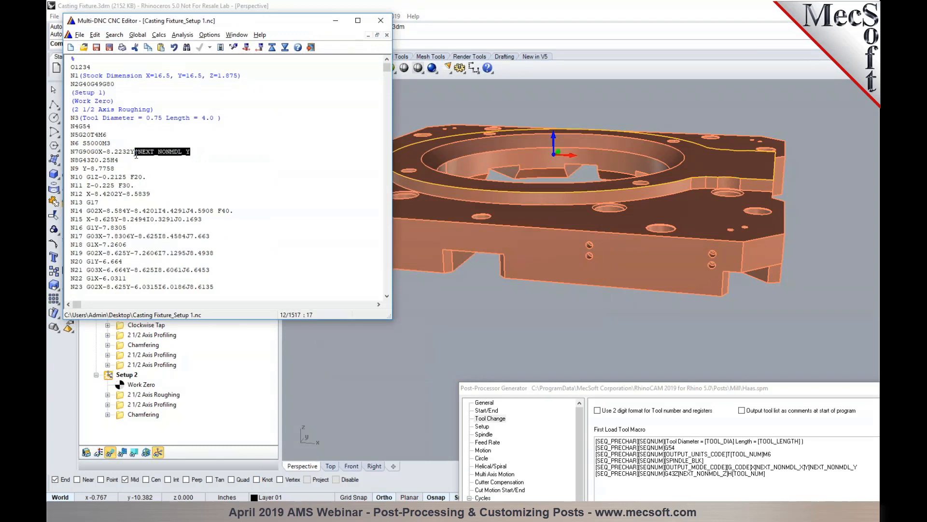
click(192, 152)
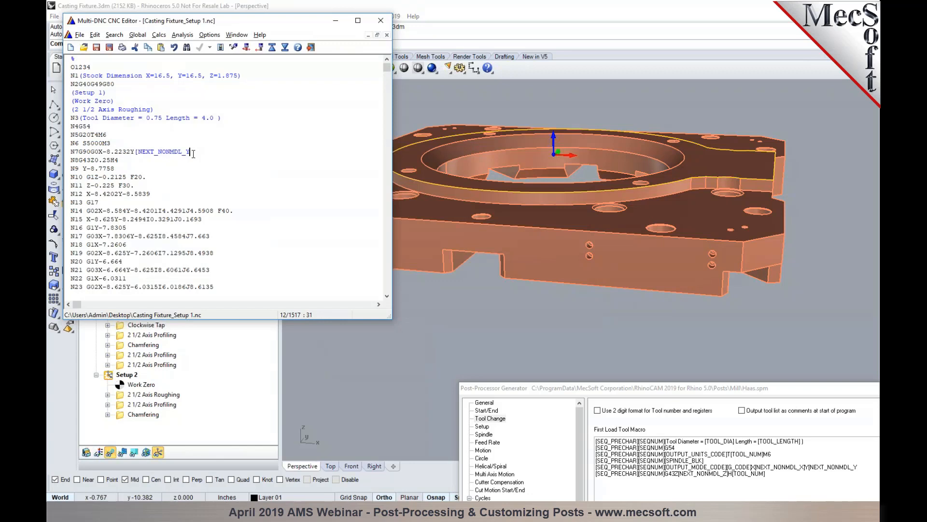
Restore the closing bracket of [NEXT_NONMDL_Y] in the First Load Tool Macro, and save the post.
click(567, 388)
drag(567, 388, 464, 118)
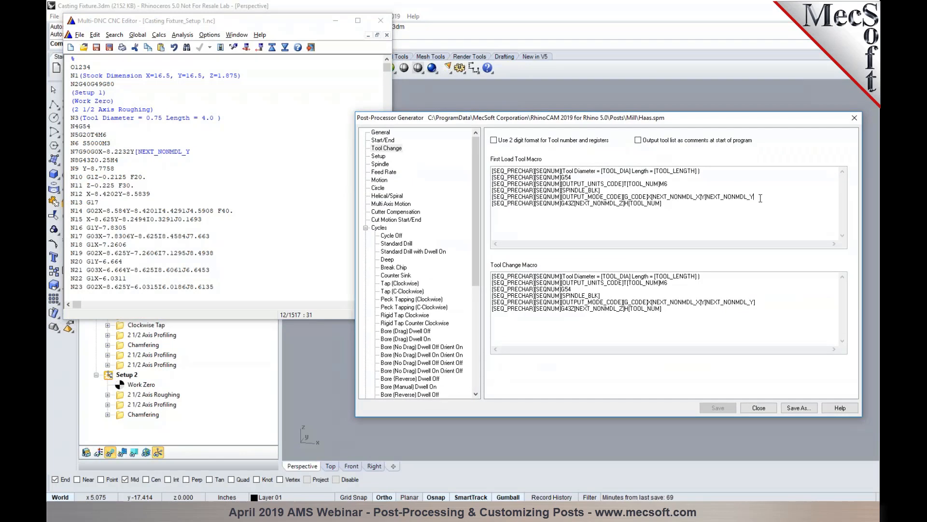
text(])
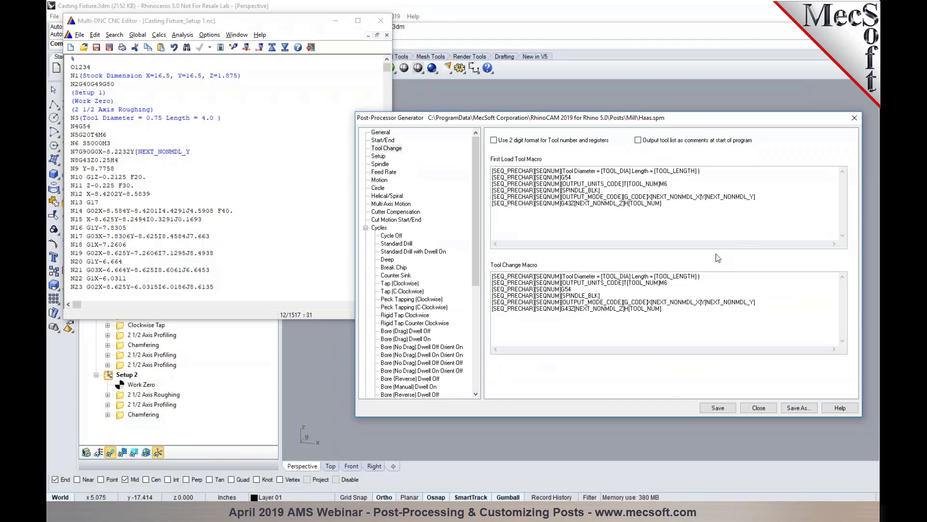
click(718, 407)
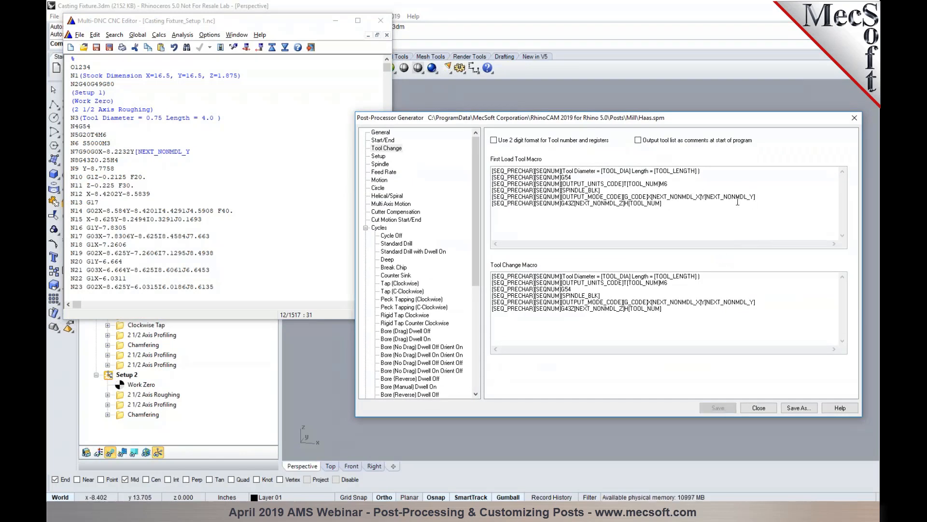
View the variables list for the First Load Tool Macro, highlight [CENTER_X], and close the list without inserting anything.
right_click(767, 200)
drag(805, 218, 629, 226)
click(683, 279)
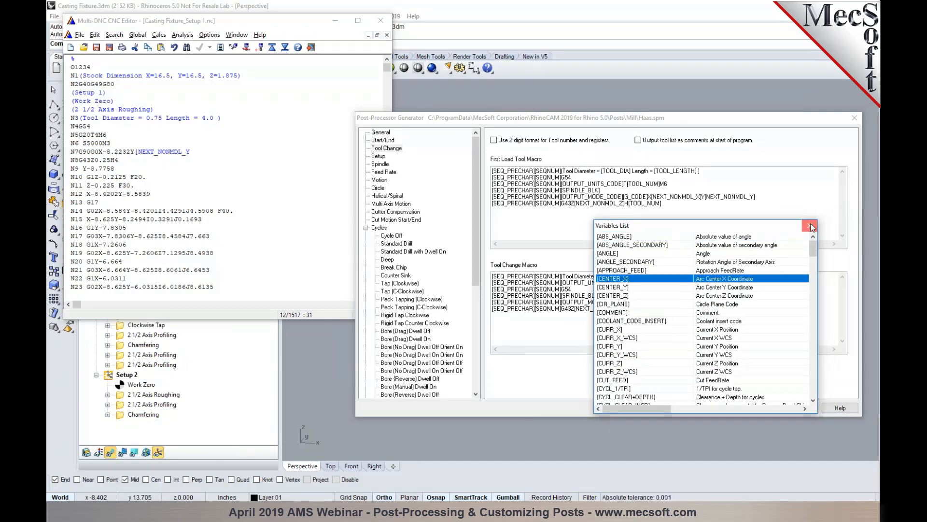
click(810, 226)
Close the NC editor and repost Setup 1 with the corrected Haas post, overwriting Casting Fixture_Setup 1.nc.
click(380, 20)
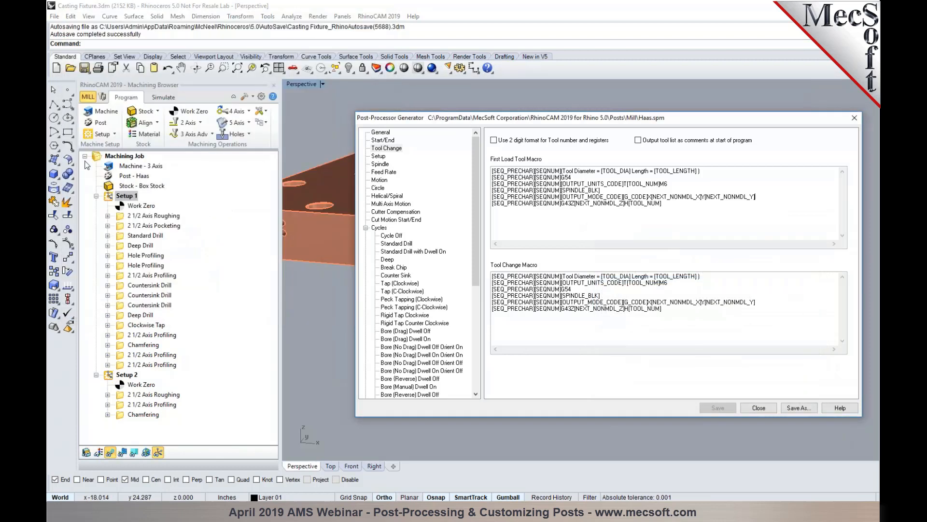
right_click(126, 195)
click(144, 216)
drag(469, 116, 574, 368)
click(571, 317)
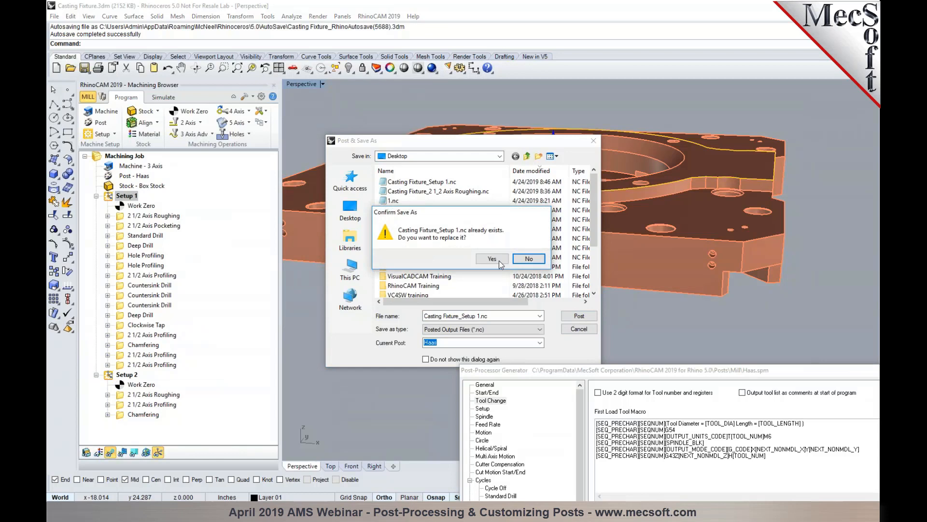
click(491, 258)
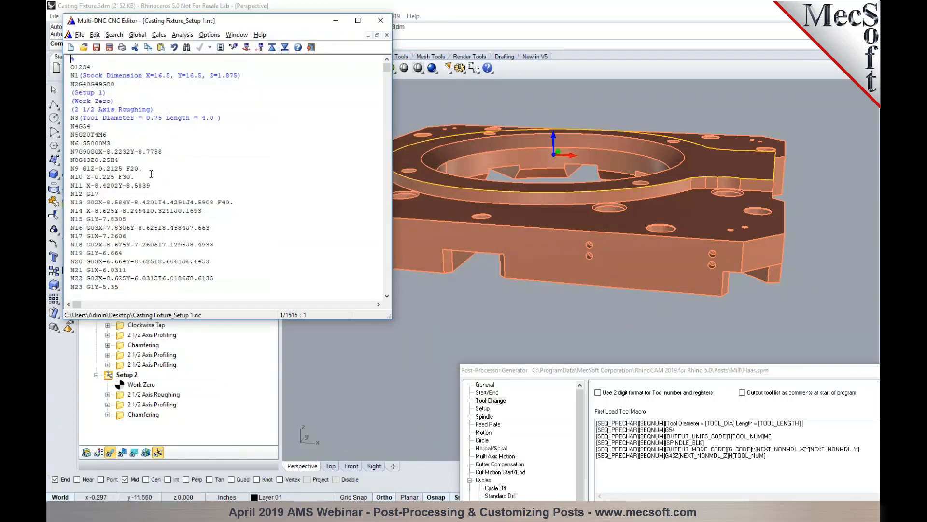
Check the Y coordinate in line N7 of the new output, and close the NC editor.
drag(163, 152, 134, 154)
click(381, 20)
drag(609, 366, 432, 132)
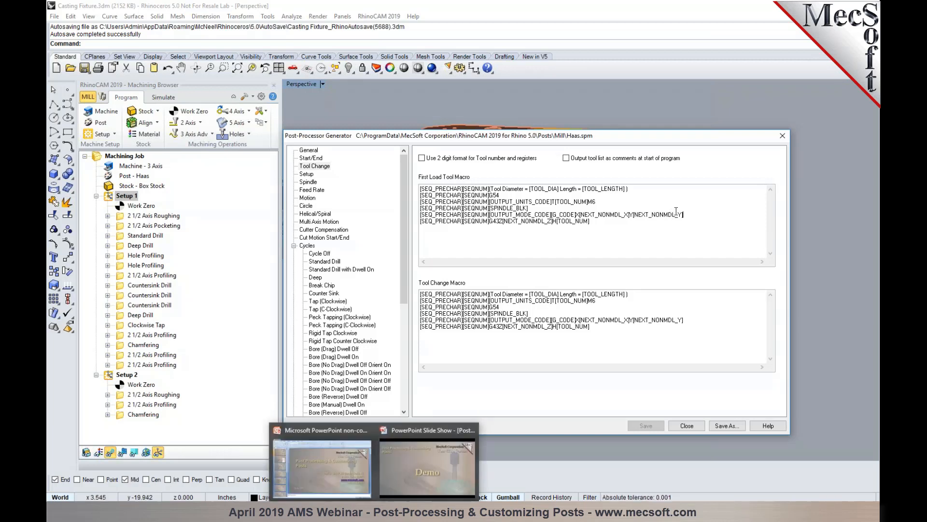
Close the Post-Processor Generator and switch to the PowerPoint slide on Using Arithmetic Expressions.
click(783, 136)
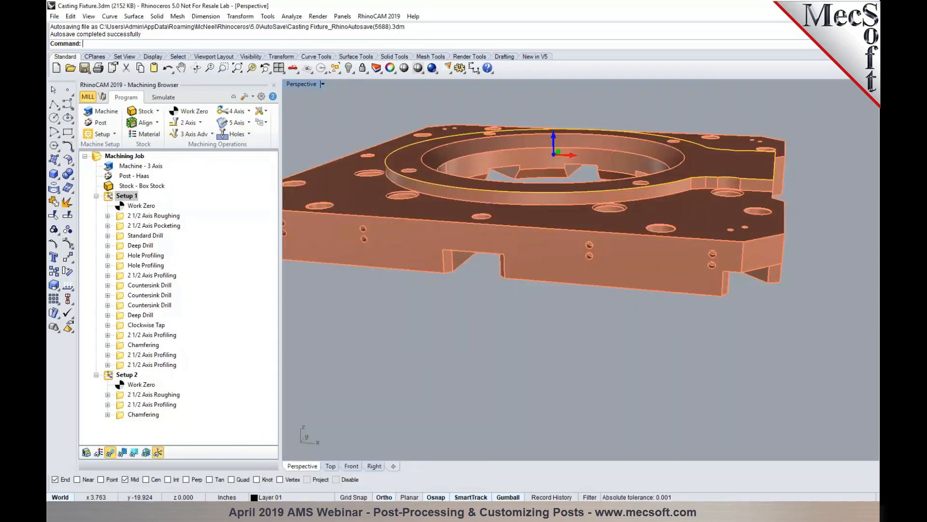
click(422, 478)
click(444, 271)
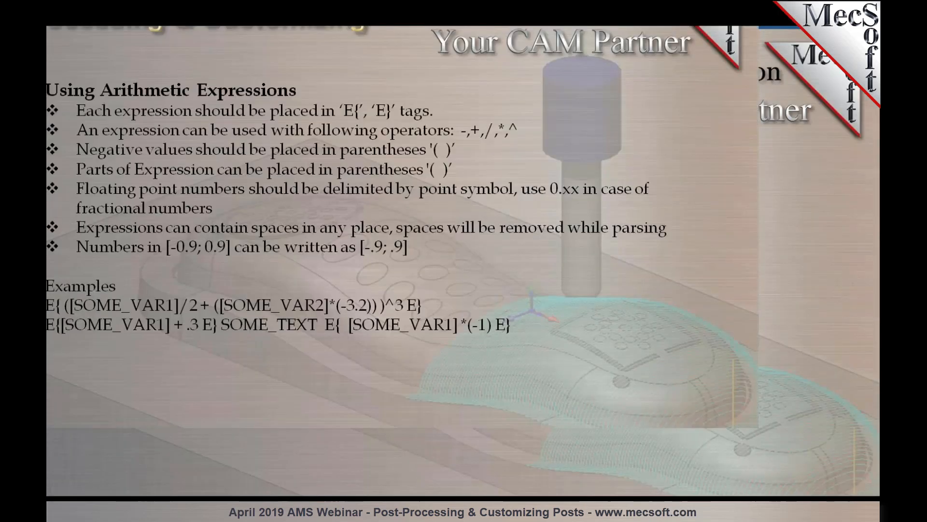
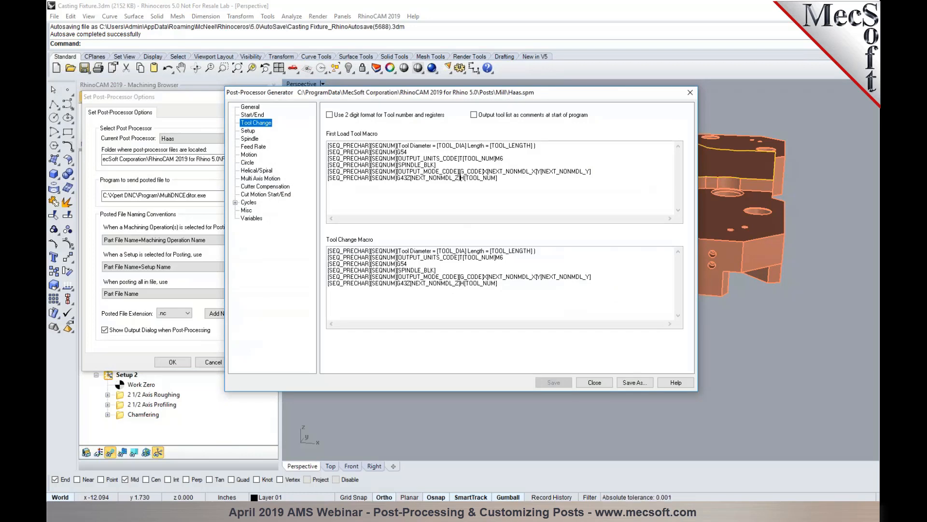
Bring up the posted NC file beside the Tool Change macros and highlight the Z0.25 value in line N7.
click(409, 178)
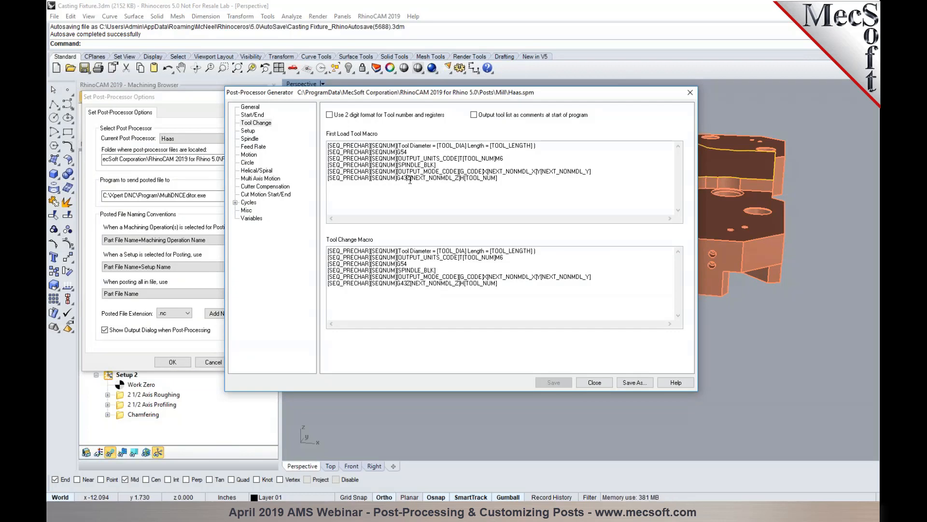
drag(462, 95, 597, 113)
click(410, 476)
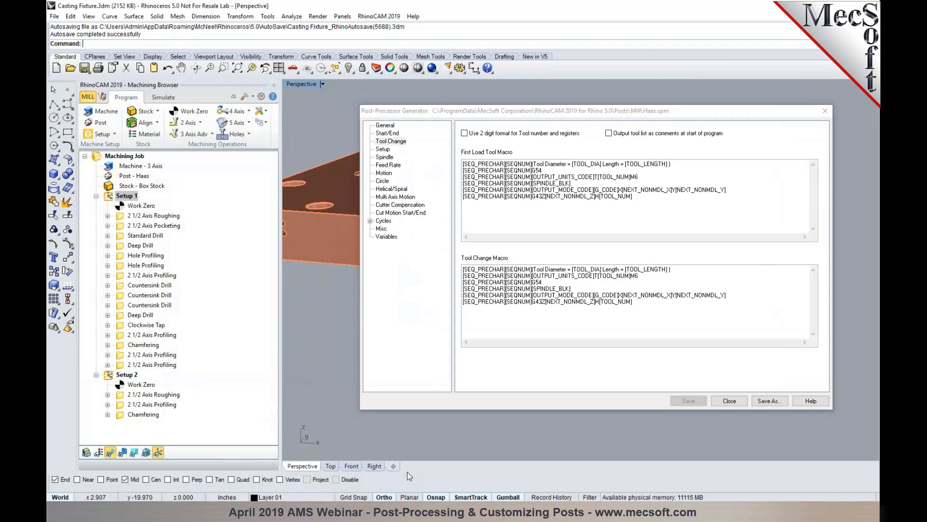
click(459, 510)
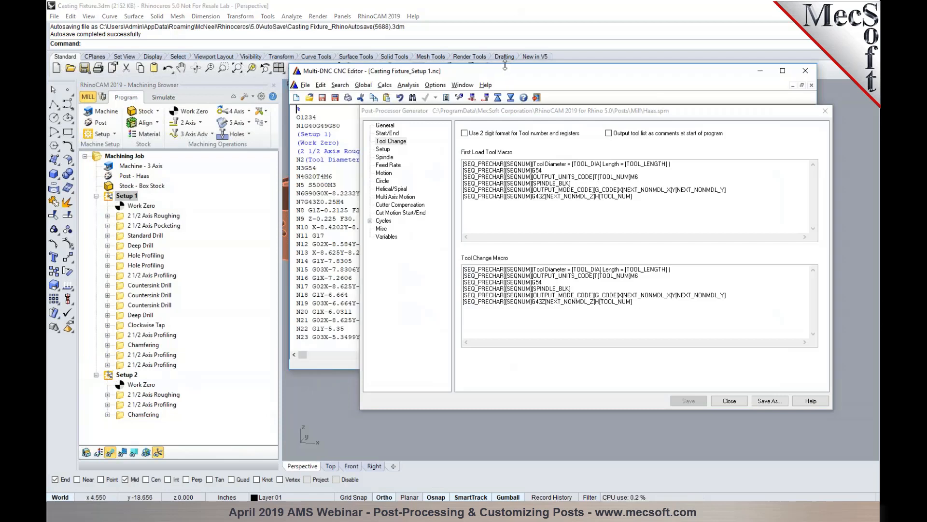
drag(507, 74, 322, 43)
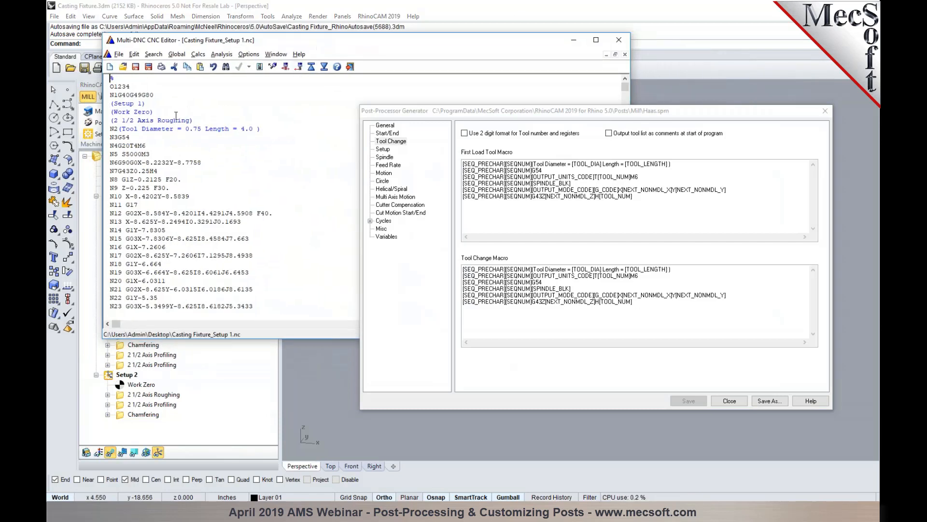
drag(149, 171, 129, 172)
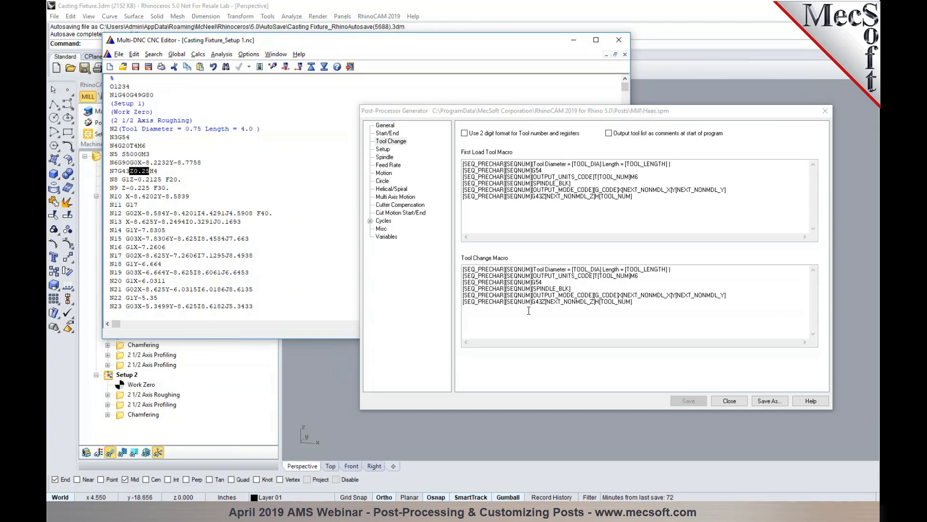
Change the Z value on the First Load Tool Macro's G43 line to the expression E{[NEXT_NONMDL_Z] + 1.0 E}.
click(552, 203)
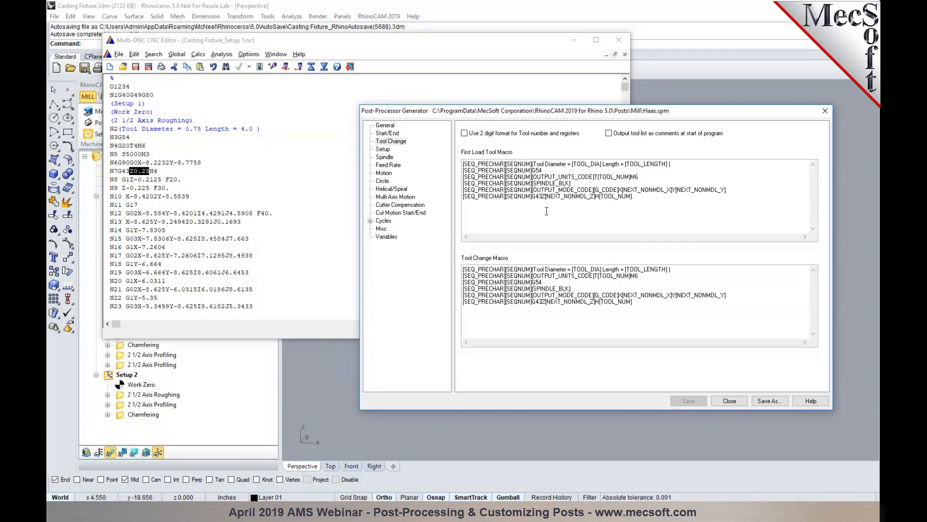
text(E)
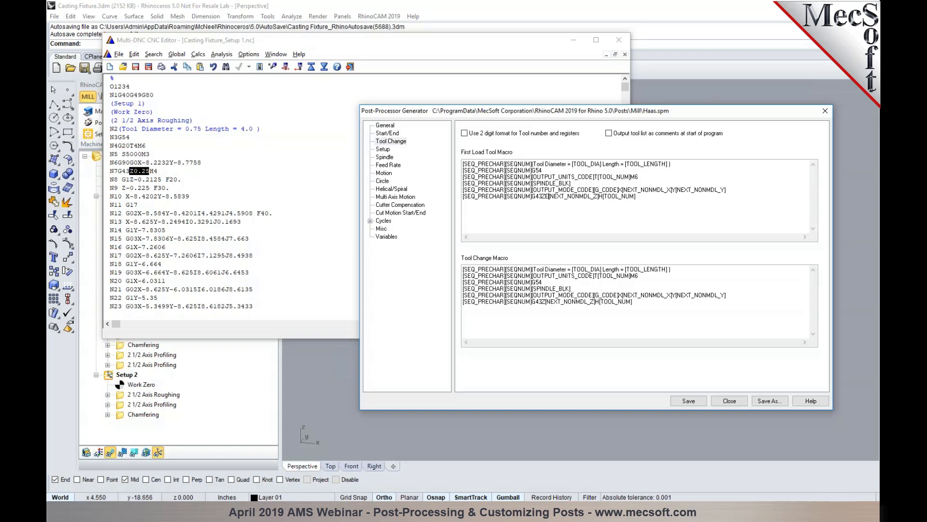
text([)
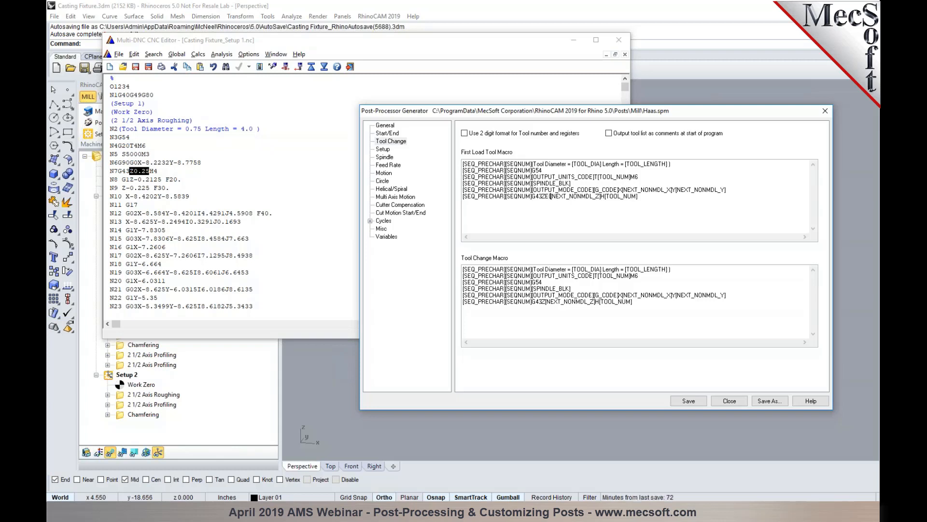
text())
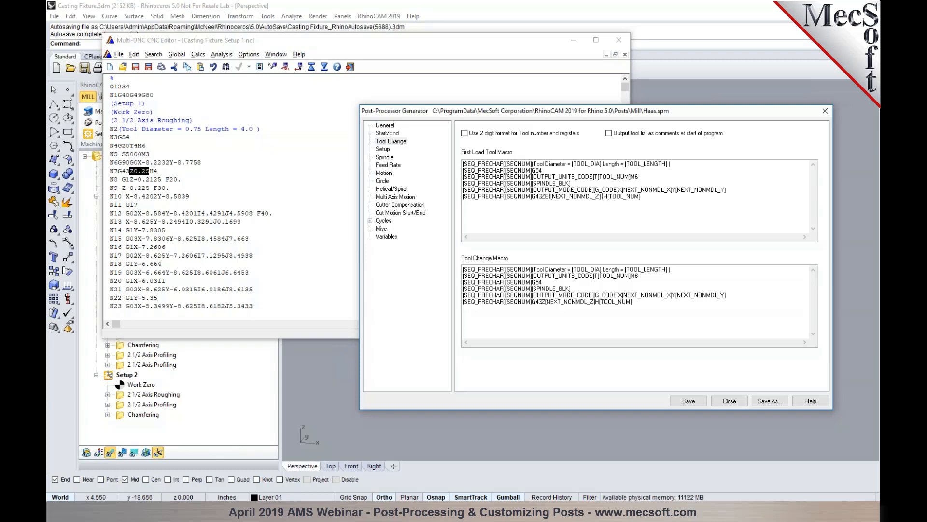
text(+ 1 .0)
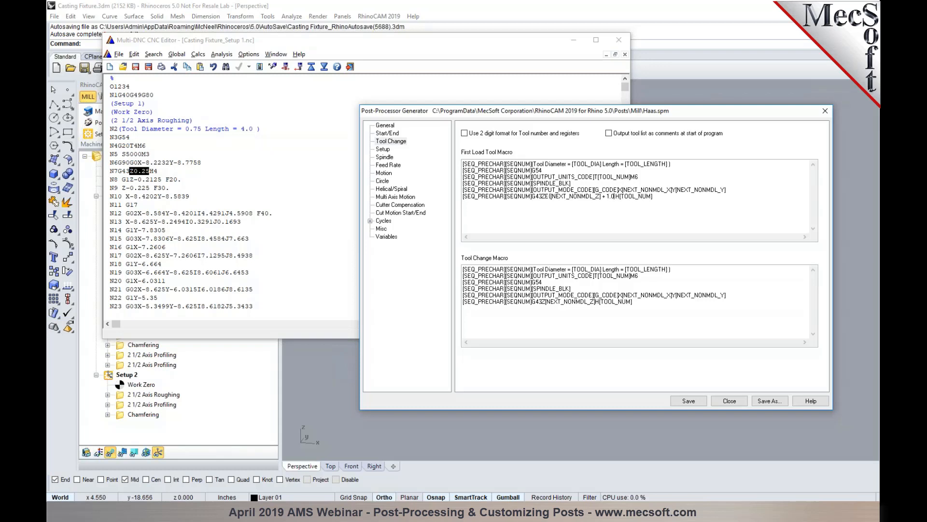
text(E )
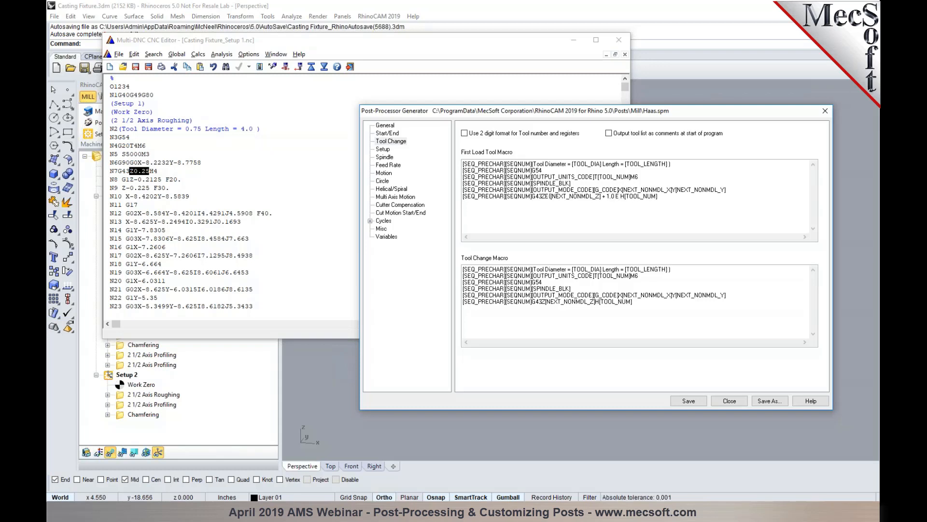
text())
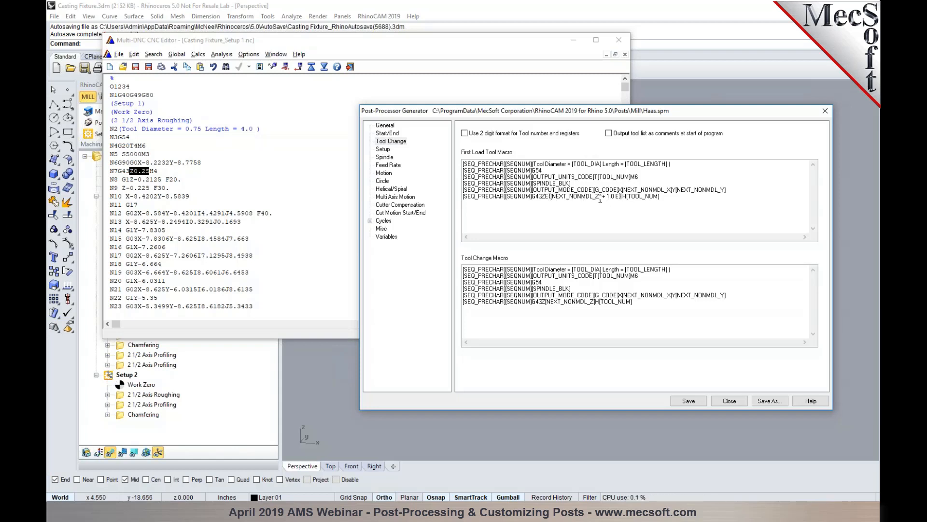
Replace the G43 line in the Tool Change Macro with a copy of the First Load Tool Macro's G43 line, and save the post.
drag(660, 198, 458, 196)
key(ctrl+c)
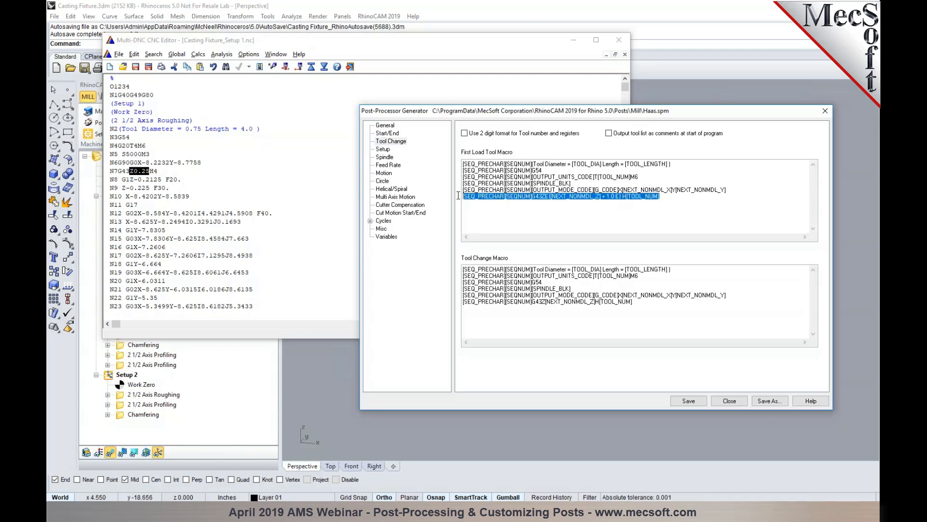
click(633, 302)
drag(634, 303, 459, 303)
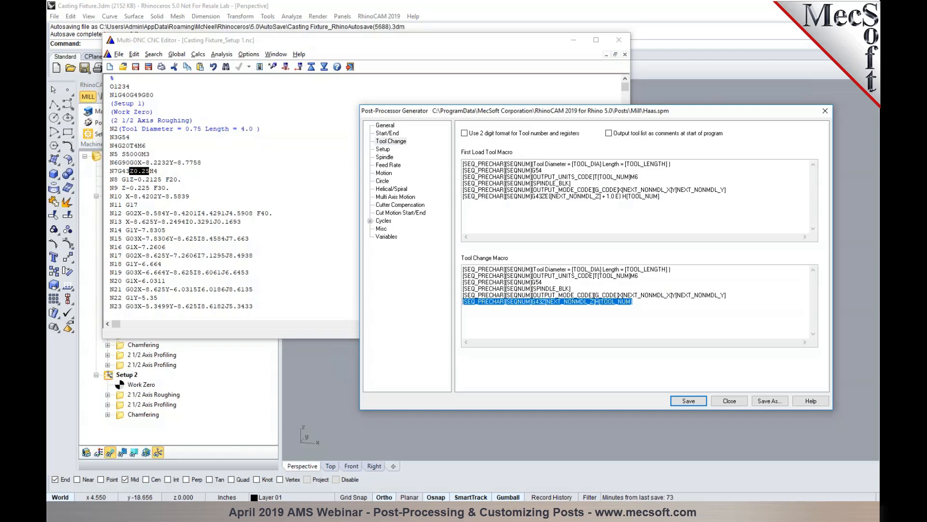
key(ctrl+v)
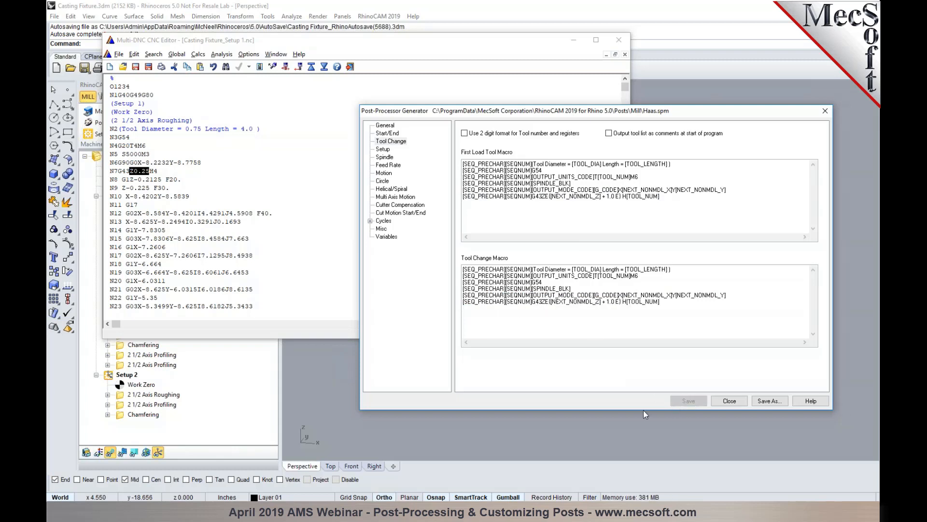
Close the open NC file and repost Setup 1 with the Haas post, replacing the existing Casting Fixture_Setup 1.nc.
drag(544, 116, 591, 198)
click(621, 40)
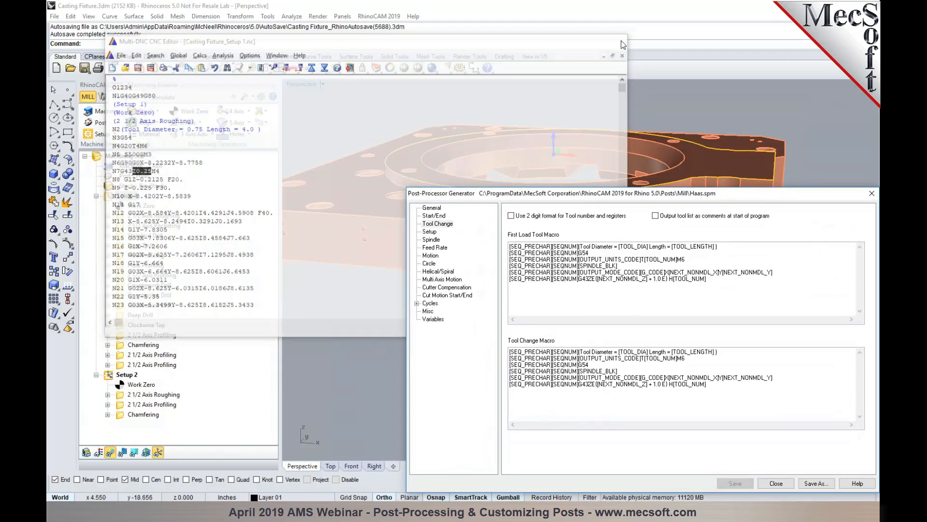
right_click(116, 197)
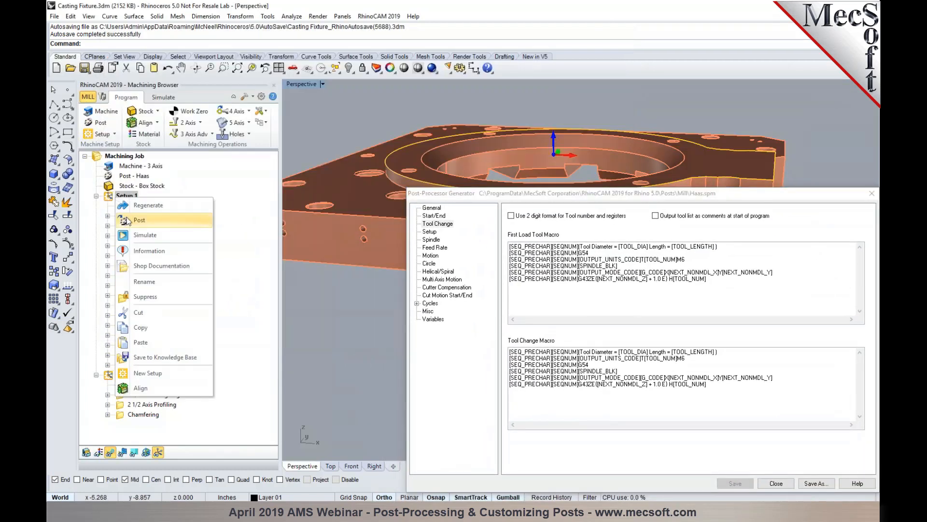
click(140, 220)
drag(580, 198, 565, 390)
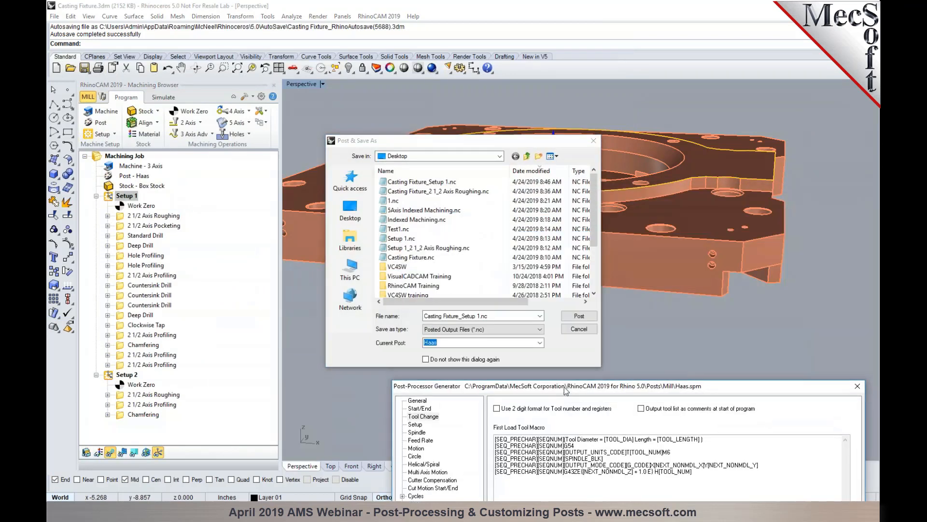
click(578, 316)
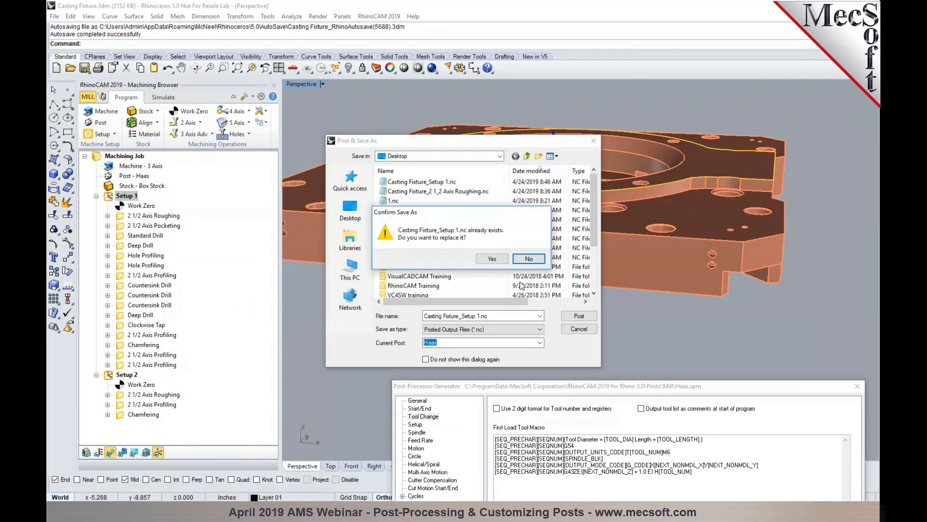
click(492, 258)
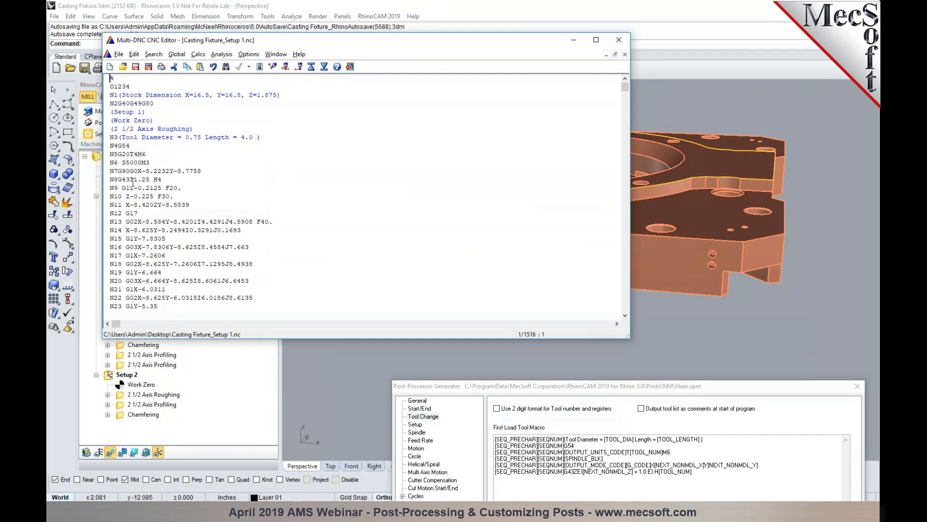
Check the Z value on the G43 line N8 of the reposted file against the expression in the Tool Change macros.
drag(130, 179, 152, 180)
drag(485, 388, 488, 101)
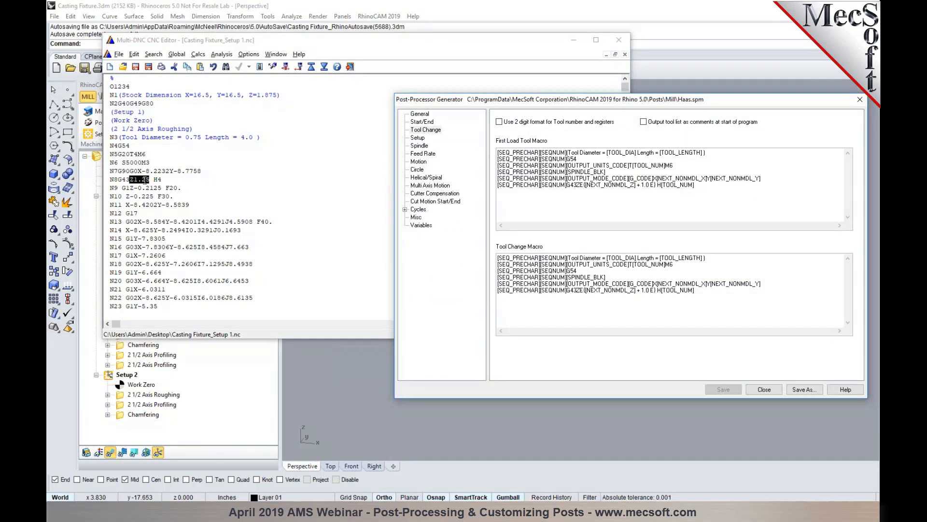
click(135, 182)
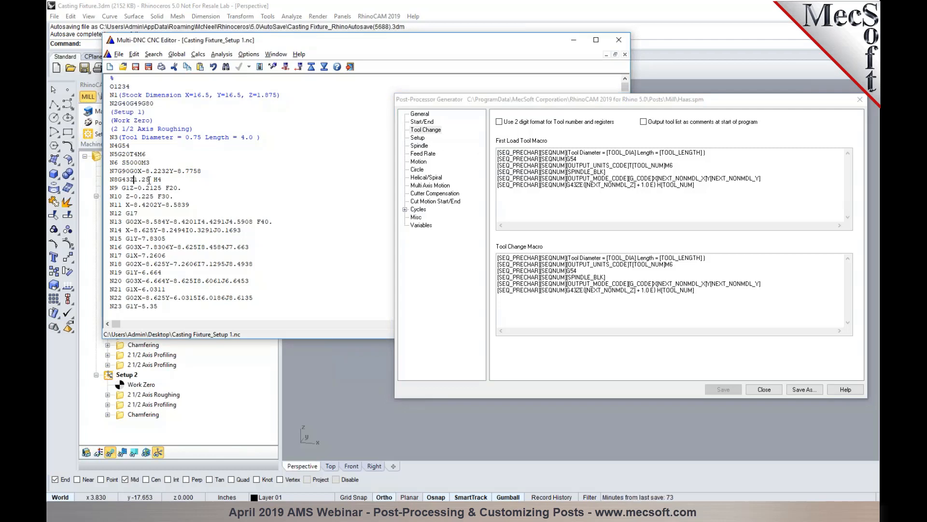
key(Up)
key(Up)
key(Up)
key(Up)
key(Down)
Find the Standard Drill tool change in the NC file and highlight the Z value on its G43 line, N830.
click(273, 68)
scroll(248, 156, down, 5)
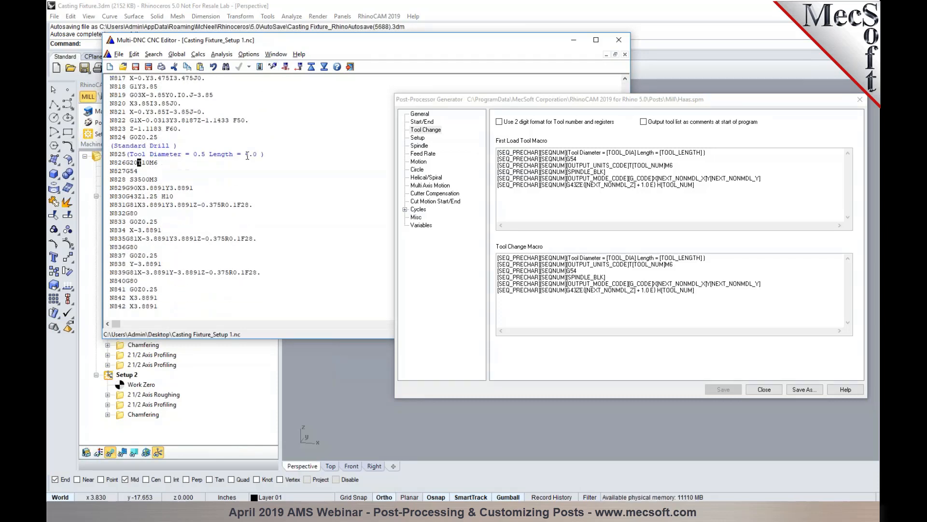
scroll(248, 156, down, 1)
drag(137, 188, 158, 188)
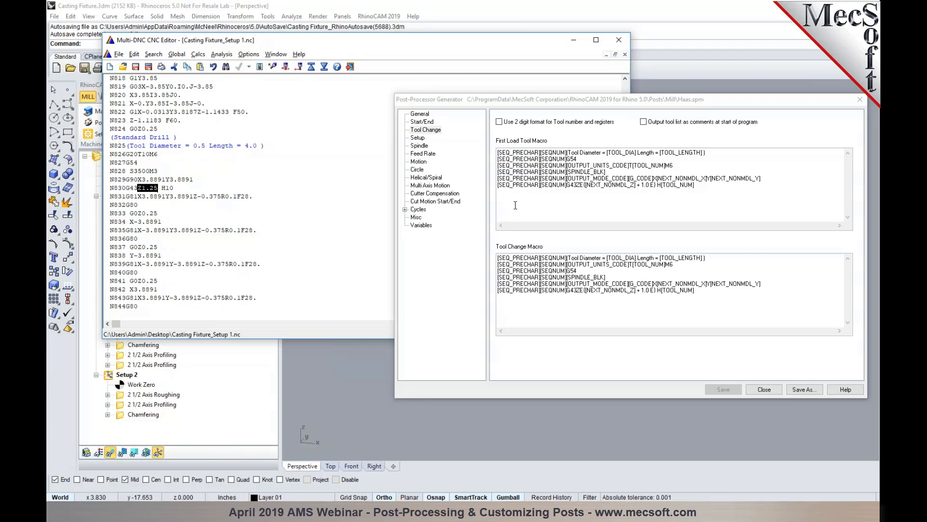
Review the post's General, Start/End and Tool Change settings, and close the NC file and the Post-Processor Generator.
click(419, 114)
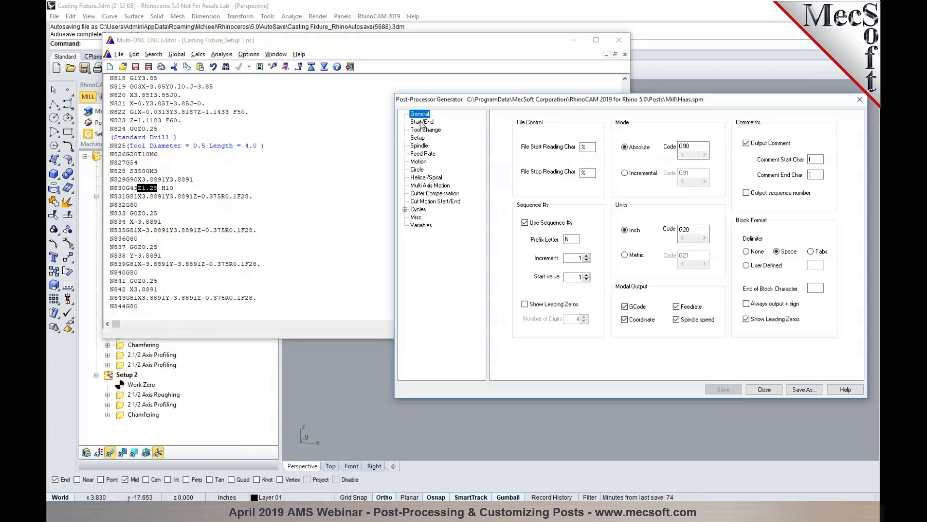
click(422, 122)
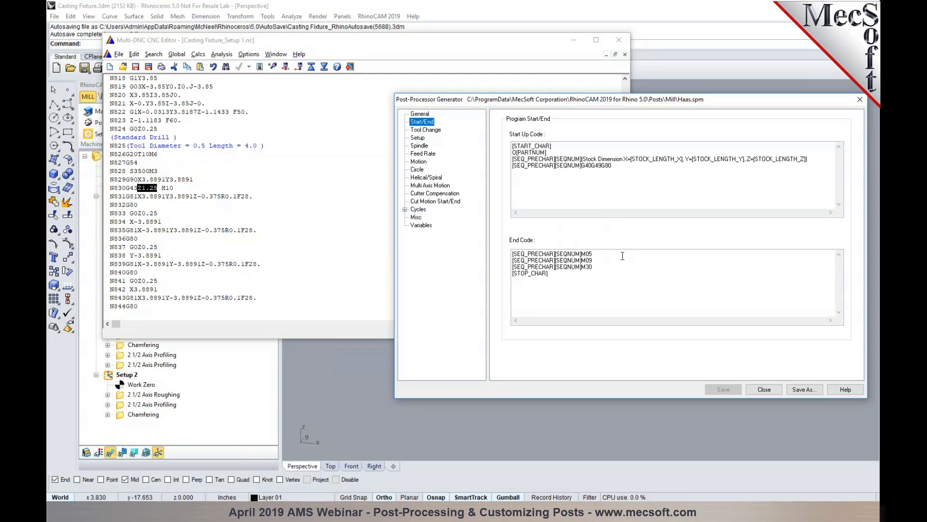
click(426, 129)
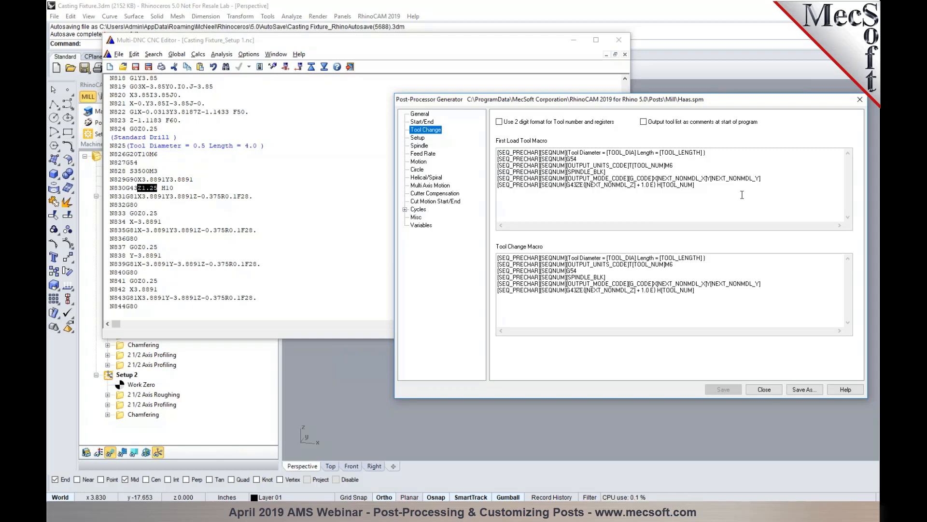
click(618, 40)
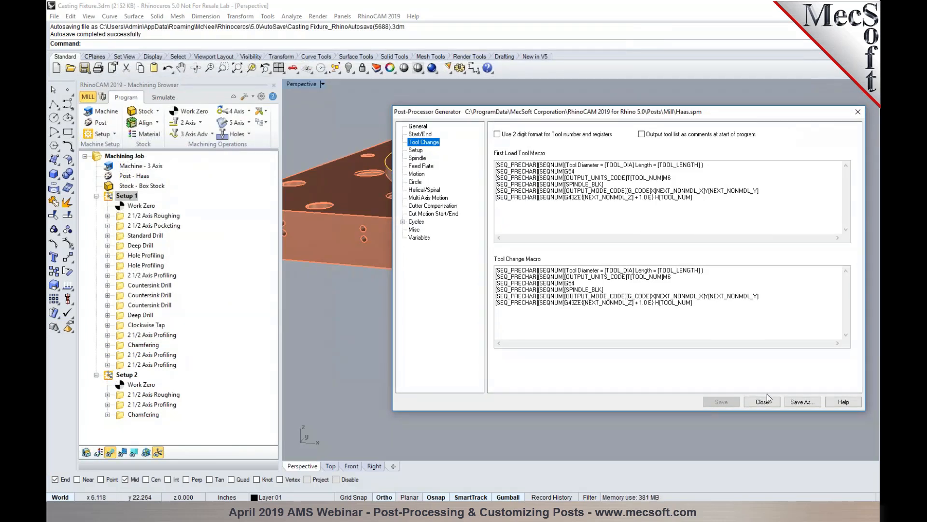
click(766, 392)
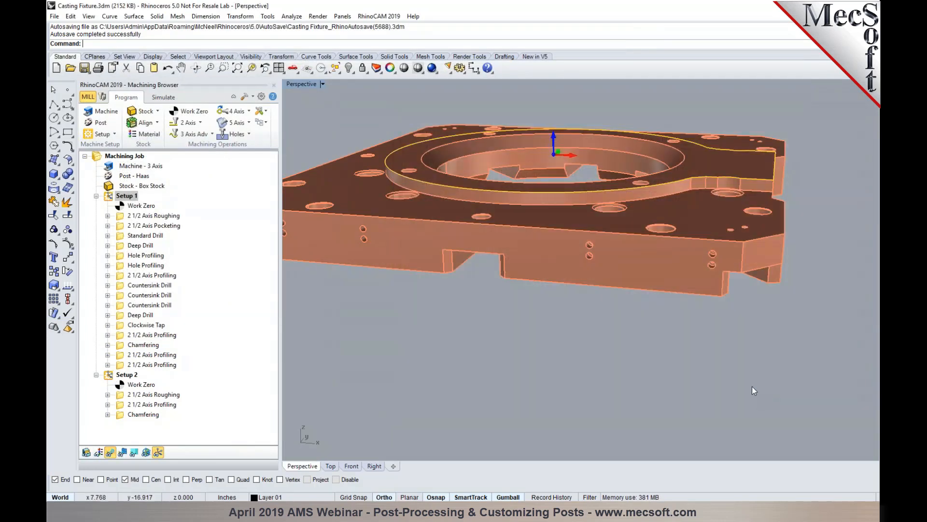
Set the coolant of Setup 1's 2 1/2 Axis Roughing operation to Flood and generate its toolpath.
double_click(140, 218)
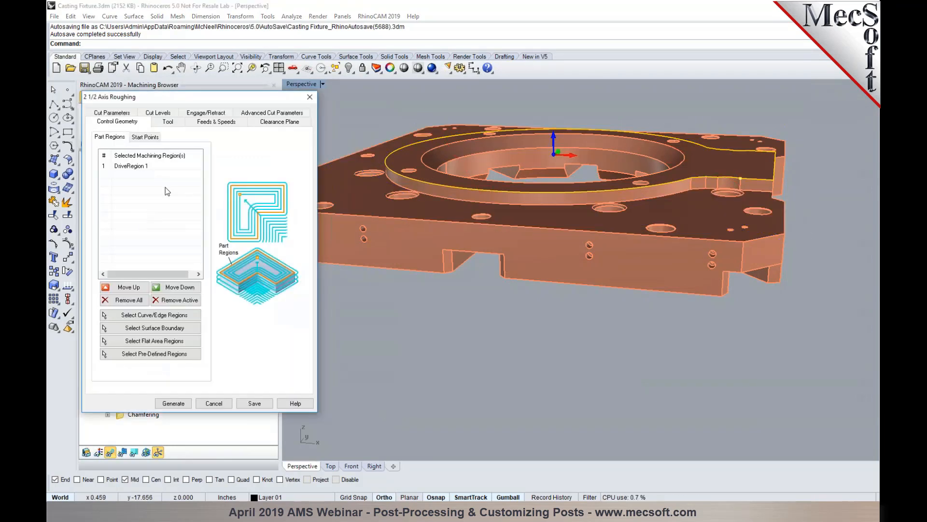
click(236, 124)
click(192, 348)
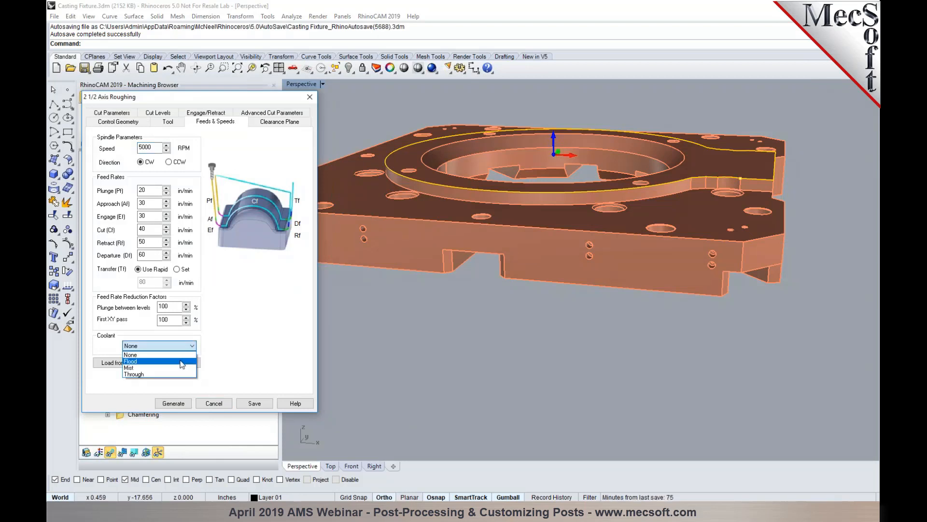
click(181, 362)
click(174, 405)
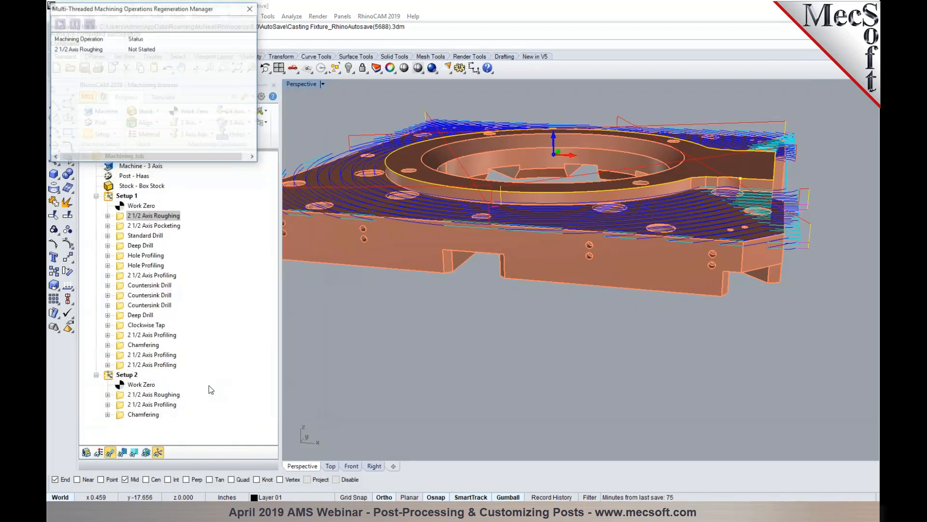
Post Setup 1's 2 1/2 Axis Roughing operation, replacing the existing Casting Fixture_2 1_2 Axis Roughing.nc.
right_click(122, 218)
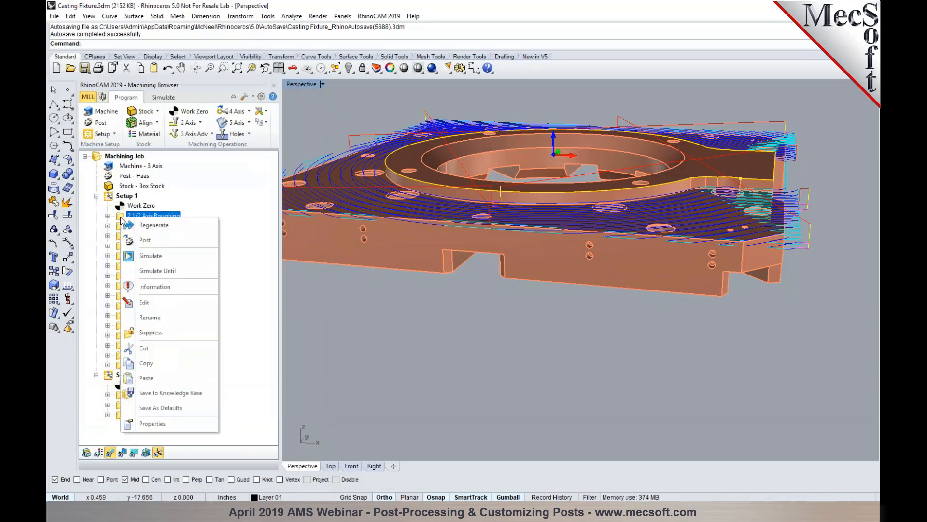
click(145, 238)
click(579, 315)
click(529, 260)
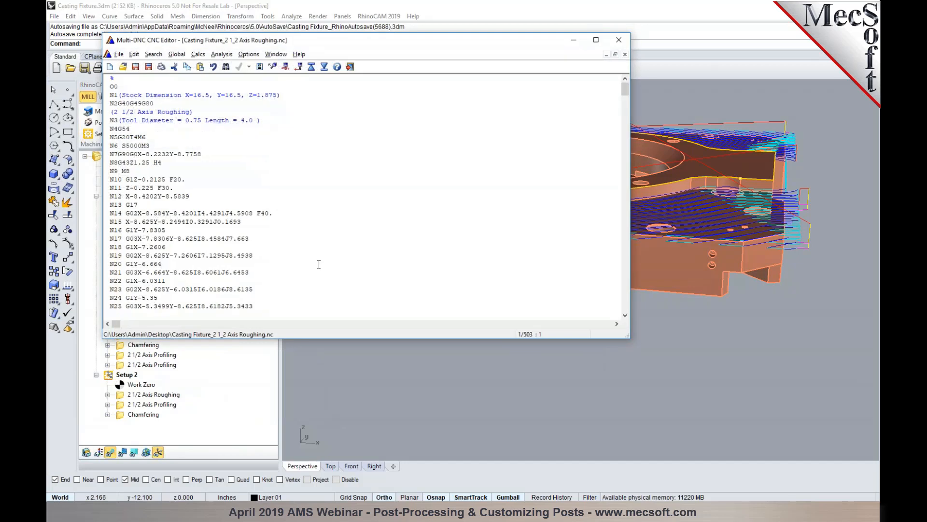
Examine where the M8 coolant code falls relative to the spindle line and the positioning lines N7 and N8.
drag(146, 171, 114, 172)
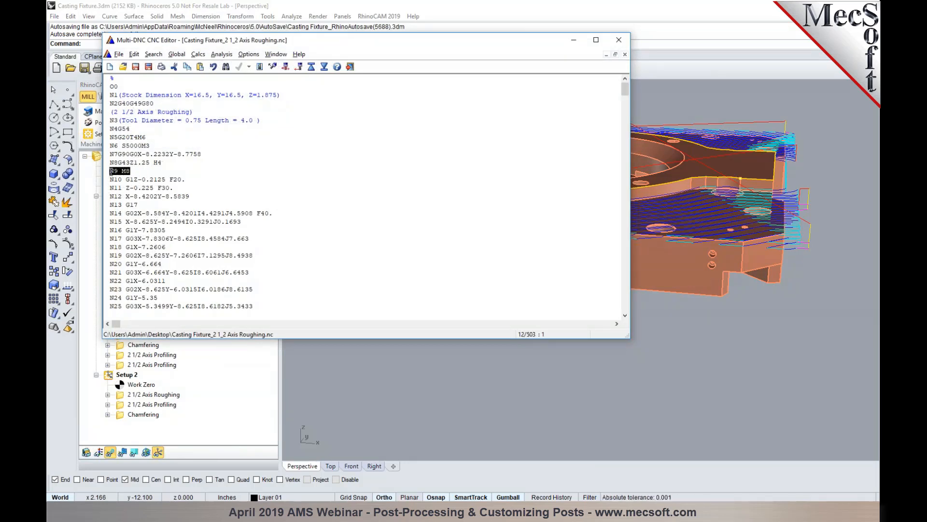
click(130, 171)
drag(162, 163, 106, 155)
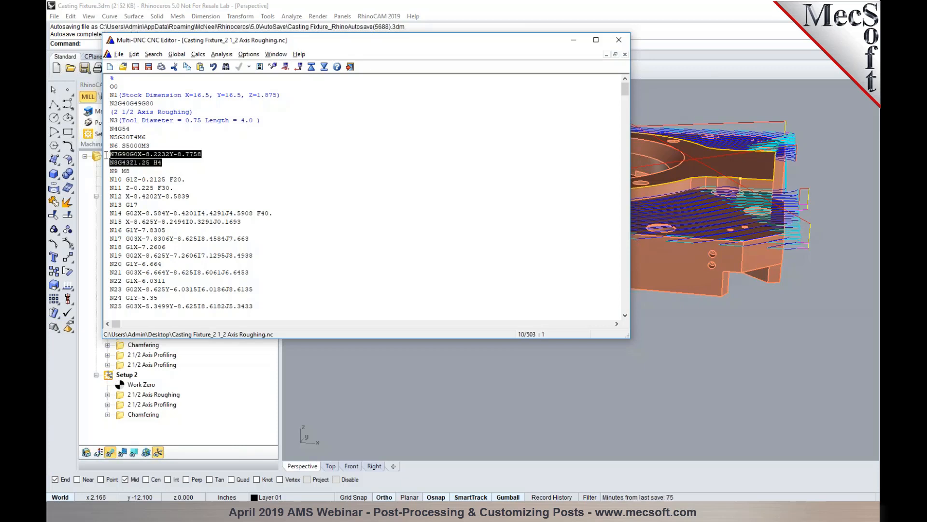
click(135, 170)
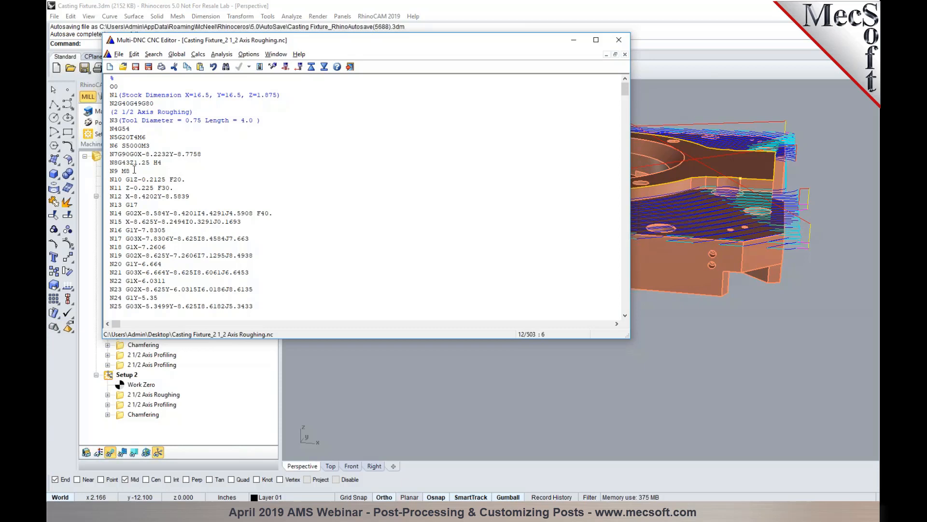
click(158, 146)
Close the roughing NC file and open the Haas post for editing at its Tool Change macros.
click(543, 367)
click(99, 123)
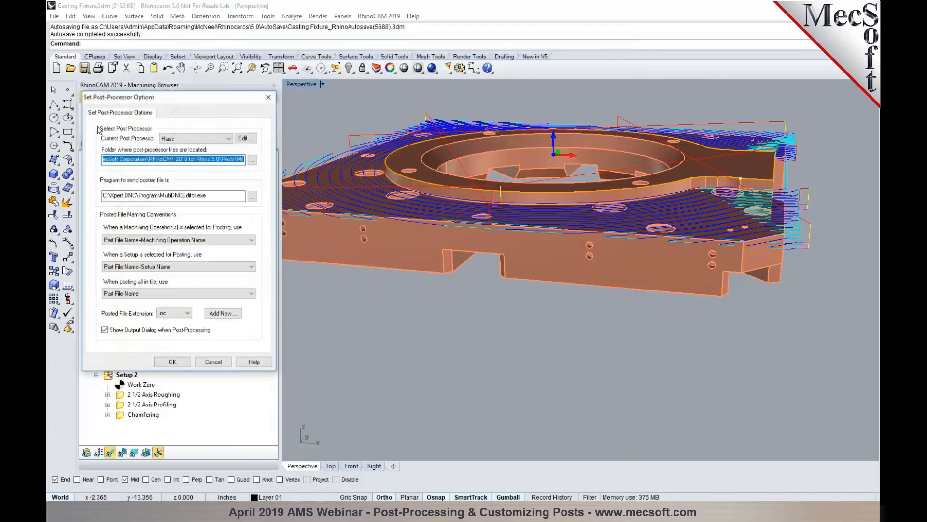
click(245, 138)
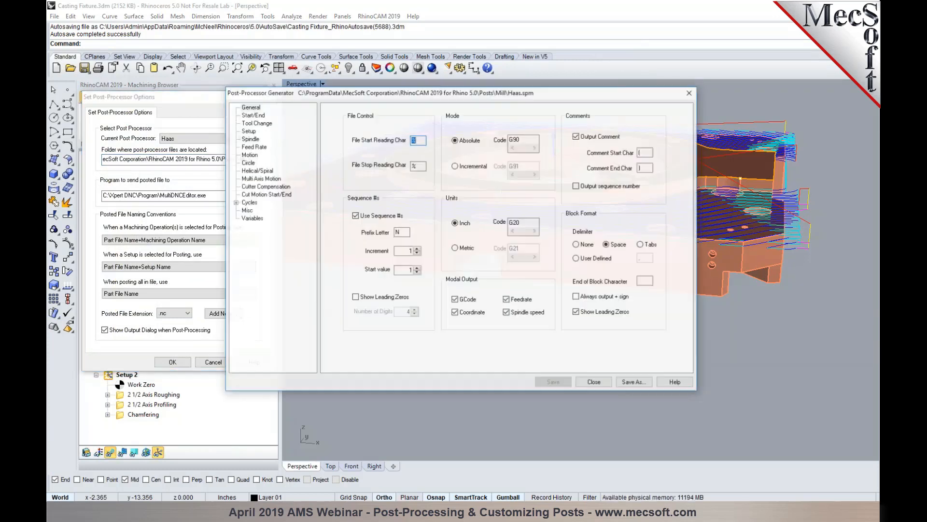
click(257, 123)
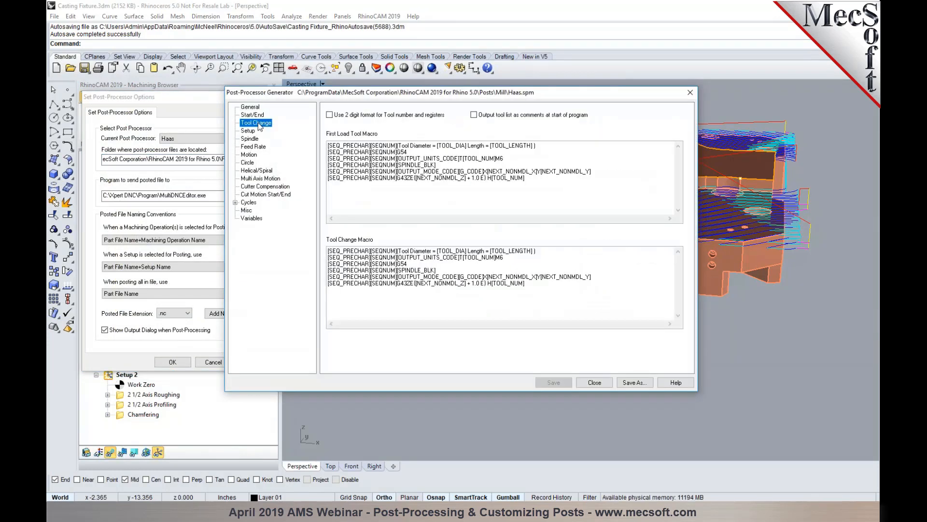
Add the line [SEQ_PRECHAR][SEQNUM][COOLANT_CODE_INSERT] below the spindle block line in the First Load Tool Macro, and save the post.
click(443, 167)
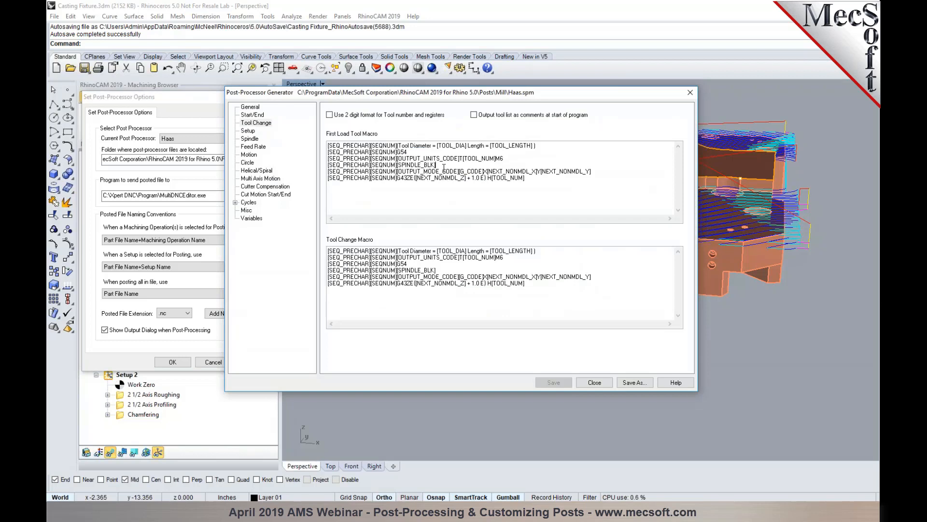
key(Return)
drag(328, 165, 397, 165)
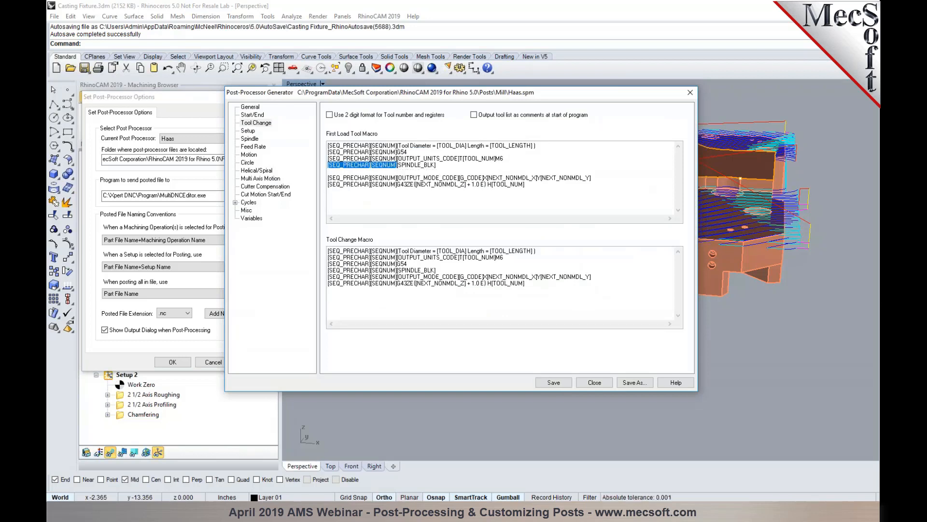
key(ctrl+c)
key(Down)
key(ctrl+v)
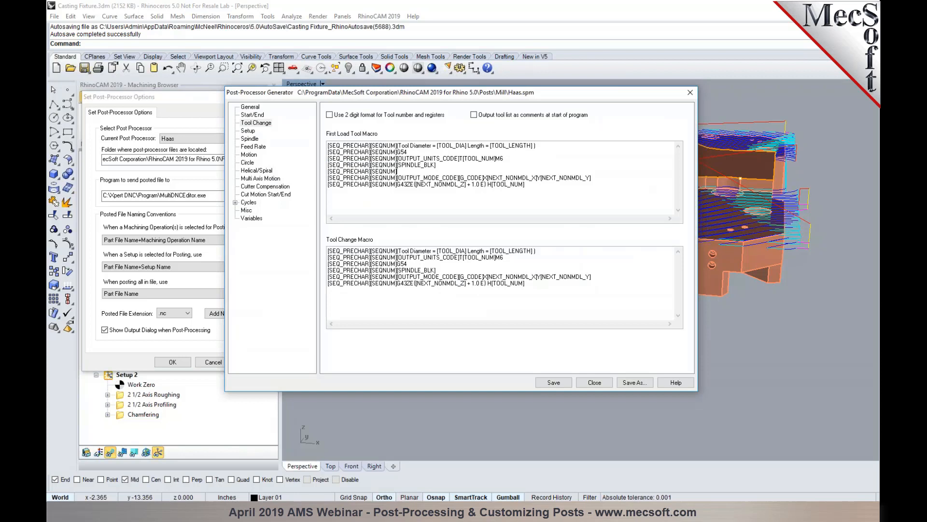
right_click(443, 173)
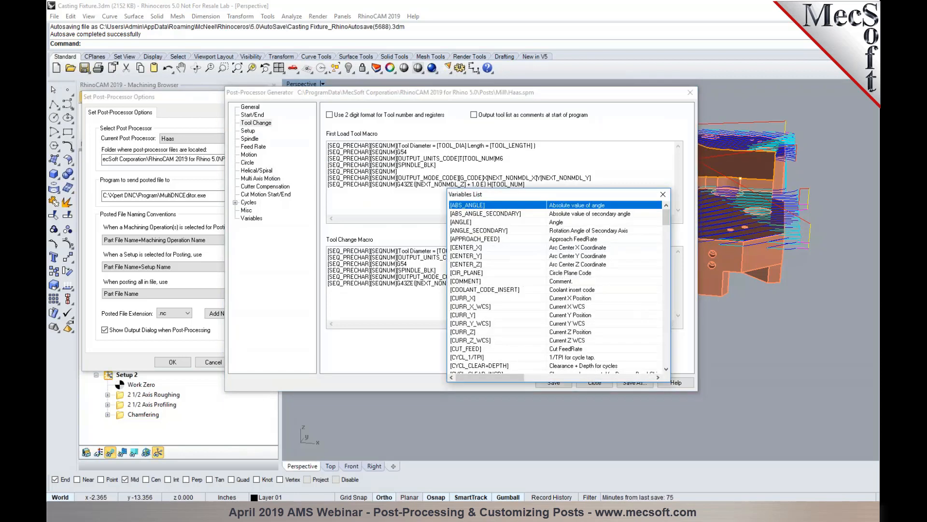
double_click(492, 290)
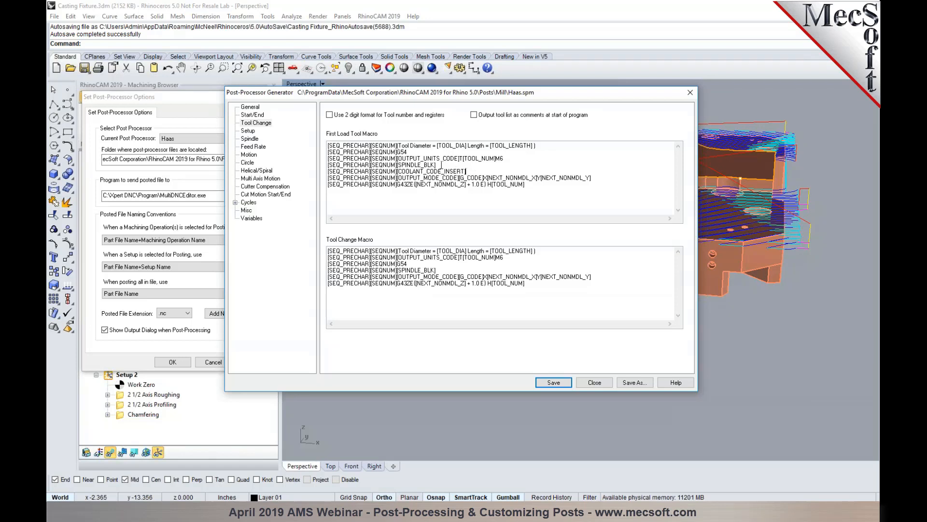
click(548, 385)
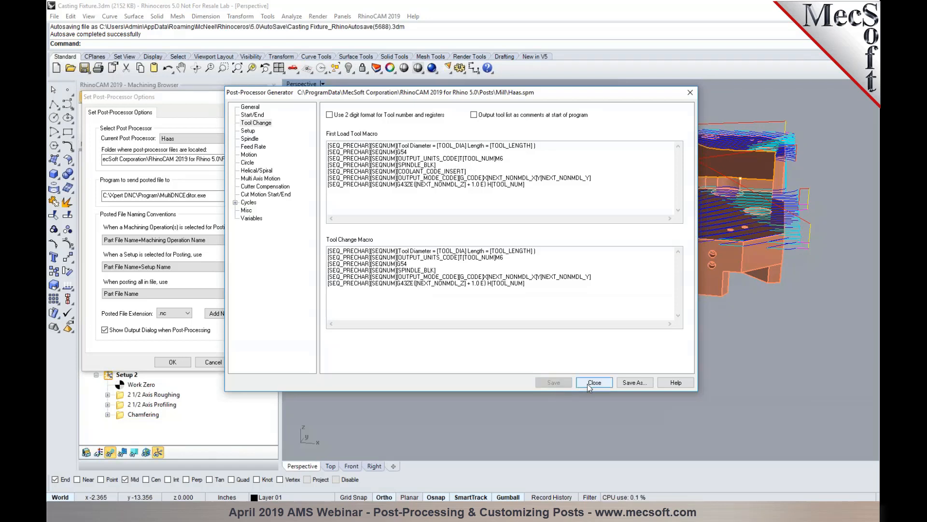
Close the post editor, accept the post-processor options, and repost the 2 1/2 Axis Roughing operation over its existing NC file.
click(594, 382)
click(179, 362)
right_click(151, 218)
click(163, 236)
click(567, 316)
click(500, 264)
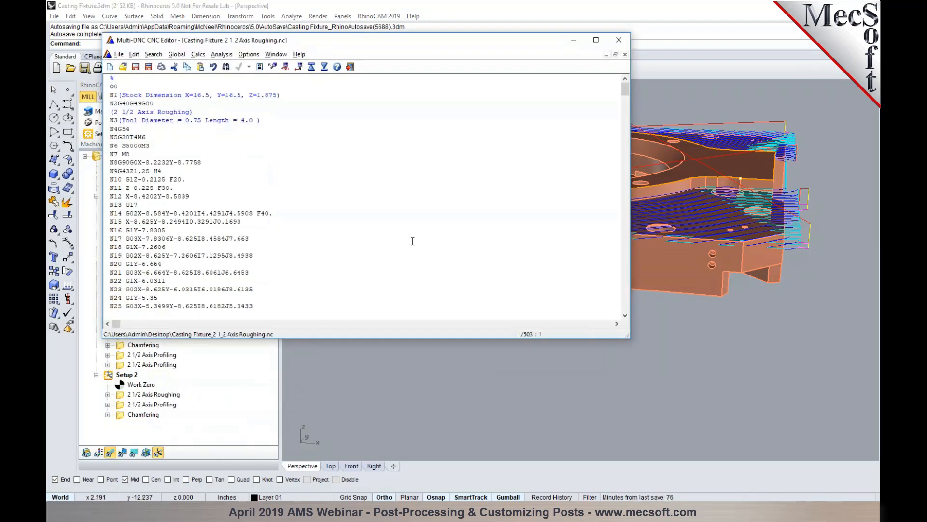
Check the M8 line's position before the positioning lines N8 and N9, and look further down the roughing code.
double_click(126, 153)
drag(161, 171, 109, 163)
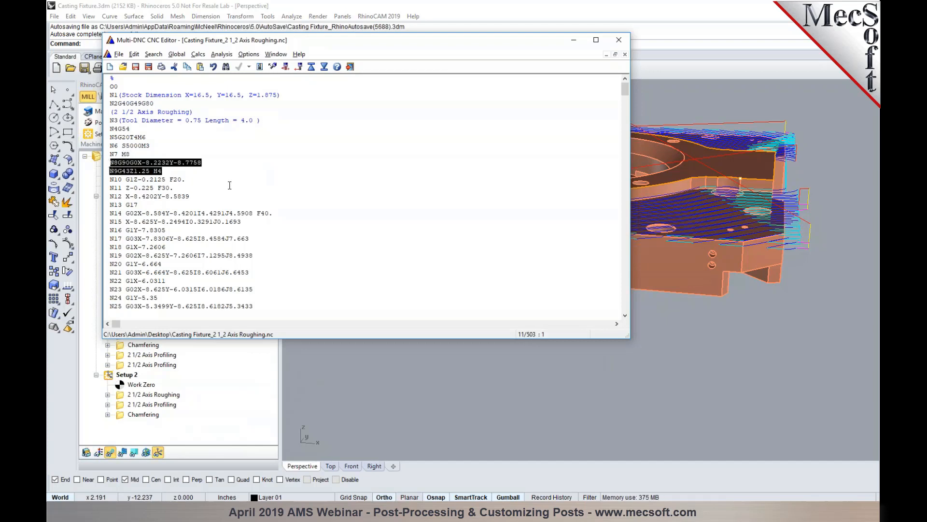
click(269, 188)
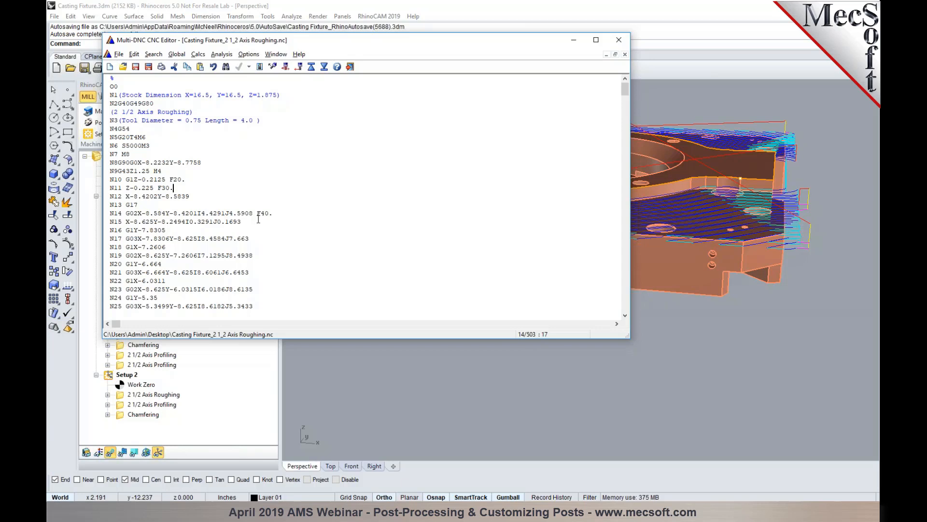
scroll(254, 174, down, 6)
scroll(259, 220, down, 4)
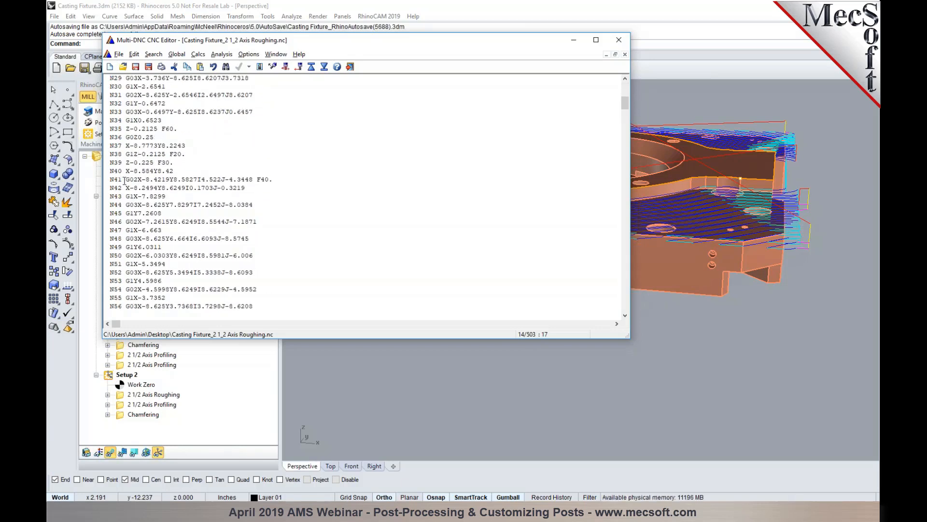
Close the roughing NC file and post Setup 1's Standard Drill and first Deep Drill operations together, replacing 1.nc.
click(619, 39)
click(124, 196)
right_click(125, 196)
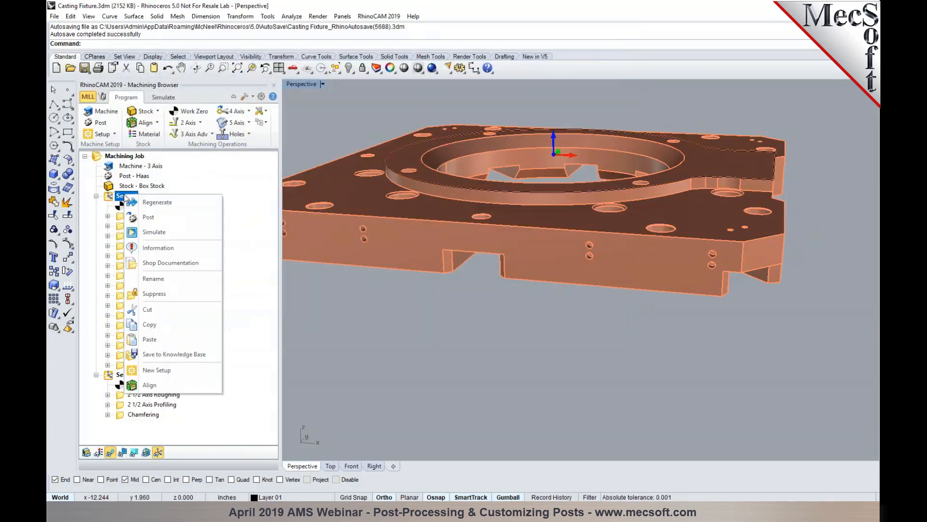
click(118, 225)
click(127, 236)
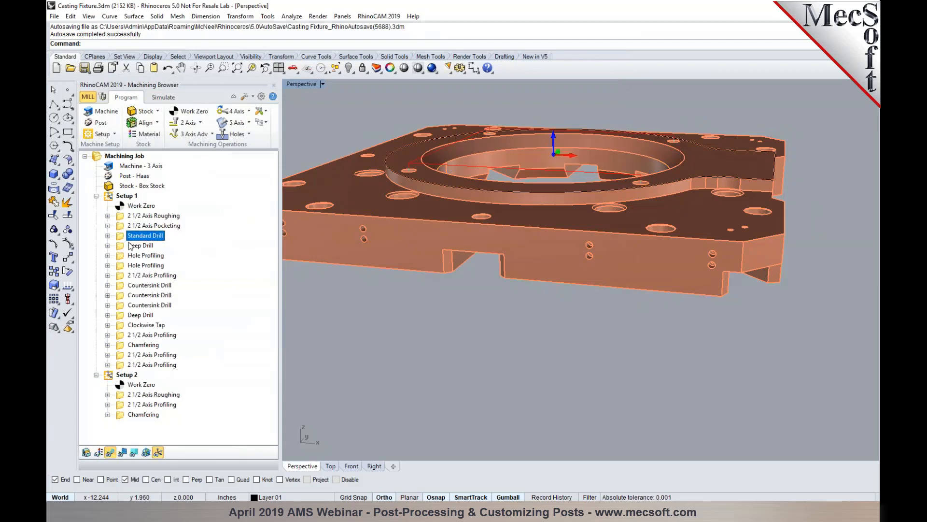
ctrl+click(138, 247)
right_click(138, 246)
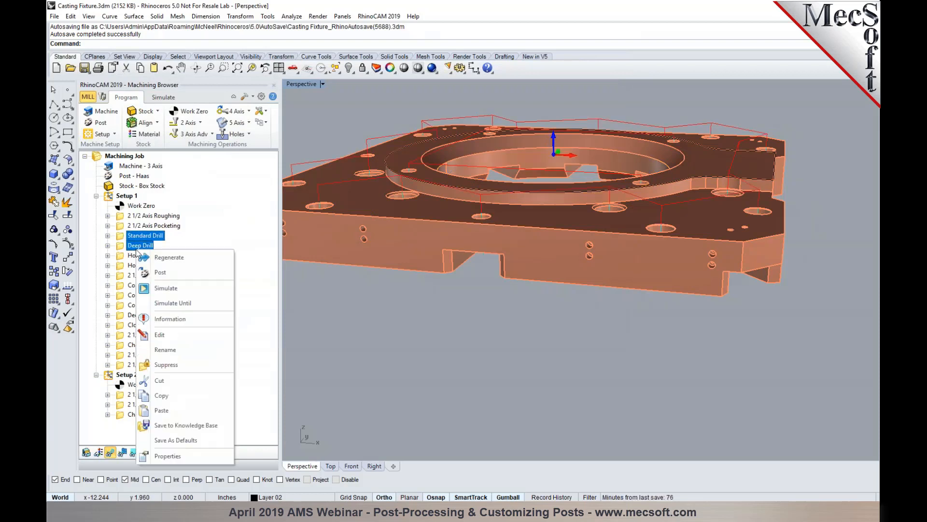
click(156, 274)
text(1)
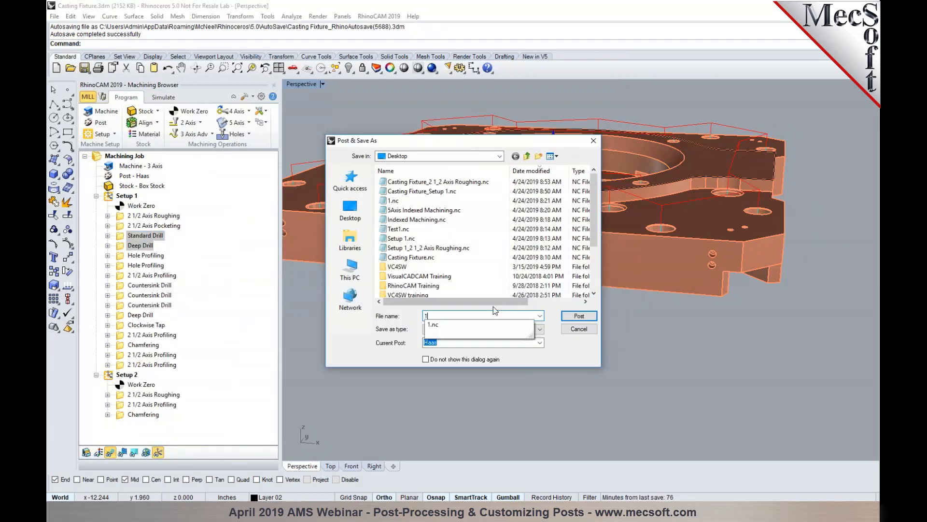
click(575, 316)
click(492, 259)
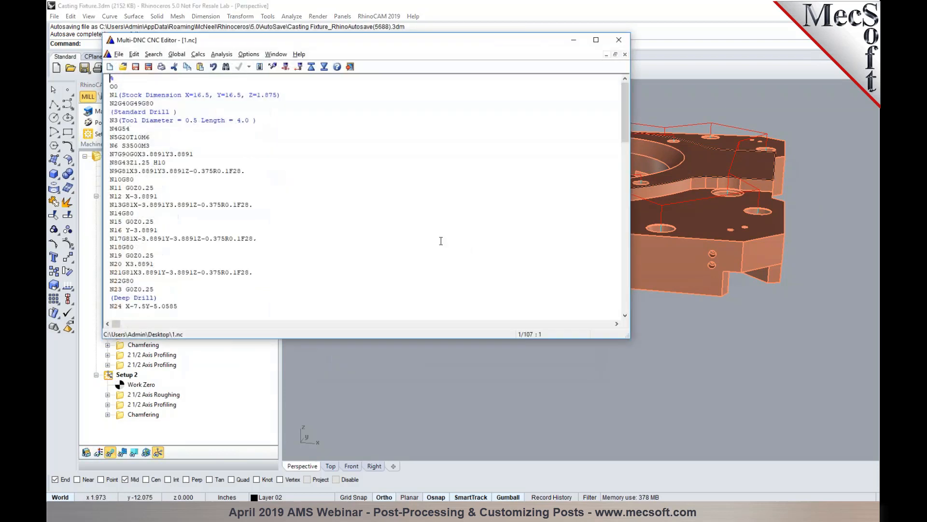
Examine how the G81 and G83 drilling cycles and G80 cancel lines are written for each hole in the posted code.
mouse_move(122, 154)
mouse_down()
mouse_move(139, 154)
mouse_move(134, 163)
mouse_up()
click(116, 159)
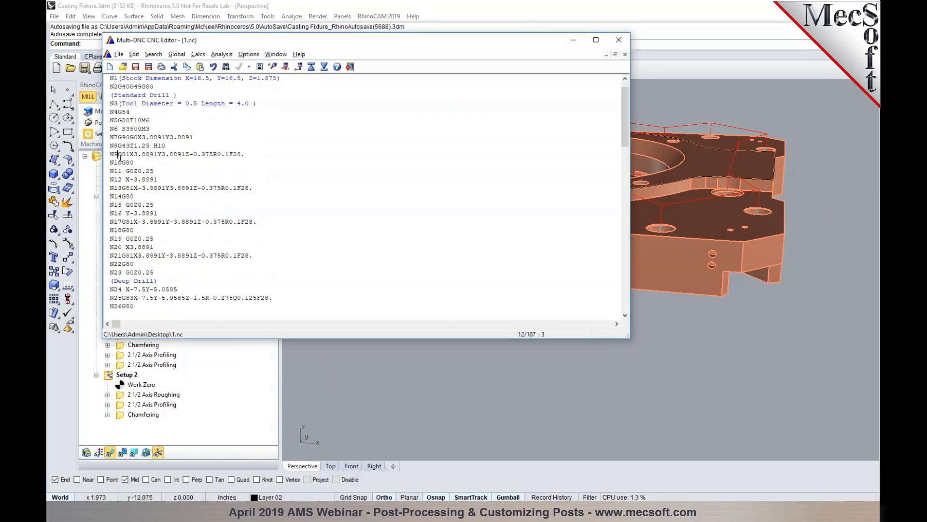
drag(137, 164, 109, 163)
click(131, 177)
scroll(158, 222, down, 3)
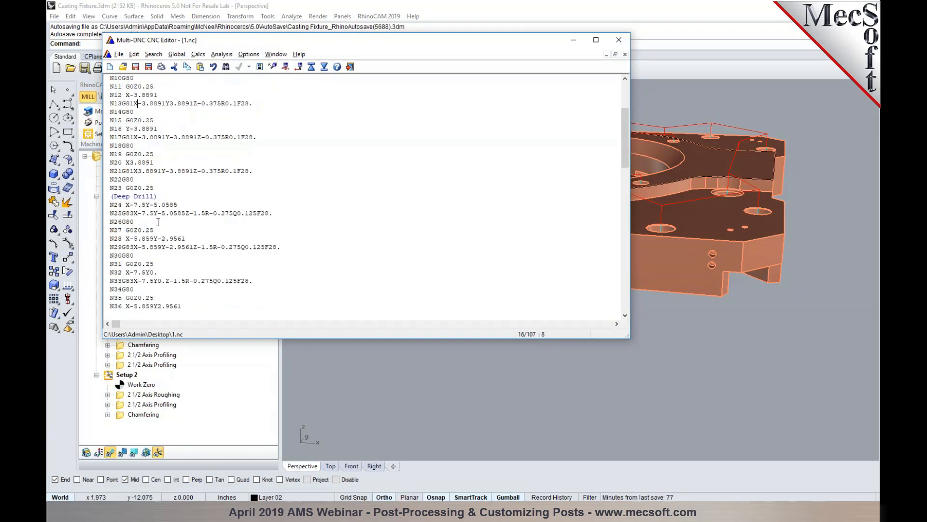
scroll(158, 221, down, 1)
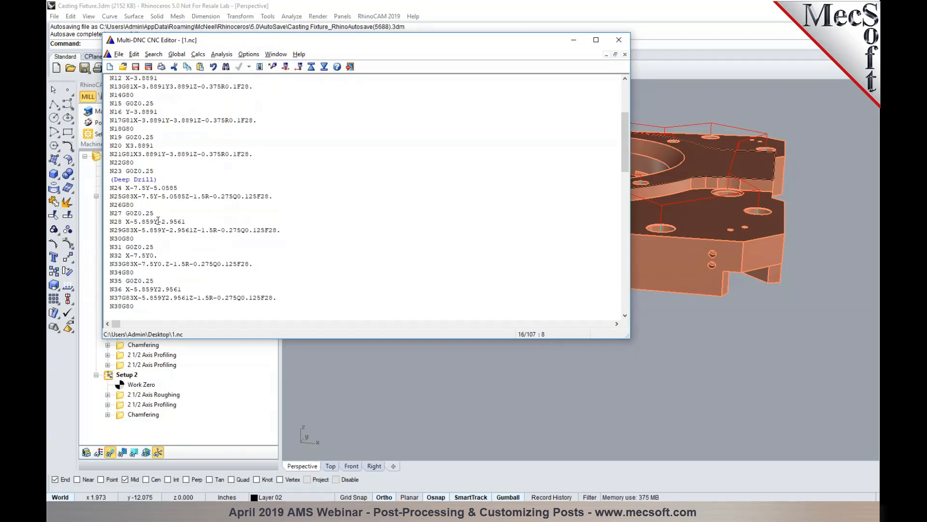
scroll(158, 221, down, 1)
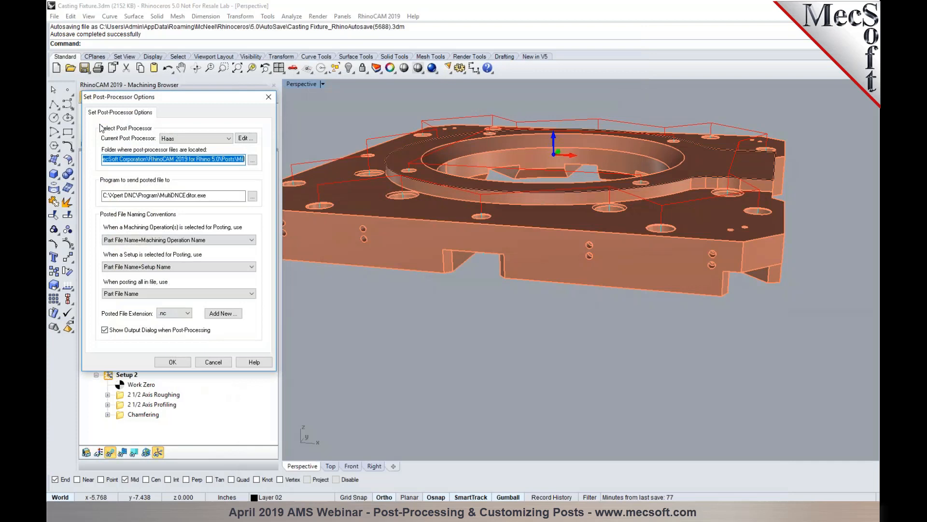
Enable Optimize Cycle Output in the Haas post's Cycles settings, save the post, and accept the post-processor options.
click(246, 138)
click(243, 202)
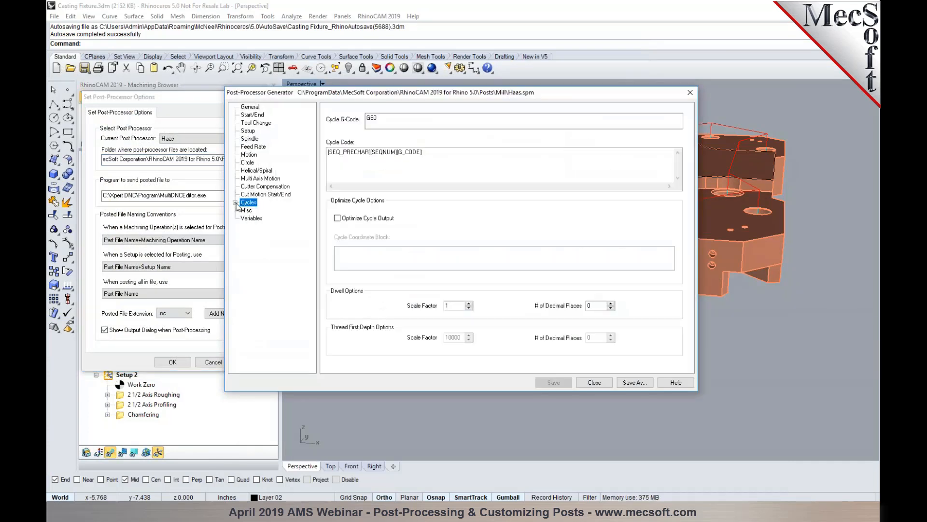
click(235, 203)
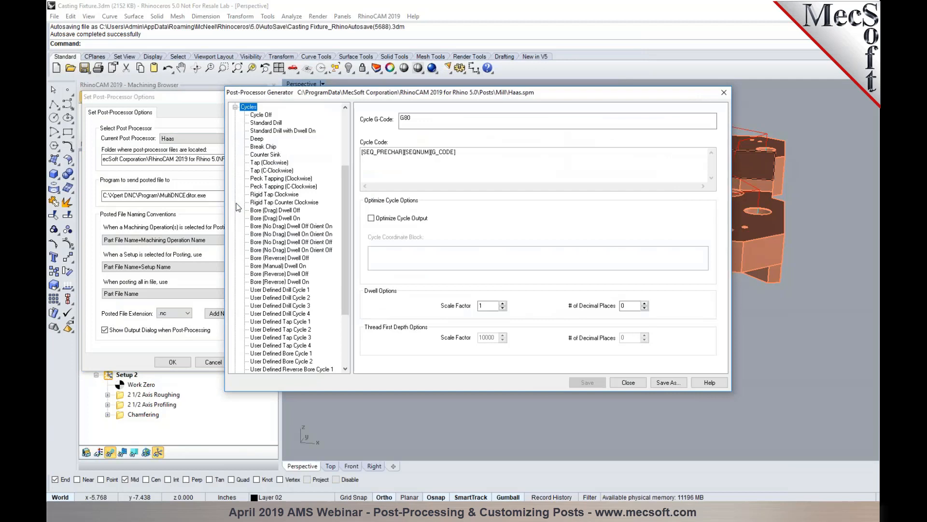
click(378, 221)
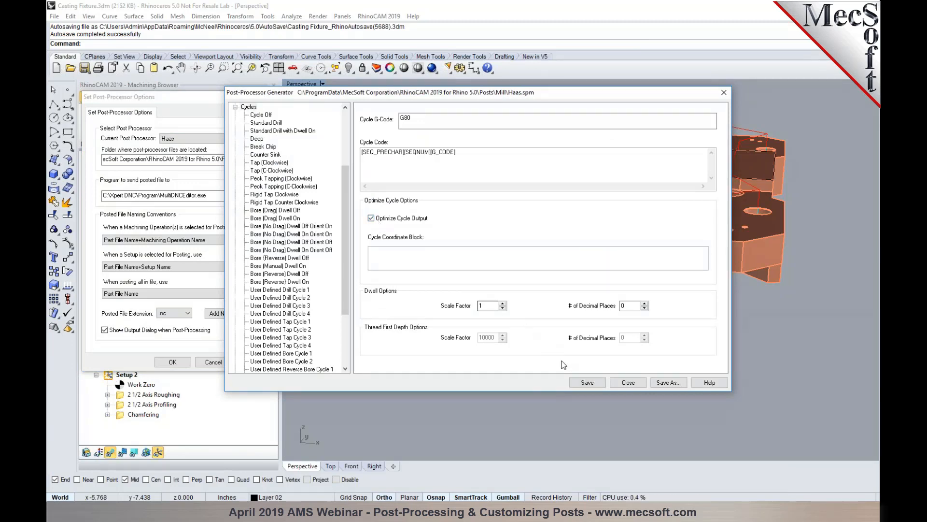
click(587, 382)
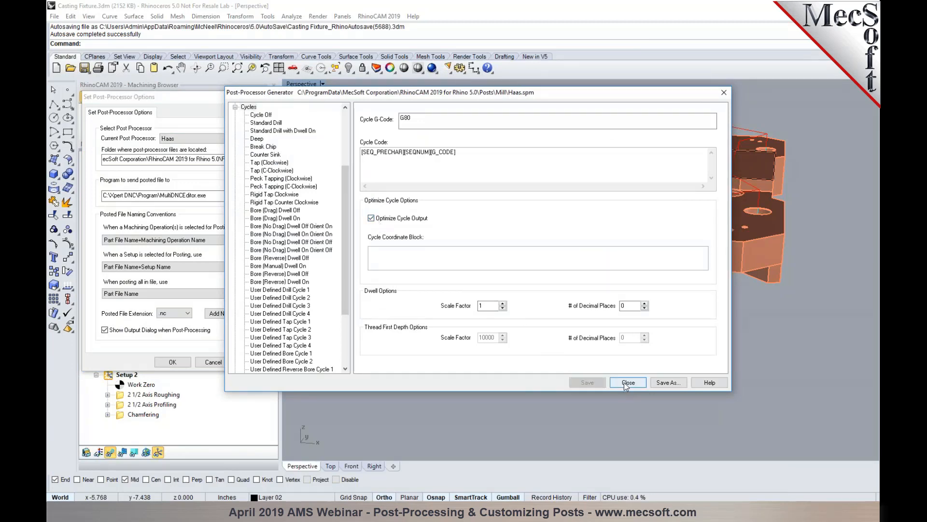
click(627, 382)
click(173, 362)
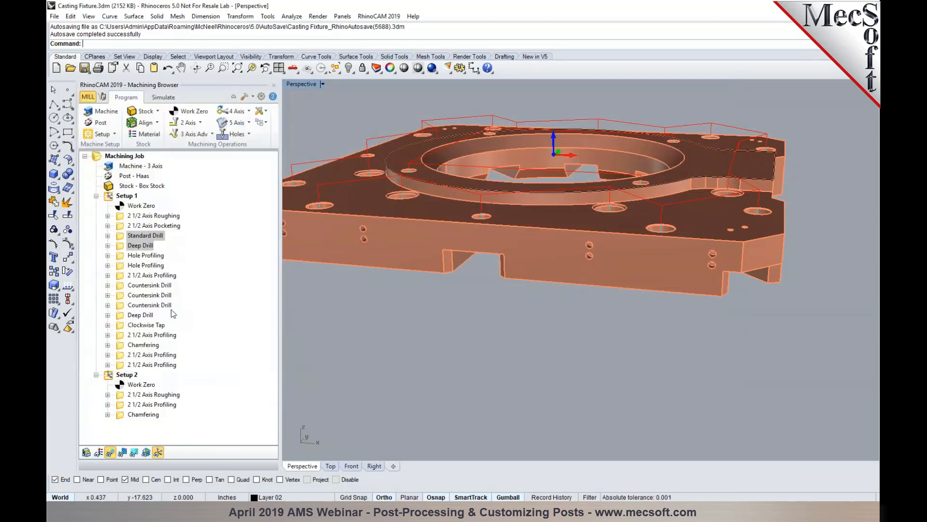
Repost the selected Standard Drill and Deep Drill operations over the existing file 1.nc.
right_click(152, 247)
click(167, 264)
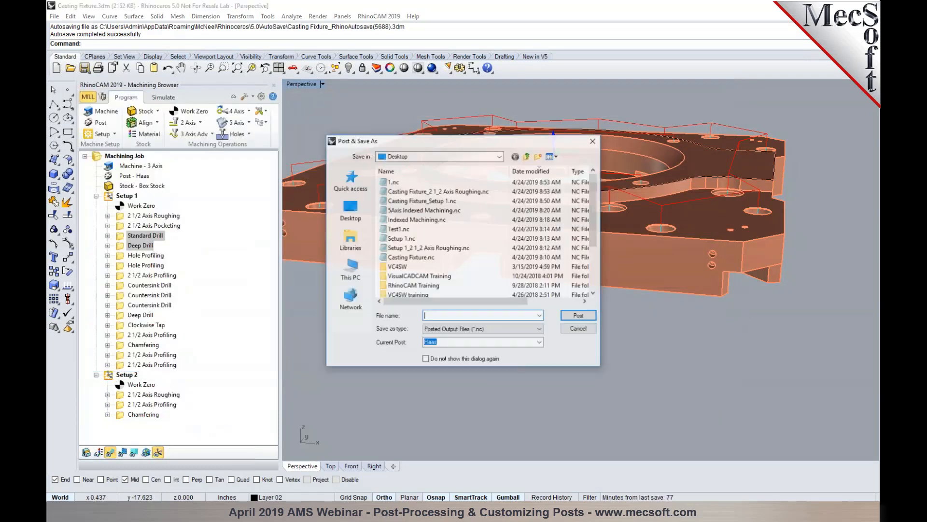
text(1)
key(Return)
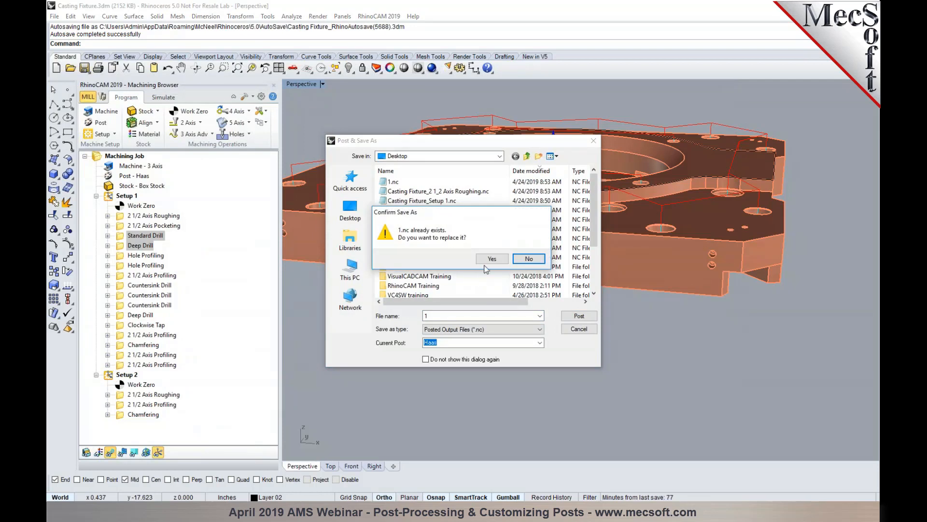
click(491, 259)
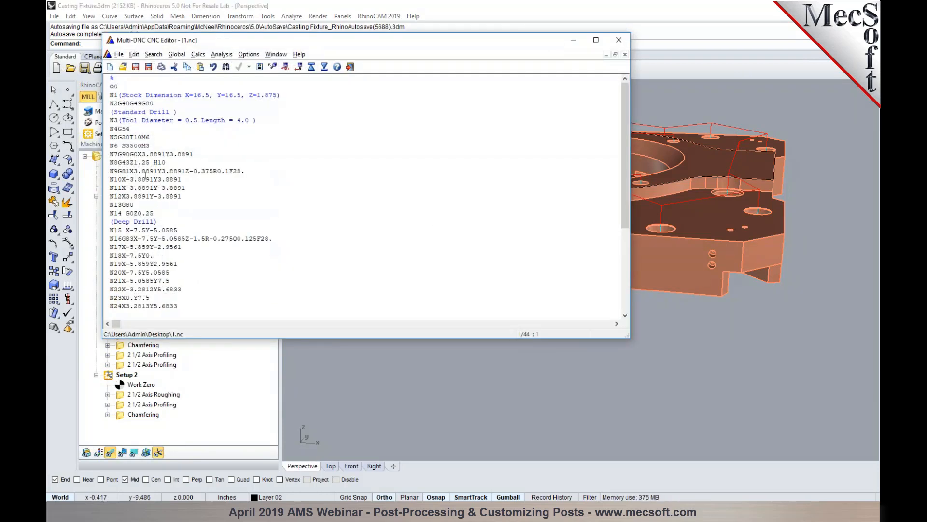
Check the G81 standard drill and G83 deep drill blocks with their coordinate lines in the reposted code, and close the file.
drag(118, 171, 251, 172)
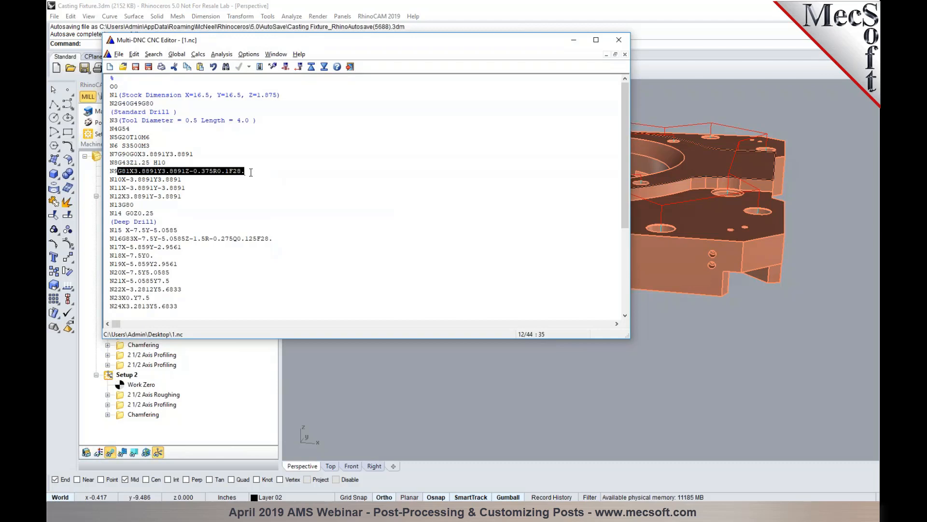
drag(189, 180, 122, 179)
drag(188, 189, 121, 188)
click(182, 196)
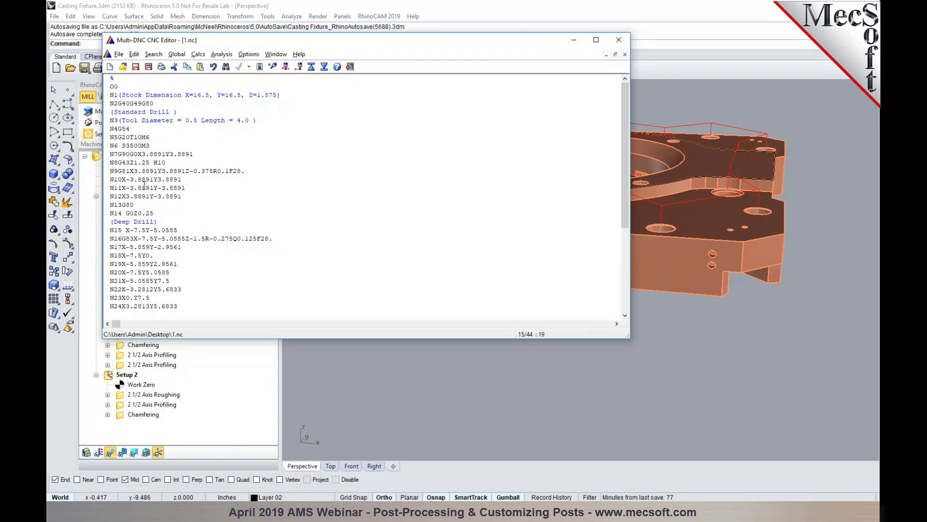
drag(134, 204, 105, 202)
click(168, 208)
scroll(164, 186, down, 3)
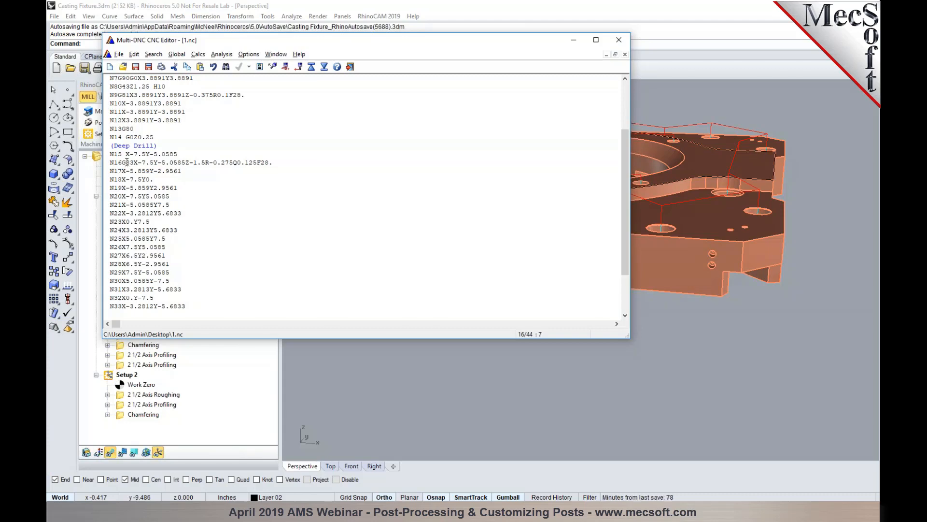
scroll(125, 162, down, 1)
click(123, 137)
drag(124, 136, 277, 139)
click(259, 152)
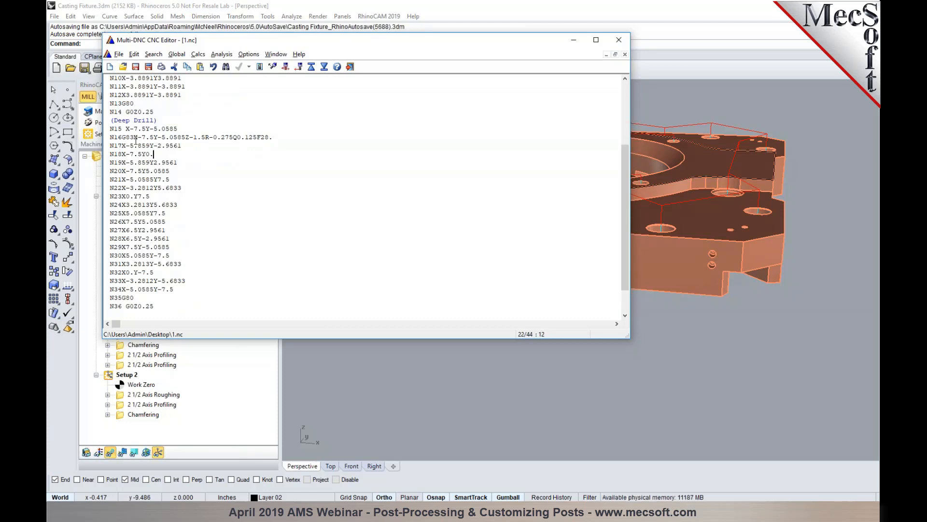
drag(125, 137, 139, 137)
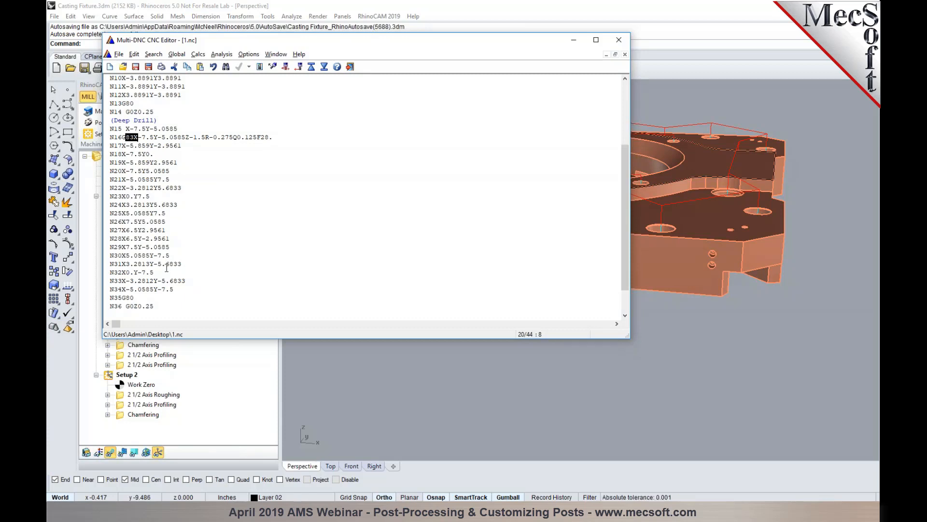
click(620, 42)
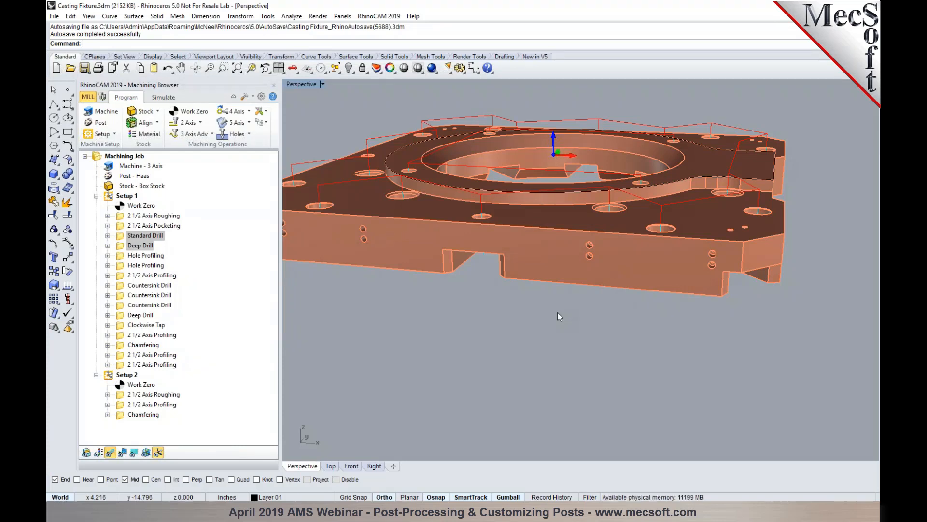
Add $M01 as the output comment in the properties of Setup 1's 2 1/2 Axis Pocketing operation.
click(174, 217)
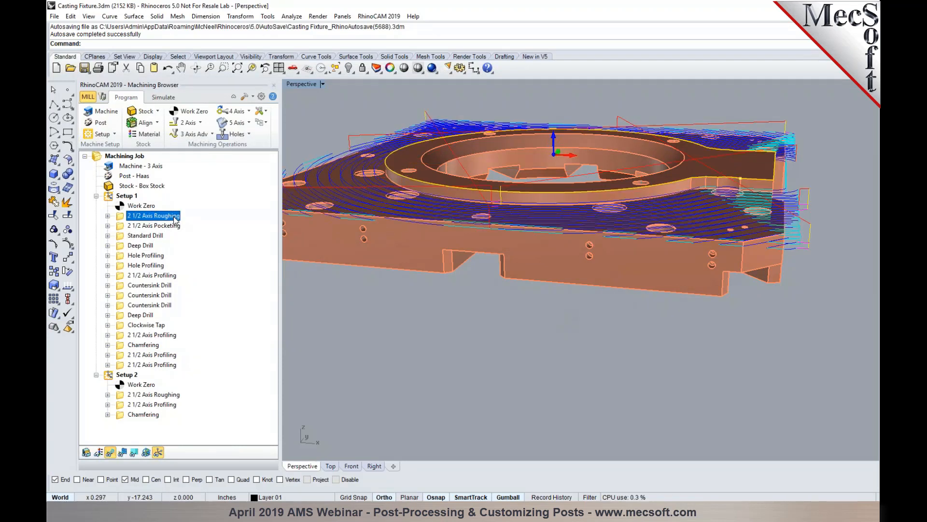
click(174, 226)
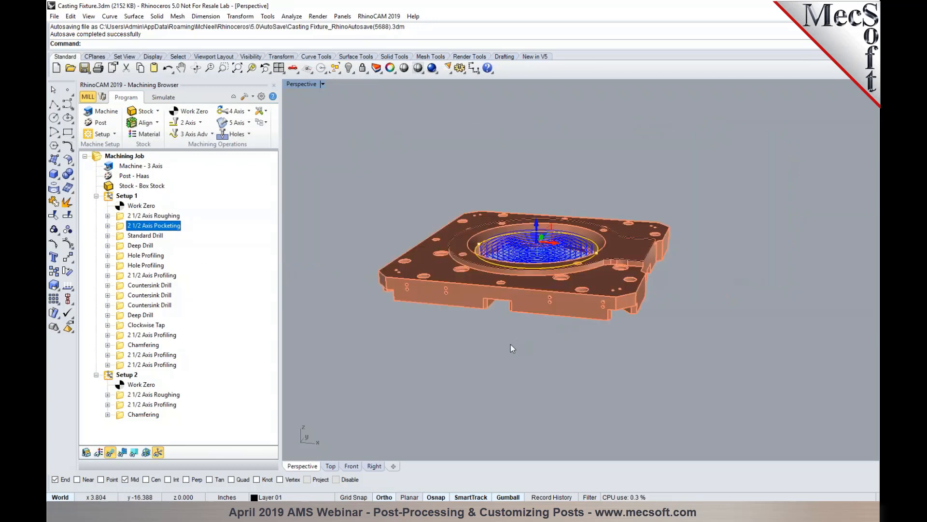
scroll(496, 262, up, 4)
click(177, 215)
click(175, 225)
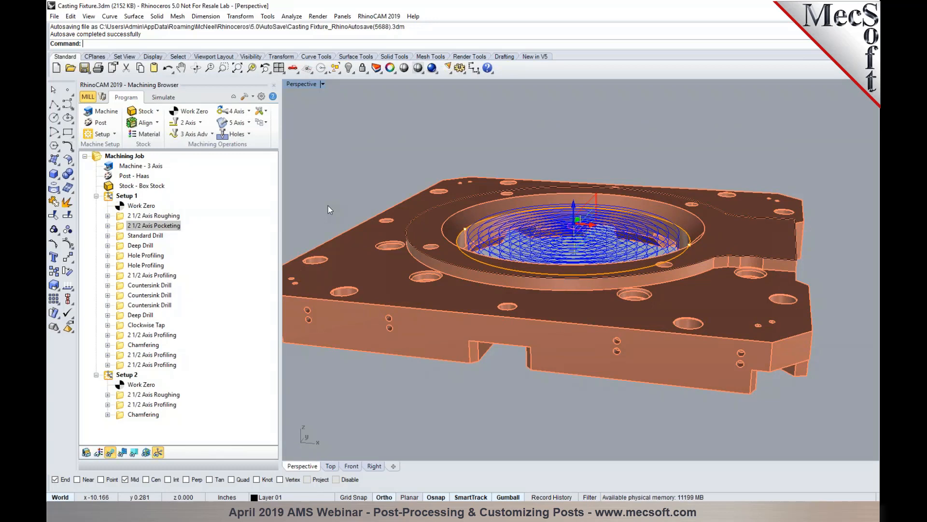
right_click(124, 227)
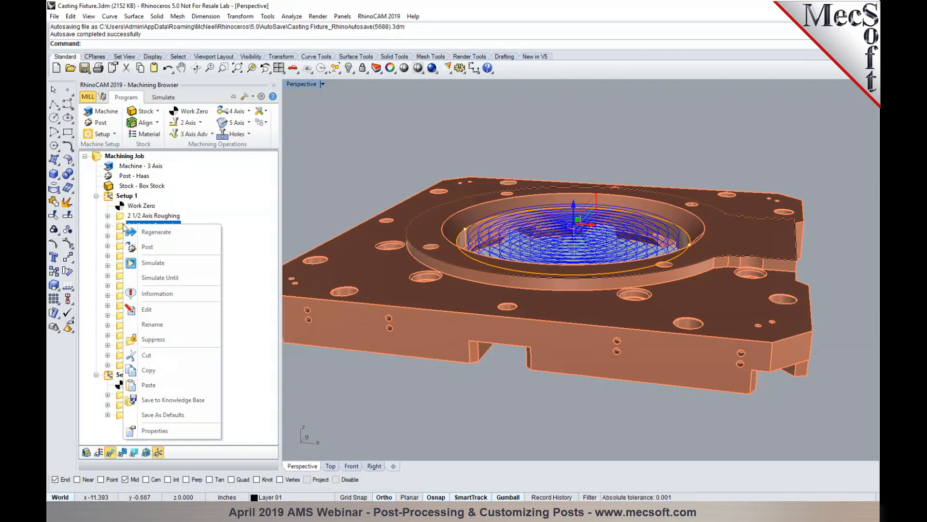
click(176, 432)
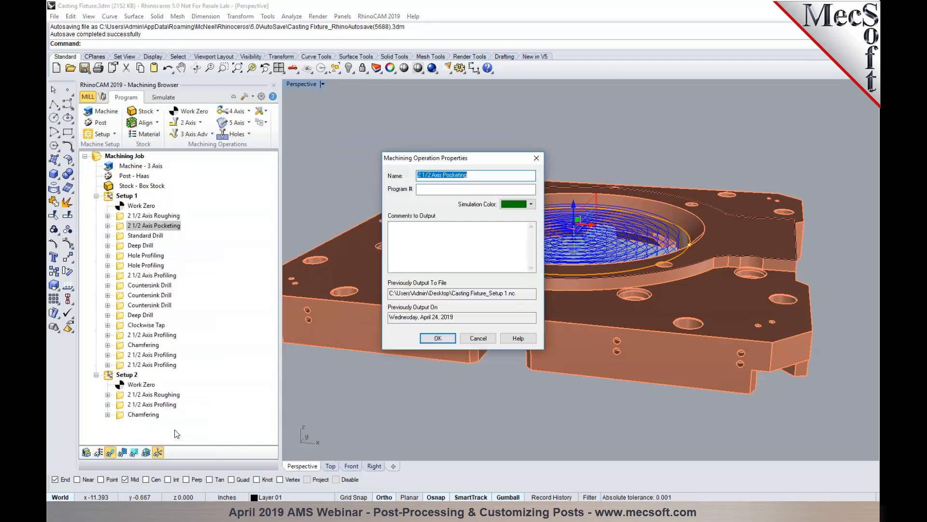
click(415, 250)
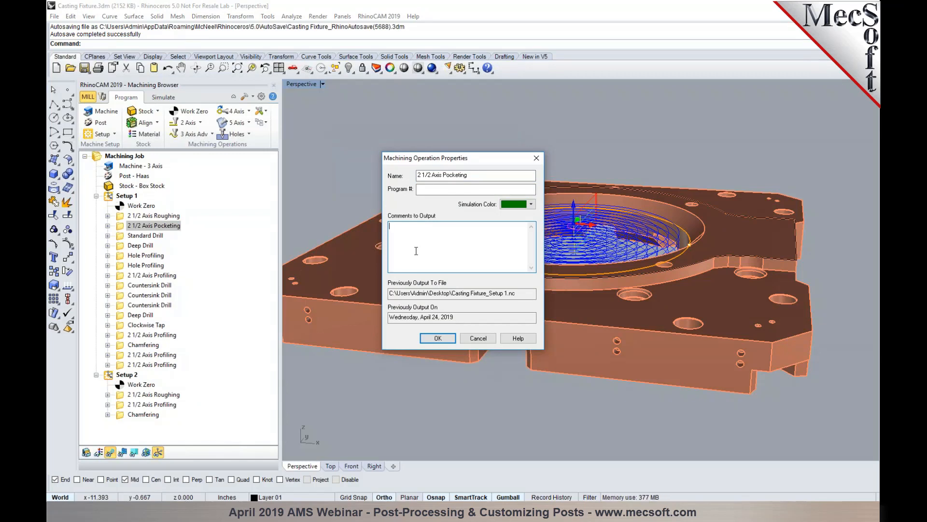
text(M)
text(01)
text($)
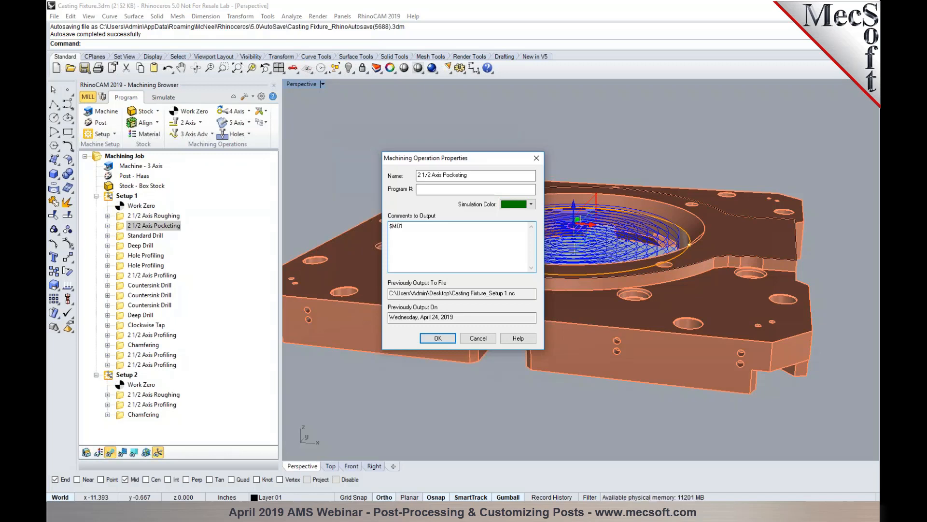
click(437, 338)
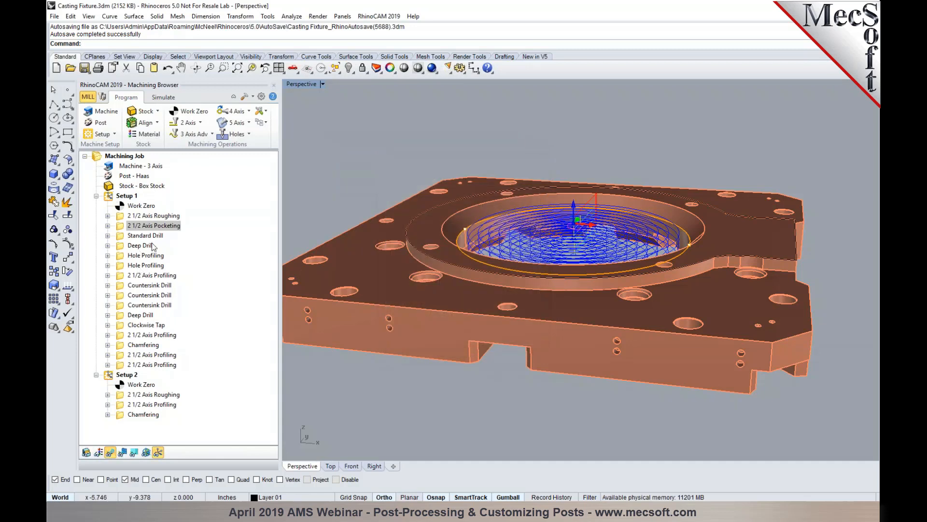
Post Setup 1's 2 1/2 Axis Roughing and 2 1/2 Axis Pocketing operations together, replacing 1.nc.
click(159, 216)
shift+click(161, 226)
right_click(161, 228)
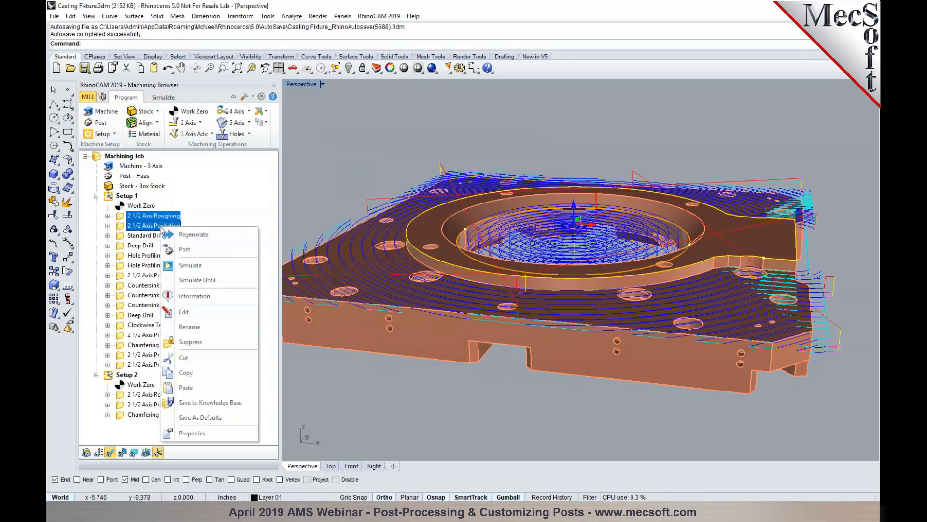
click(185, 250)
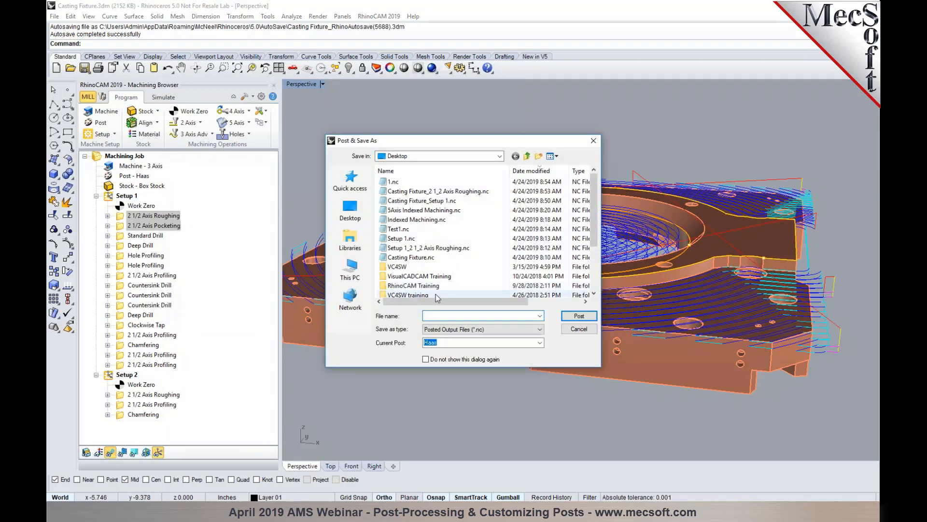
double_click(394, 181)
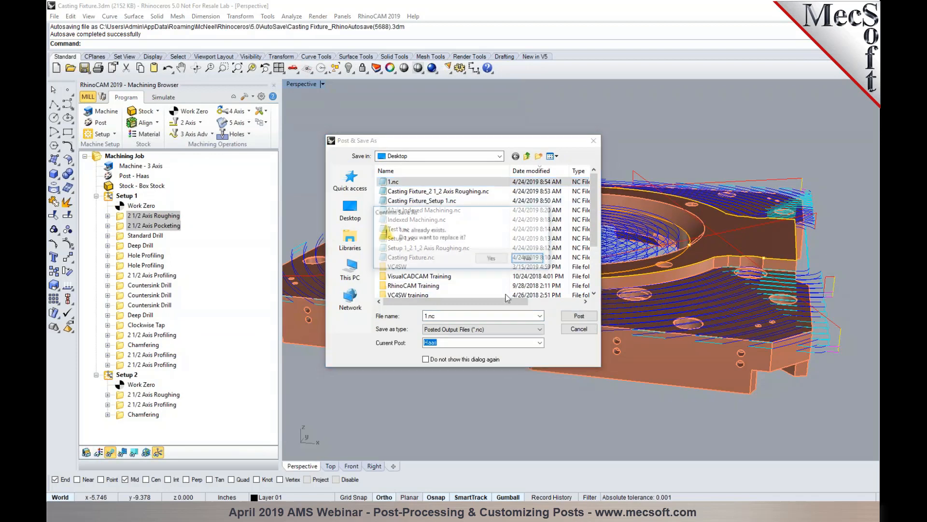
click(491, 259)
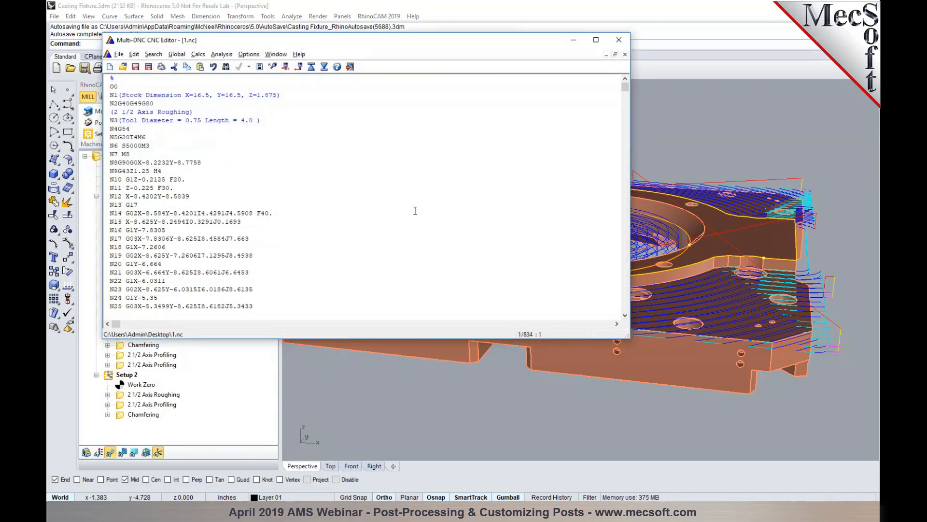
Check the M01 line after the 2 1/2 Axis Pocketing comment in the posted code, and close the file.
click(111, 112)
key(ctrl+f)
click(103, 81)
scroll(237, 242, down, 1)
drag(171, 35, 492, 102)
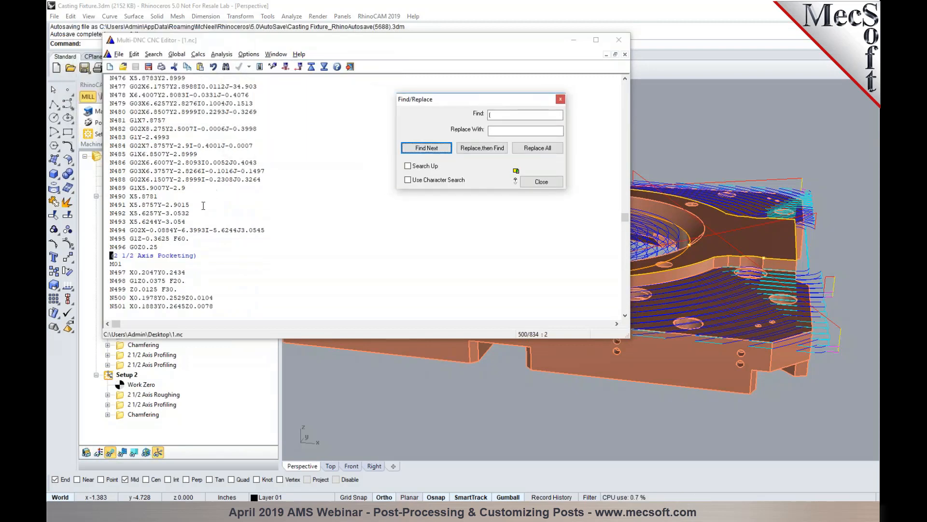
drag(122, 264, 109, 265)
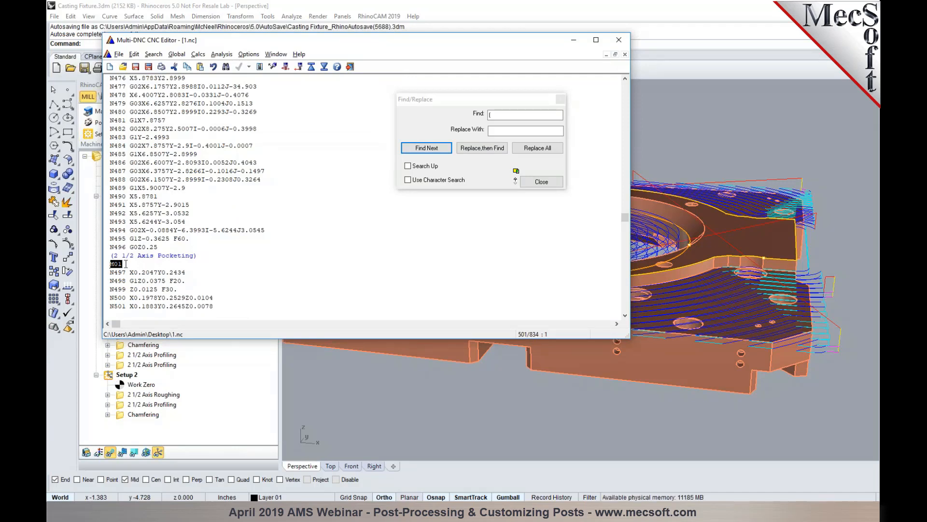
click(541, 182)
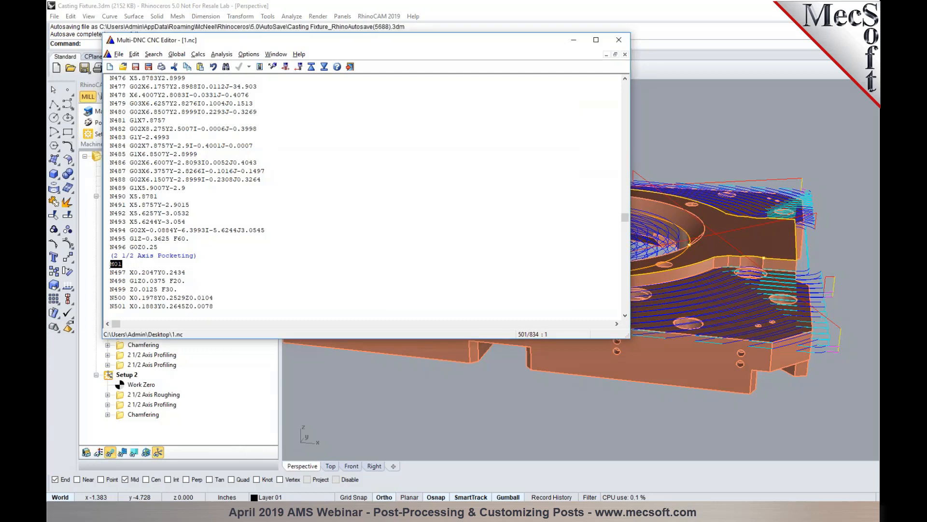
click(623, 40)
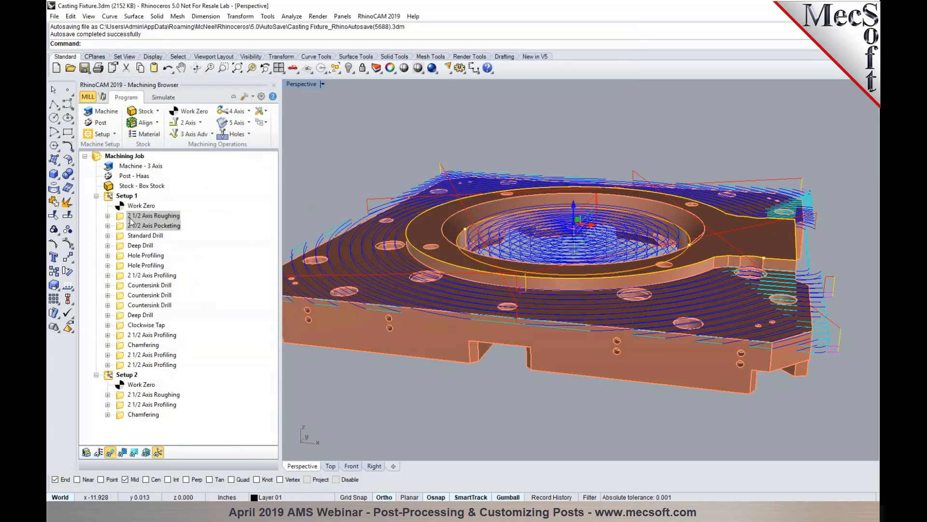
Insert a Machine Control operation using Cycle 1 directly after Setup 1's 2 1/2 Axis Roughing.
click(124, 225)
click(123, 216)
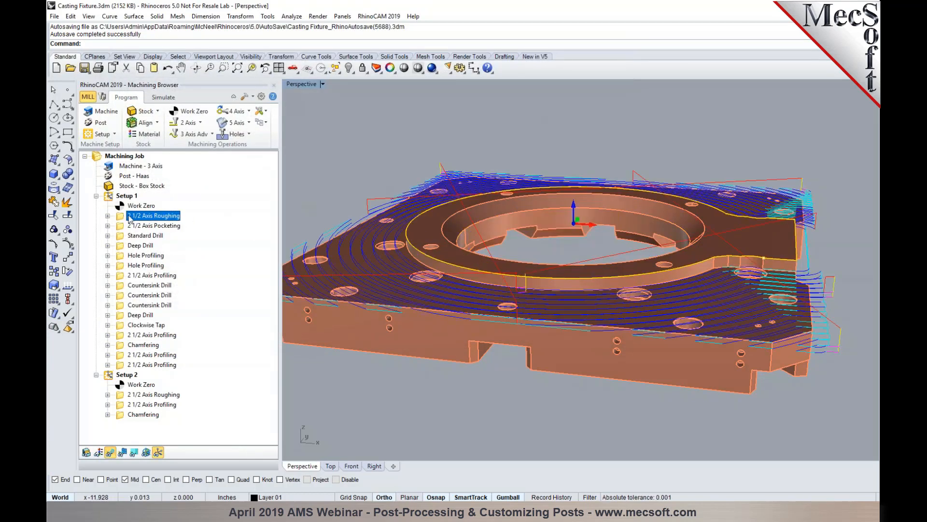
click(265, 112)
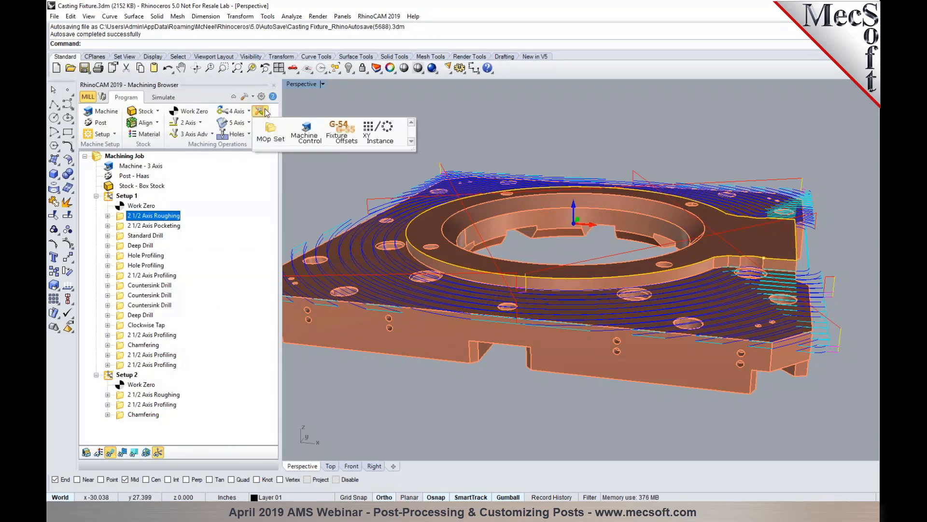
click(310, 137)
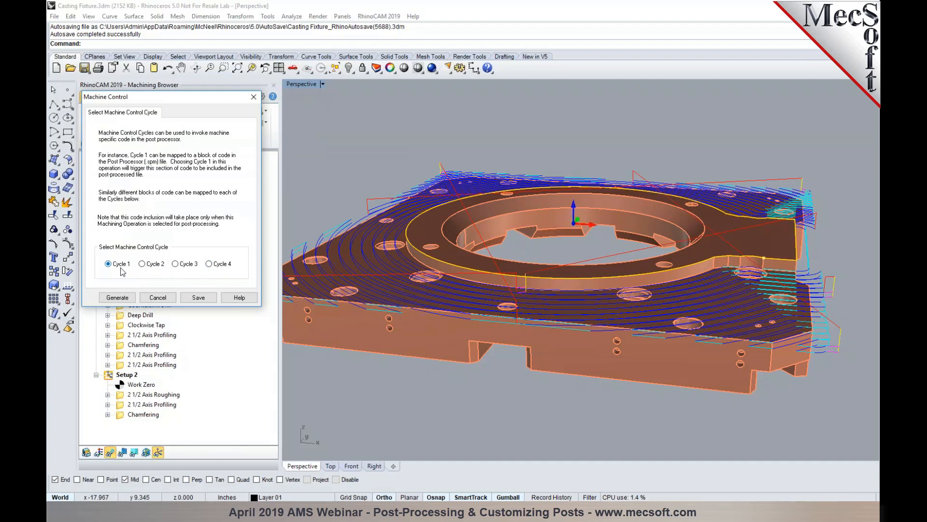
click(117, 297)
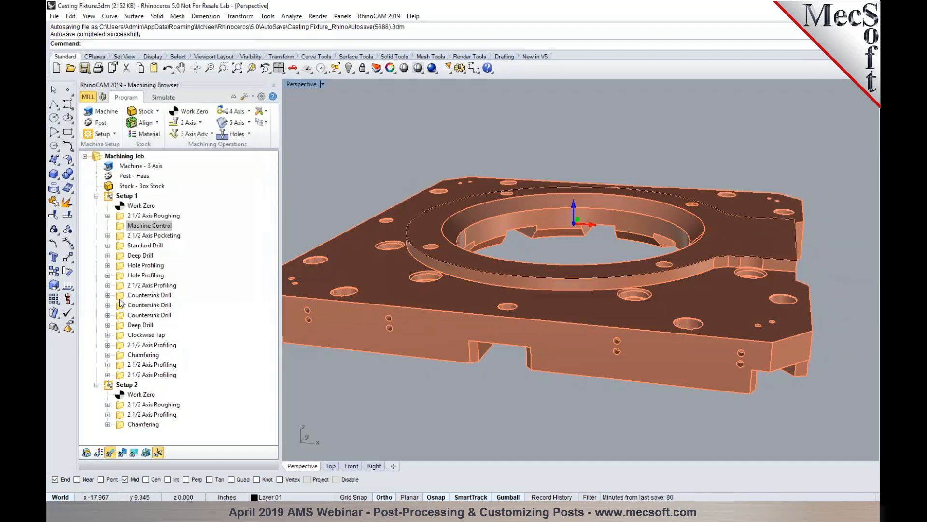
Open the Haas post for editing and copy [SEQ_PRECHAR][SEQNUM] from the cycle code of its general Cycles settings.
click(121, 227)
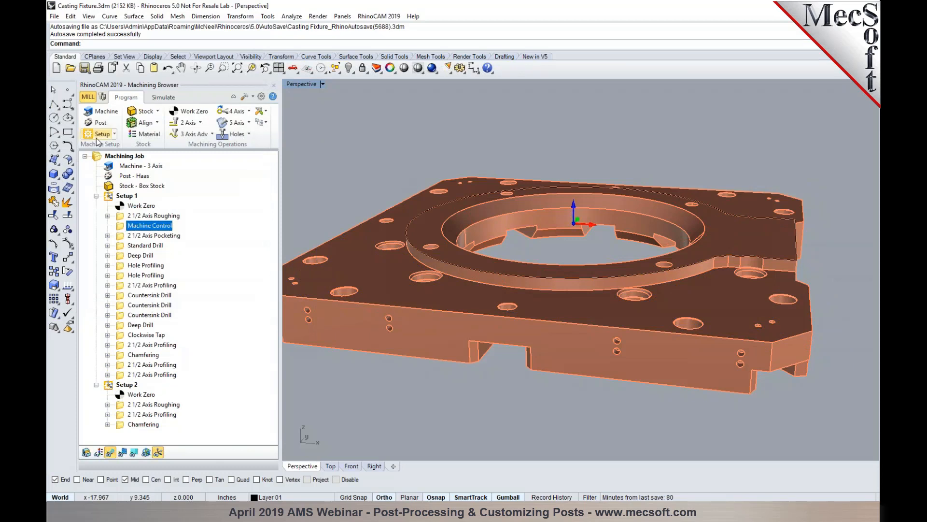
click(95, 123)
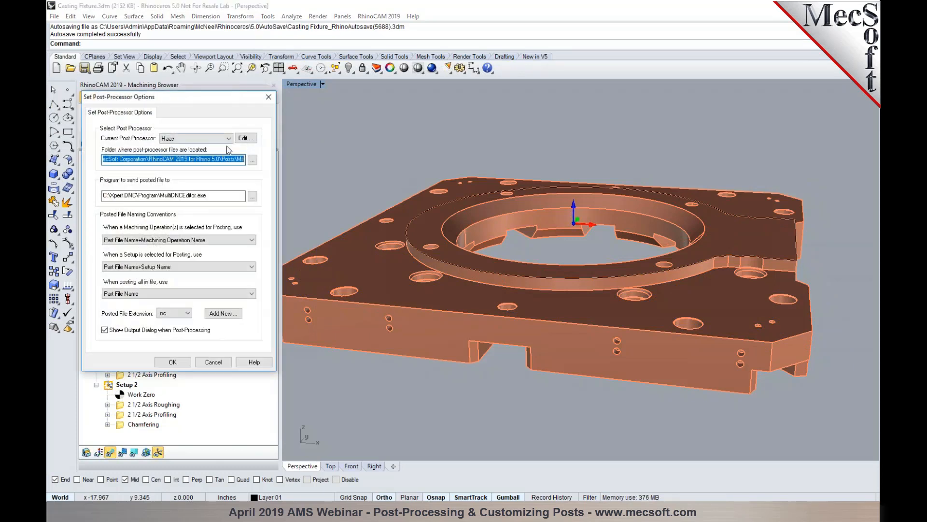
click(246, 139)
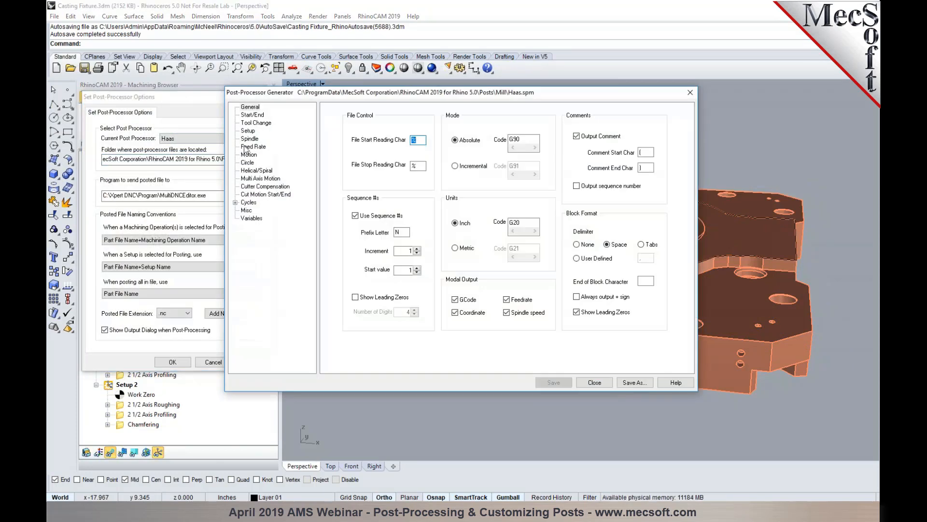
click(247, 202)
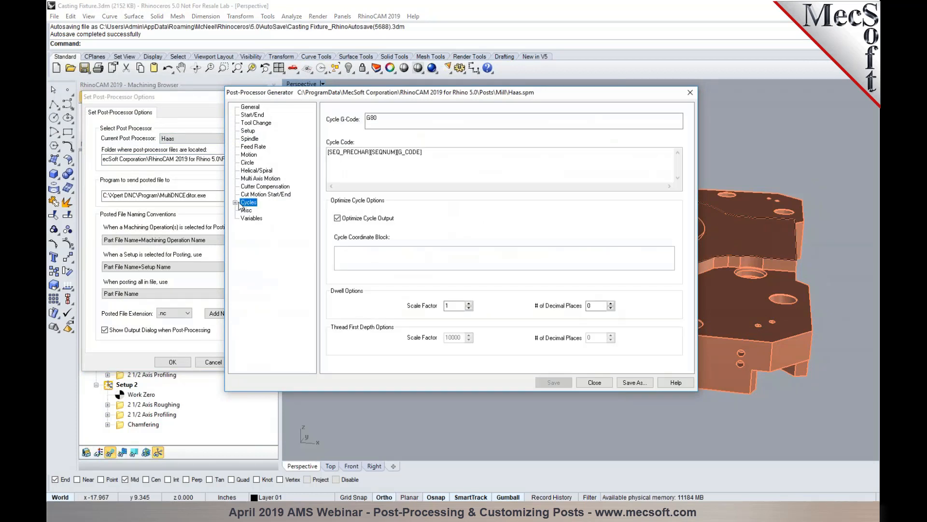
double_click(243, 203)
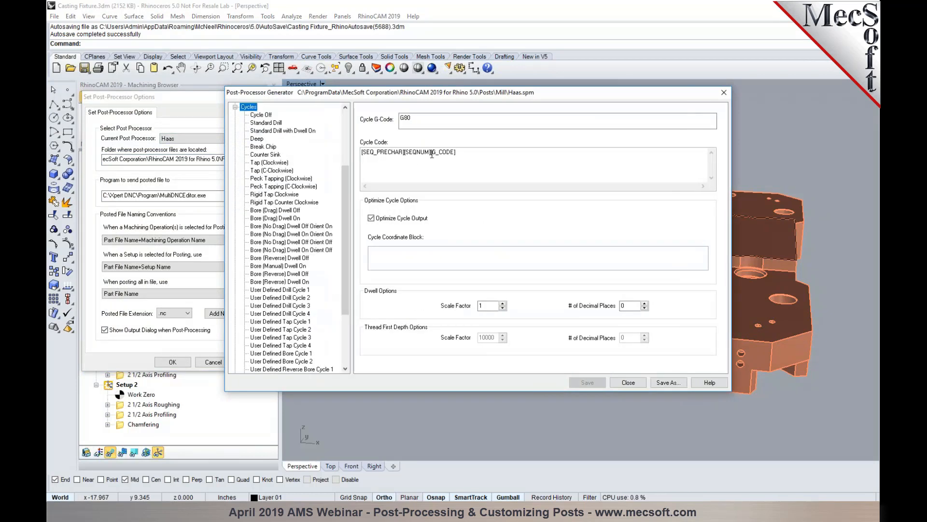
drag(434, 152, 358, 153)
key(ctrl+c)
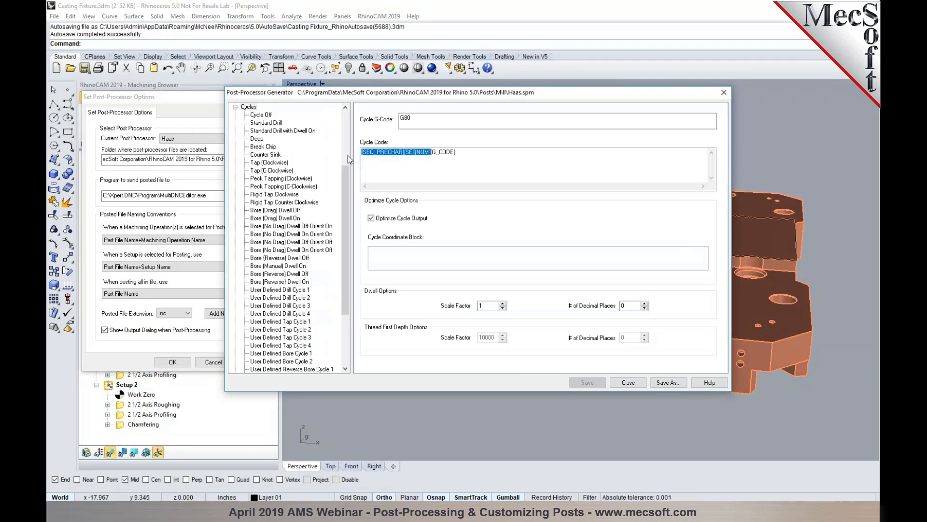
Set the cycle code of Machine Control Cycle 1 to [SEQ_PRECHAR][SEQNUM]M00.
scroll(304, 240, down, 4)
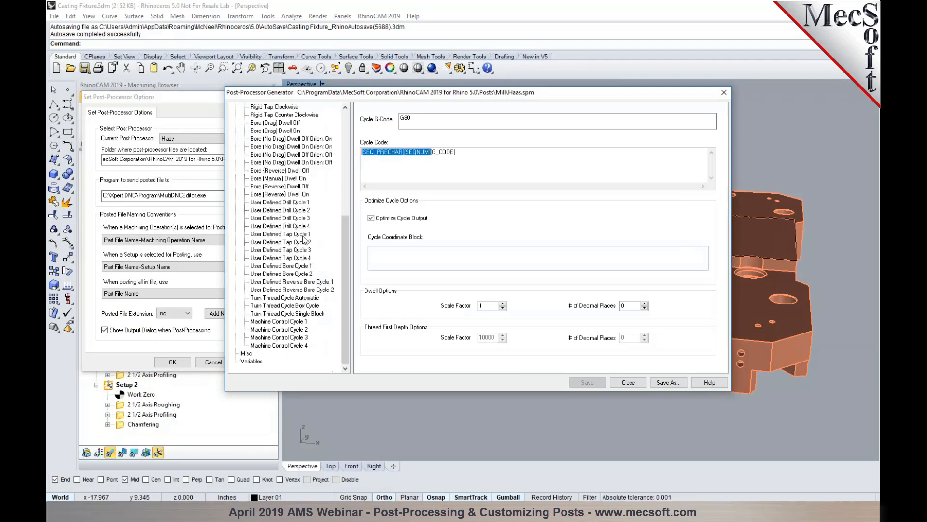
click(281, 321)
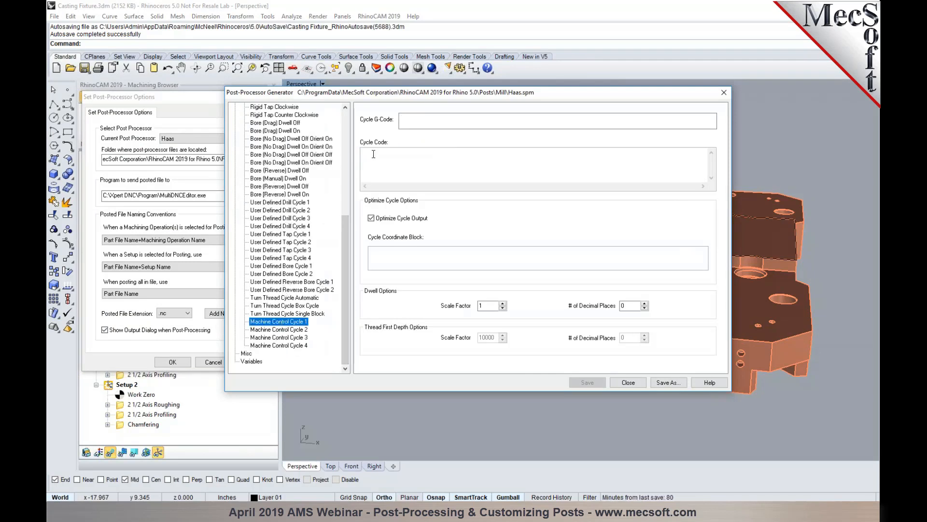
click(373, 154)
key(ctrl+v)
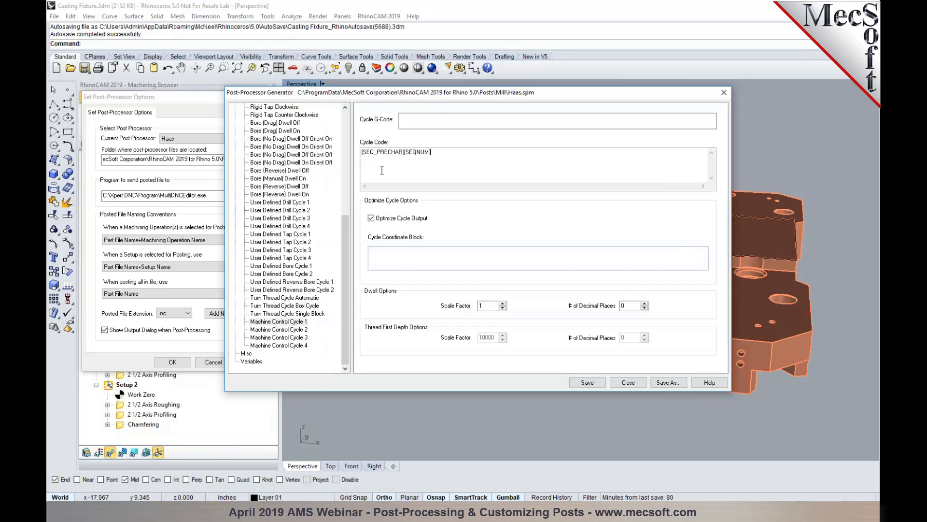
text(M01)
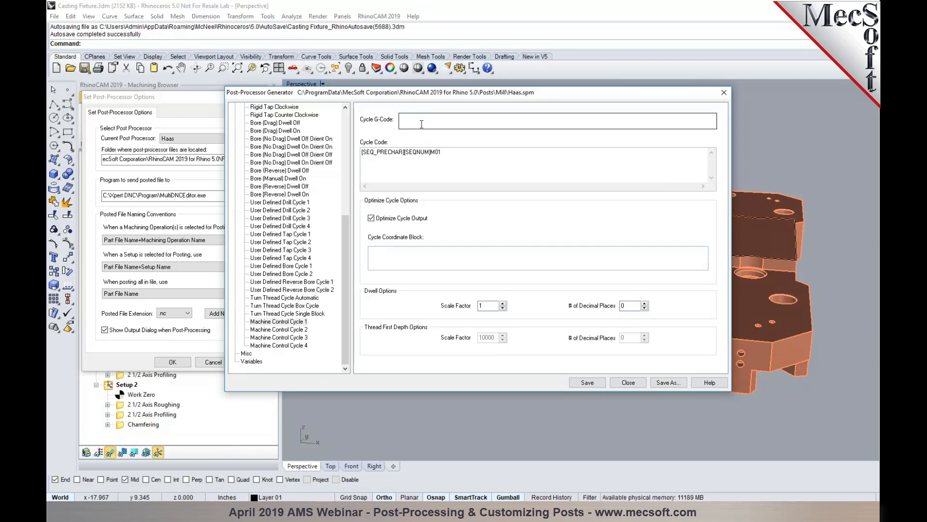
drag(438, 154, 442, 154)
text(0)
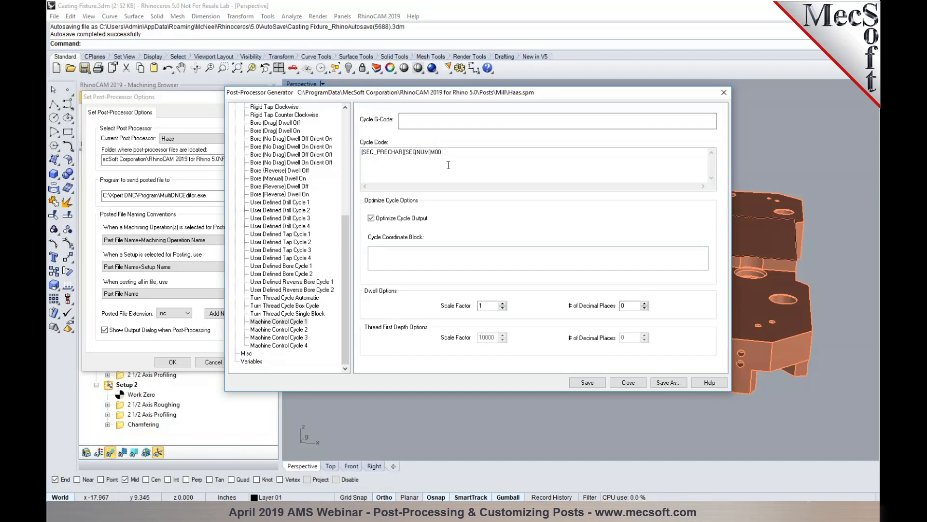
Set the cycle G-code of Machine Control Cycle 1 to M00, save the Haas post and close the post-processor options.
click(421, 121)
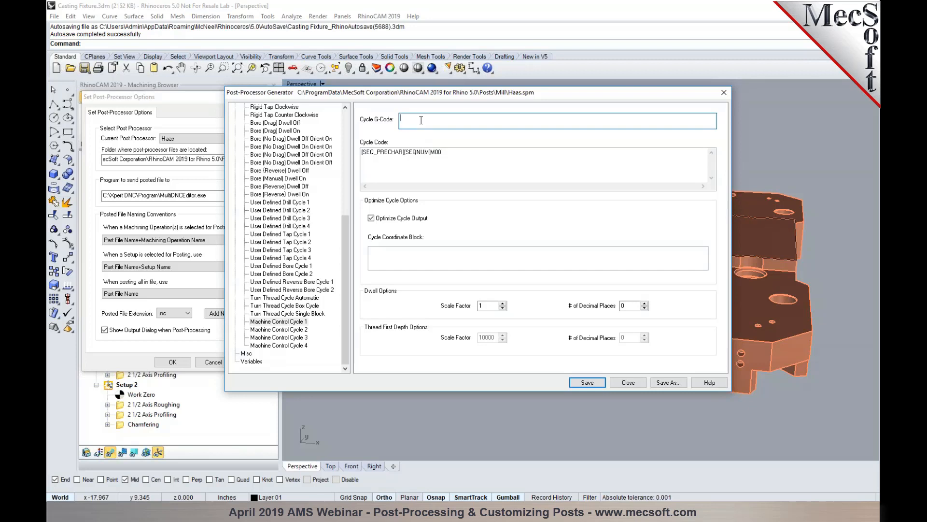
text(M00)
click(587, 382)
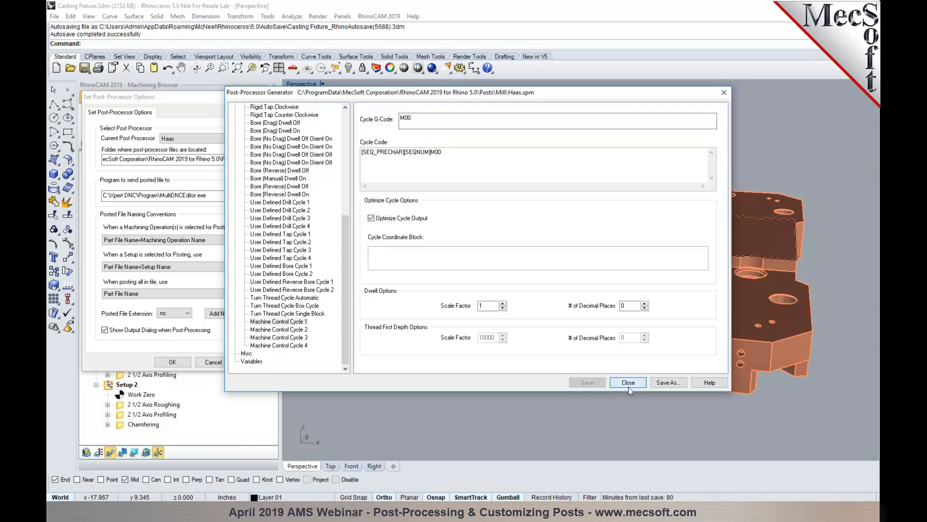
click(628, 382)
click(185, 366)
Post Setup 1's 2 1/2 Axis Roughing, Machine Control and 2 1/2 Axis Pocketing operations together over the existing 1.nc.
click(145, 218)
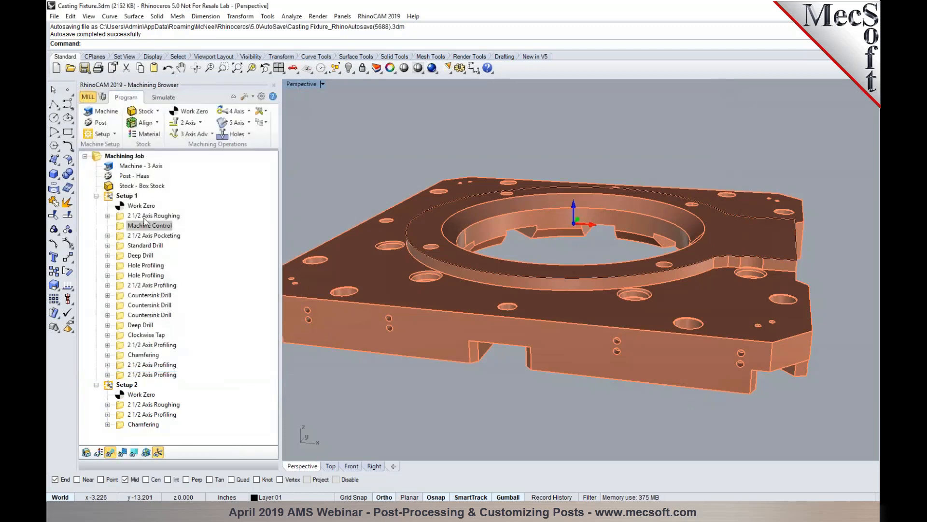
shift+click(144, 234)
right_click(144, 234)
click(153, 257)
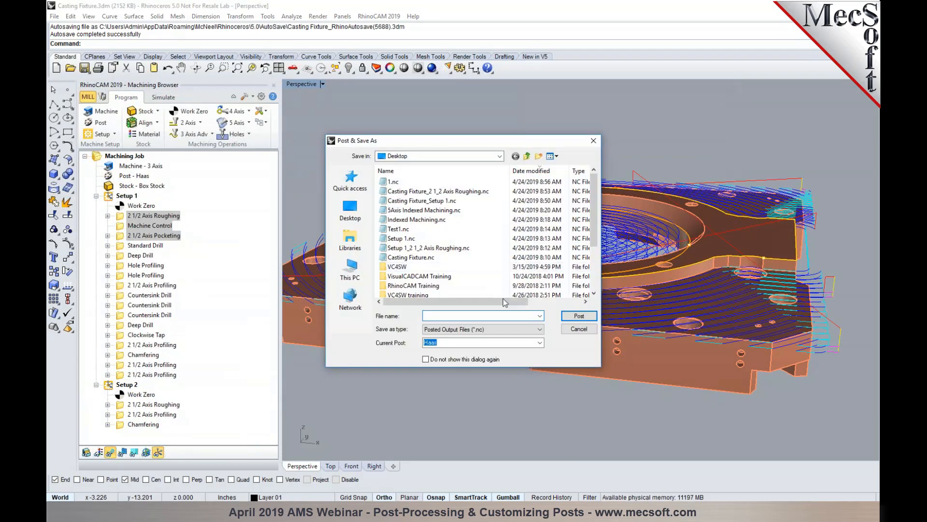
click(393, 181)
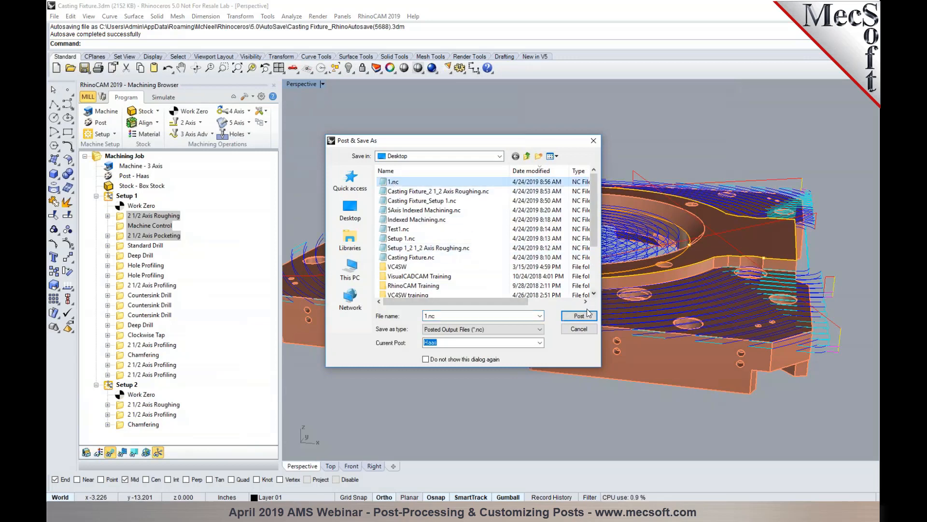
click(579, 315)
click(492, 258)
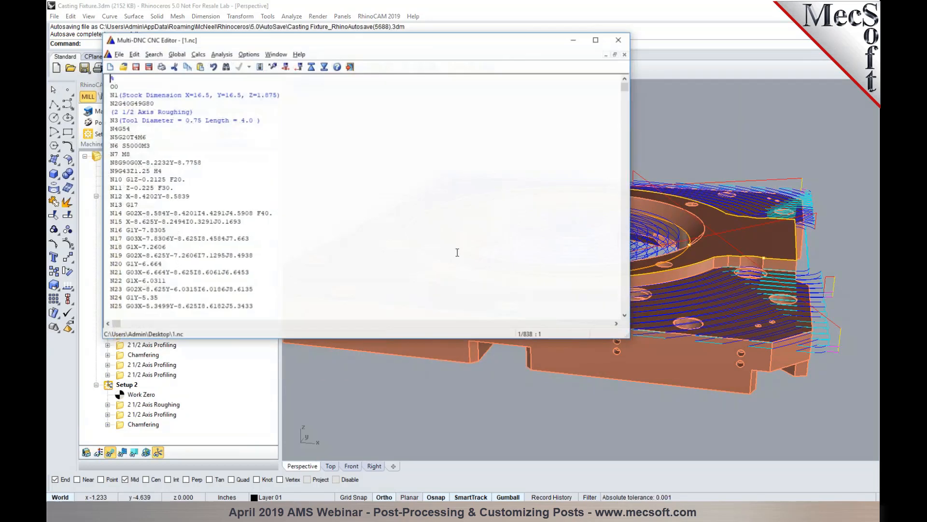
Check the Machine Control comment and the M00 line before the pocketing block in the reposted code, and close the file.
click(120, 120)
key(ctrl+f)
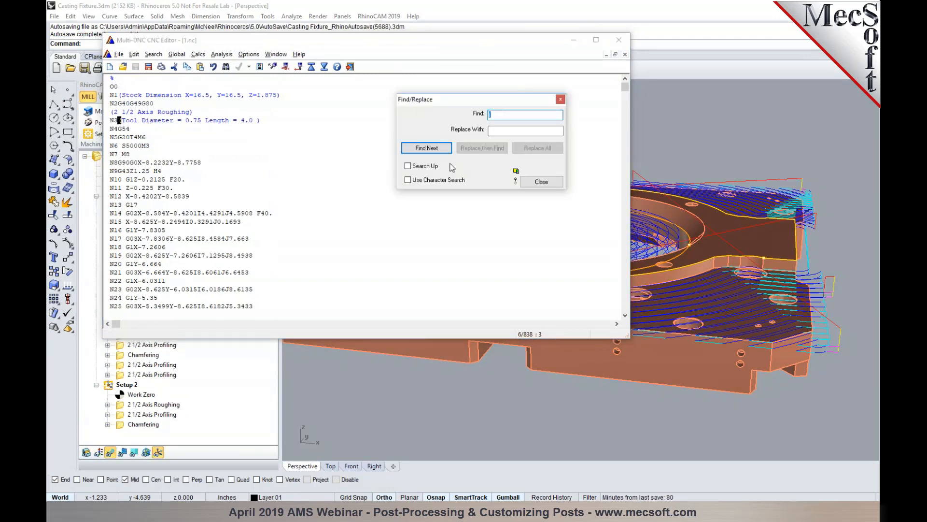
click(440, 150)
click(423, 151)
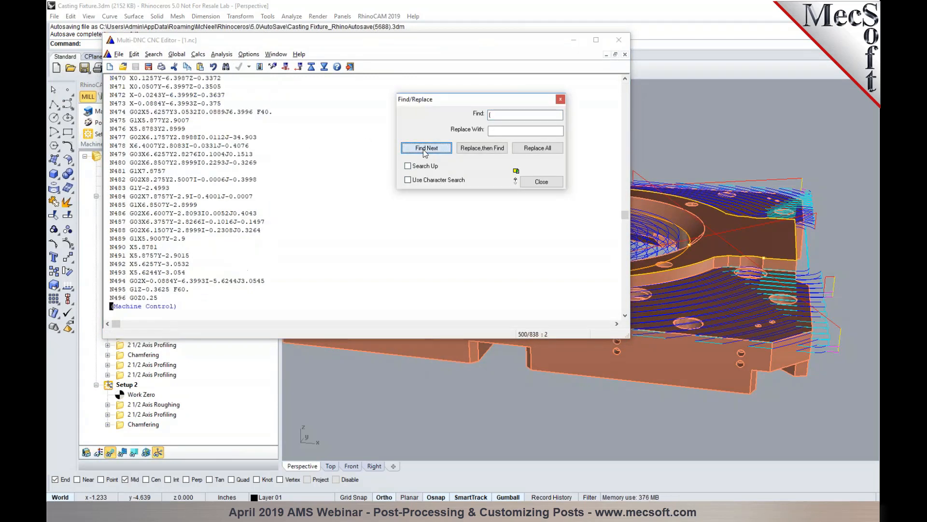
scroll(331, 207, down, 7)
scroll(330, 207, down, 4)
drag(150, 222, 103, 215)
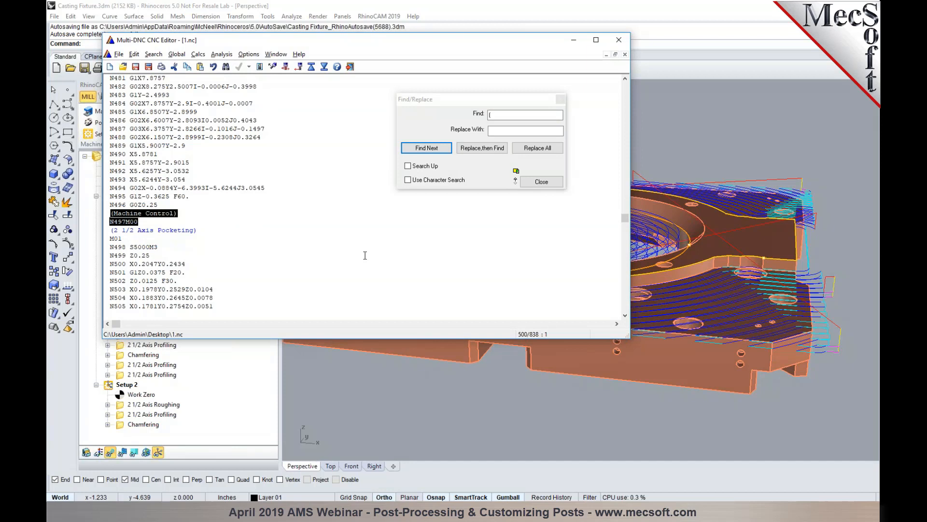
click(541, 181)
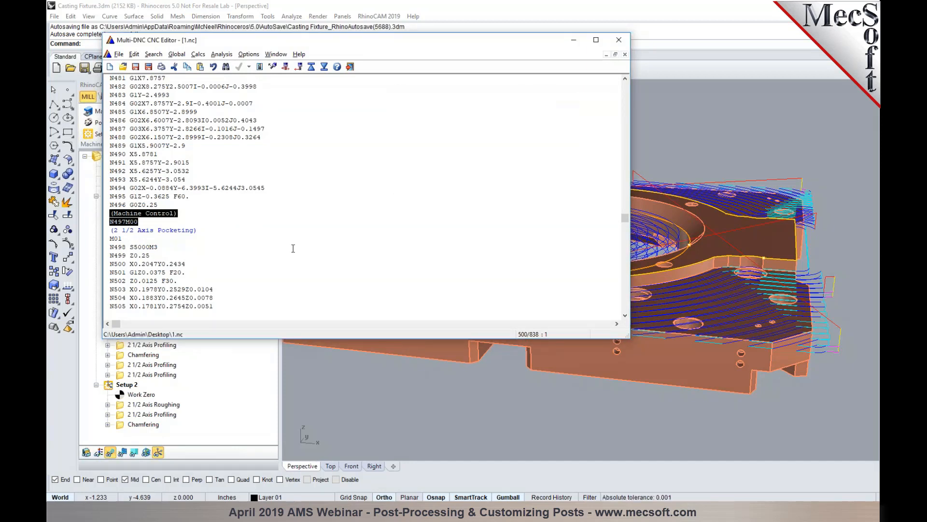
click(282, 228)
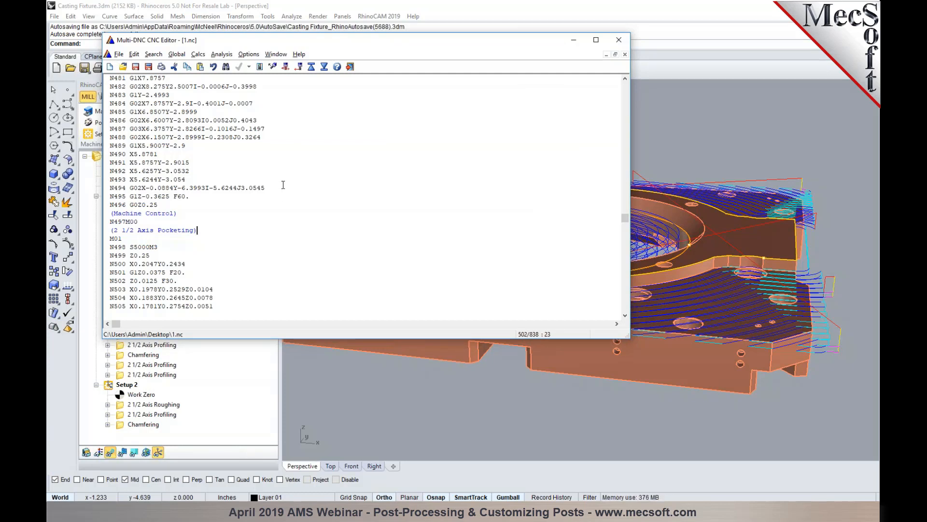
click(618, 40)
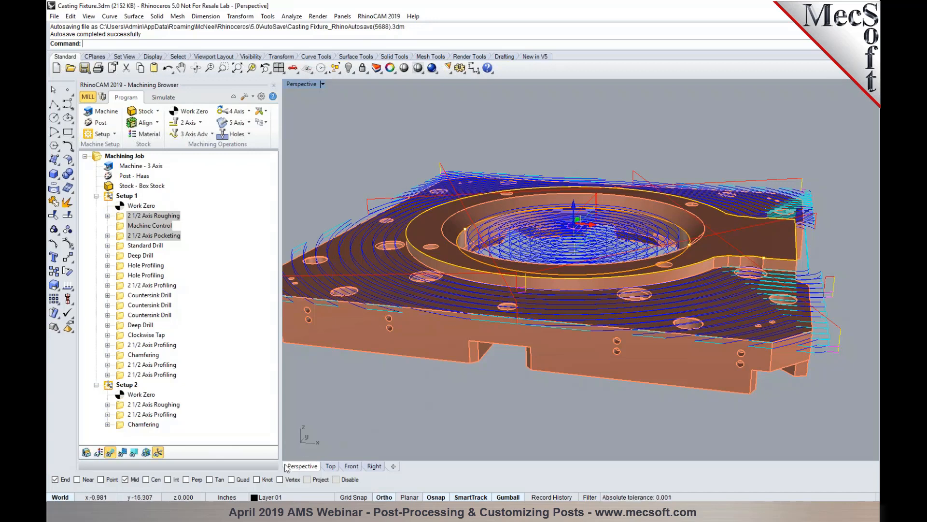
Switch to VisualCAM and display the 2 1/2 Axis Profiling-Inside toolpath of Setup 1 on the nested sheet.
click(213, 511)
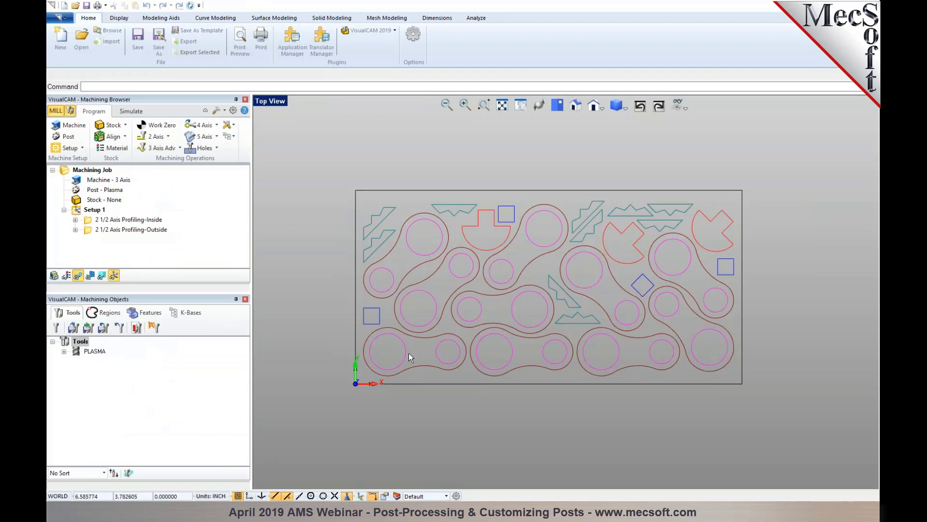
scroll(611, 357, up, 2)
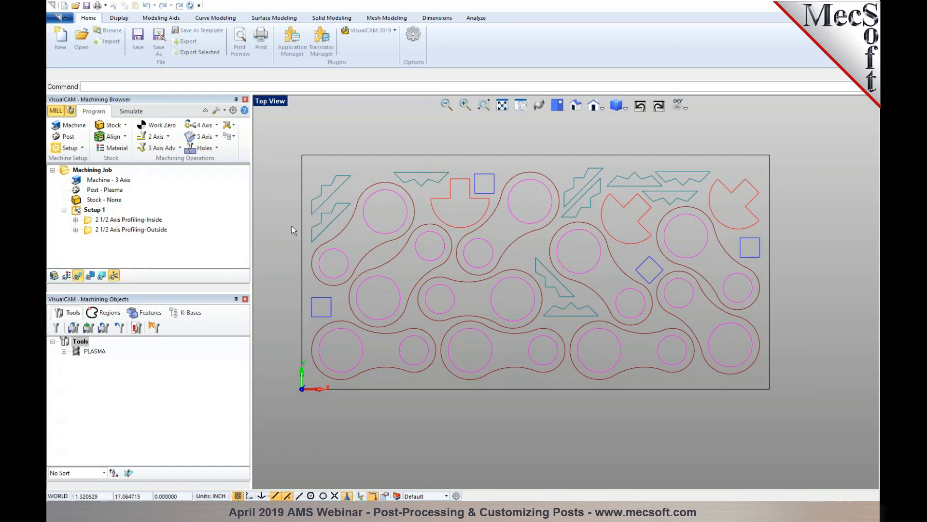
click(150, 221)
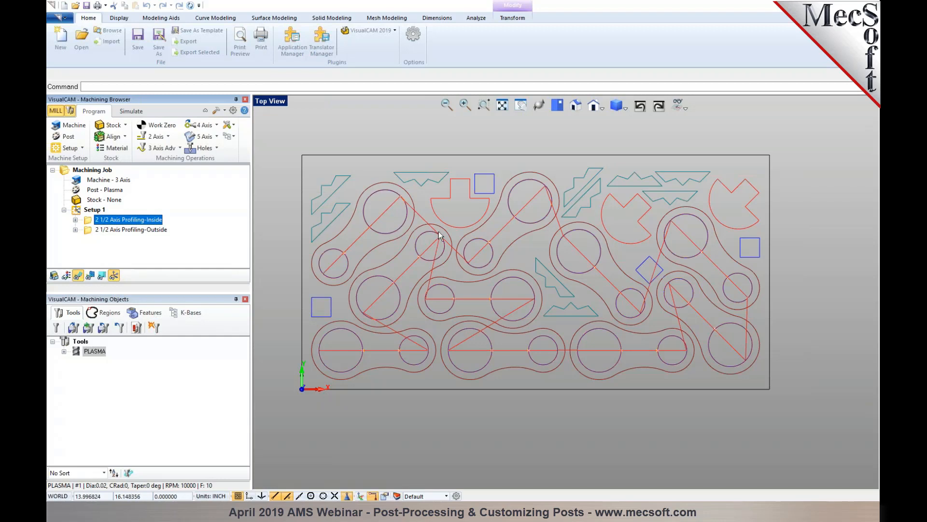
Open the Plasma post for editing and examine the start-up and end codes of its Cut Motion Start/End macros.
click(68, 136)
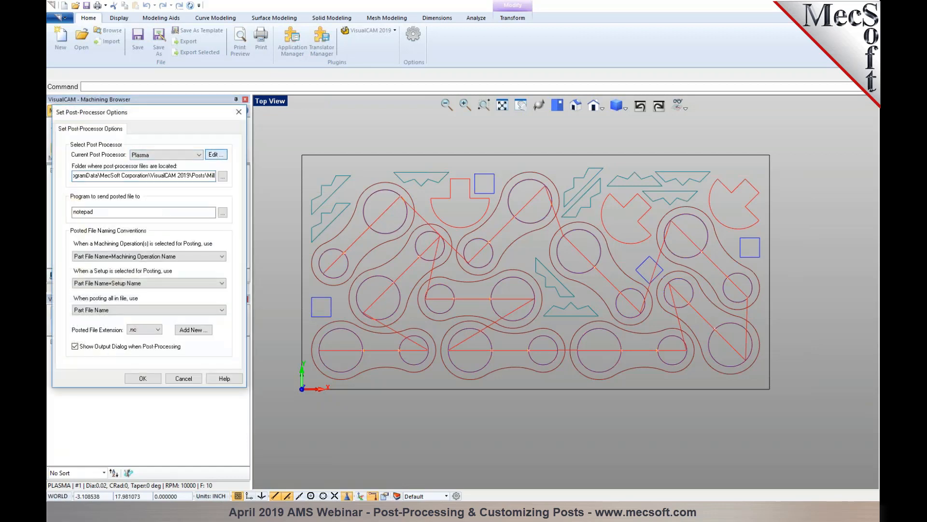
click(216, 154)
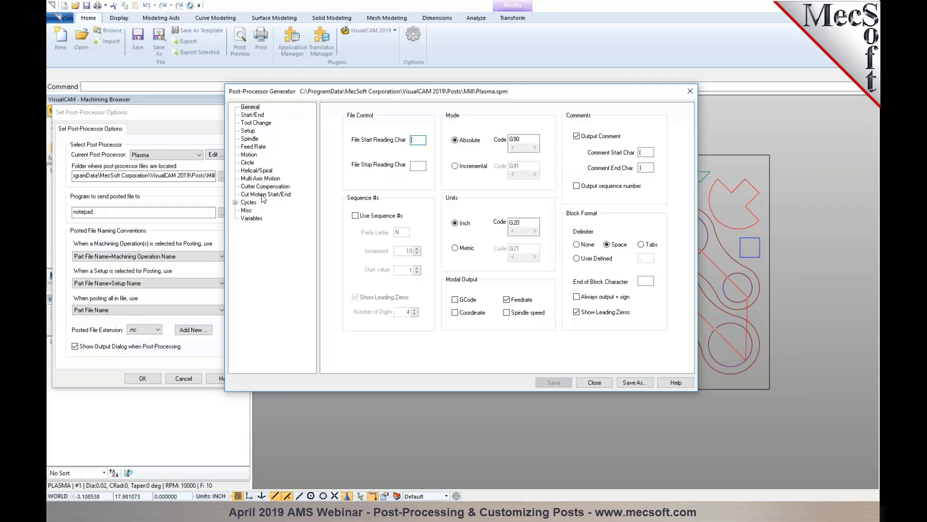
click(263, 195)
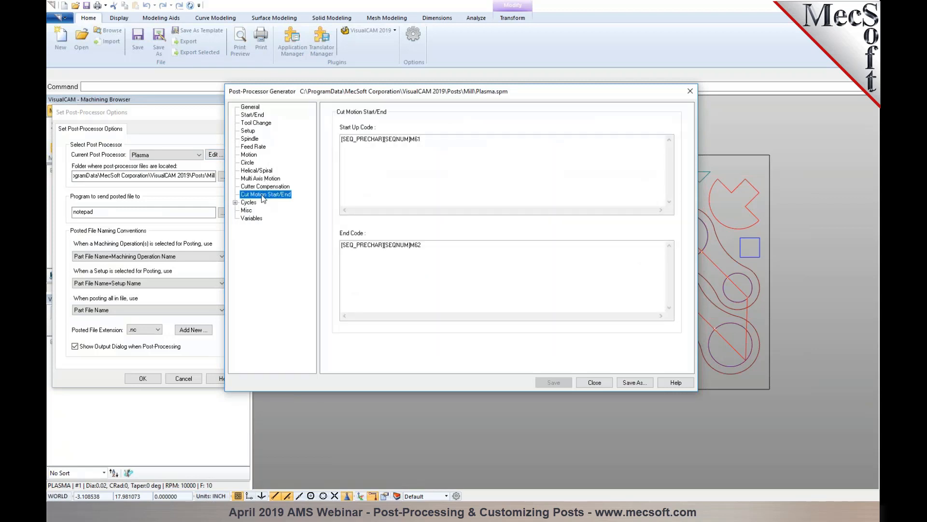
drag(422, 139, 338, 134)
drag(421, 250, 334, 236)
click(425, 187)
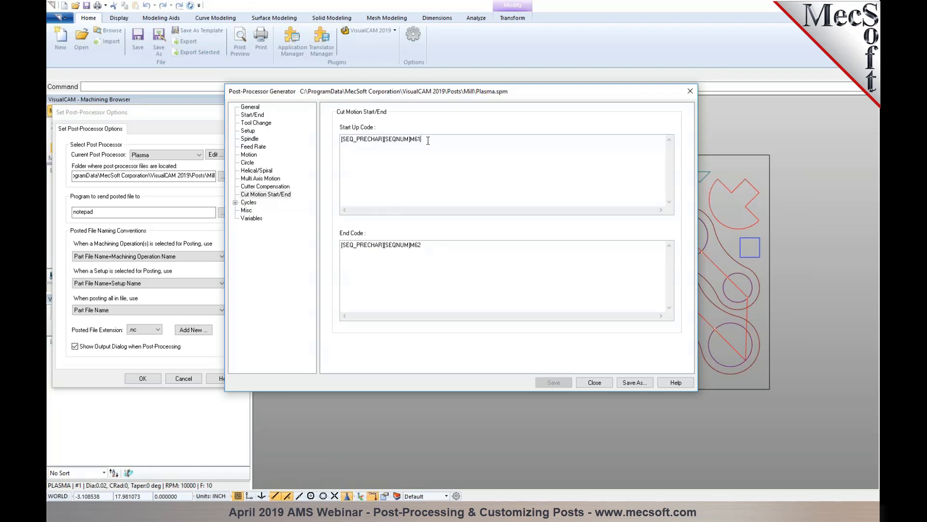
drag(463, 91, 542, 98)
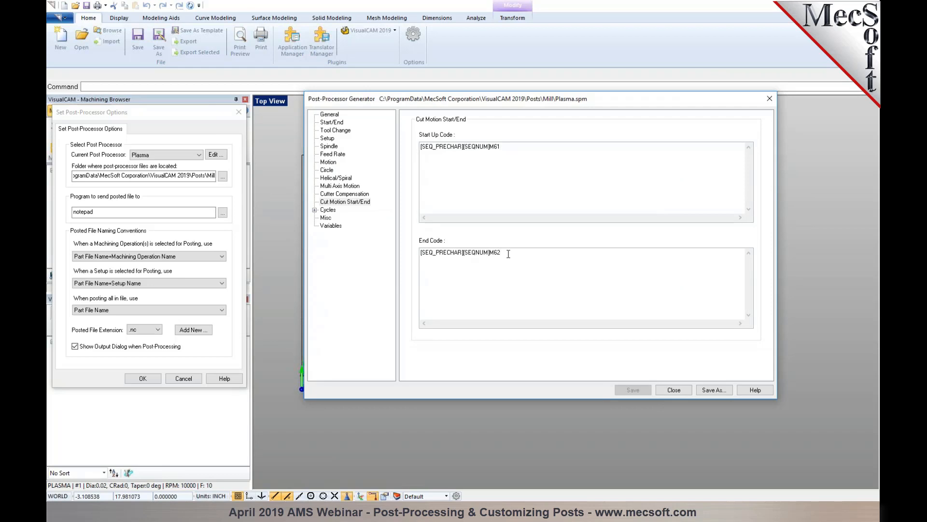
Accept the post-processor options and post all of Setup 1 with the Plasma post over the existing 2DCuts_Setup 1.nc.
click(157, 378)
click(95, 210)
click(514, 142)
drag(513, 99, 652, 351)
right_click(91, 209)
click(106, 235)
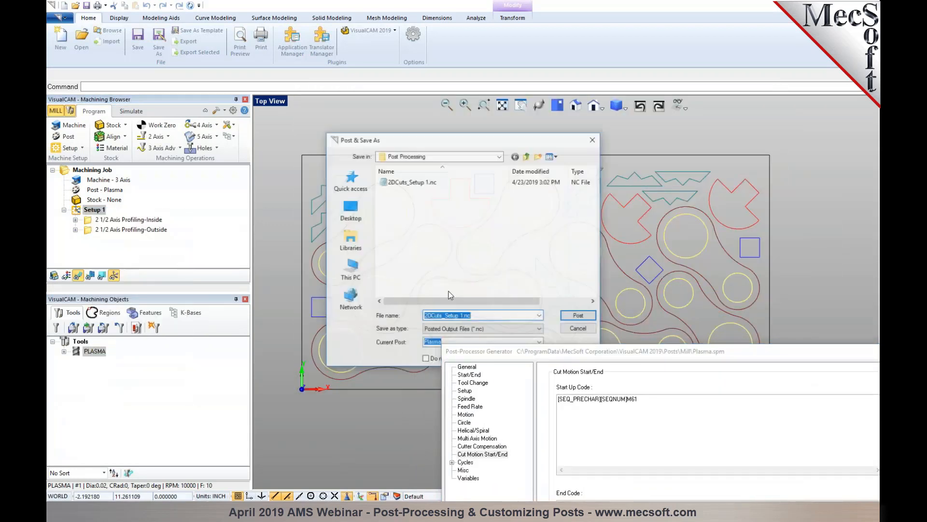
click(579, 315)
click(487, 257)
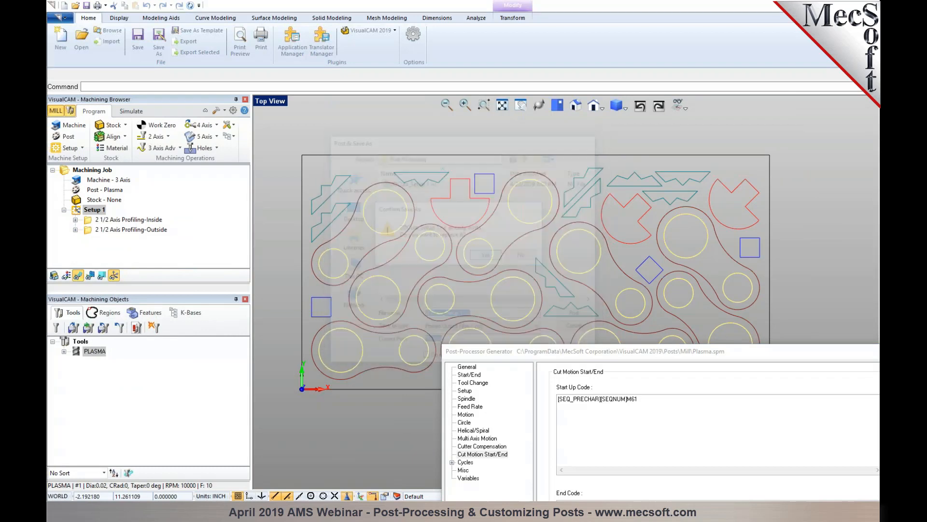
Check where M61 and M62 fall around the first arc cuts in the posted Profiling-Inside code.
drag(307, 192, 286, 217)
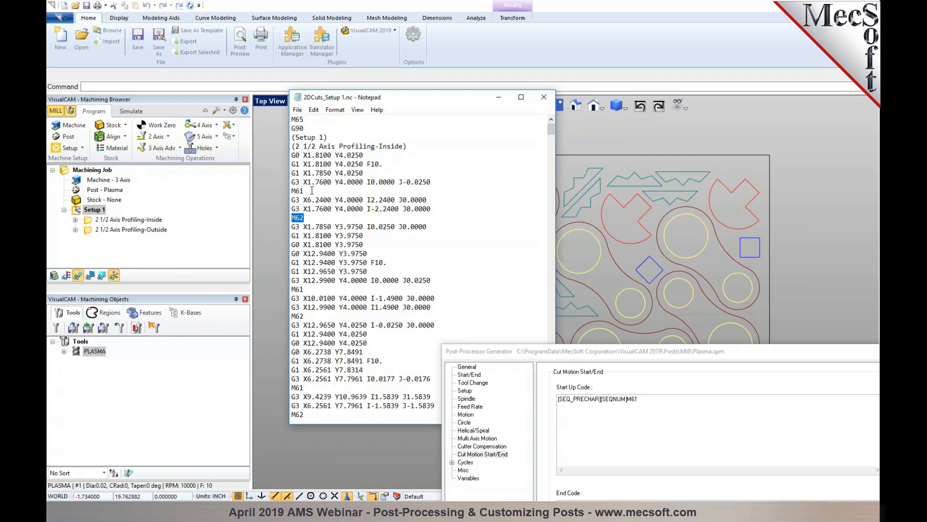
drag(462, 100, 290, 73)
scroll(607, 208, down, 3)
scroll(471, 224, up, 4)
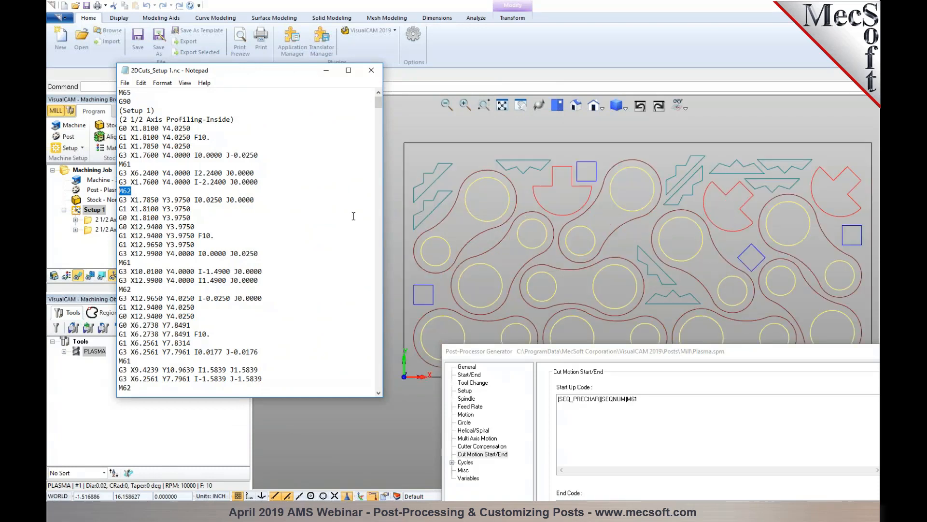
Enable output of the cut motion start macro before plunge motion in the Plasma post's motion settings and save the post.
drag(532, 353, 496, 195)
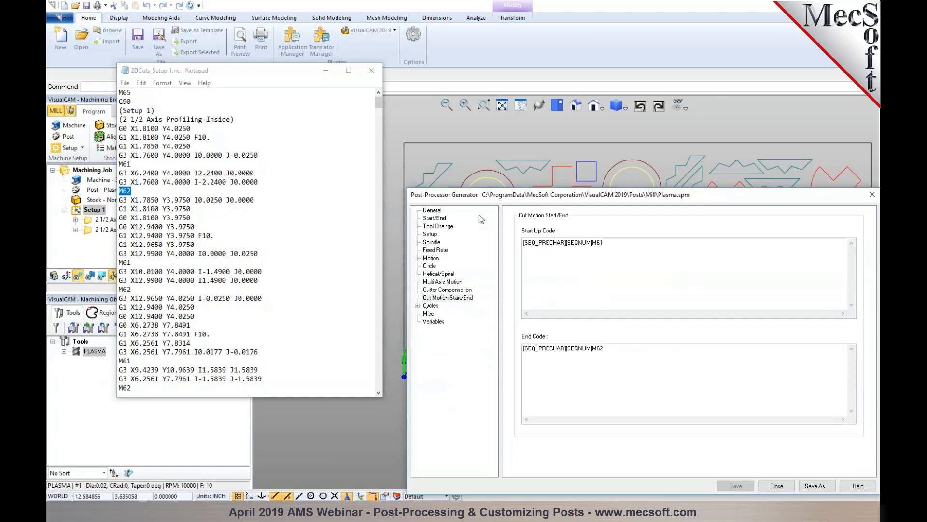
click(437, 258)
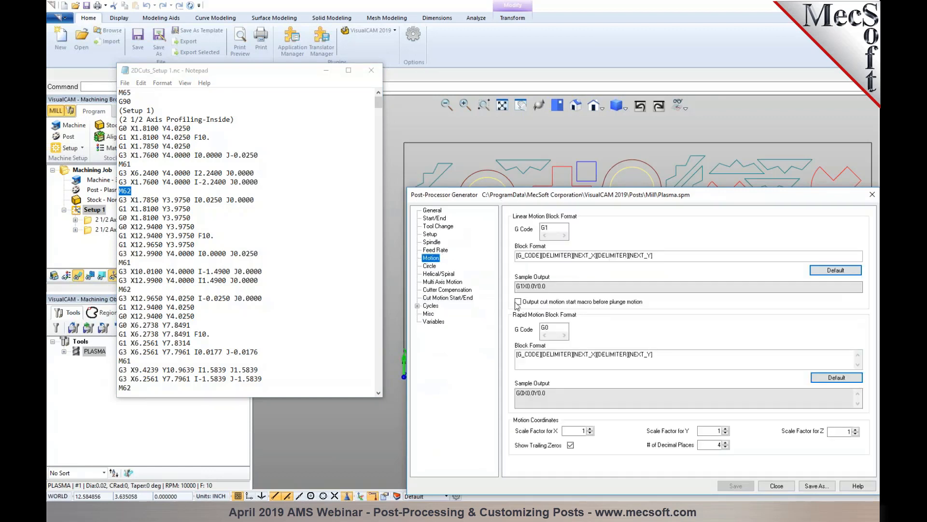
click(533, 302)
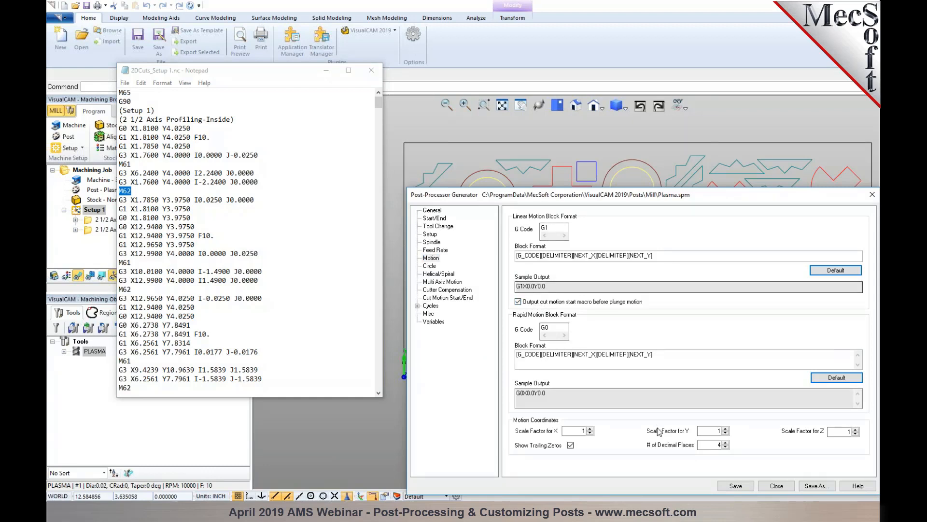
click(728, 481)
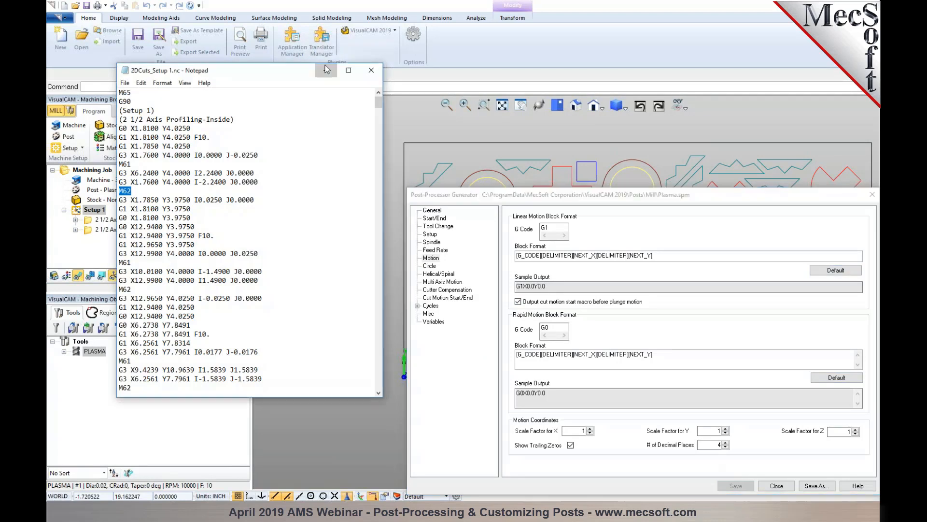
Put the old G-code listing away and repost Setup 1 with the edited Plasma post, overwriting 2DCuts_Setup 1.nc.
click(326, 70)
right_click(90, 209)
click(109, 229)
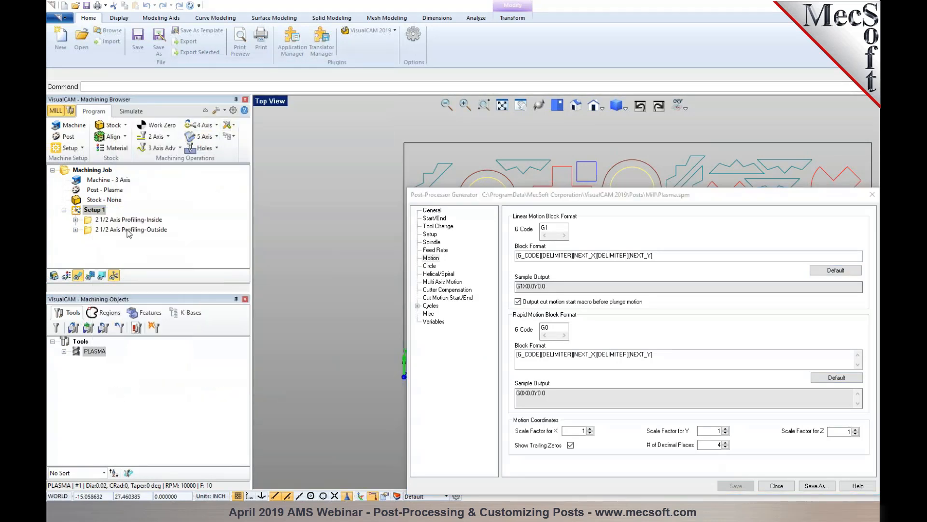
drag(505, 195, 552, 375)
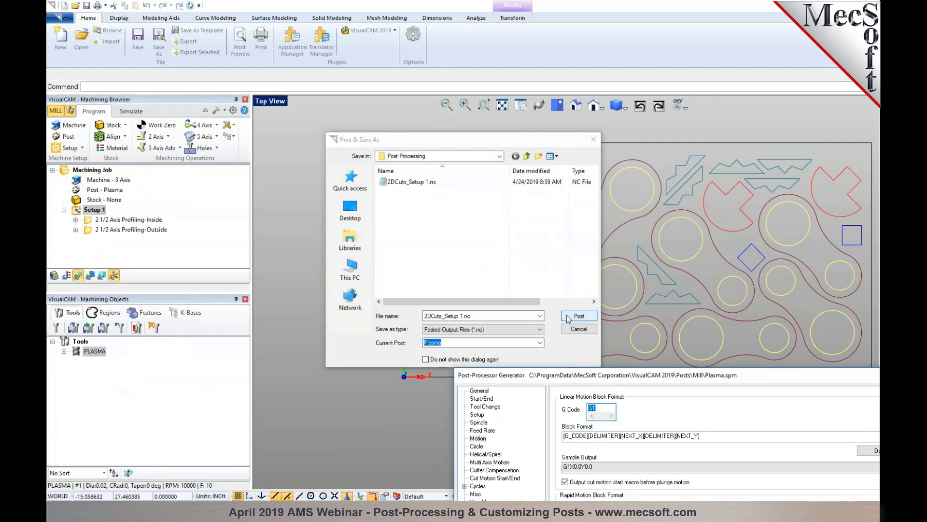
click(570, 318)
click(487, 256)
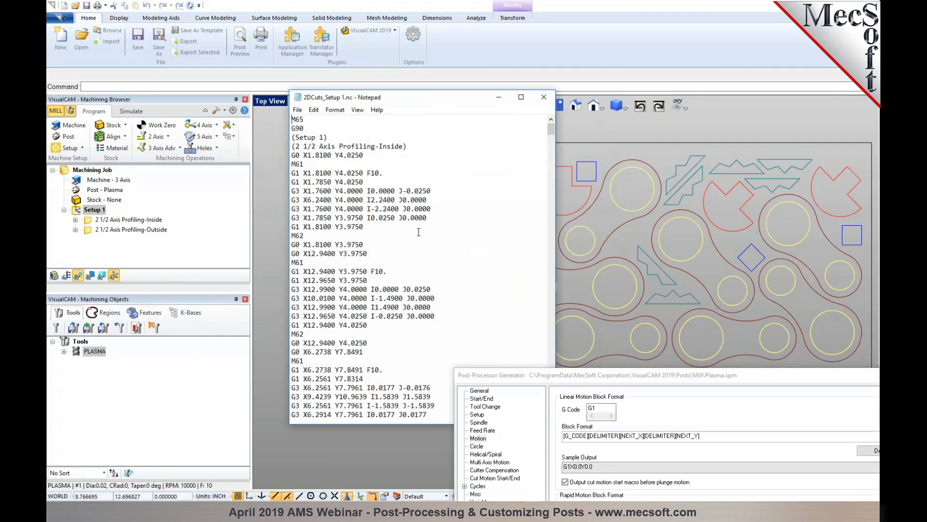
Examine the M61 and M62 lines relative to the G0 rapids and the G1/G3 cutting moves in the reposted code.
drag(304, 163, 359, 163)
click(324, 164)
drag(291, 164, 371, 226)
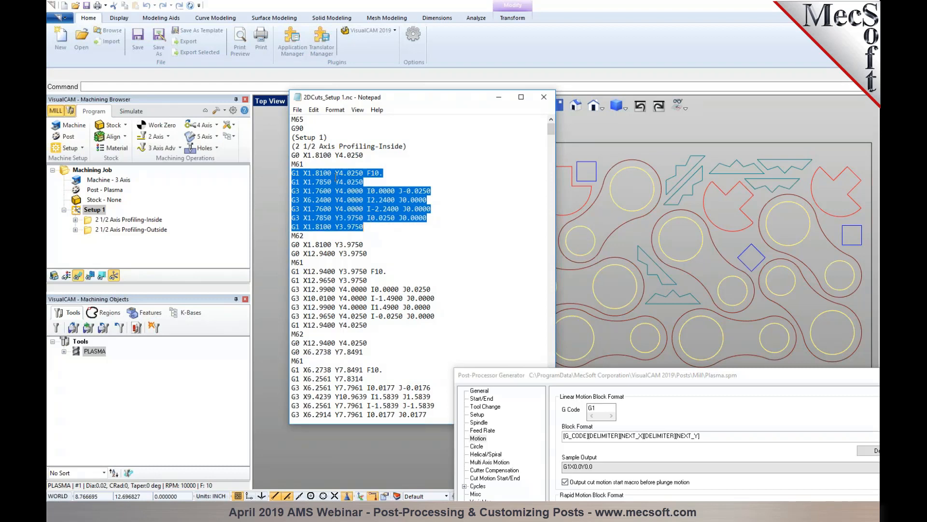
drag(304, 236, 291, 236)
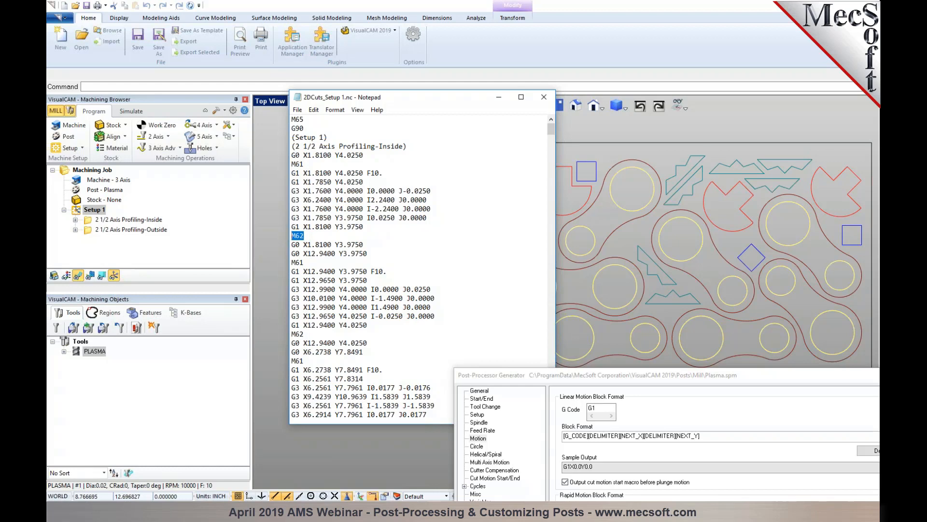
click(329, 237)
drag(293, 244, 371, 257)
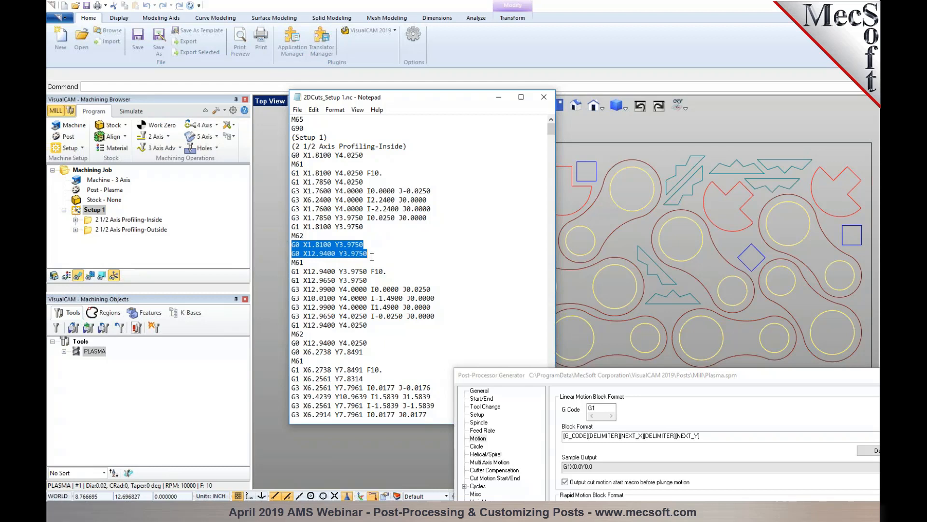
drag(305, 262, 280, 262)
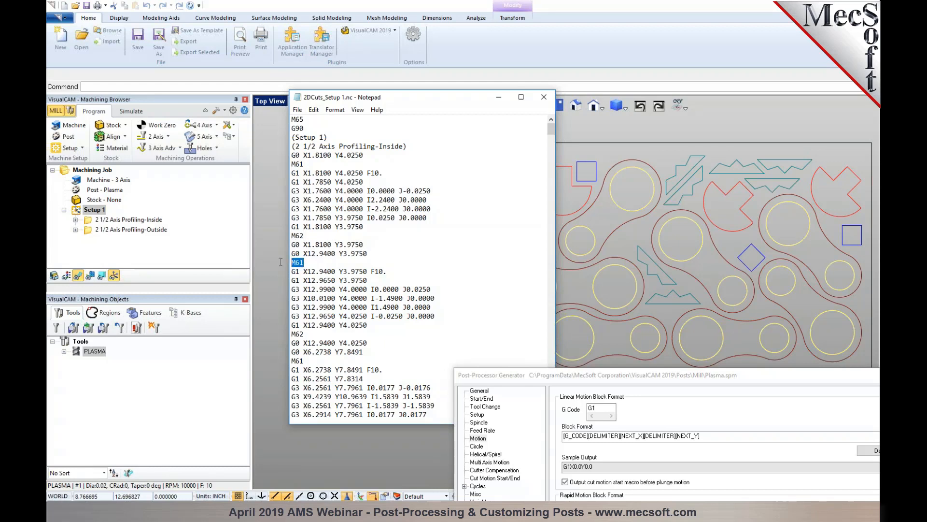
click(296, 272)
click(320, 300)
click(324, 318)
Review the Plasma post's Cut Motion Start/End codes again, then close the post editor and the posted file.
drag(563, 376, 510, 116)
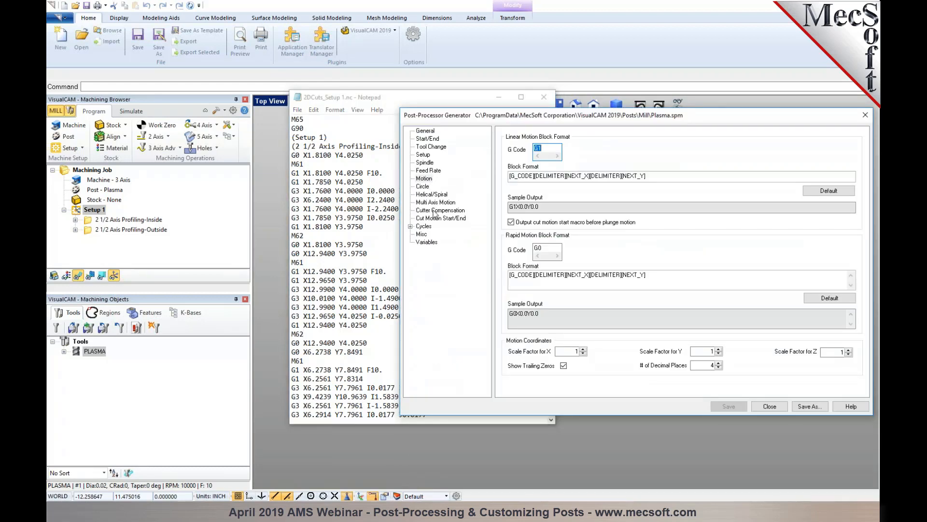
click(437, 219)
click(548, 190)
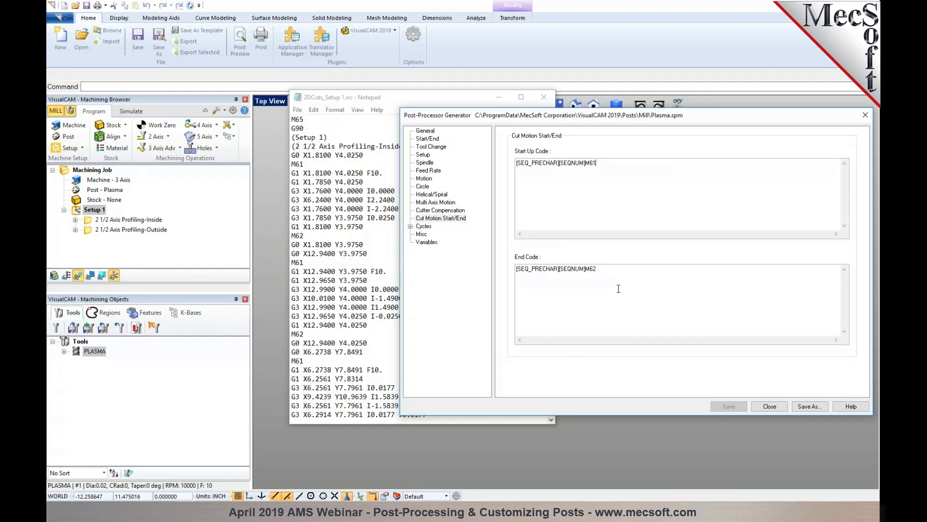
click(769, 406)
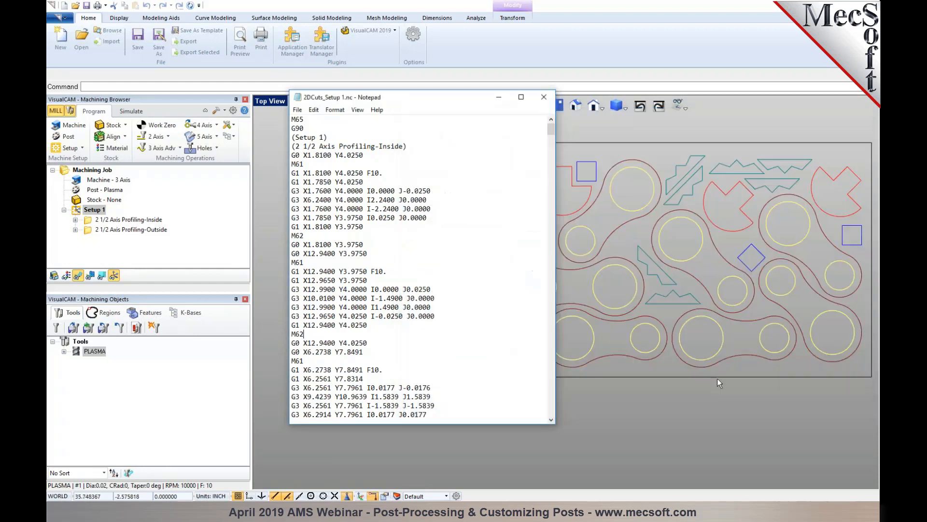
click(544, 98)
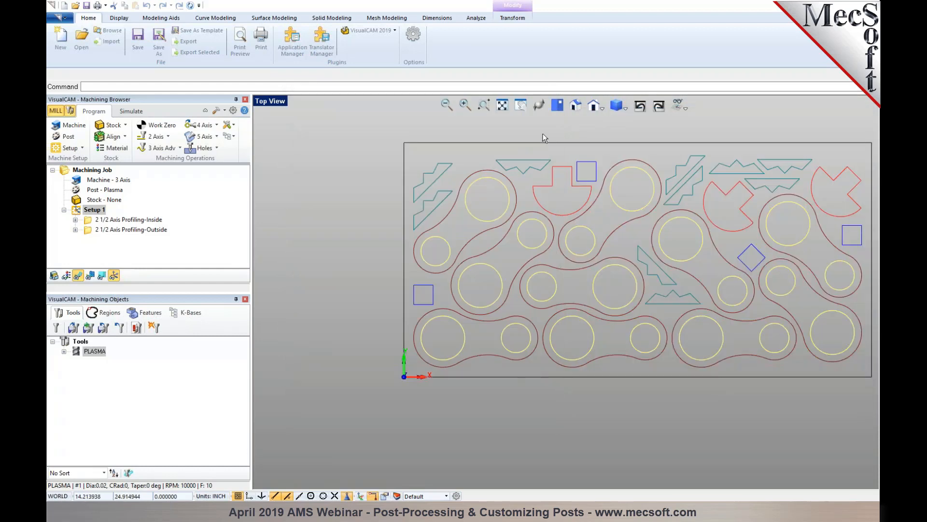
click(543, 132)
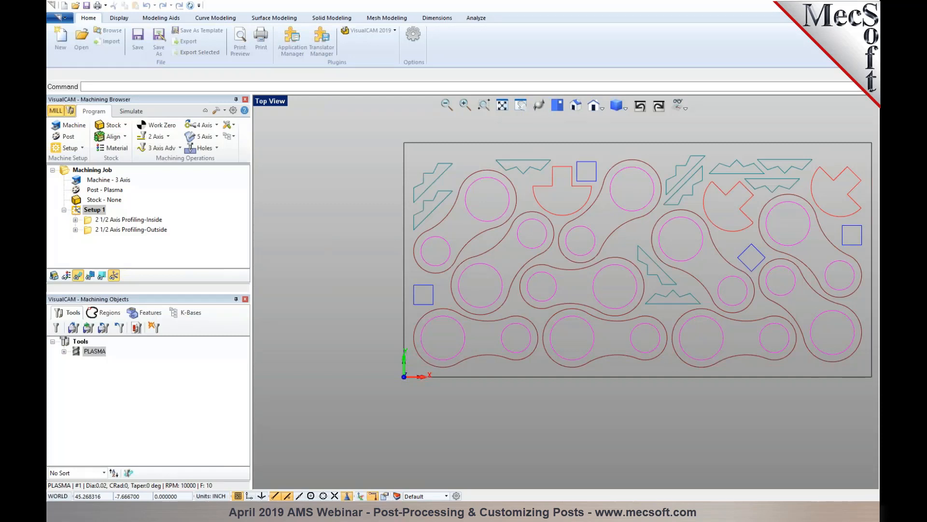
Switch to the PowerPoint slide show and advance from the arithmetic expressions slide to Q & A.
mouse_move(374, 510)
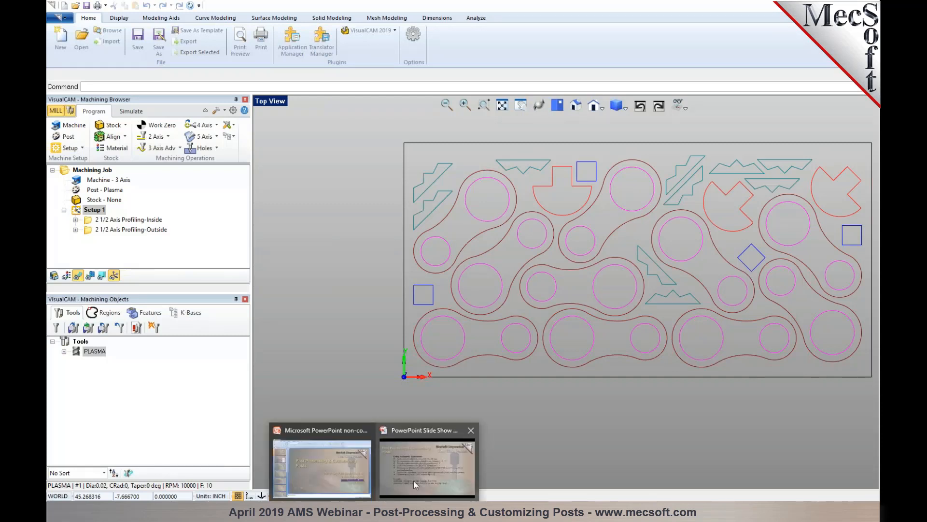
click(389, 483)
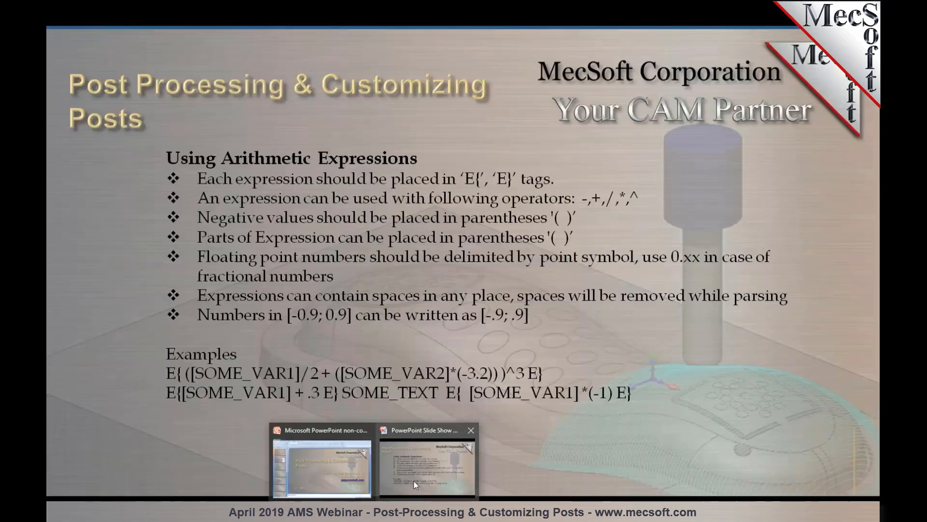
click(504, 348)
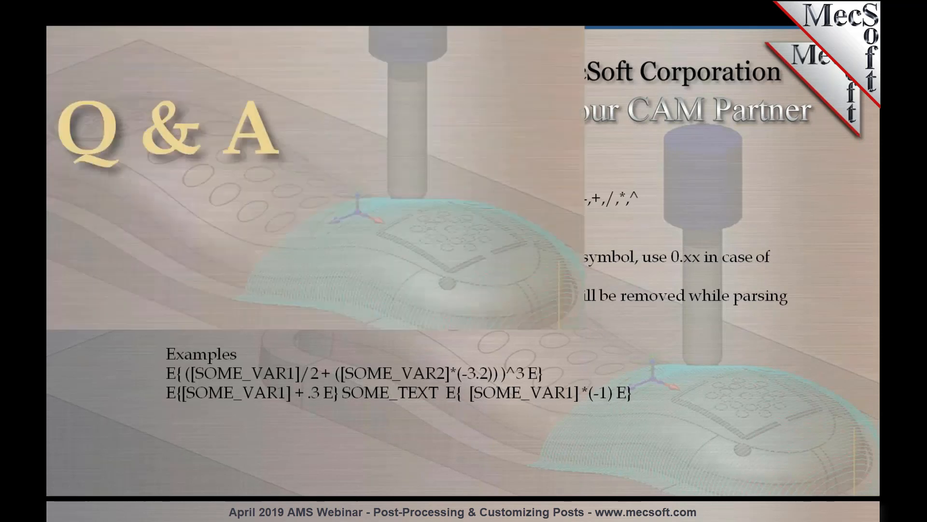